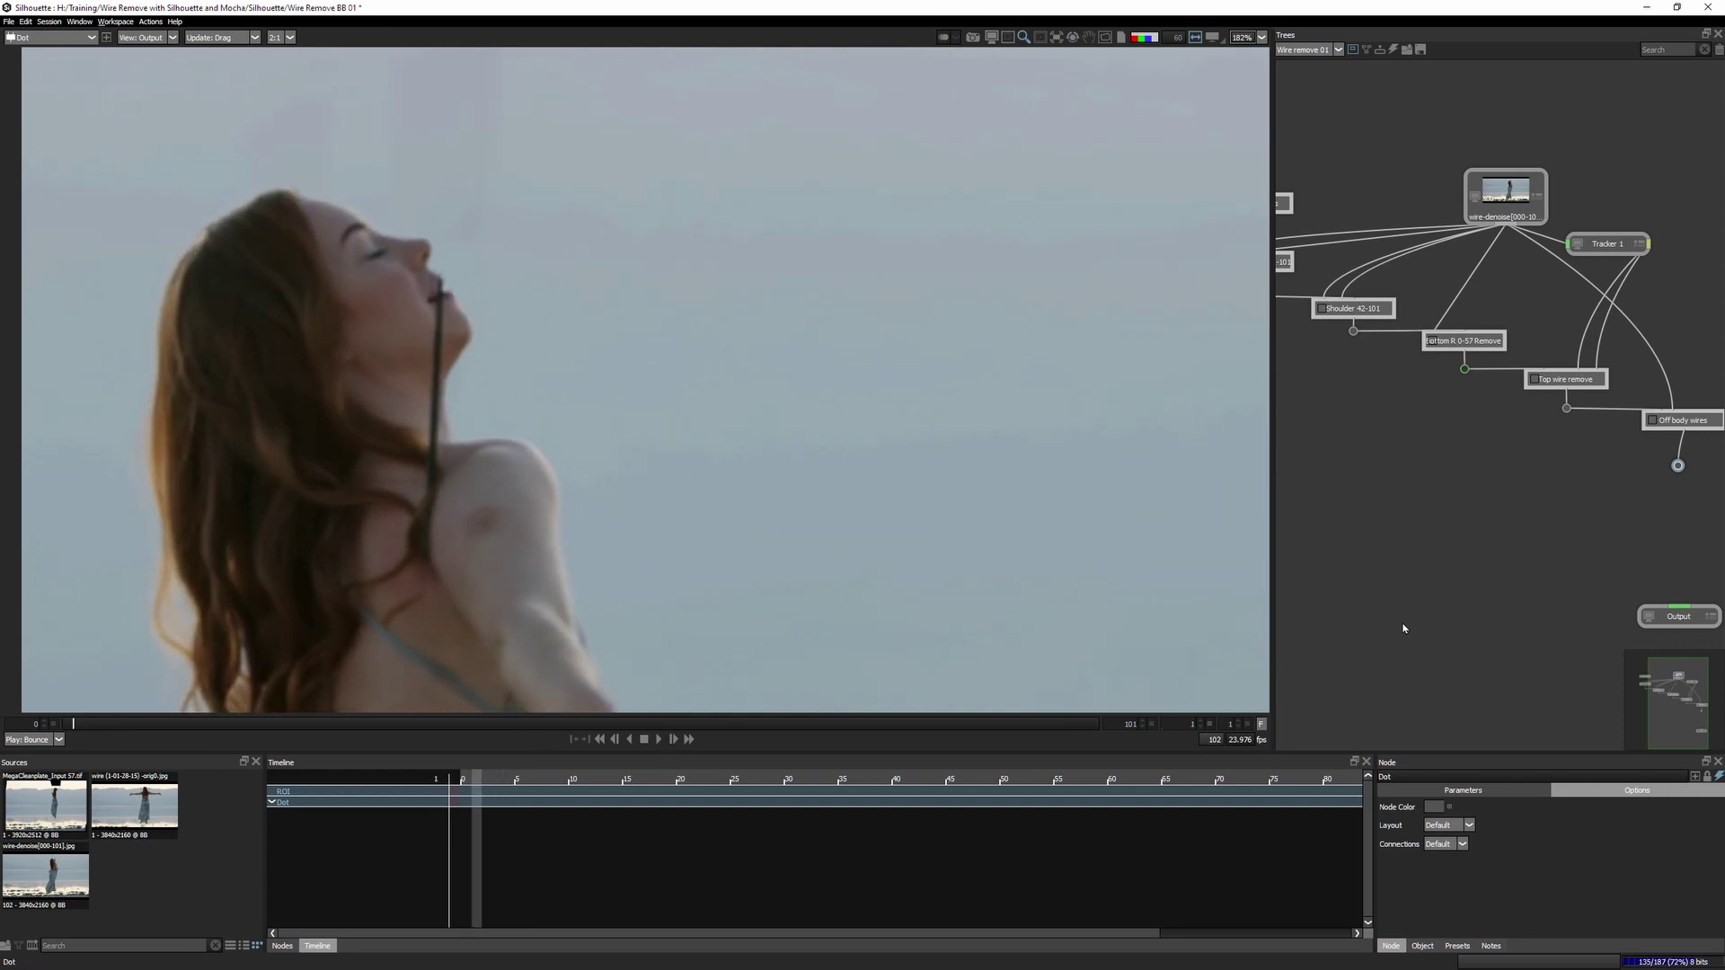
Add a Paint node from the Silhouette node category to the tree.
{"action": "left_click", "coordinate": [282, 944]}
{"action": "left_click", "coordinate": [584, 777]}
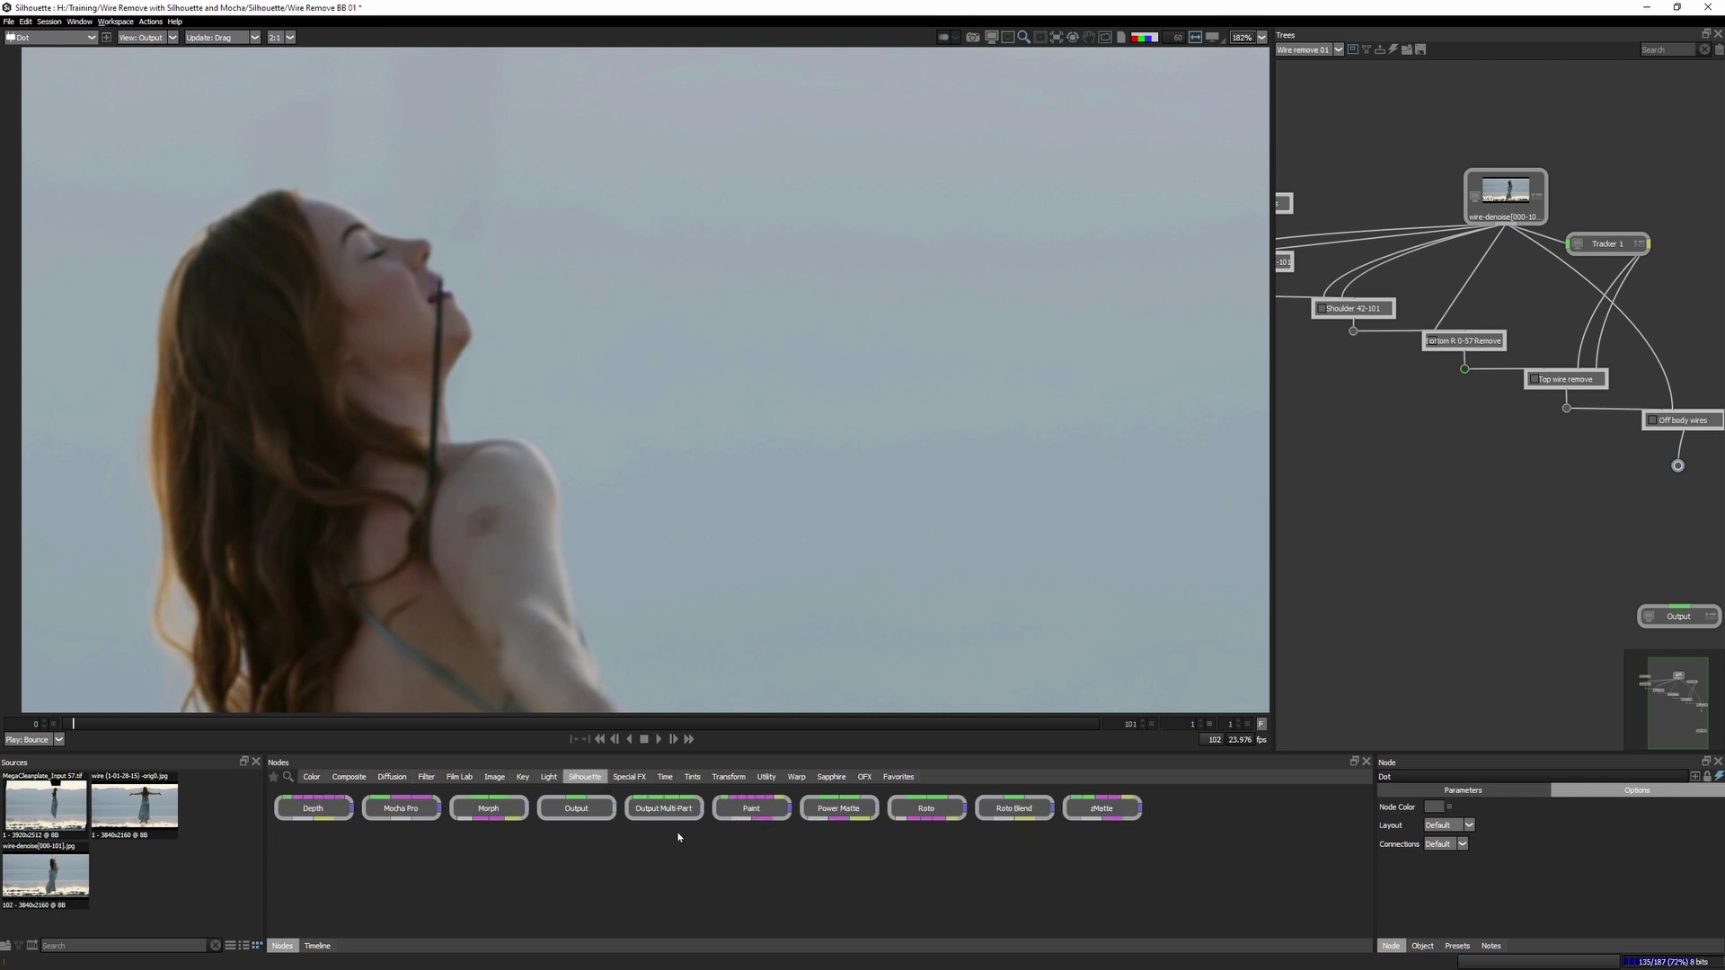
{"action": "left_click_drag", "start_coordinate": [751, 807], "coordinate": [1672, 508]}
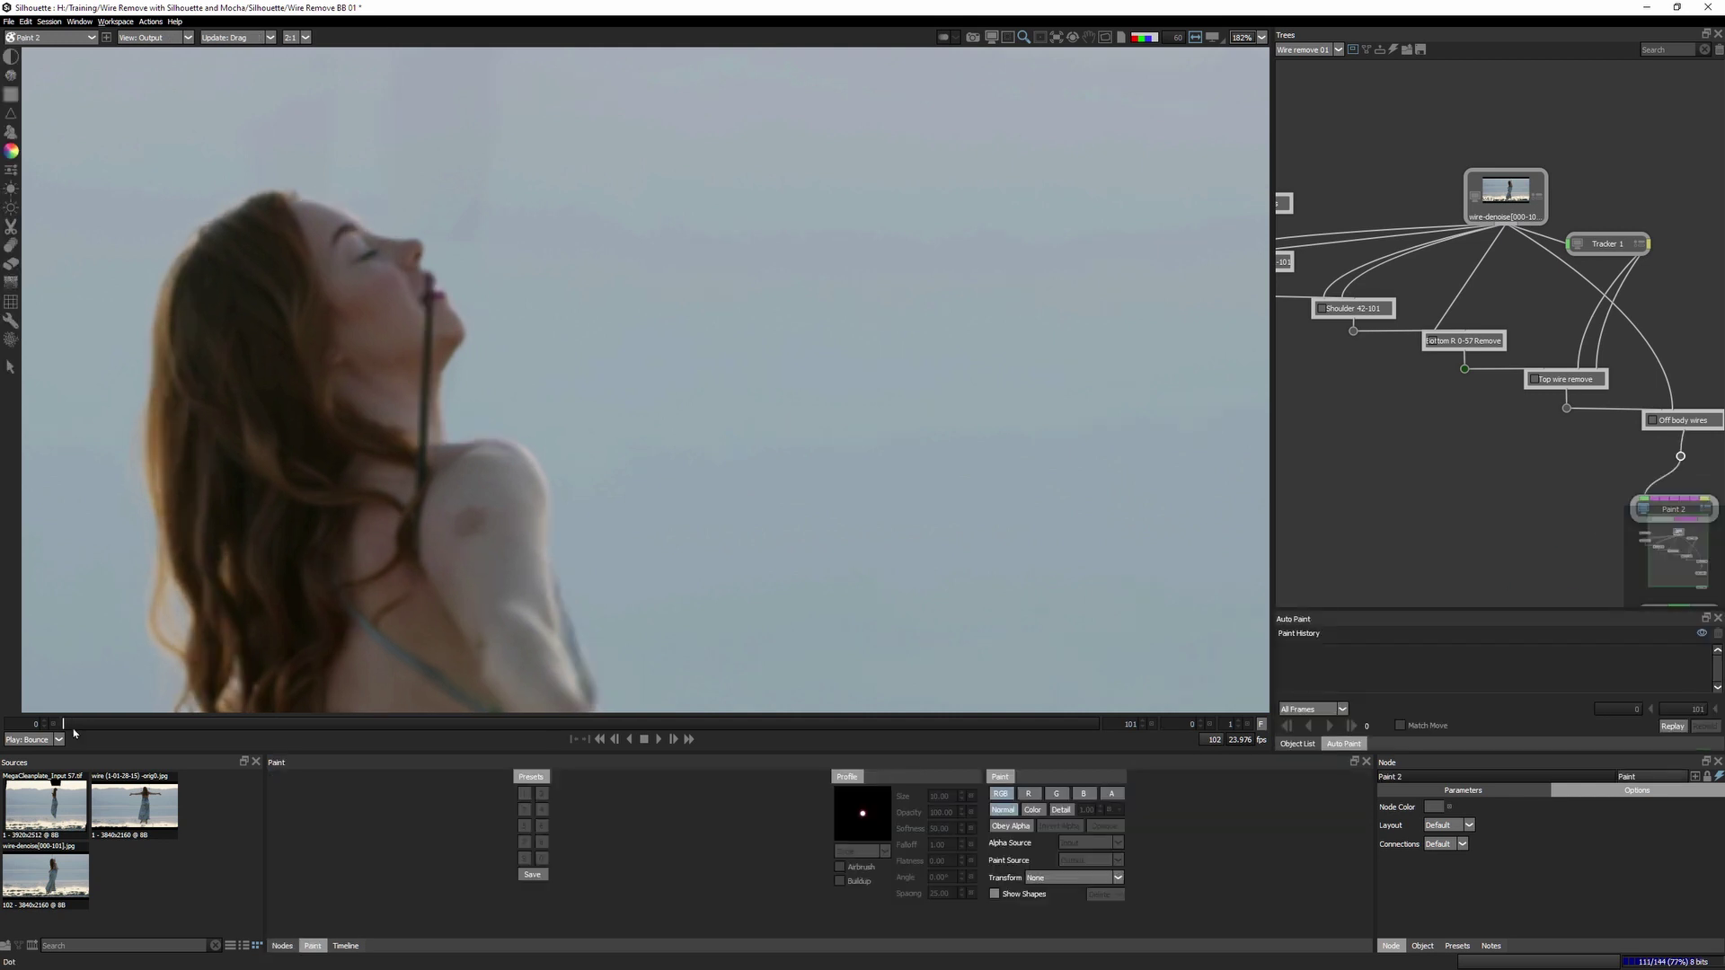
Set the clip's end frame to 12 and feed wire-denoise into Paint 2.
{"action": "left_click_drag", "start_coordinate": [65, 724], "coordinate": [156, 727]}
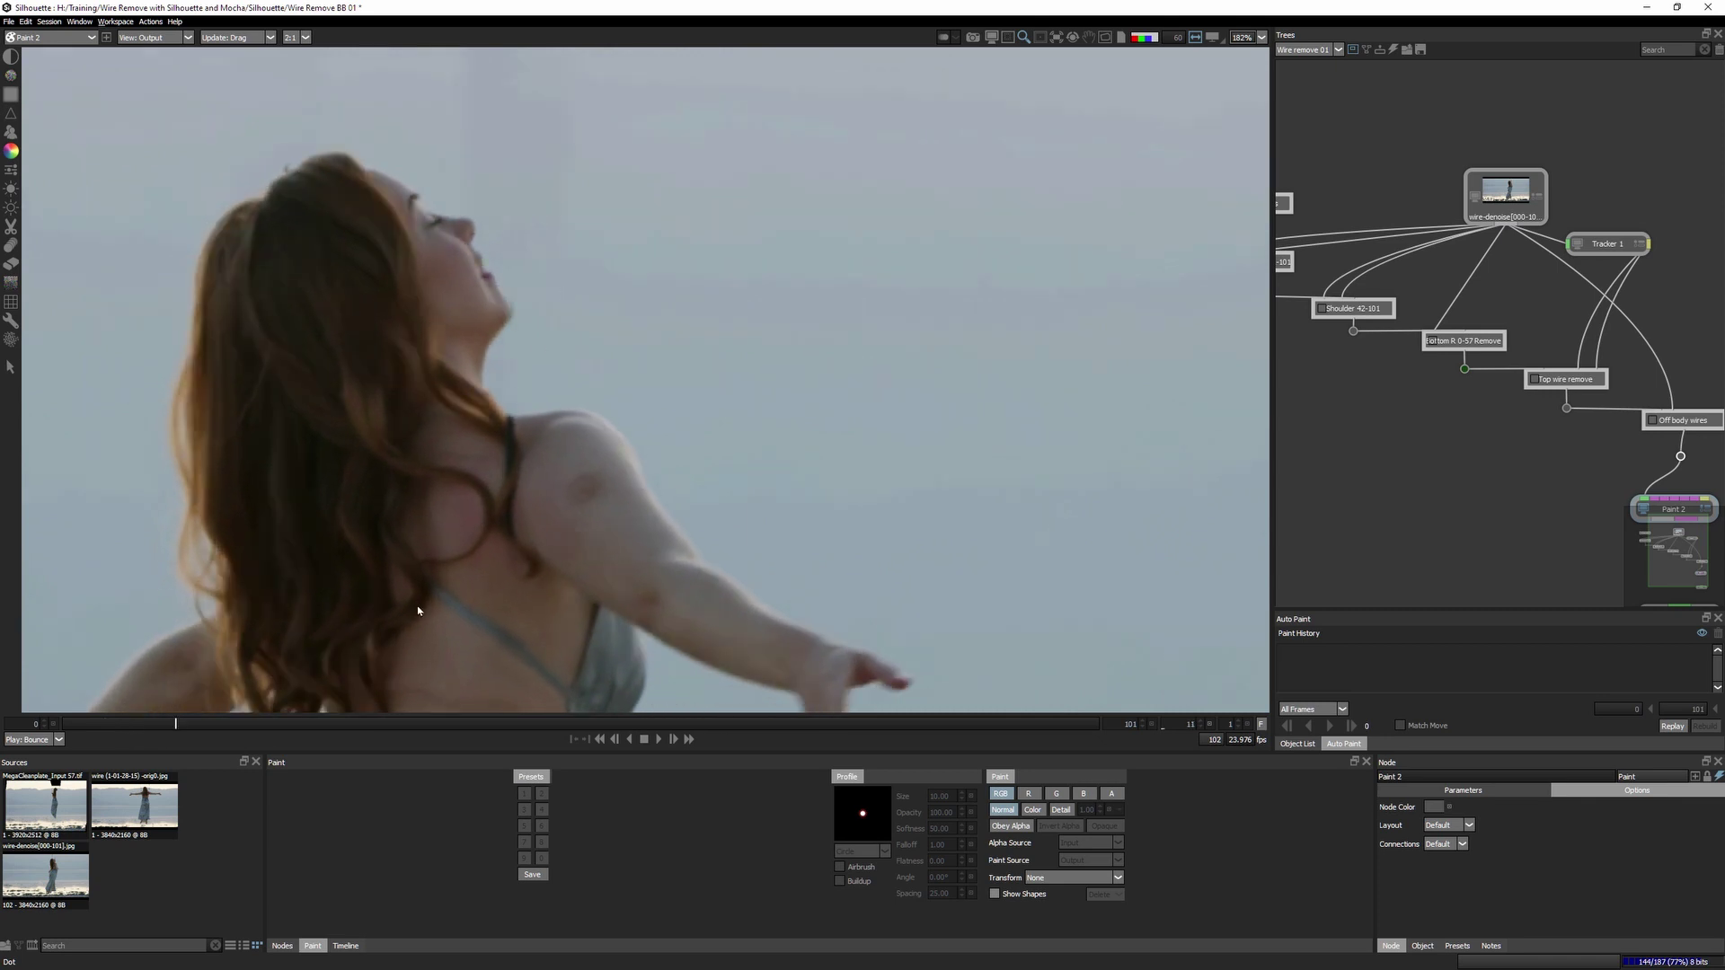
{"action": "left_click_drag", "start_coordinate": [157, 726], "coordinate": [187, 725]}
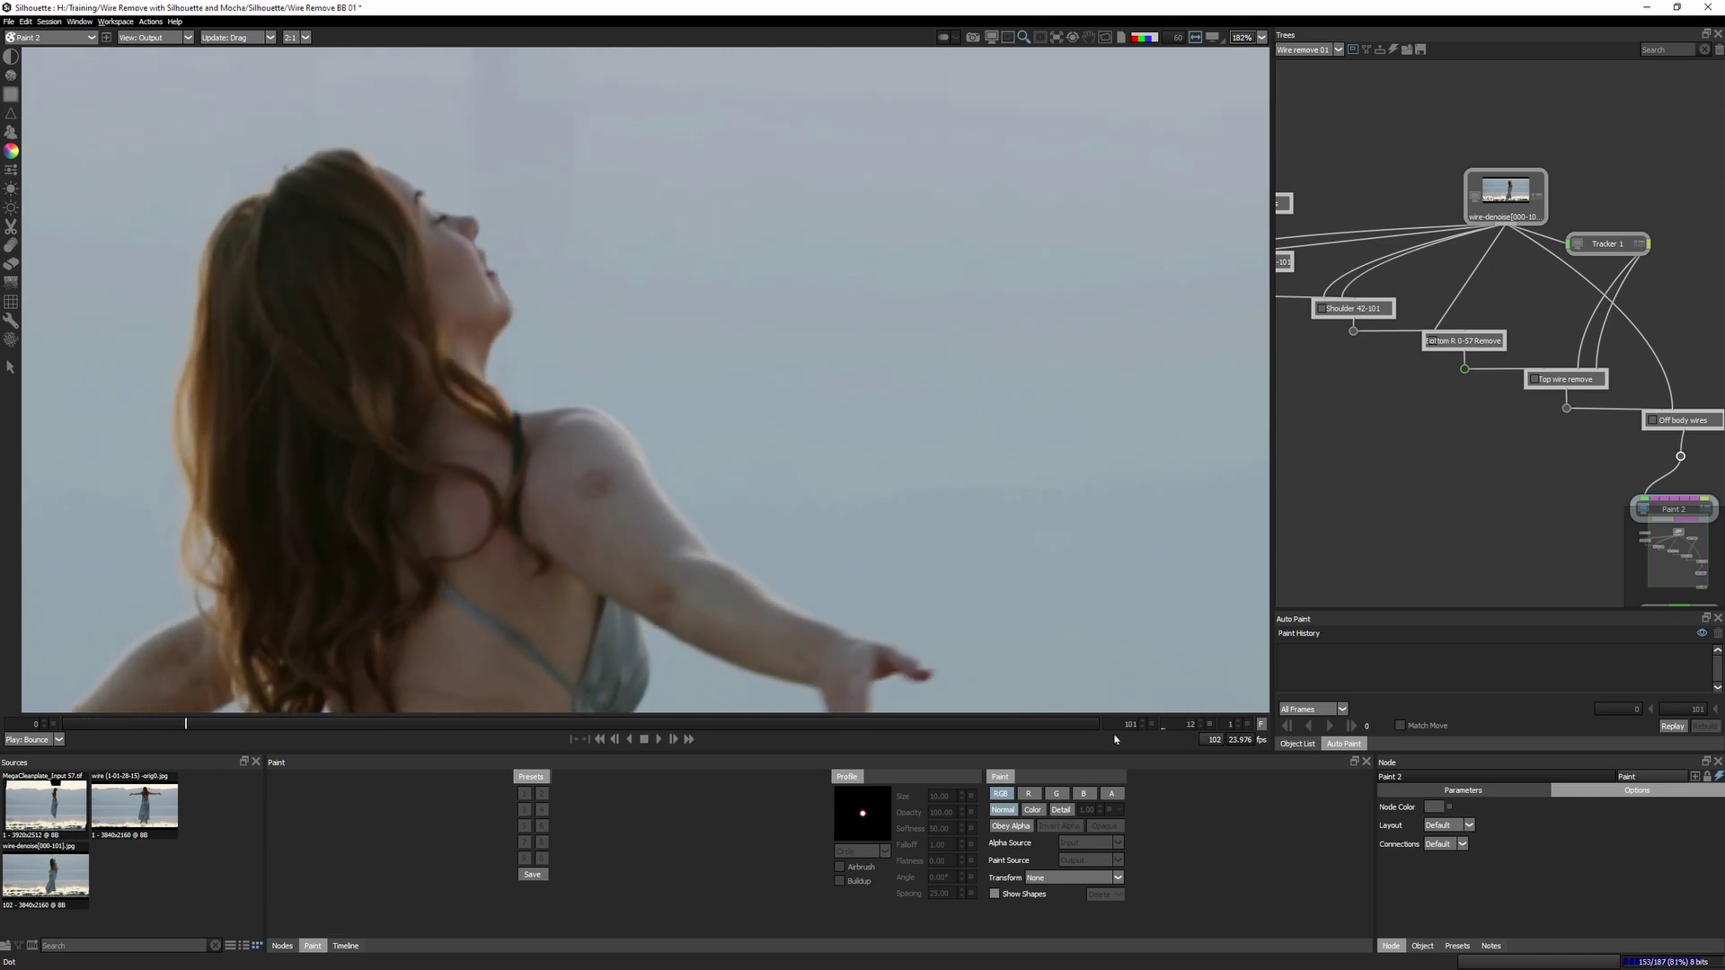
{"action": "left_click", "coordinate": [1132, 725]}
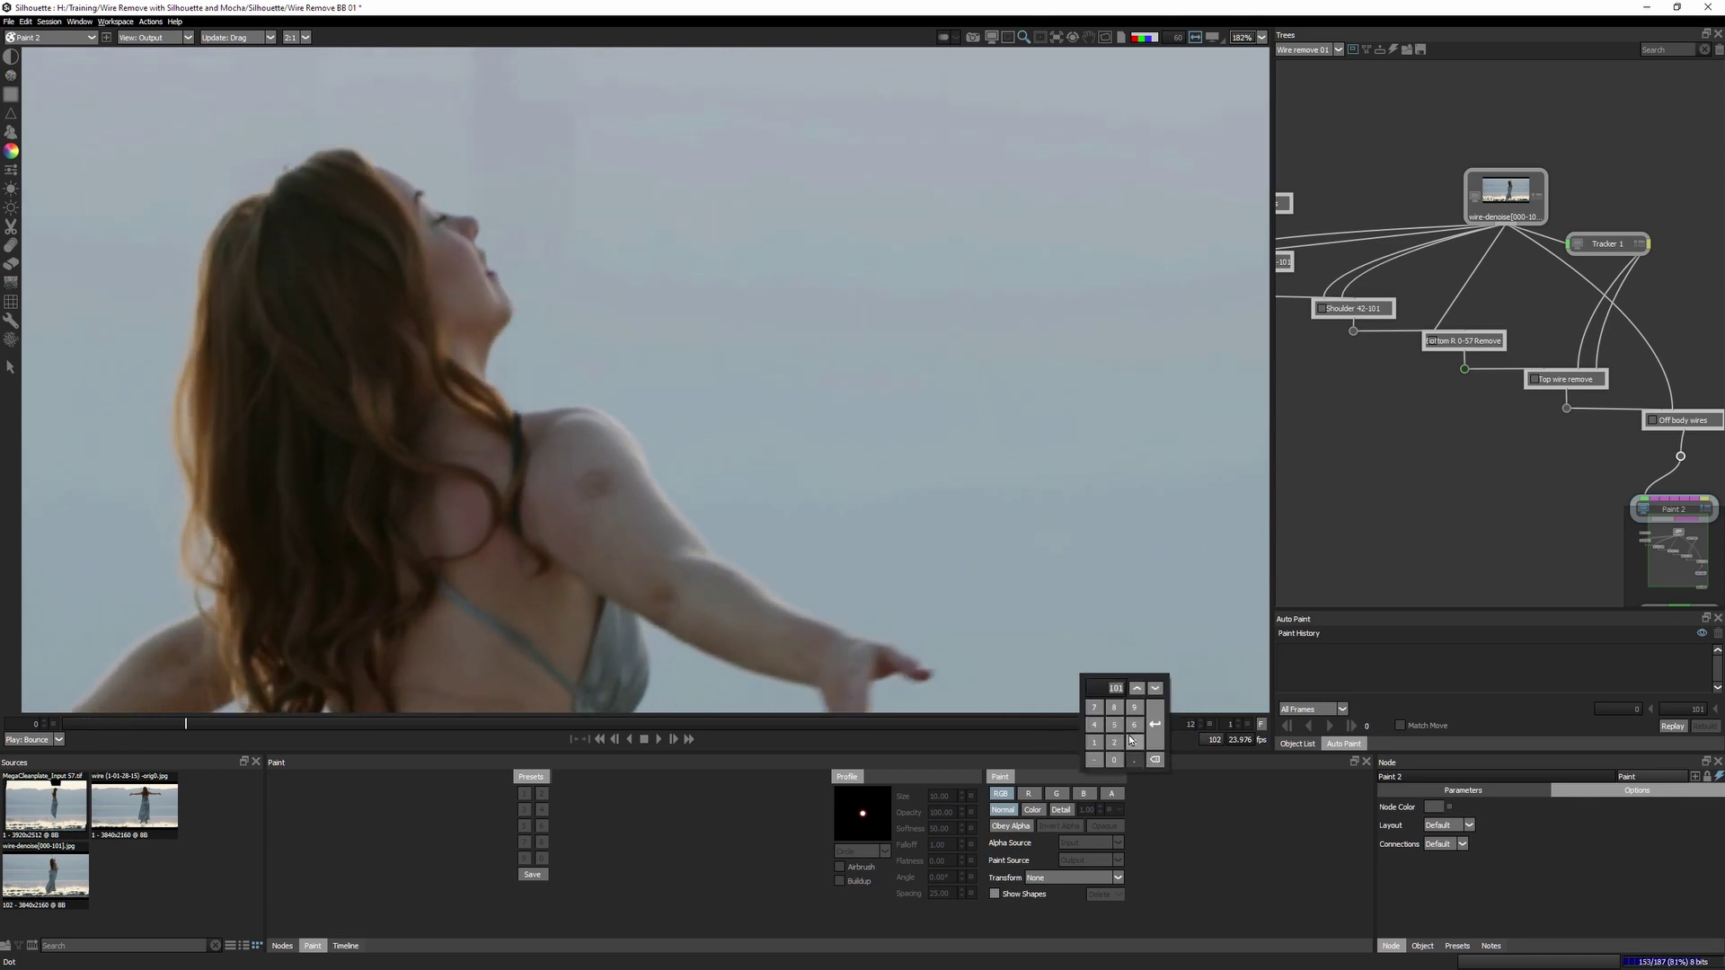
{"action": "type", "text": "12"}
{"action": "key", "text": "Return"}
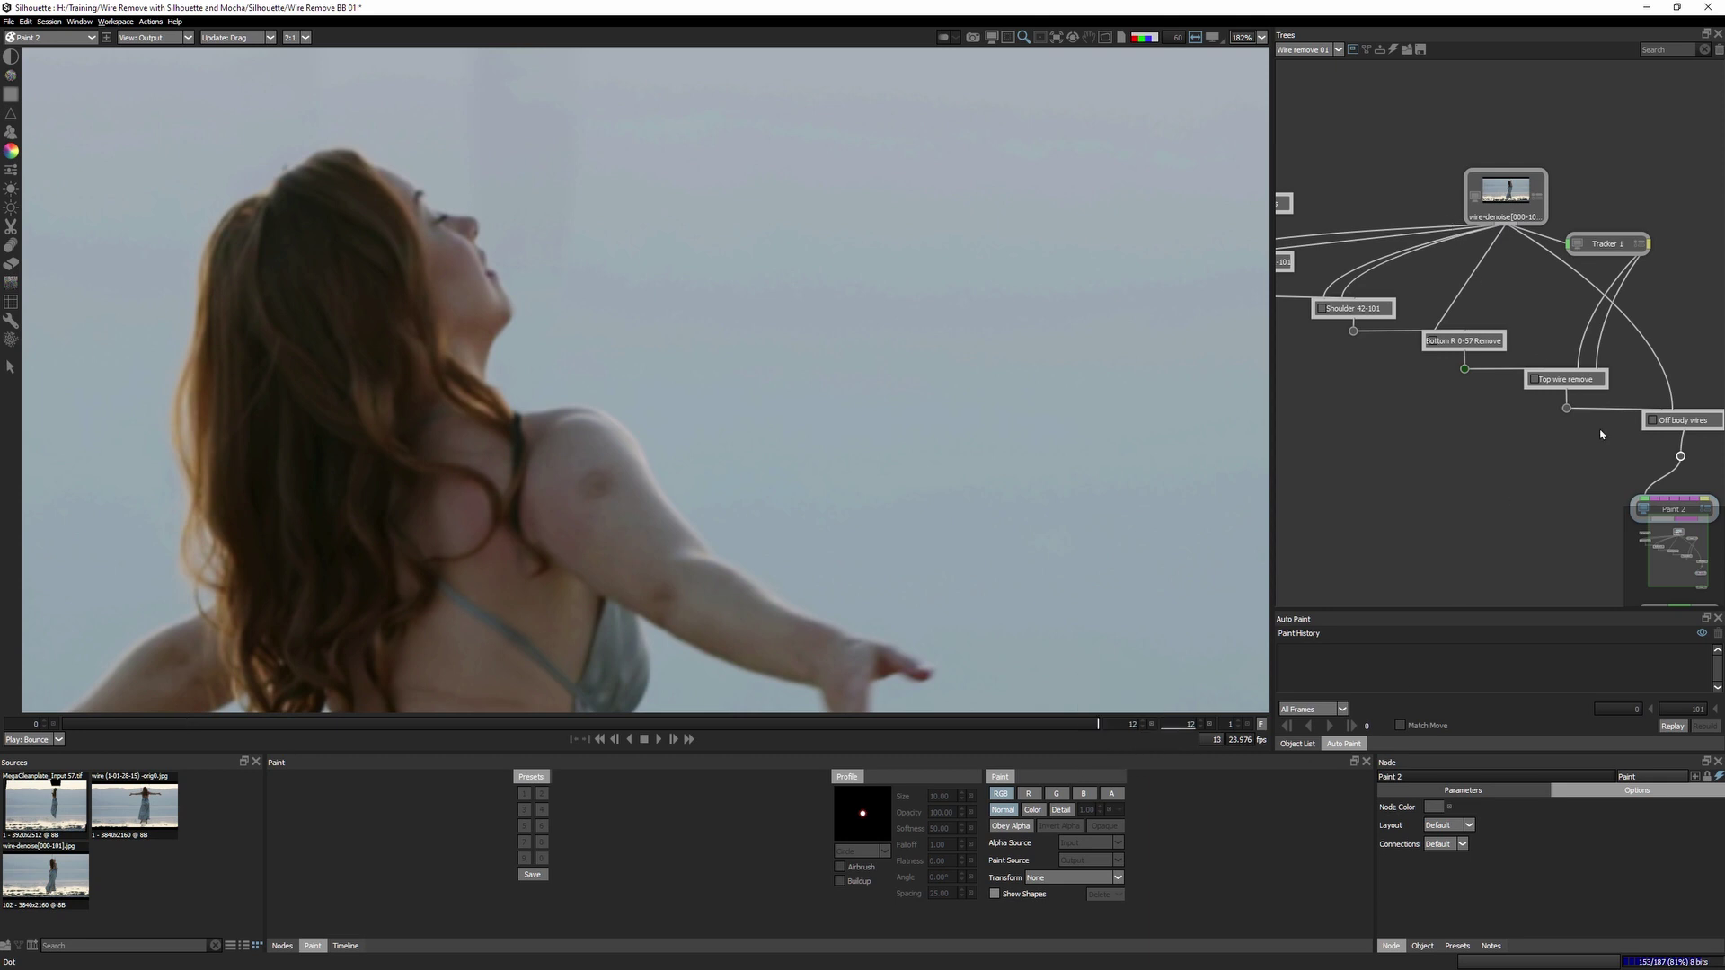
{"action": "left_click_drag", "start_coordinate": [1686, 554], "coordinate": [1695, 547]}
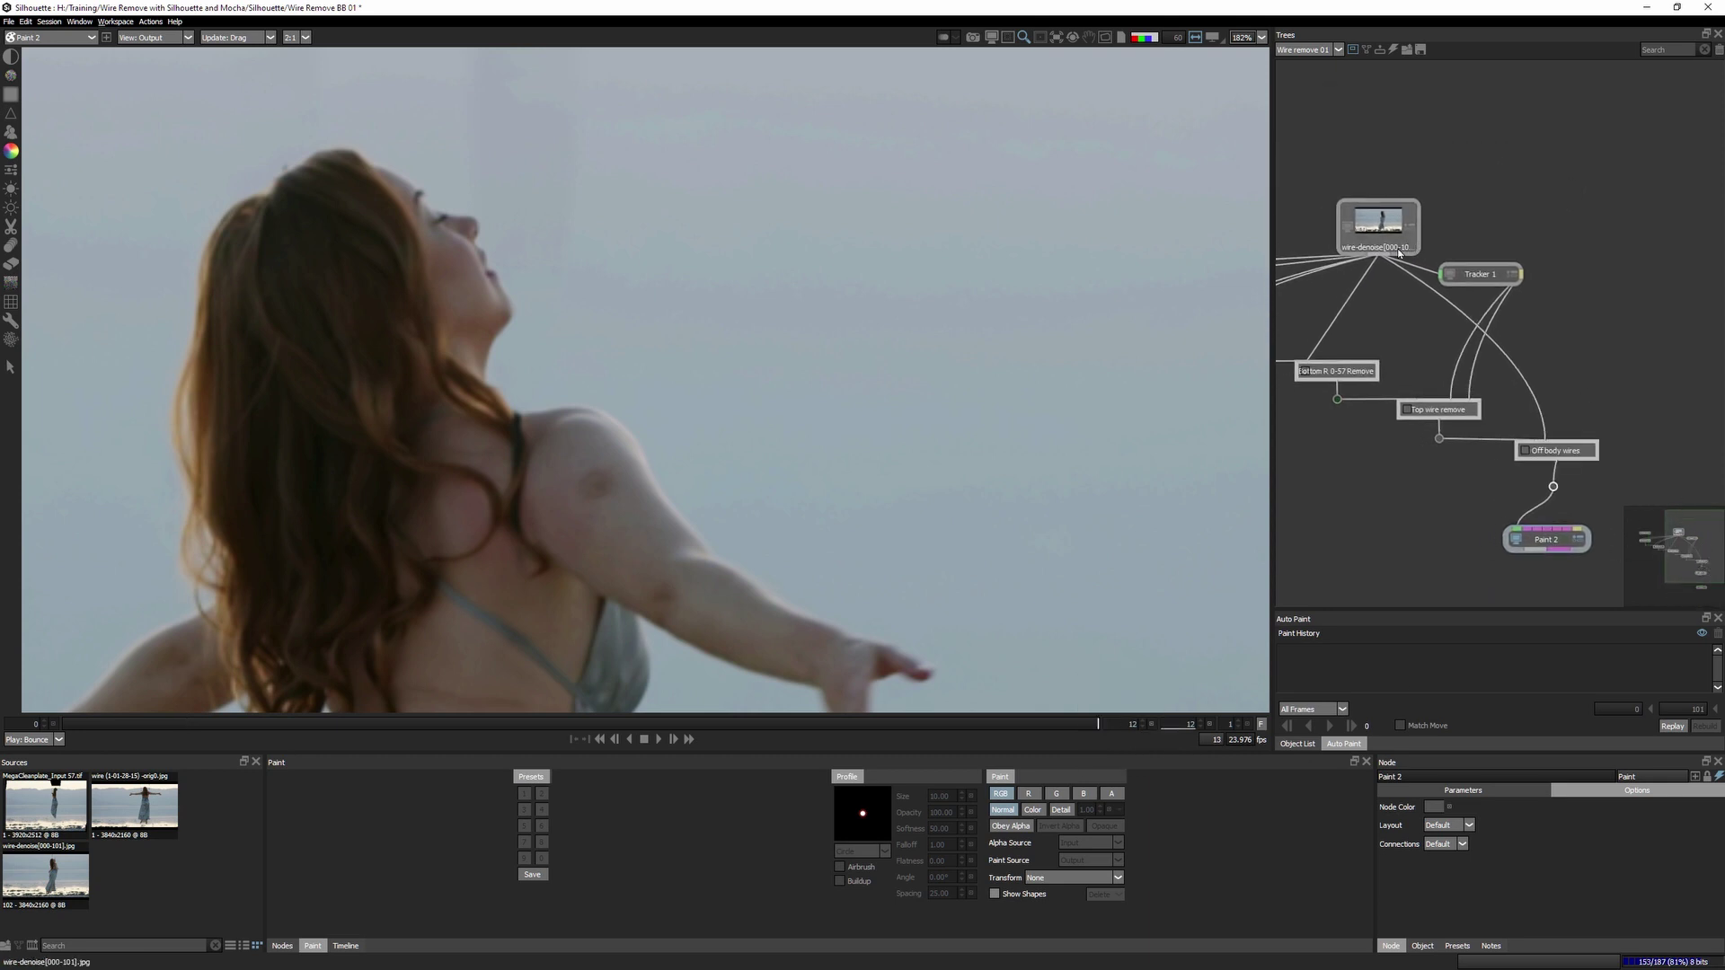
{"action": "left_click_drag", "start_coordinate": [1378, 260], "coordinate": [1521, 536]}
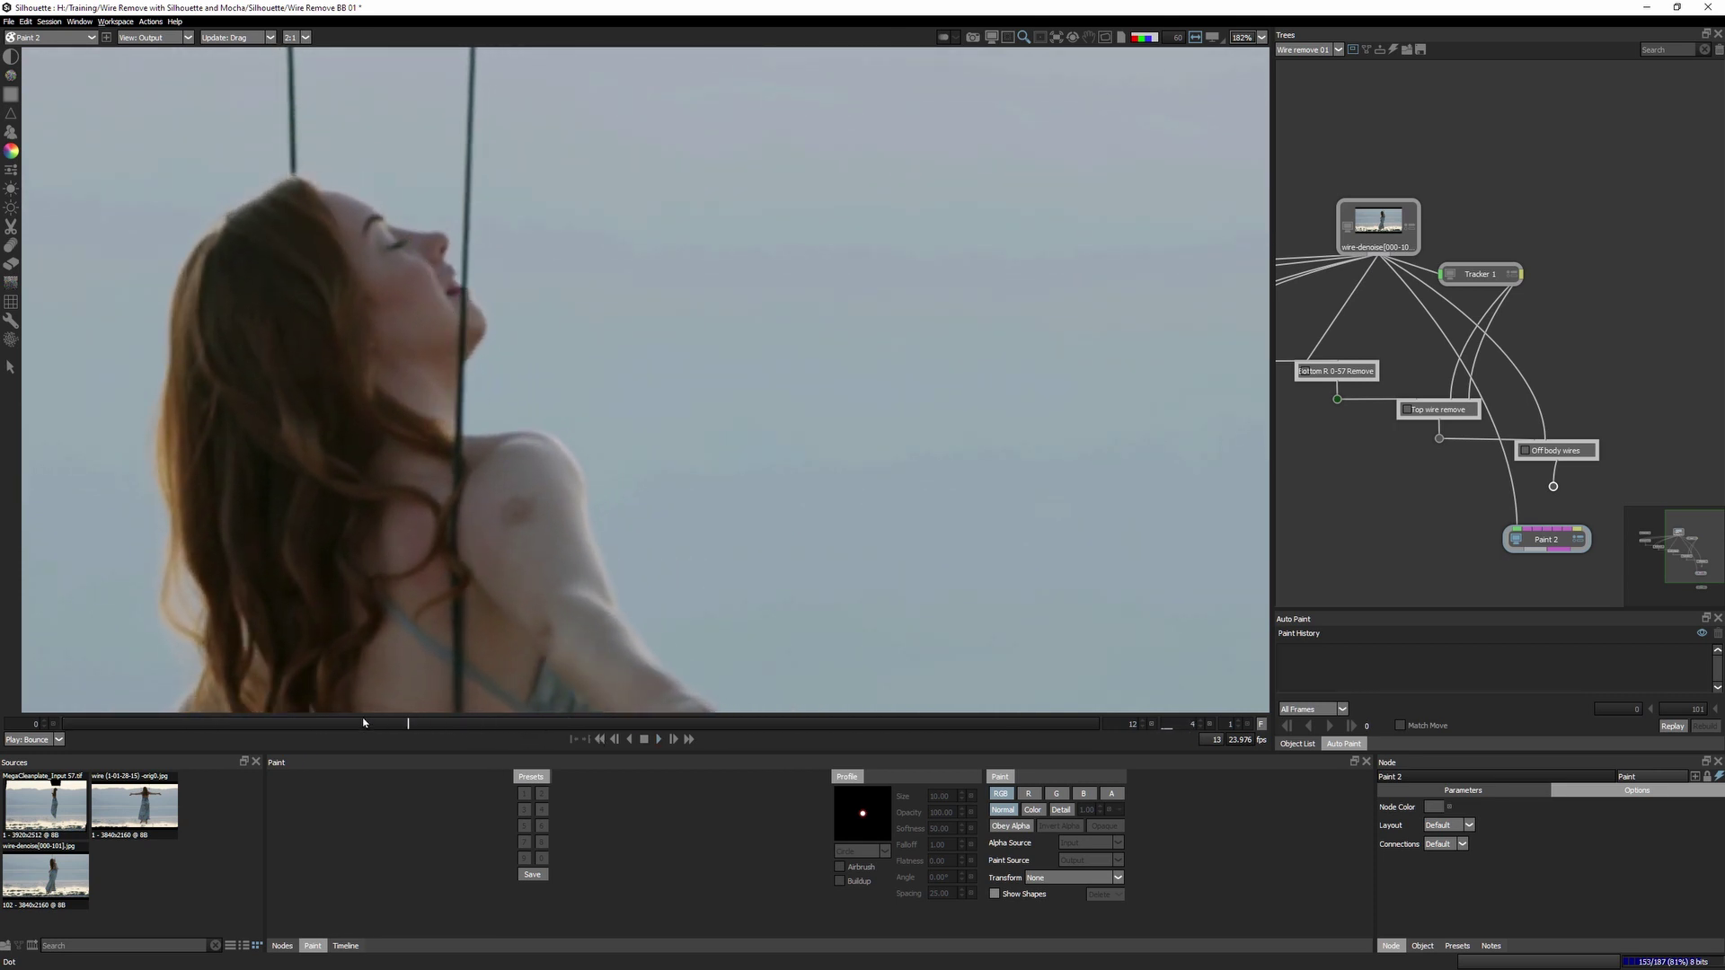
Scrub through the frames where the wire crosses her face, then select Tracker 1.
{"action": "mouse_move", "coordinate": [491, 724]}
{"action": "left_mouse_down"}
{"action": "mouse_move", "coordinate": [1043, 683]}
{"action": "mouse_move", "coordinate": [154, 689]}
{"action": "mouse_move", "coordinate": [1104, 653]}
{"action": "mouse_move", "coordinate": [504, 683]}
{"action": "left_mouse_up"}
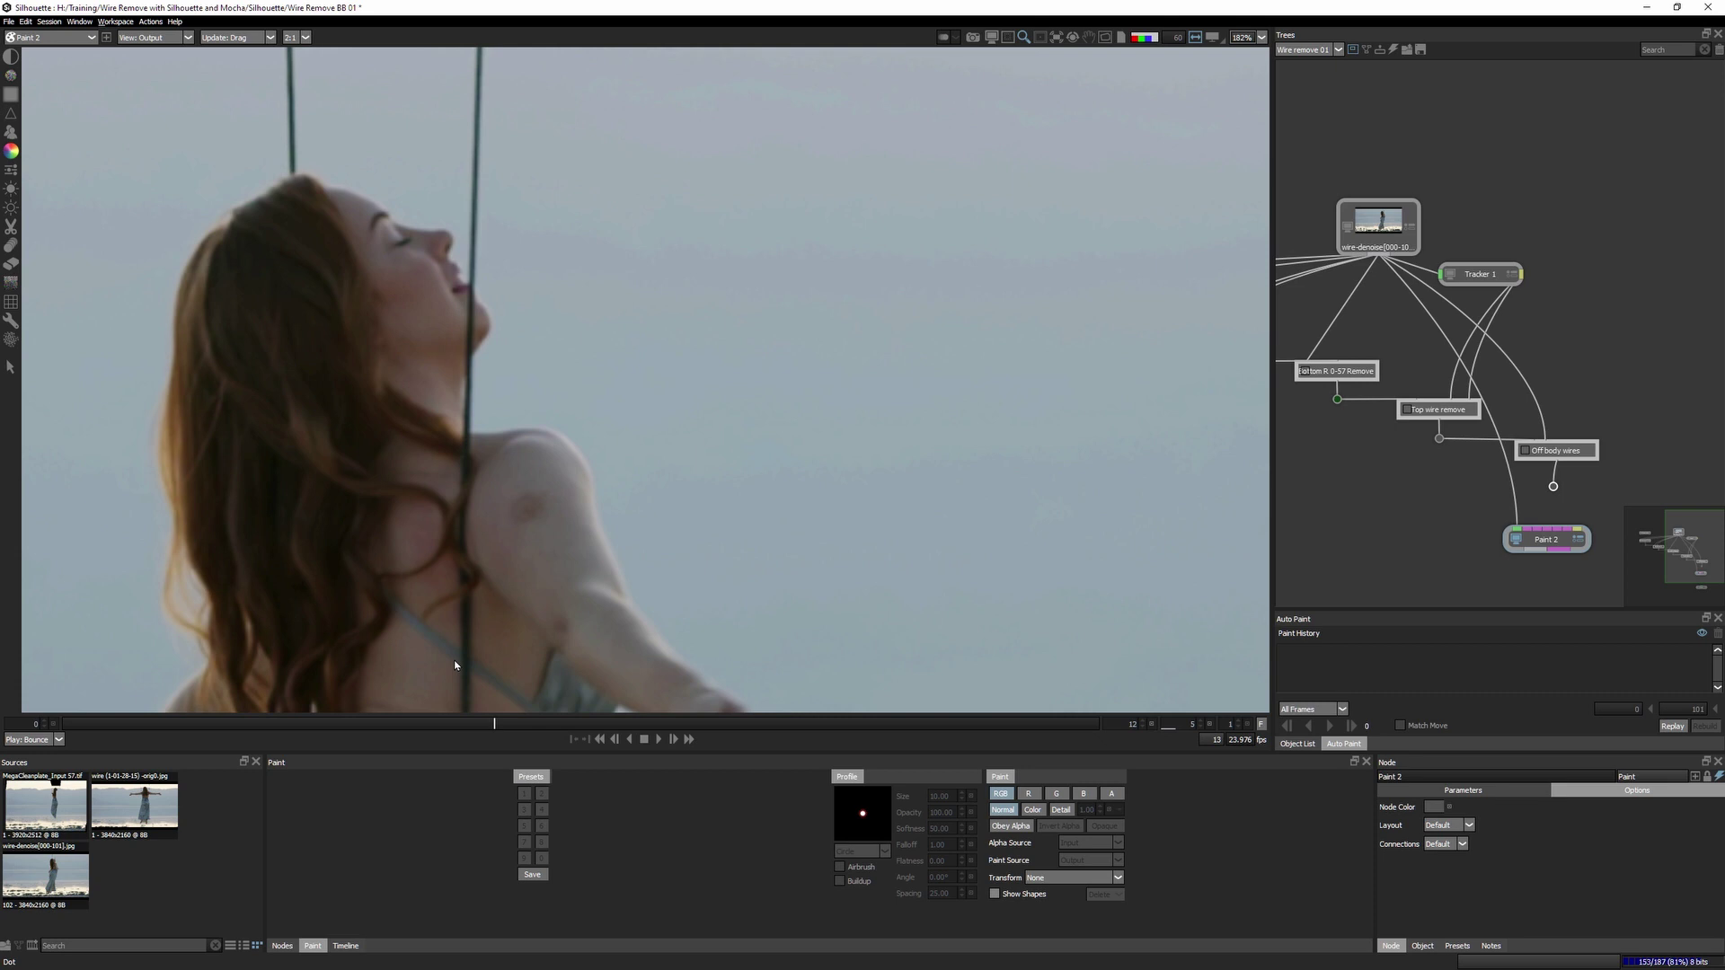
{"action": "mouse_move", "coordinate": [494, 733]}
{"action": "left_mouse_down"}
{"action": "mouse_move", "coordinate": [789, 708]}
{"action": "mouse_move", "coordinate": [377, 708]}
{"action": "mouse_move", "coordinate": [9, 750]}
{"action": "mouse_move", "coordinate": [127, 763]}
{"action": "left_mouse_up"}
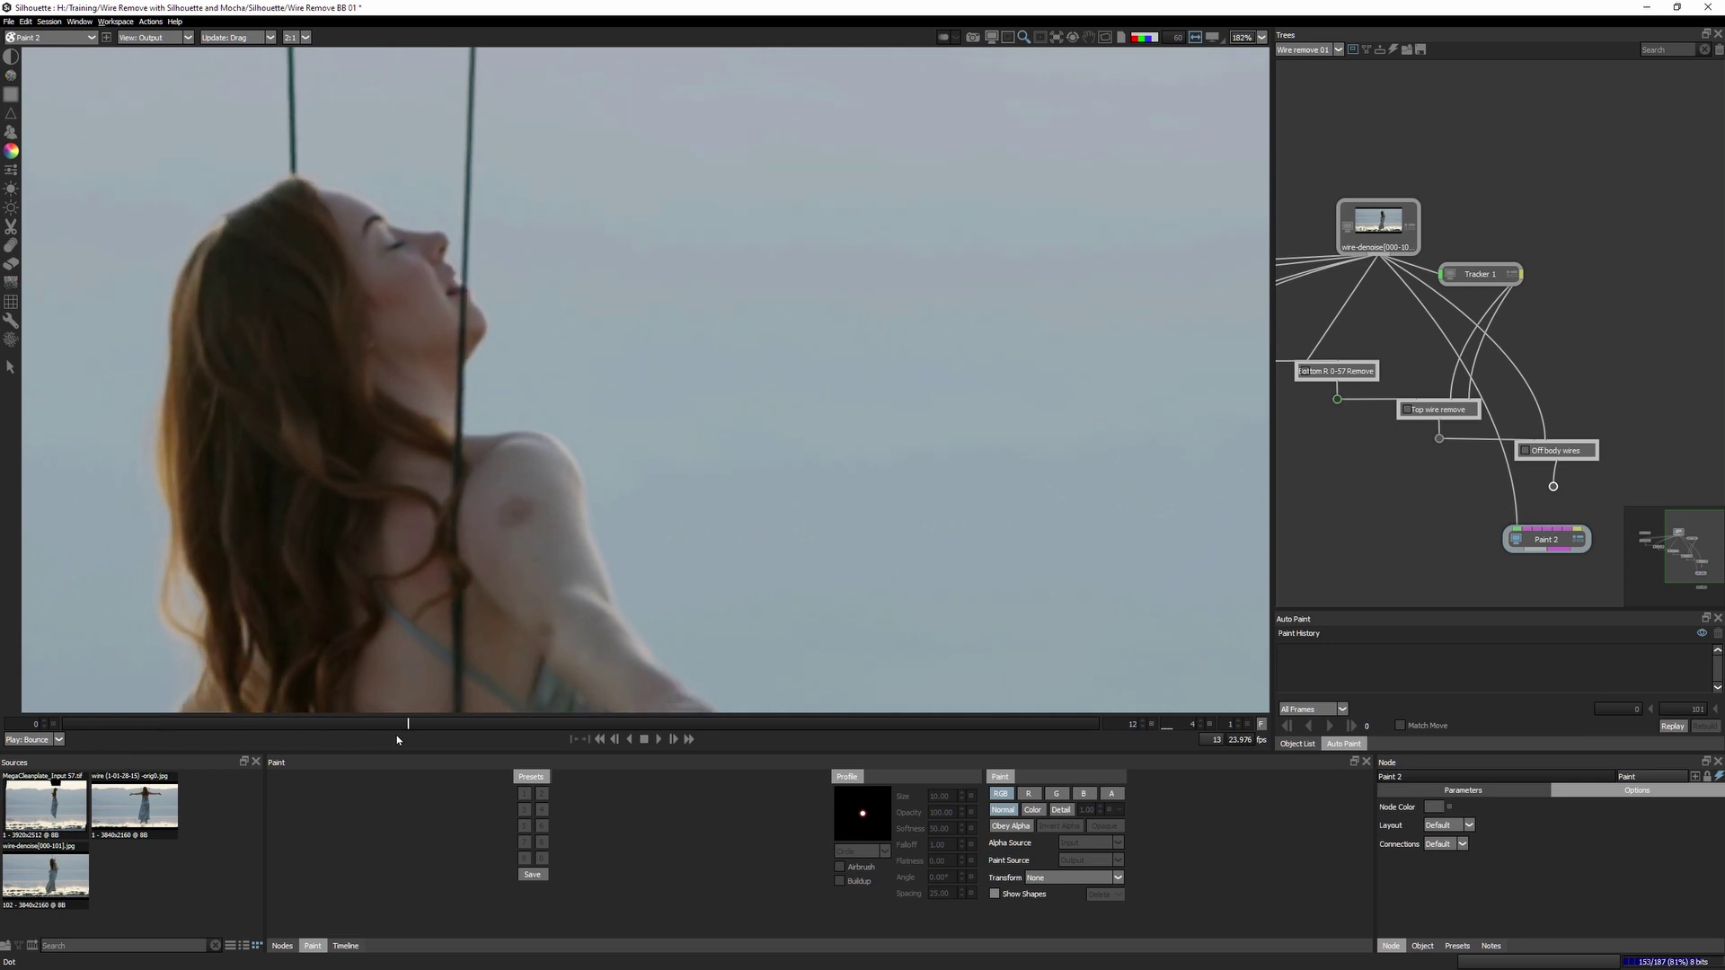
{"action": "mouse_move", "coordinate": [153, 731]}
{"action": "left_mouse_down"}
{"action": "mouse_move", "coordinate": [18, 710]}
{"action": "mouse_move", "coordinate": [224, 723]}
{"action": "mouse_move", "coordinate": [167, 723]}
{"action": "left_mouse_up"}
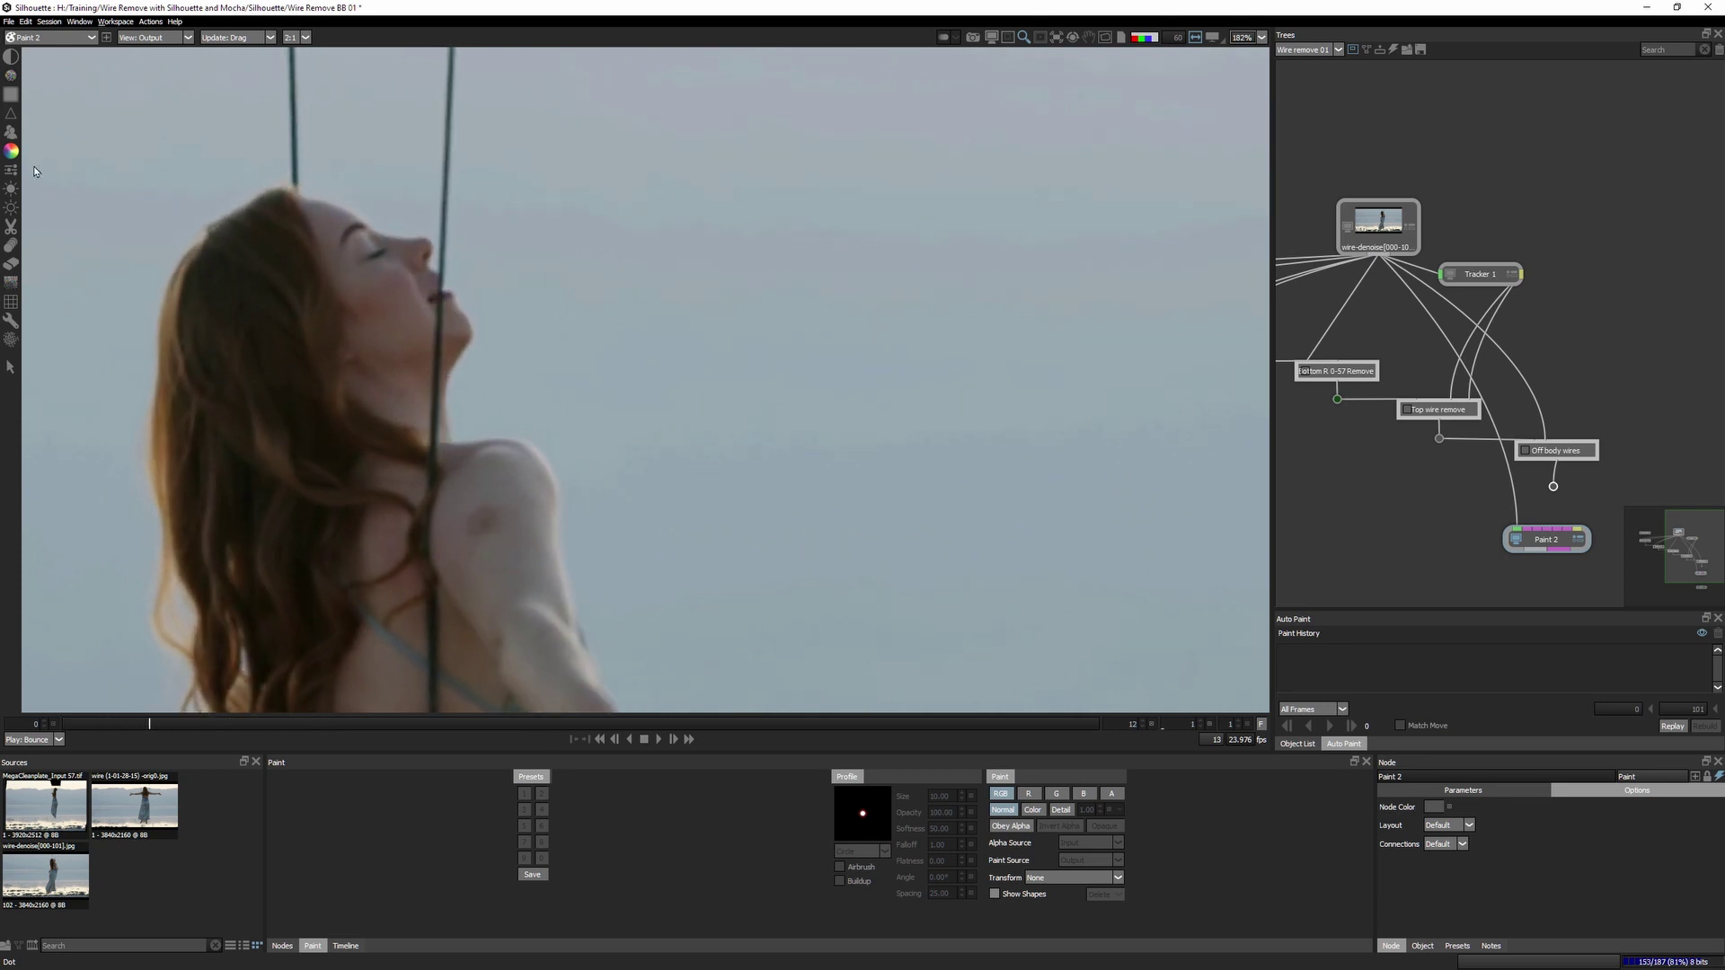
{"action": "left_click", "coordinate": [1479, 274]}
{"action": "left_click_drag", "start_coordinate": [1545, 539], "coordinate": [1445, 527]}
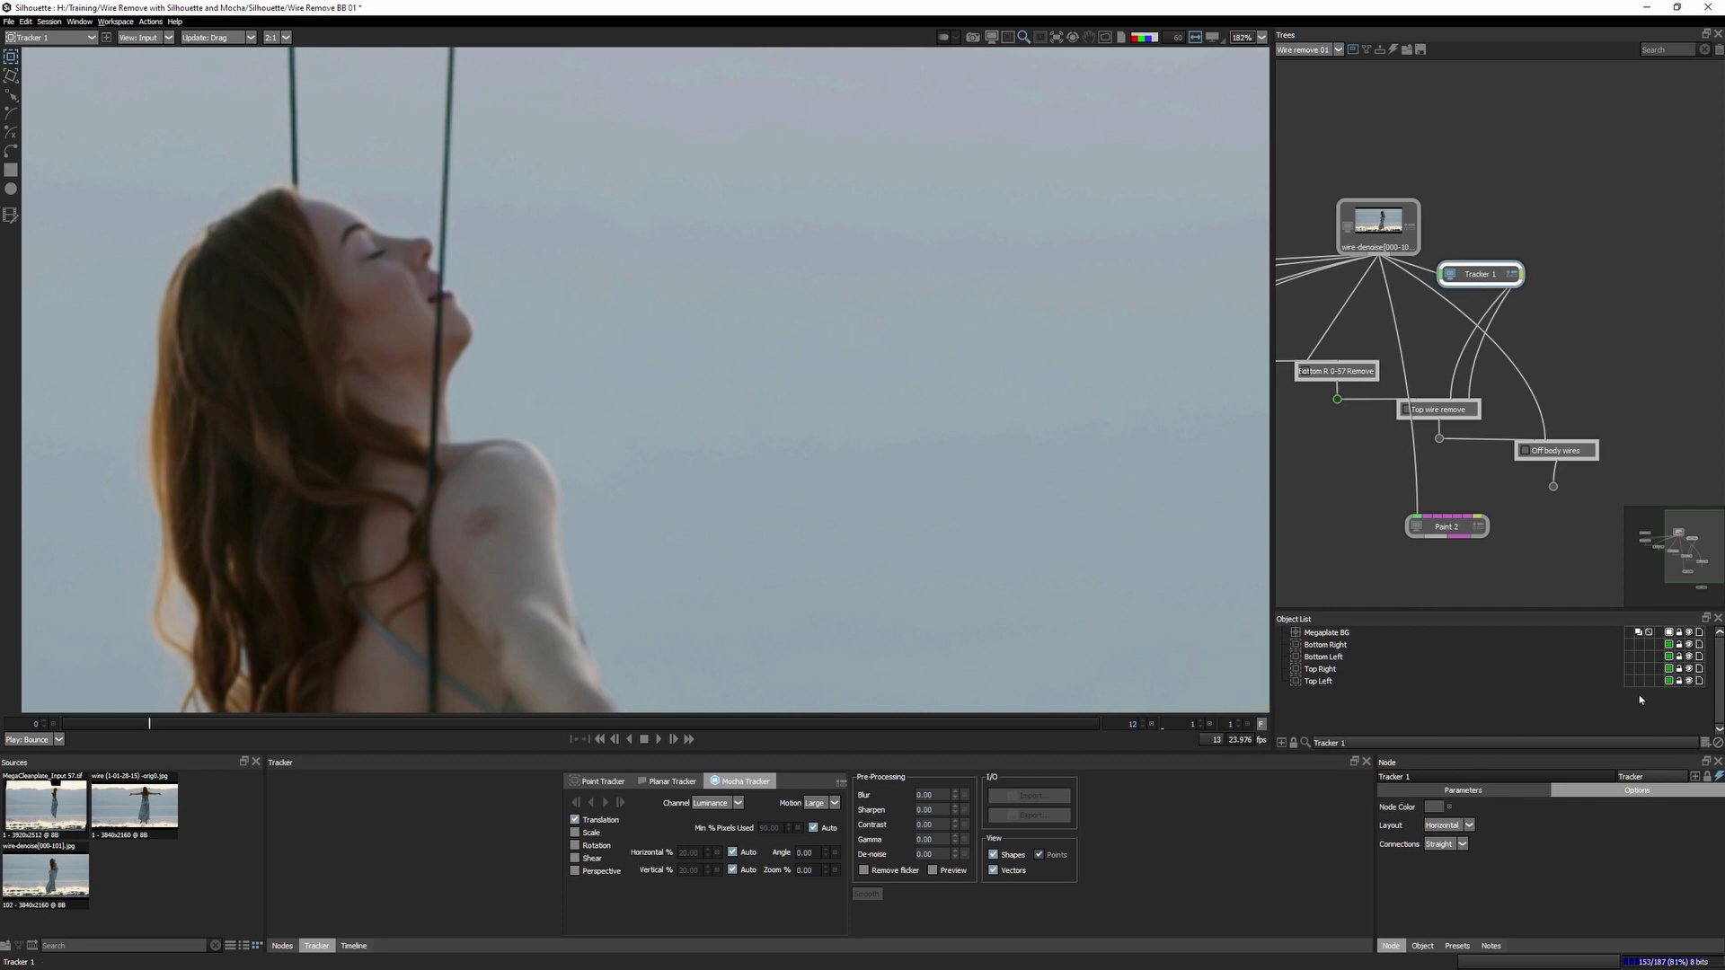
Add a tracking layer named Face and fit a rotated ellipse over her face and jaw.
{"action": "left_click", "coordinate": [1704, 743]}
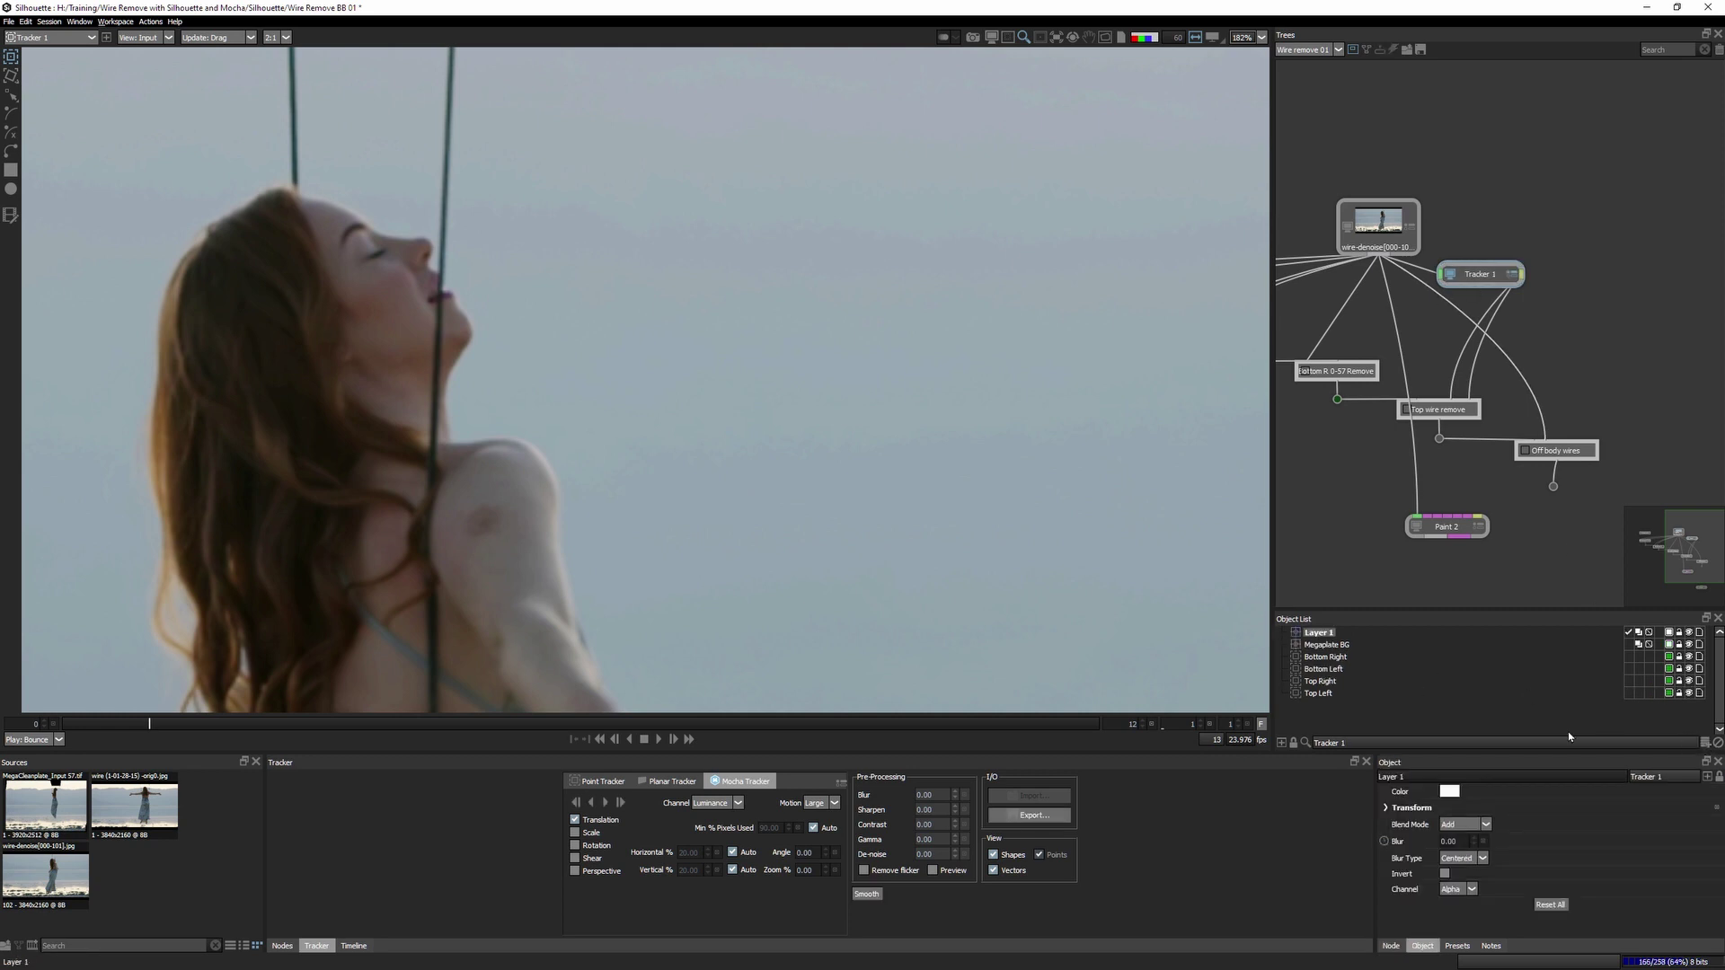
{"action": "double_click", "coordinate": [1333, 633]}
{"action": "type", "text": "Face"}
{"action": "key", "text": "Return"}
{"action": "left_click", "coordinate": [11, 189]}
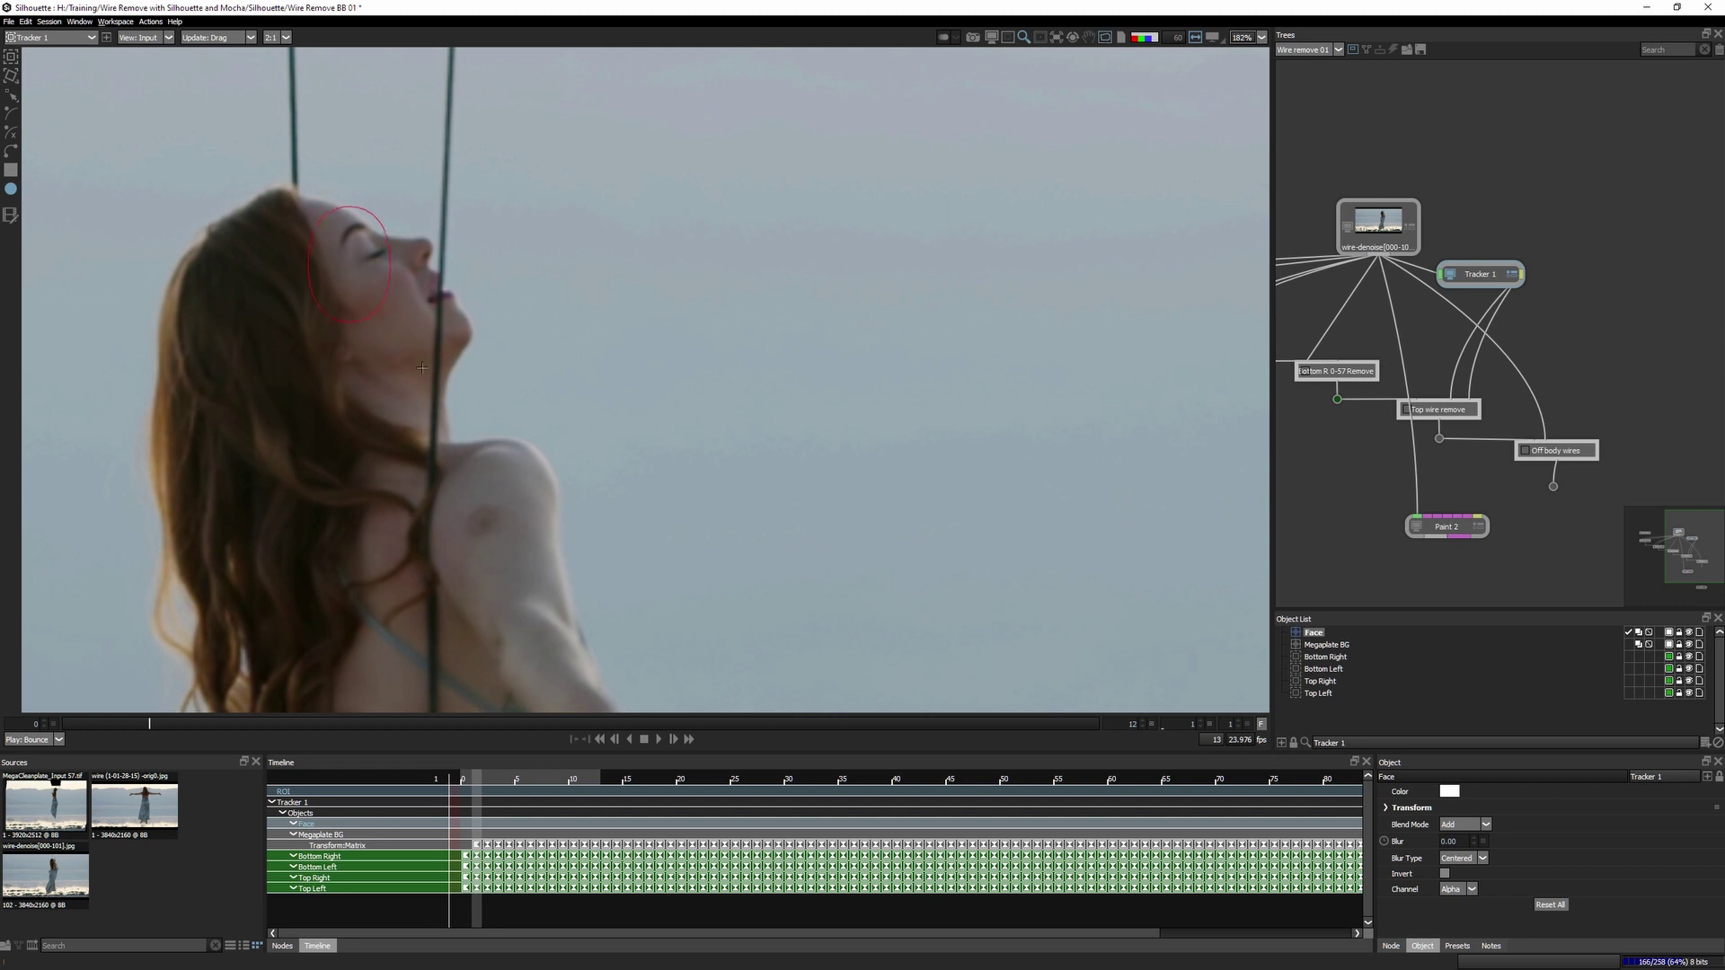
{"action": "left_click_drag", "start_coordinate": [304, 205], "coordinate": [442, 385]}
{"action": "left_click_drag", "start_coordinate": [372, 212], "coordinate": [482, 304]}
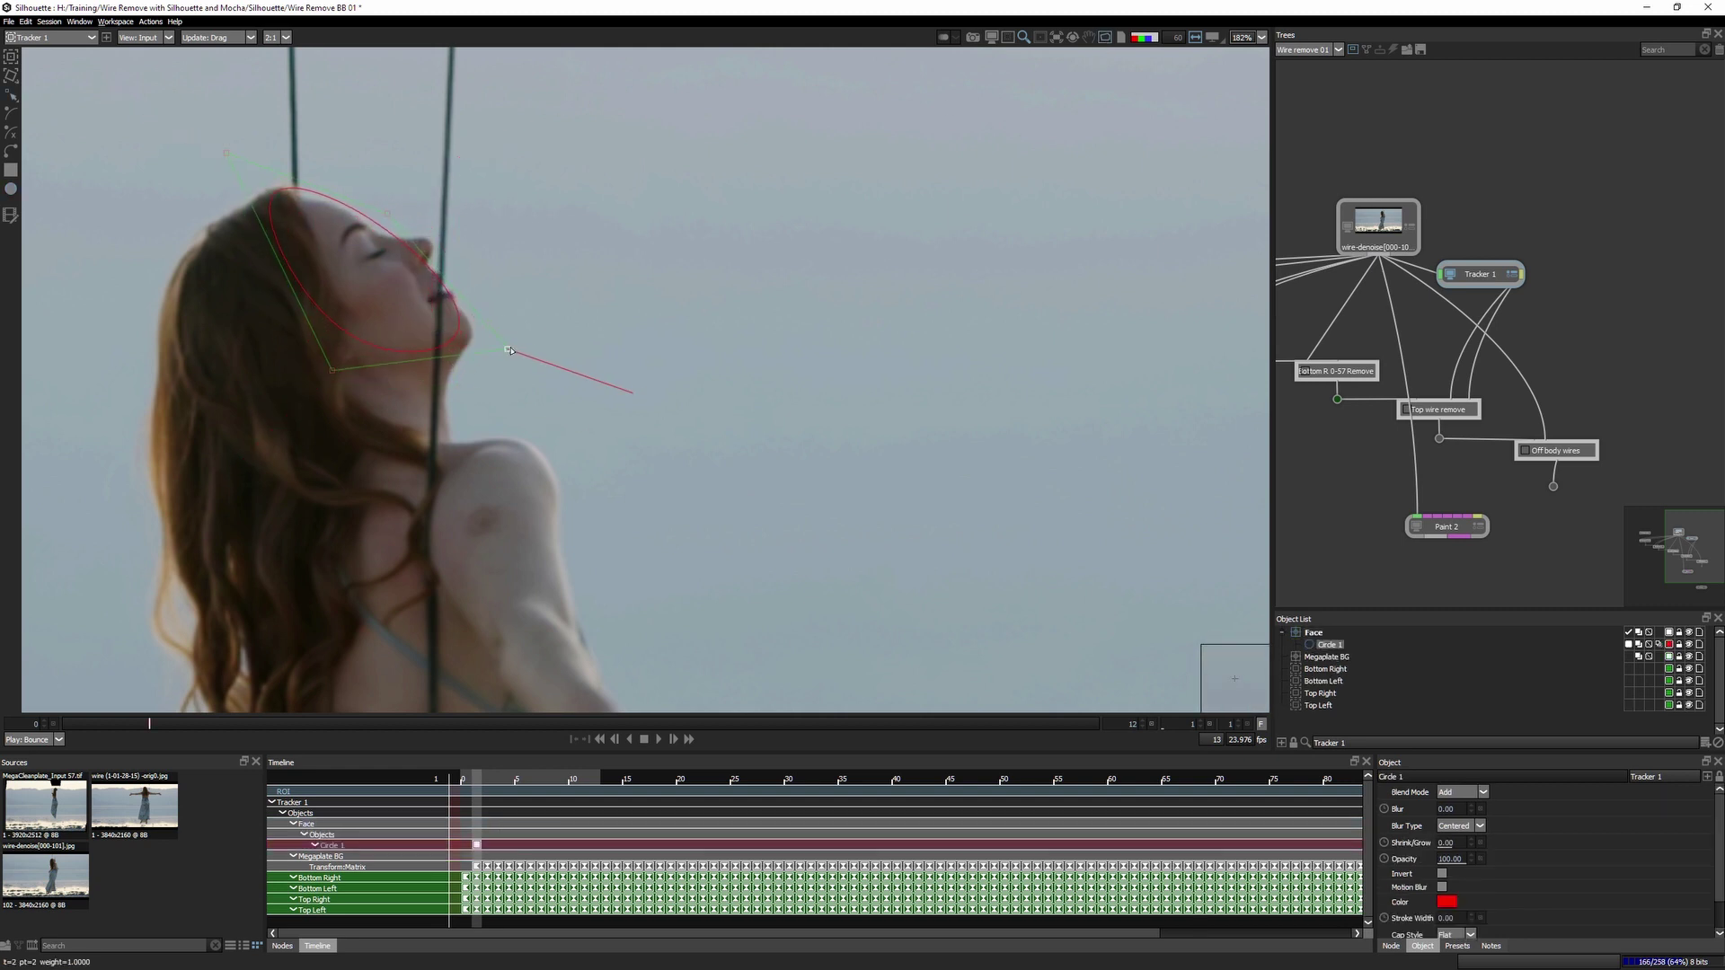
{"action": "left_click_drag", "start_coordinate": [330, 367], "coordinate": [312, 386]}
Draw a thin tilted rectangle along the wire and name the shapes Wire and Face.
{"action": "left_click", "coordinate": [11, 169]}
{"action": "mouse_move", "coordinate": [435, 110]}
{"action": "left_mouse_down"}
{"action": "mouse_move", "coordinate": [453, 171]}
{"action": "mouse_move", "coordinate": [440, 418]}
{"action": "left_mouse_up"}
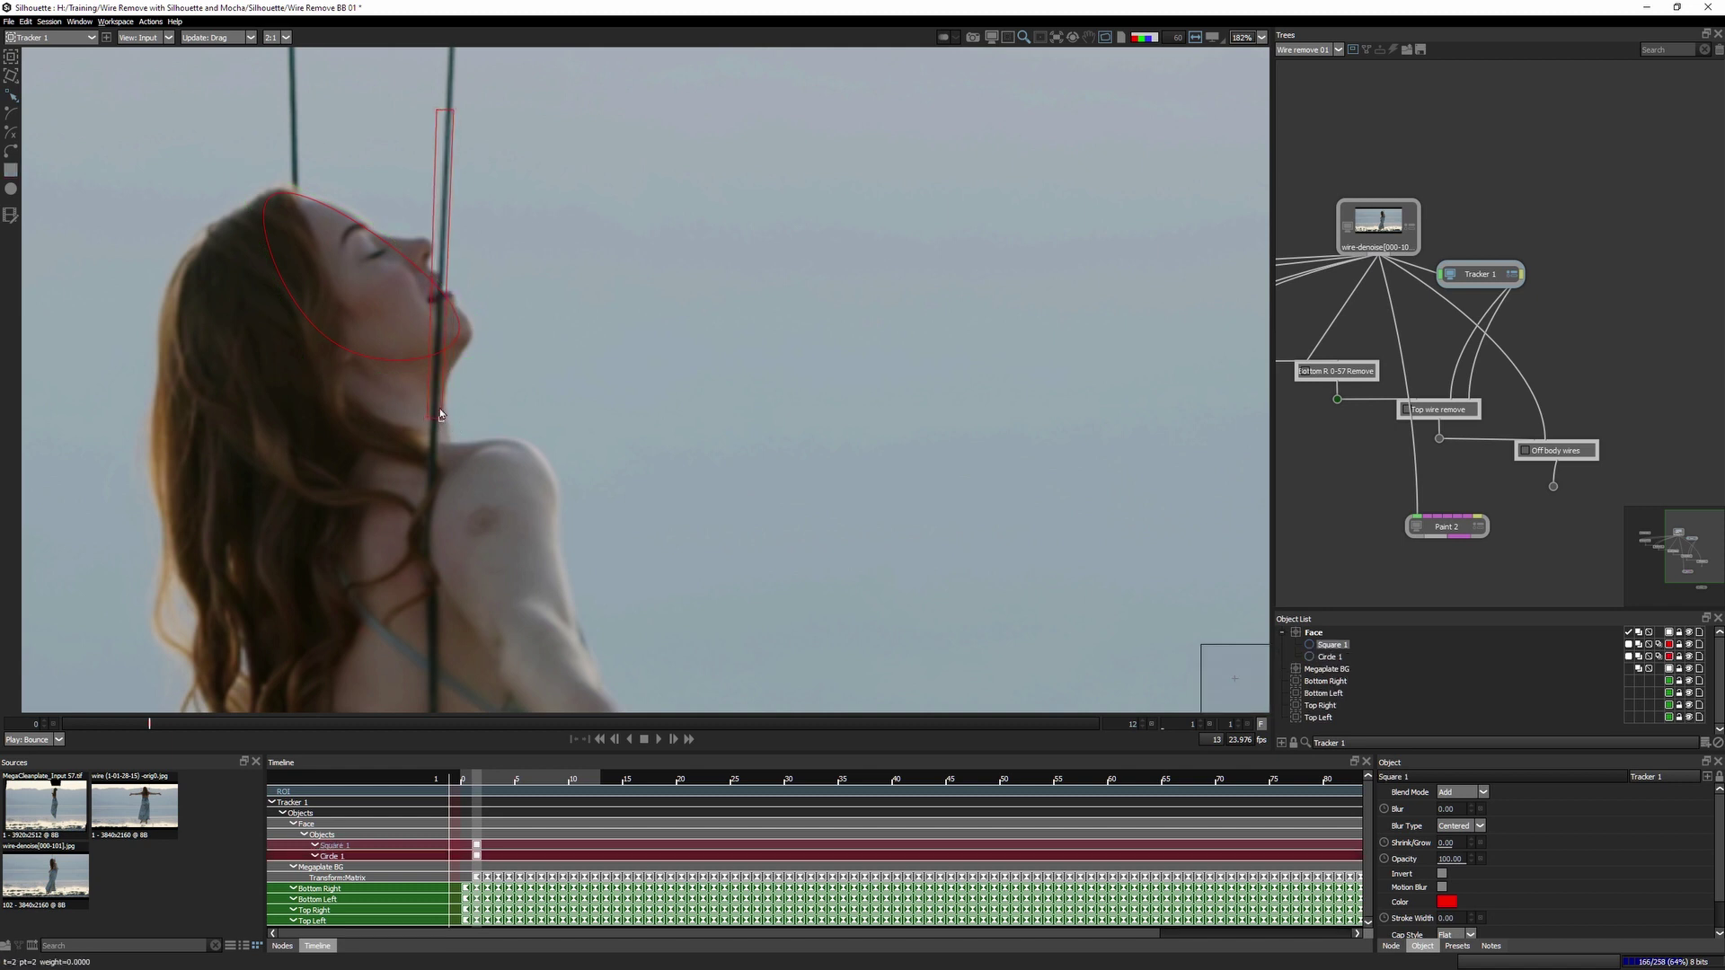
{"action": "left_click_drag", "start_coordinate": [445, 108], "coordinate": [461, 119]}
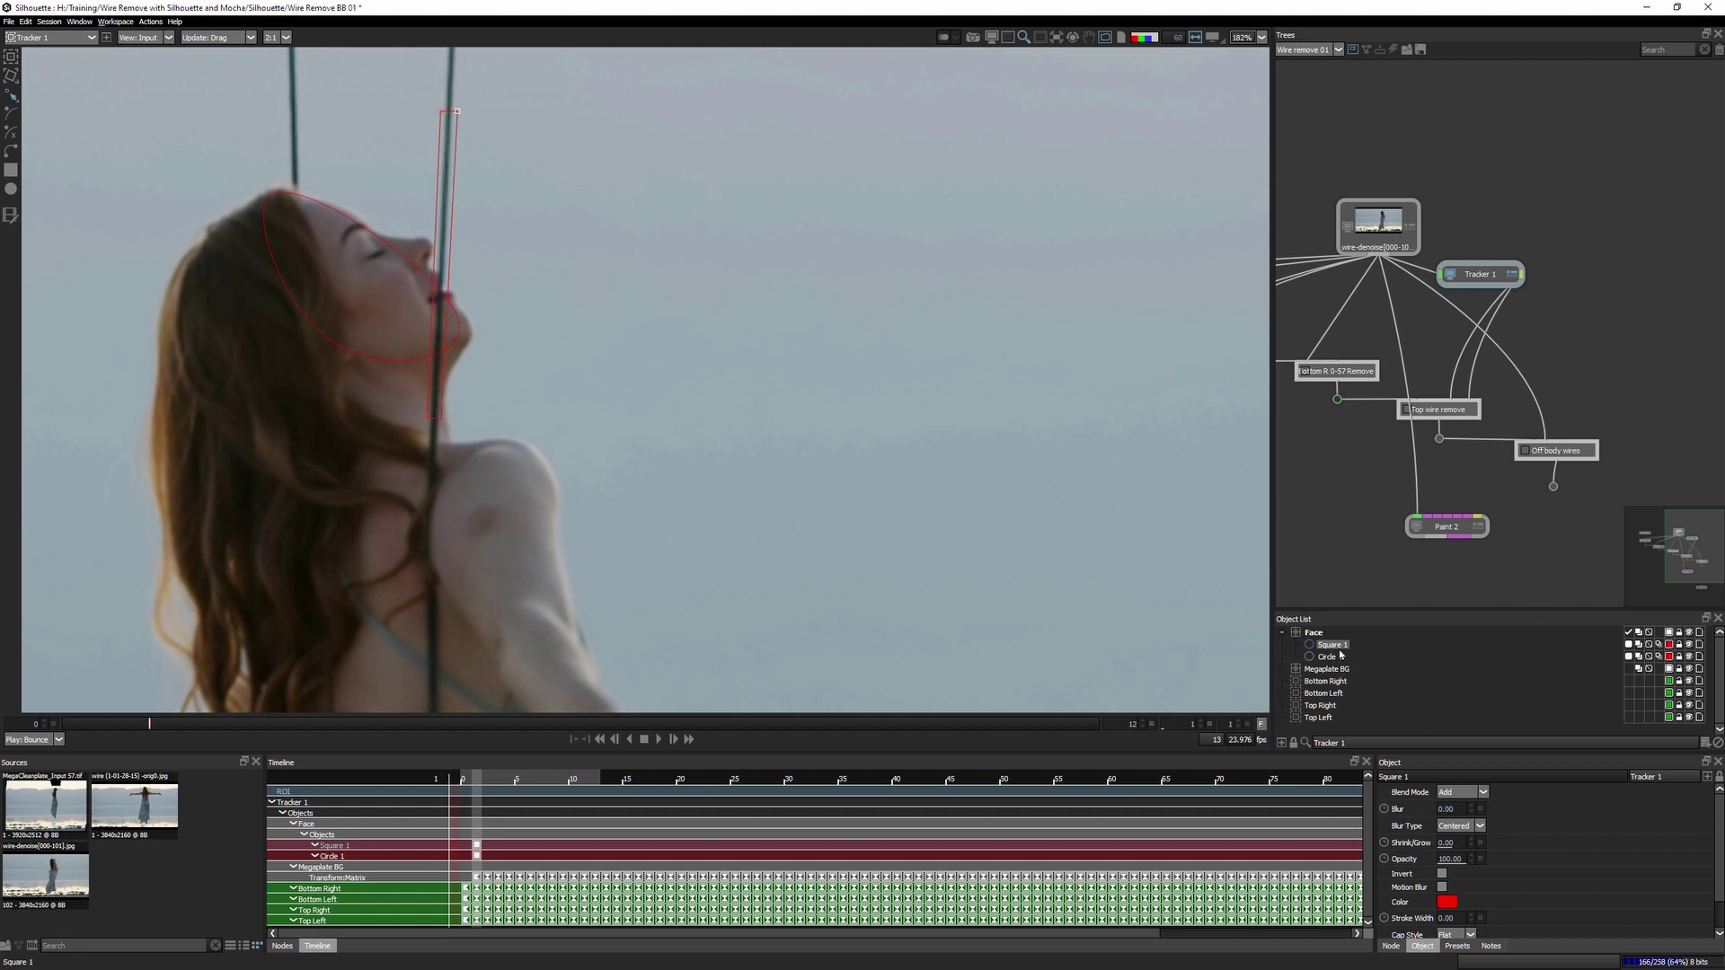
{"action": "type", "text": "Wir"}
{"action": "left_click", "coordinate": [1332, 657]}
{"action": "type", "text": "Face"}
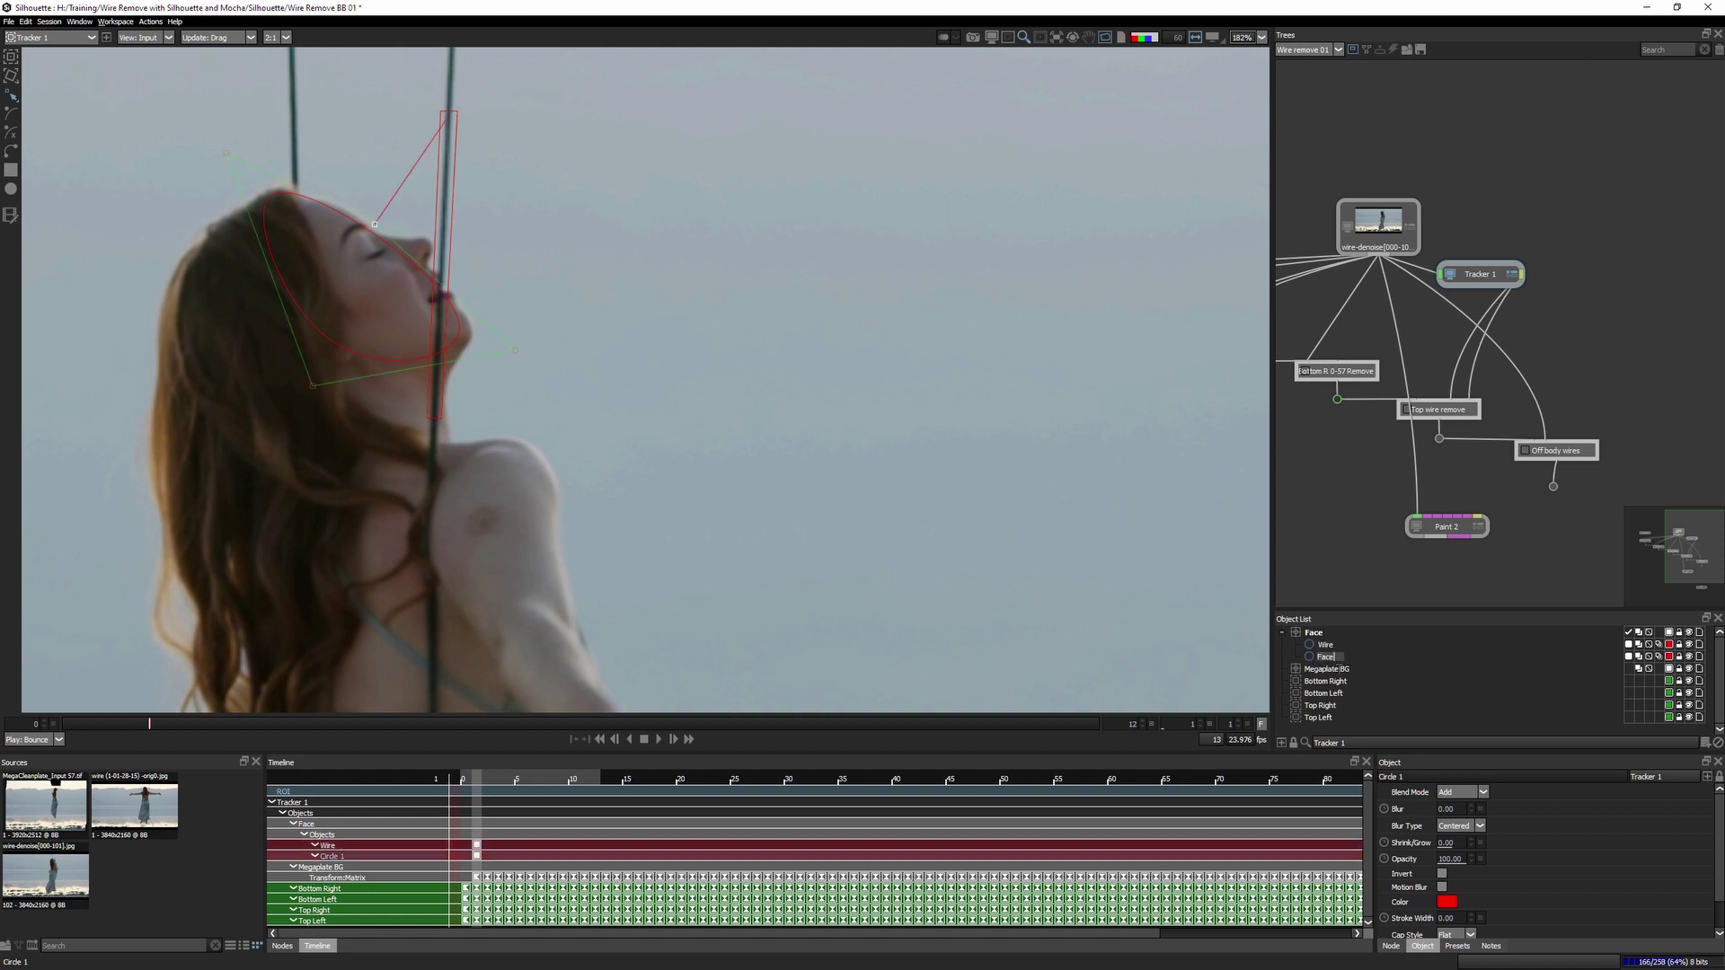
{"action": "key", "text": "Return"}
Group the shapes under Layer 1 and move the Wire shape into it.
{"action": "key", "text": "shift+t"}
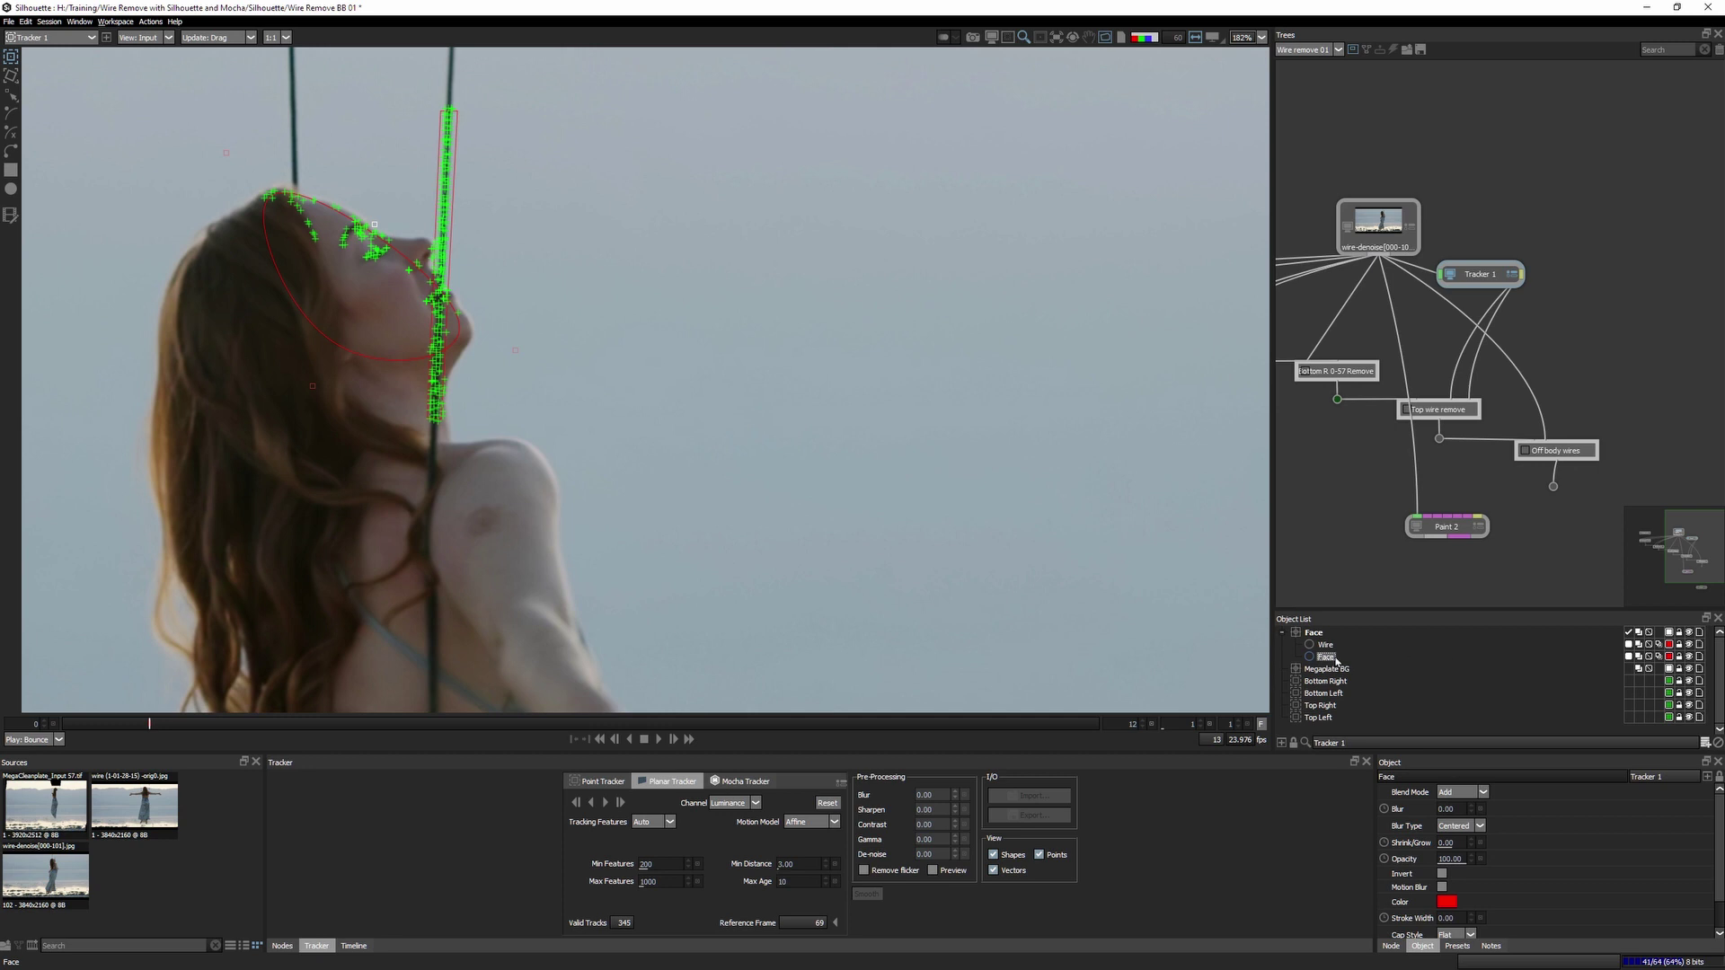
{"action": "key", "text": "ctrl+l"}
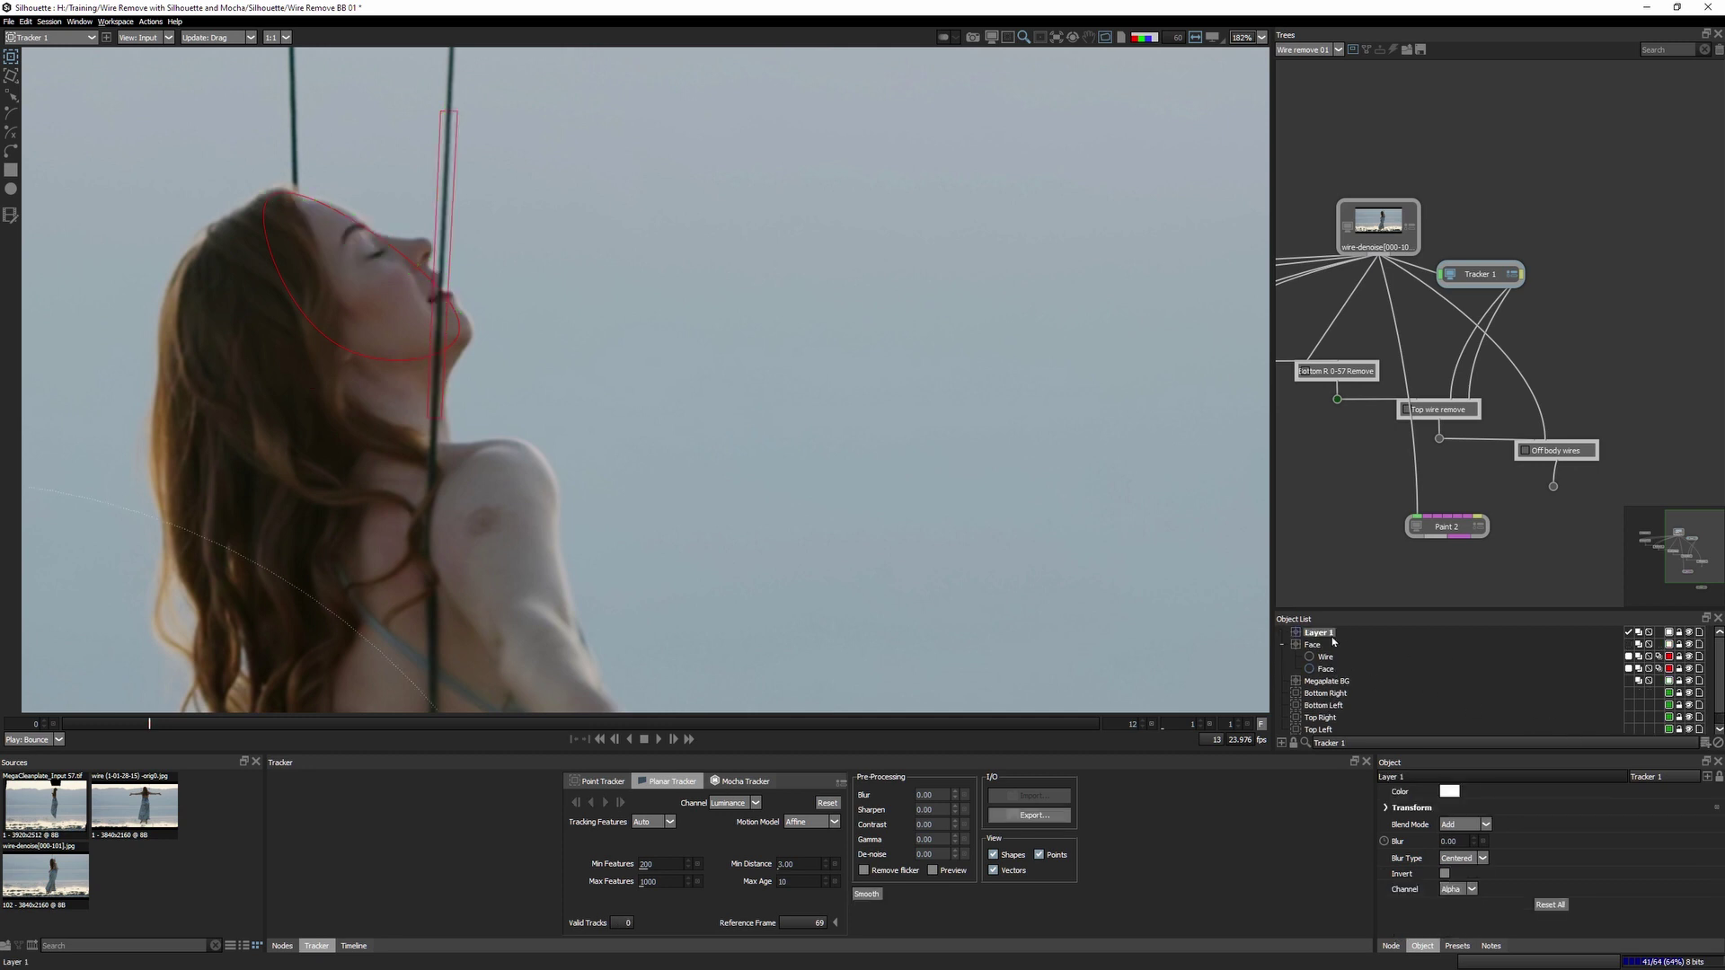
{"action": "left_click", "coordinate": [1324, 656]}
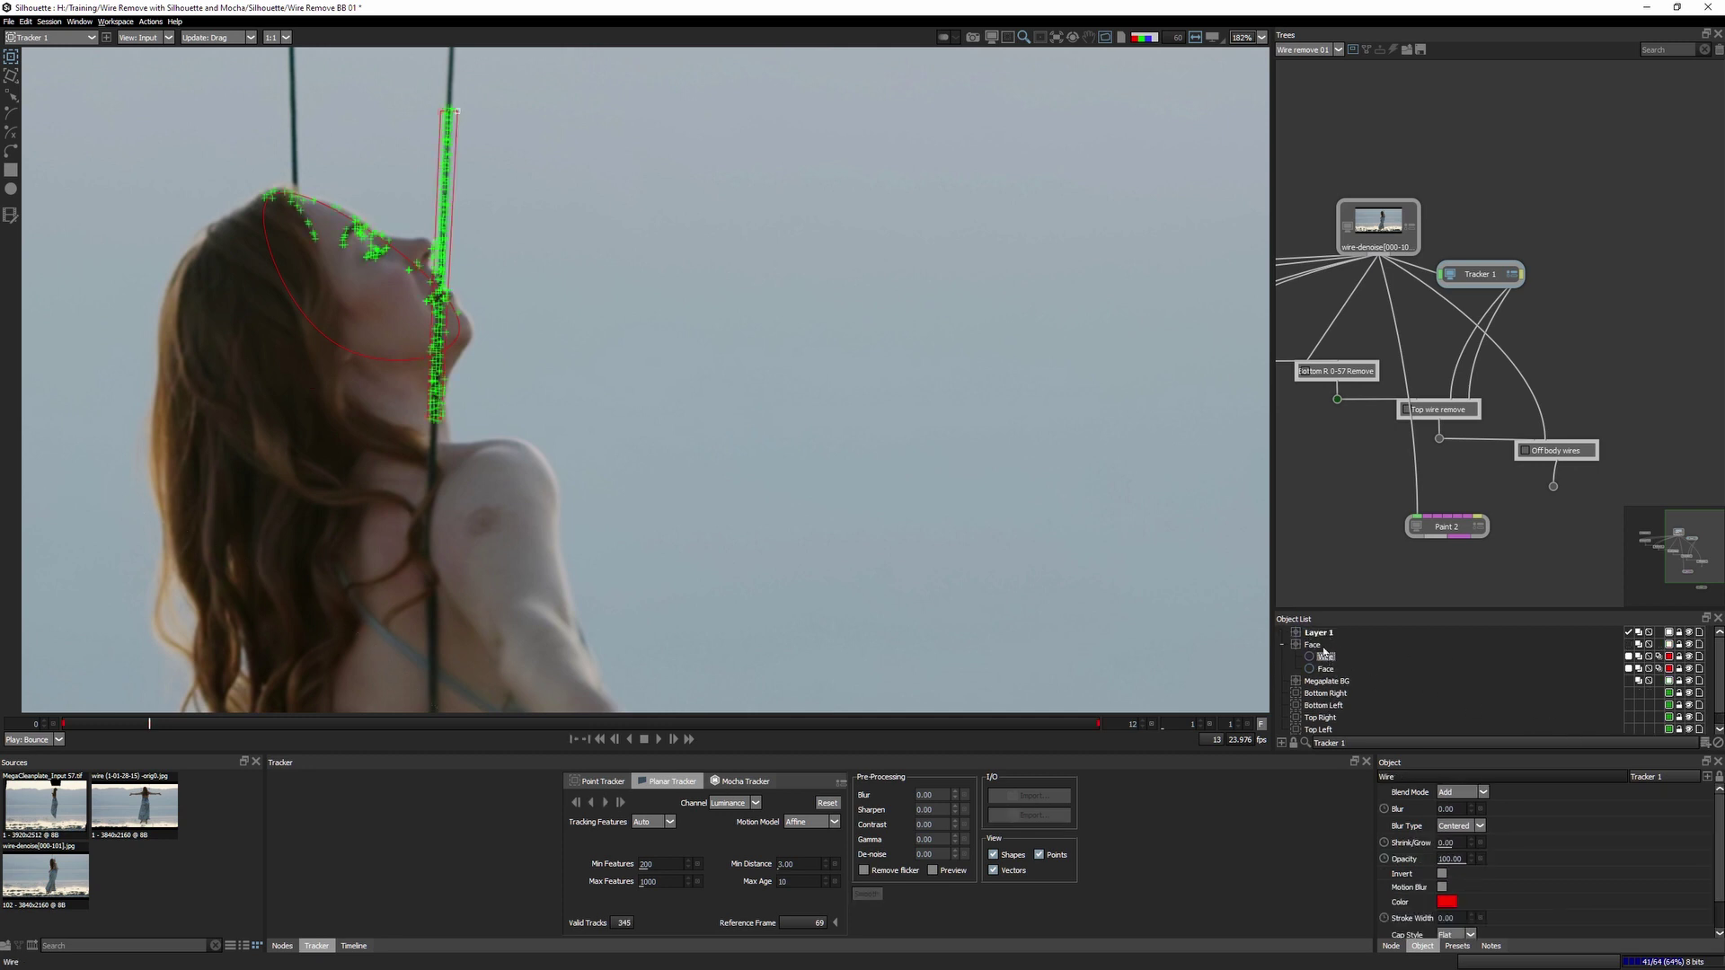
{"action": "left_click_drag", "start_coordinate": [1327, 663], "coordinate": [1321, 654]}
{"action": "left_click", "coordinate": [1325, 657]}
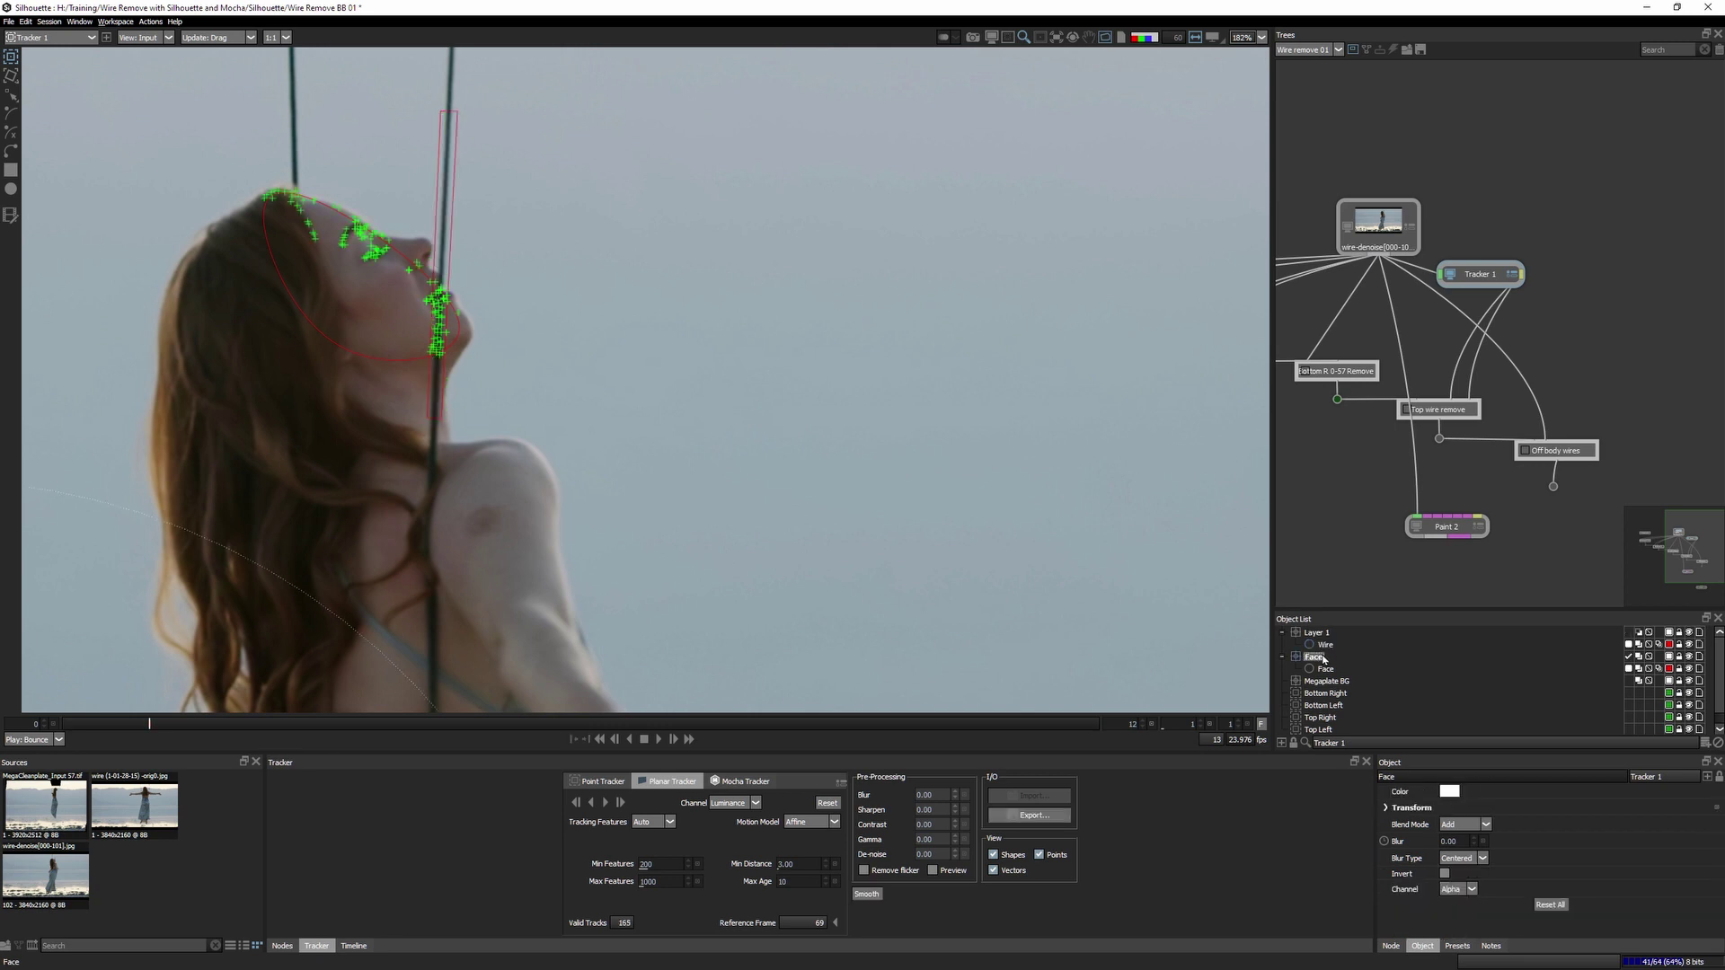
{"action": "left_click", "coordinate": [743, 781]}
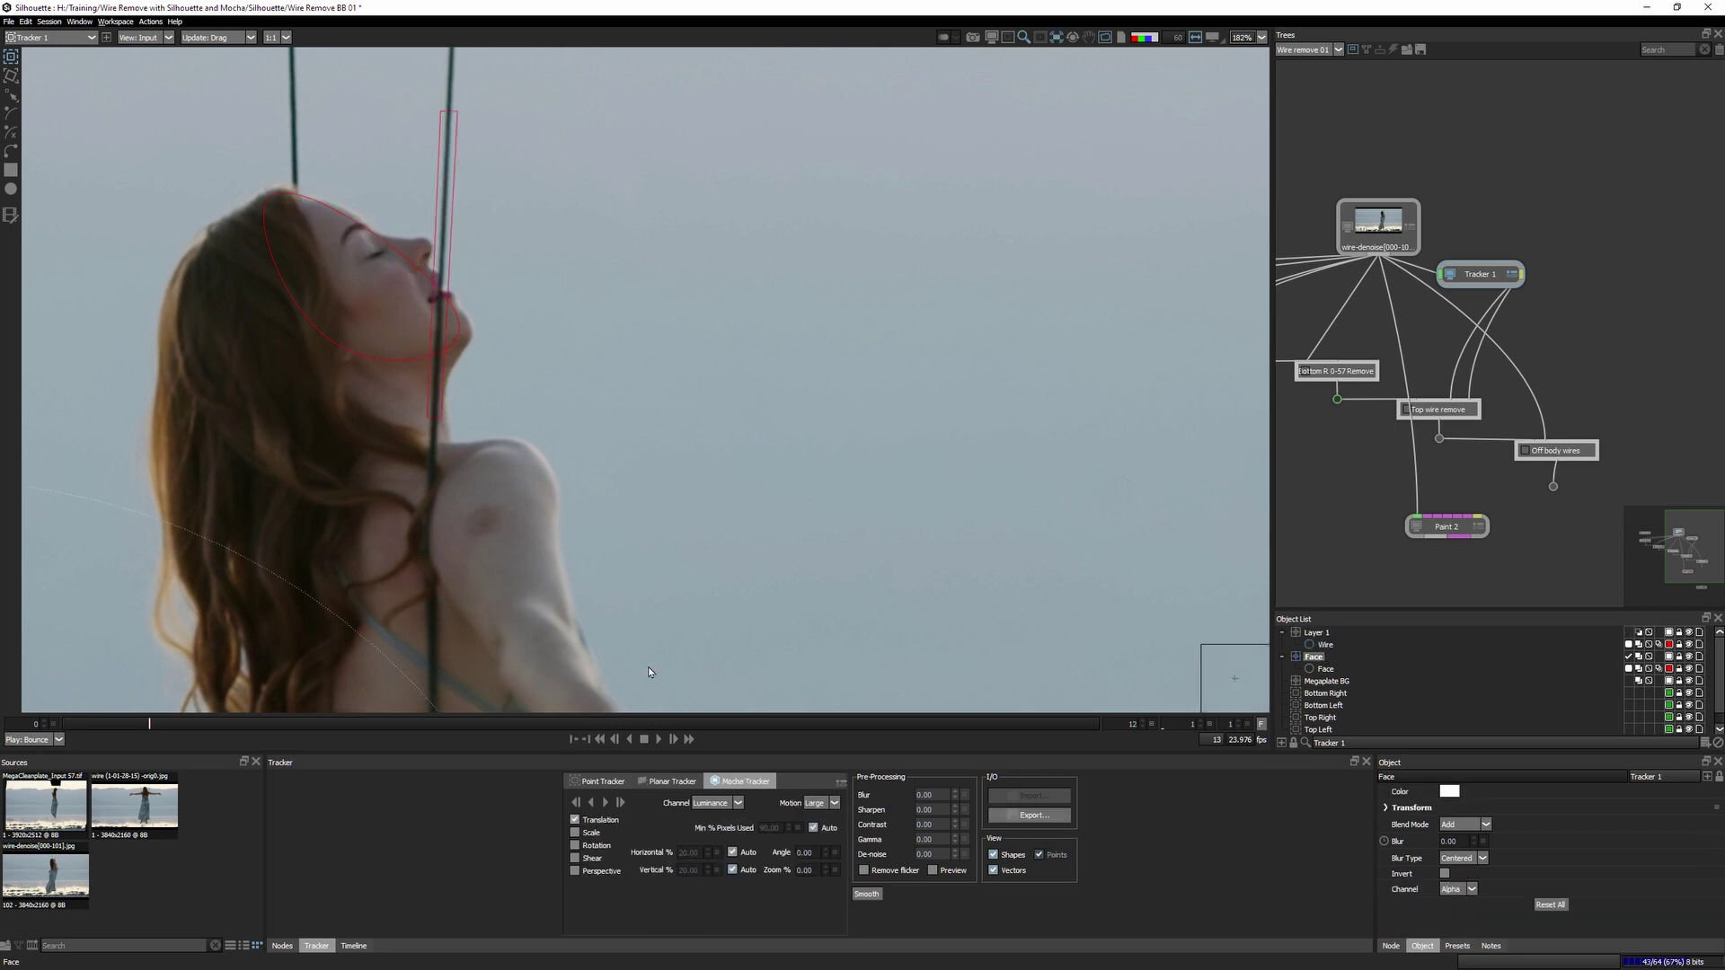
Track the Wire and Face layers forward and backward with Perspective motion enabled.
{"action": "left_click", "coordinate": [1315, 632], "text": "ctrl"}
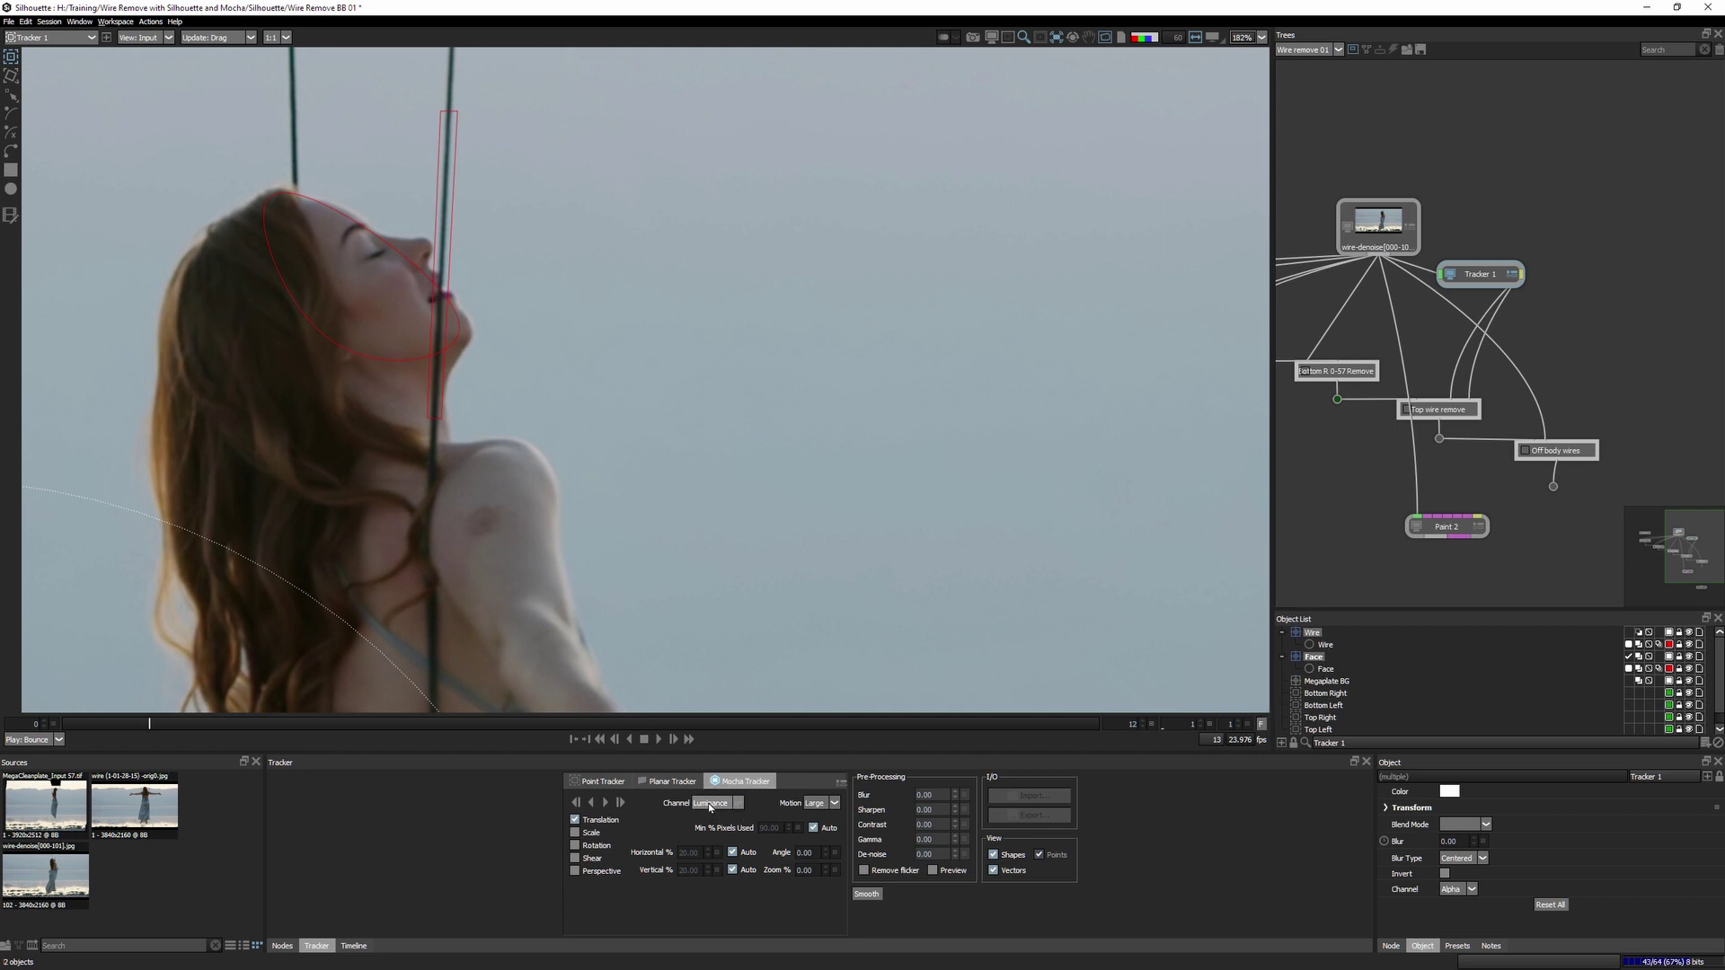
{"action": "left_click", "coordinate": [582, 874]}
{"action": "left_click", "coordinate": [603, 804]}
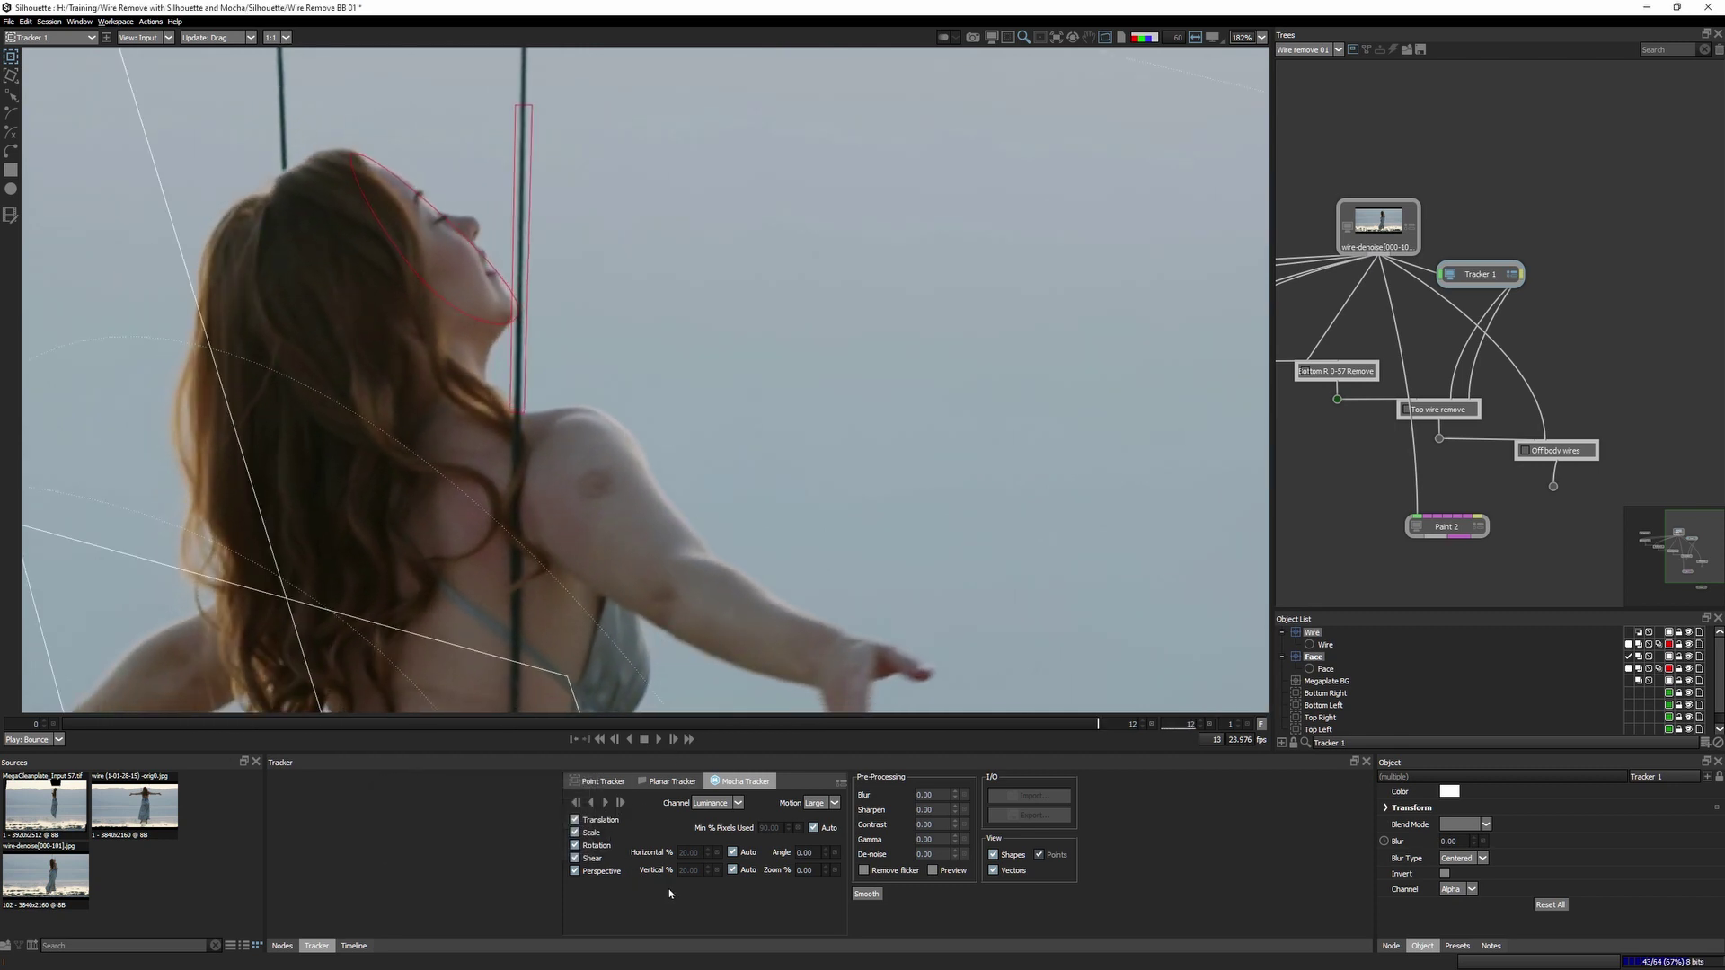
{"action": "left_click", "coordinate": [150, 723]}
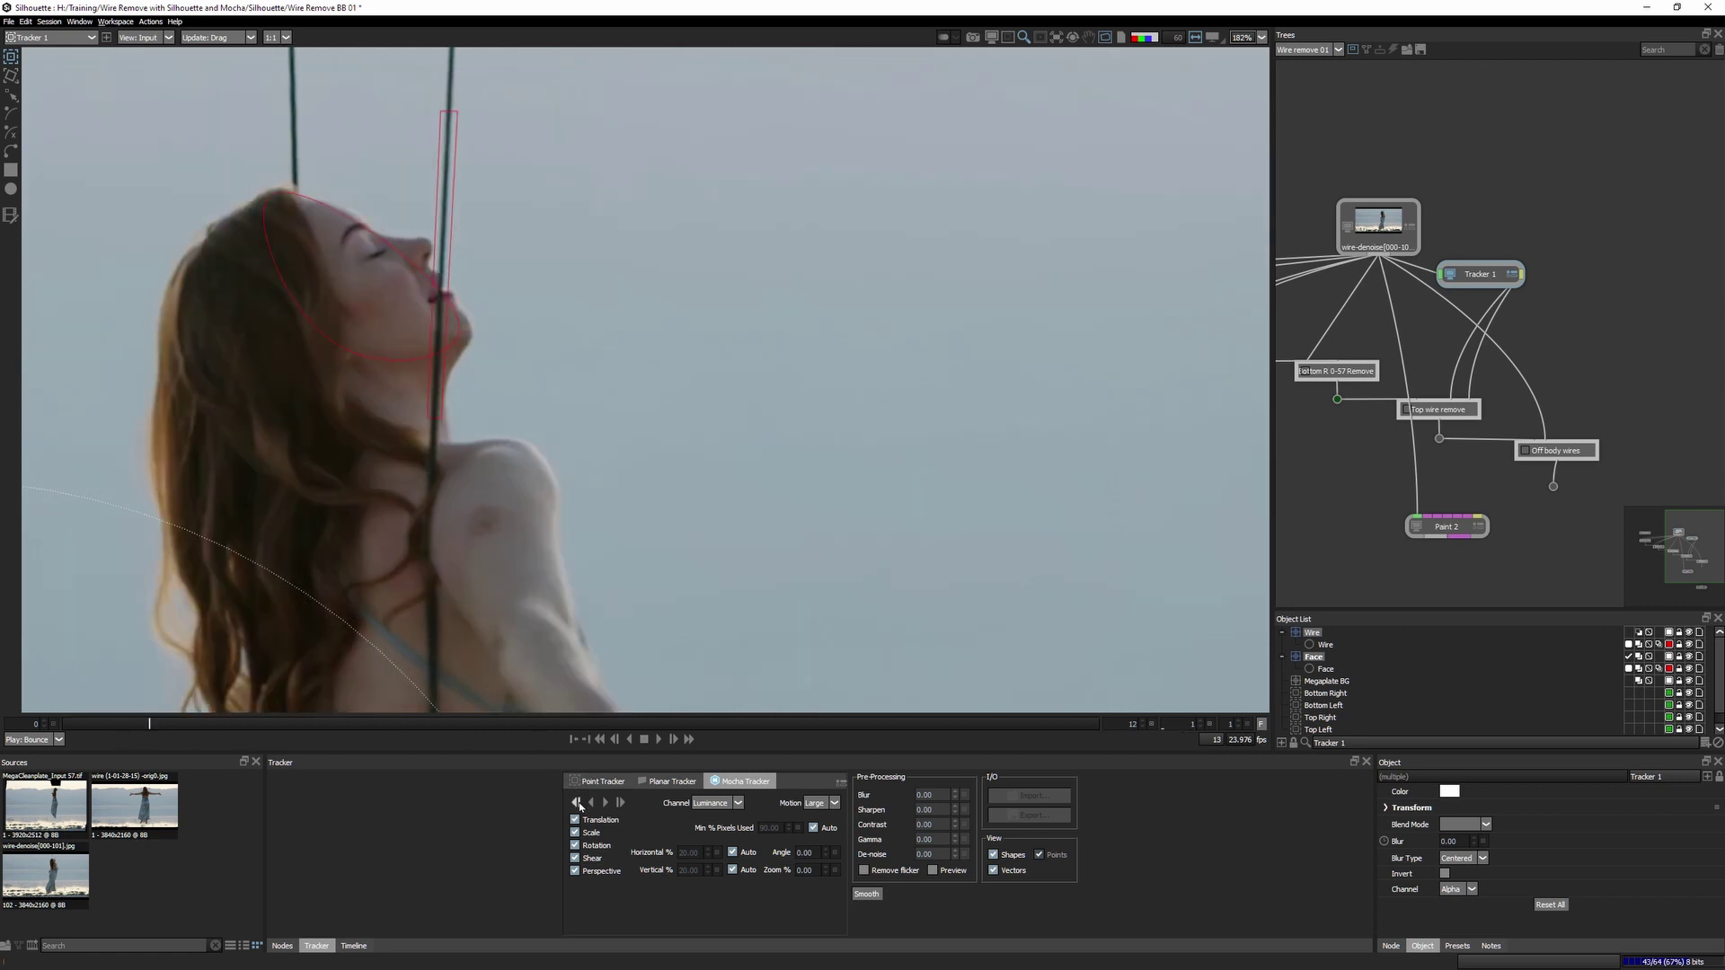
{"action": "left_click", "coordinate": [580, 803]}
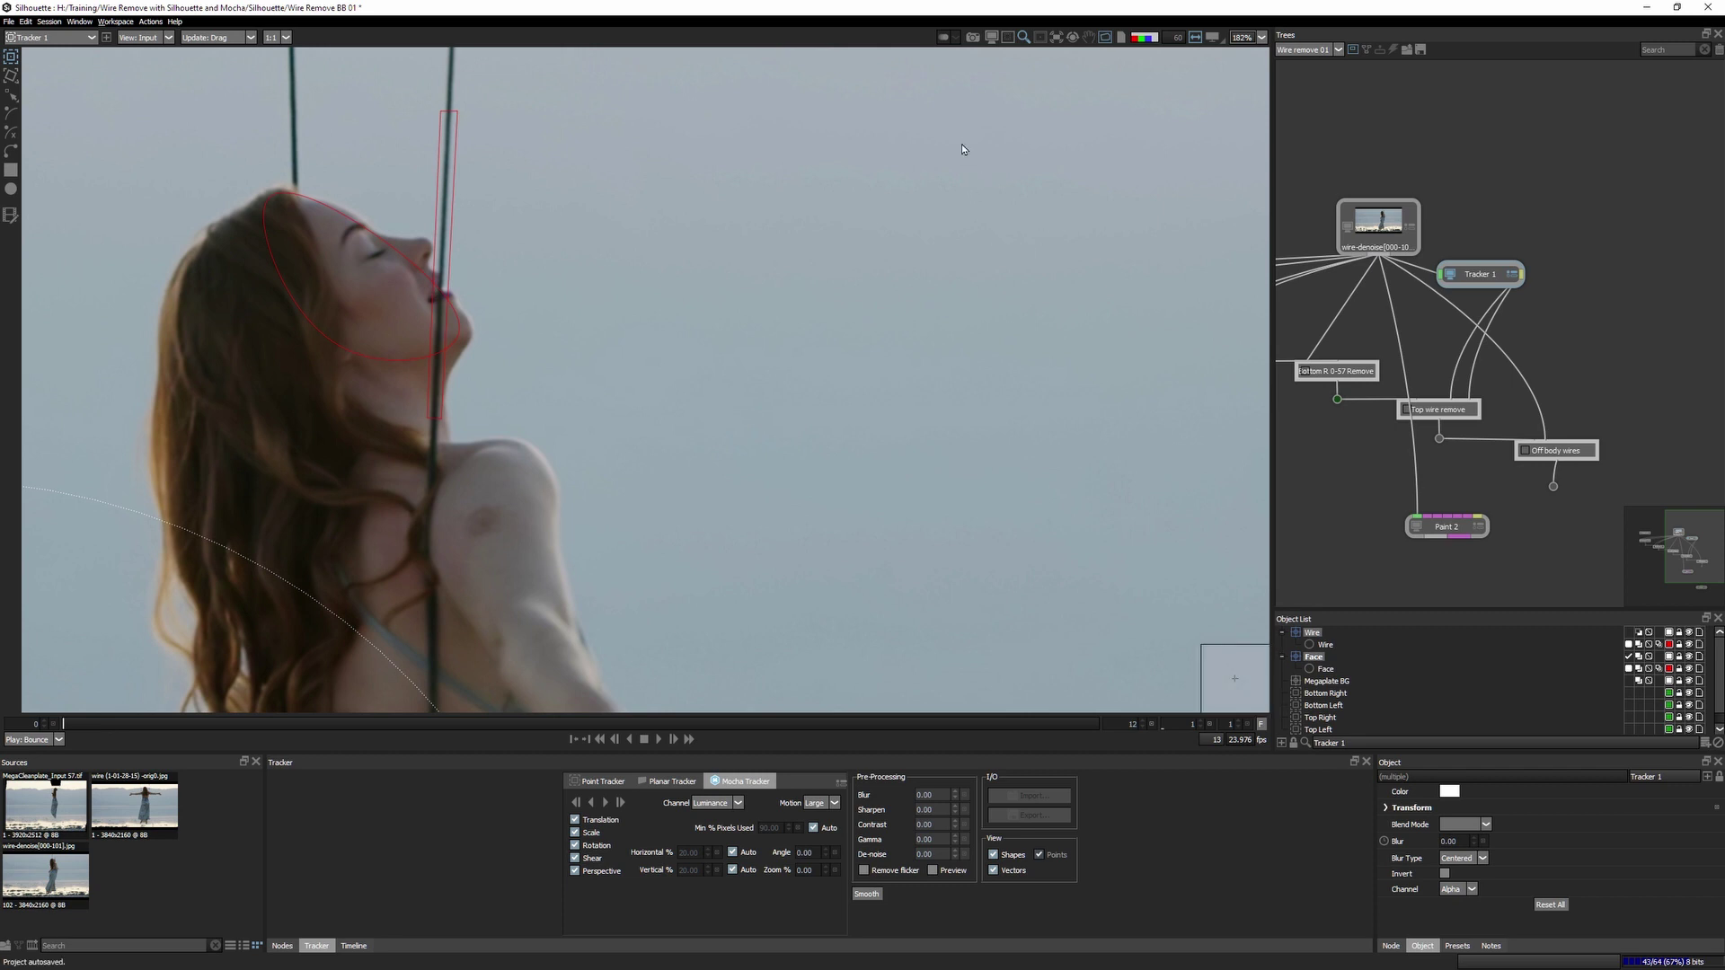
Set the viewer overlay to Active Layer and play the clip to review the track.
{"action": "left_click", "coordinate": [1056, 39]}
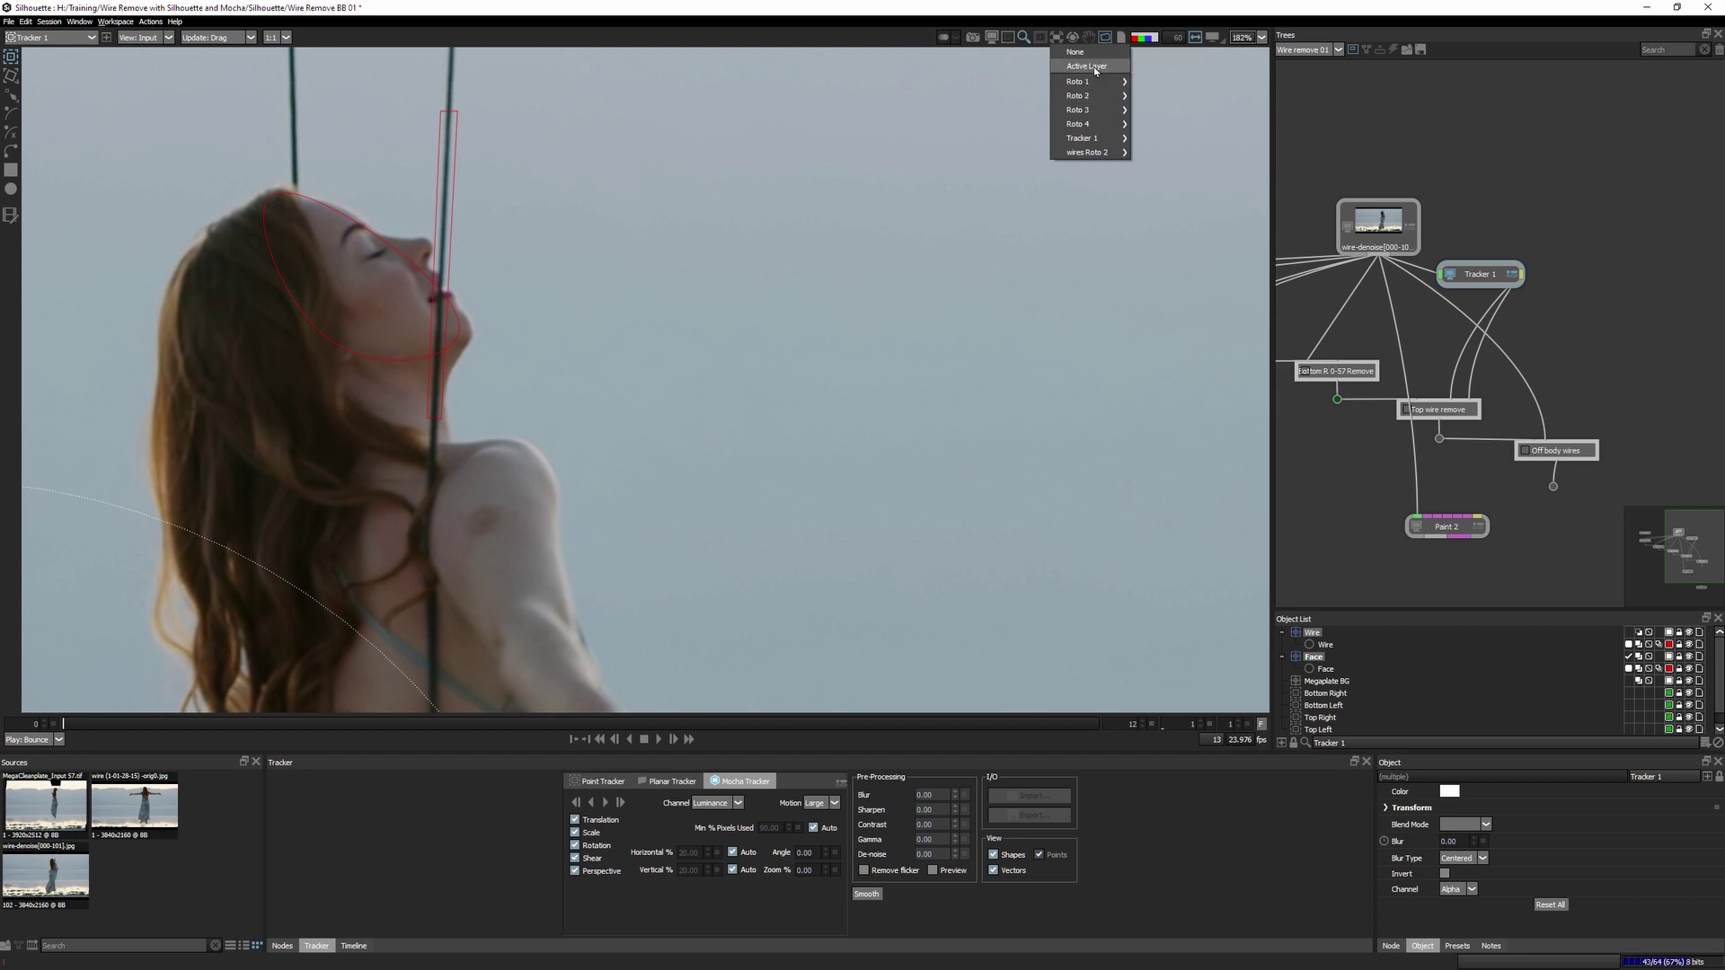
{"action": "left_click", "coordinate": [1094, 66]}
{"action": "left_click", "coordinate": [1314, 656]}
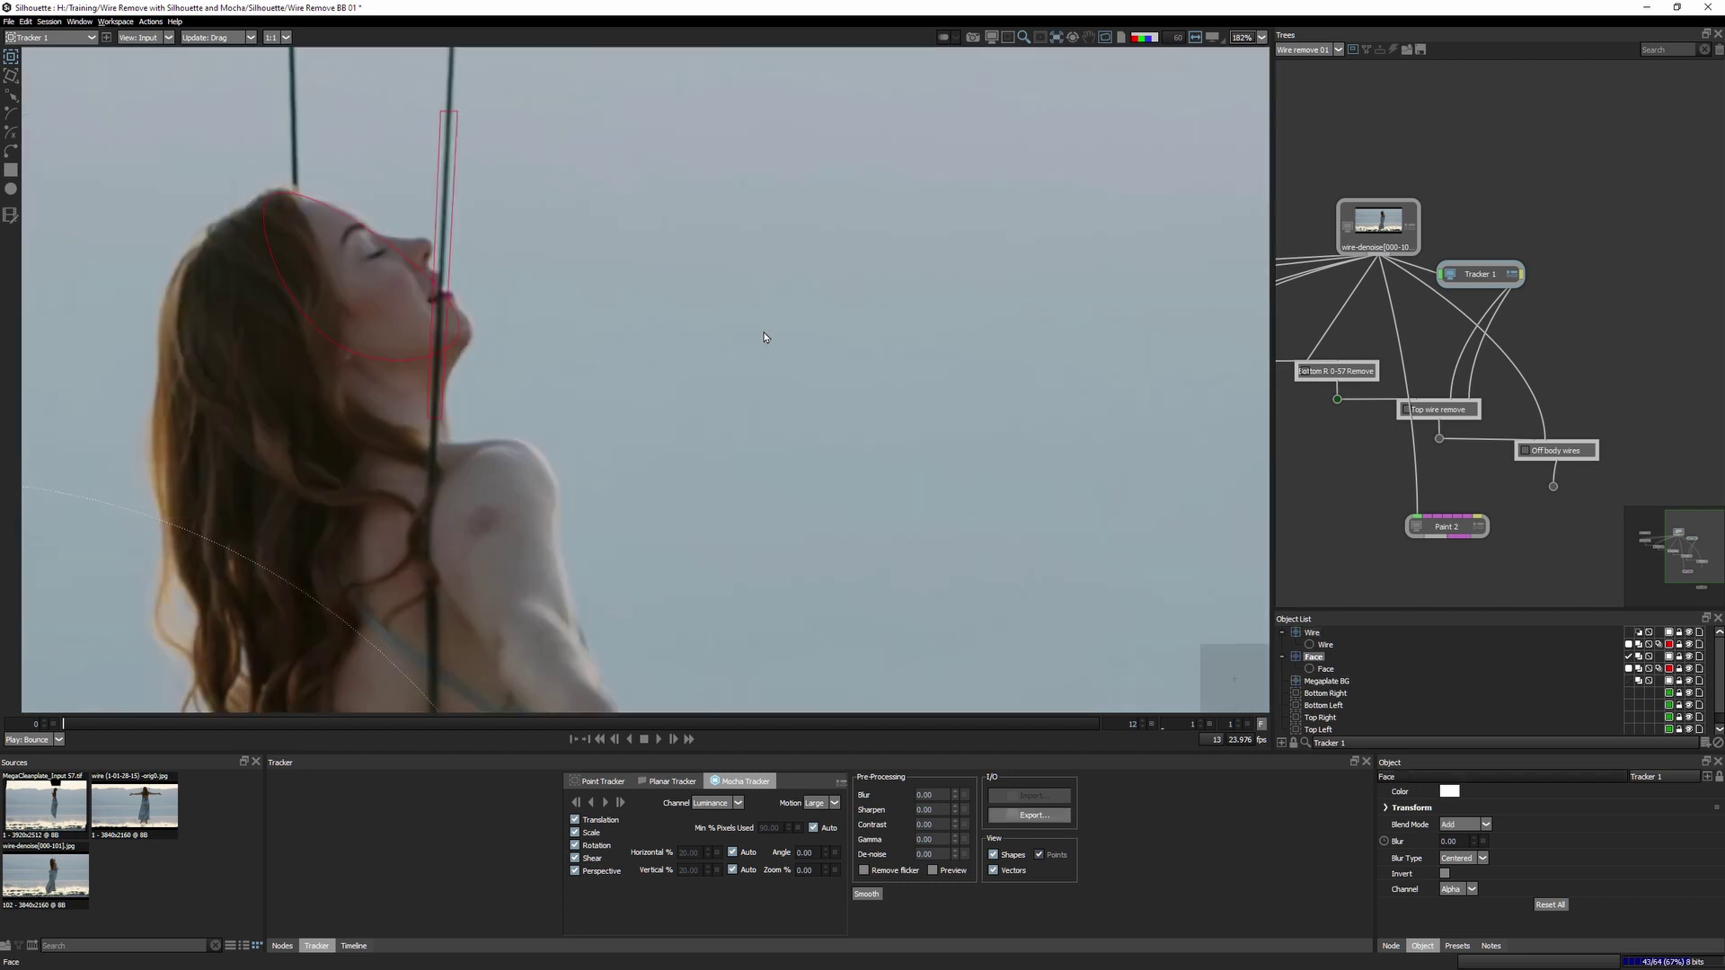
{"action": "left_click", "coordinate": [660, 740]}
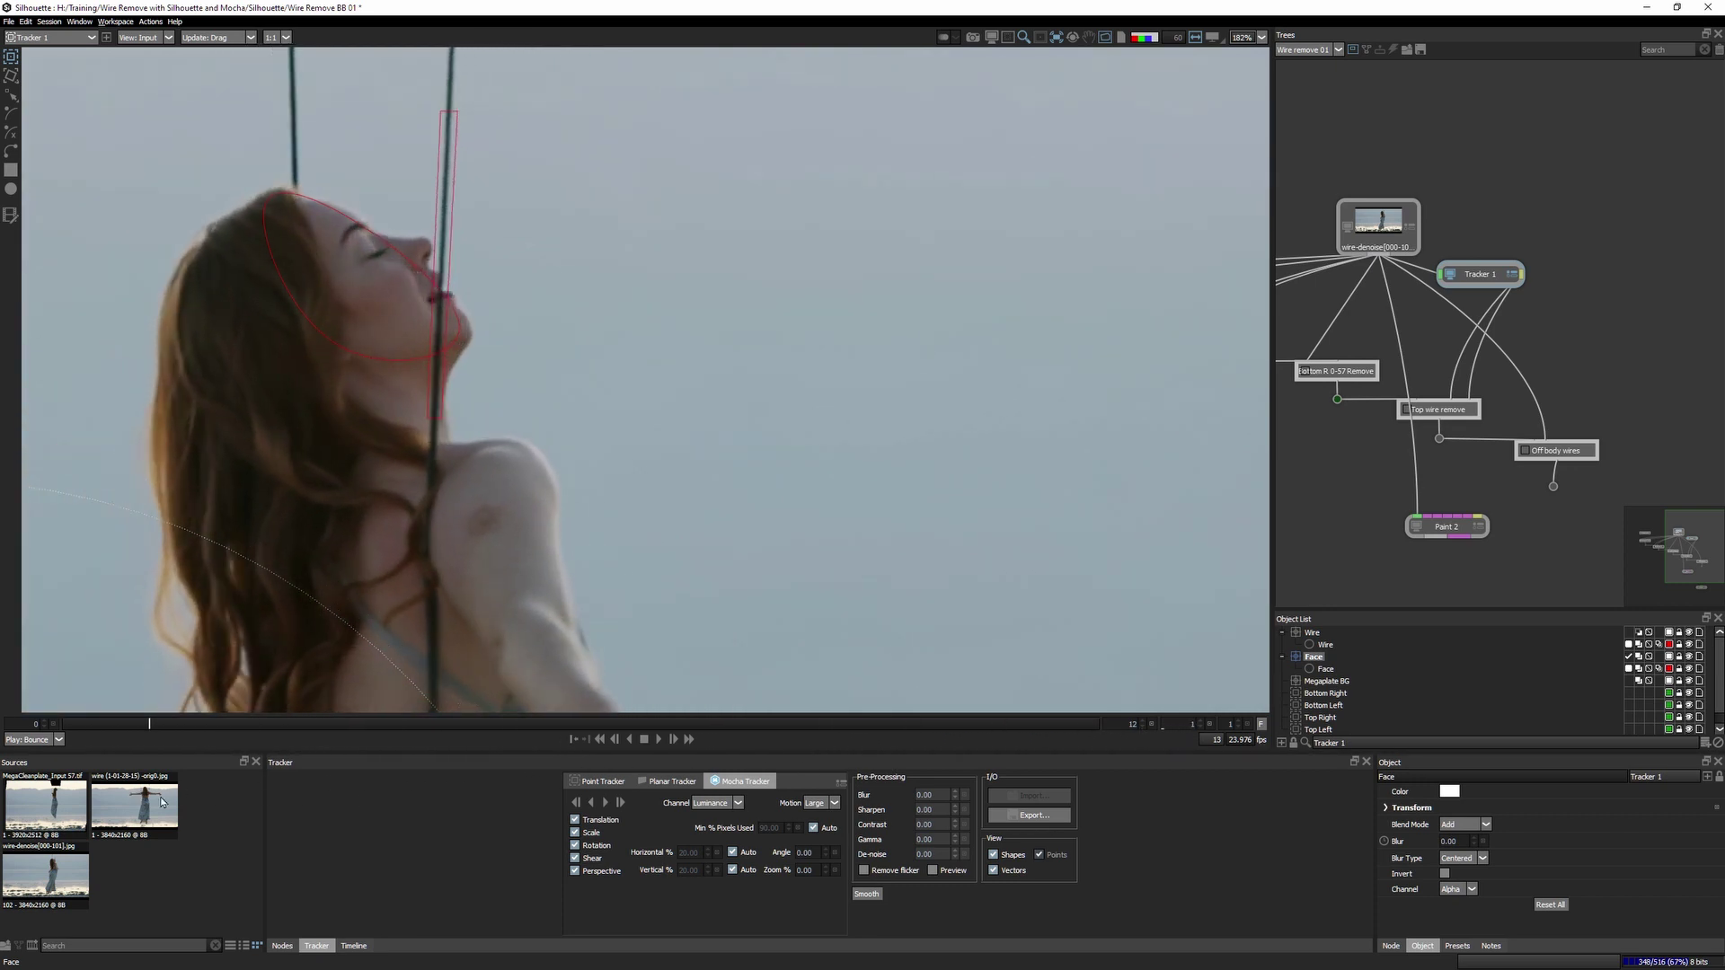
{"action": "key", "text": "space"}
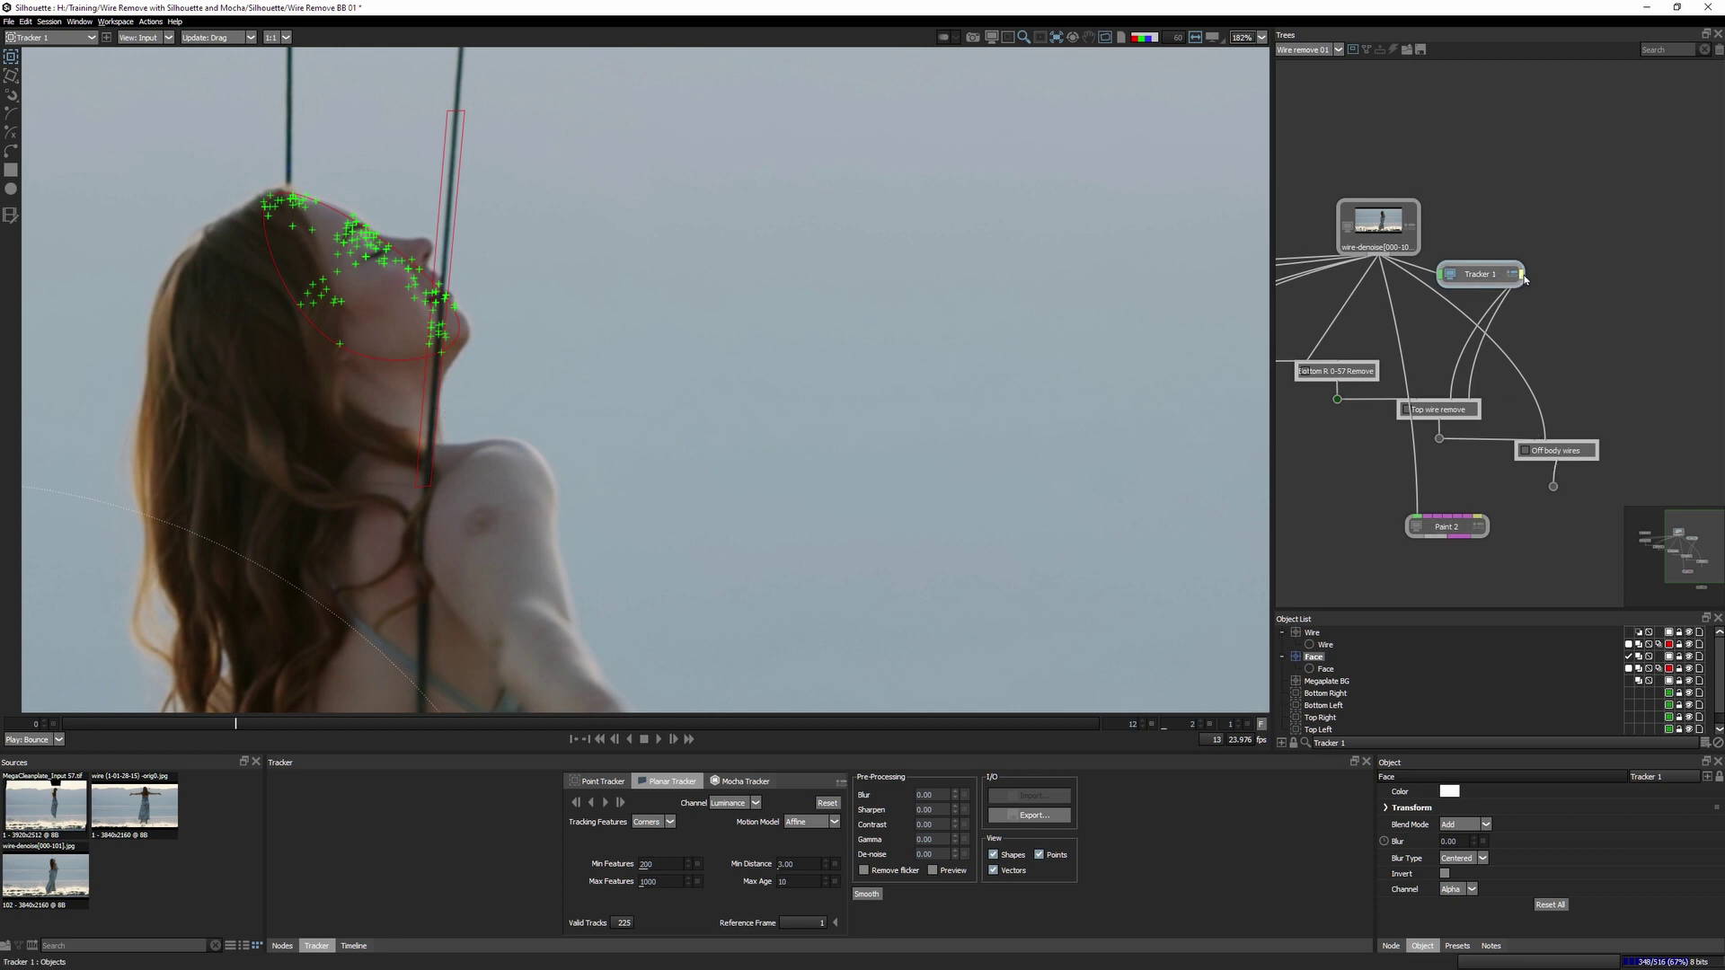
Connect Tracker 1 into Paint 2, choose the Clone tool, and step through the footage.
{"action": "left_click_drag", "start_coordinate": [1467, 511], "coordinate": [1481, 523]}
{"action": "left_click", "coordinate": [1446, 527]}
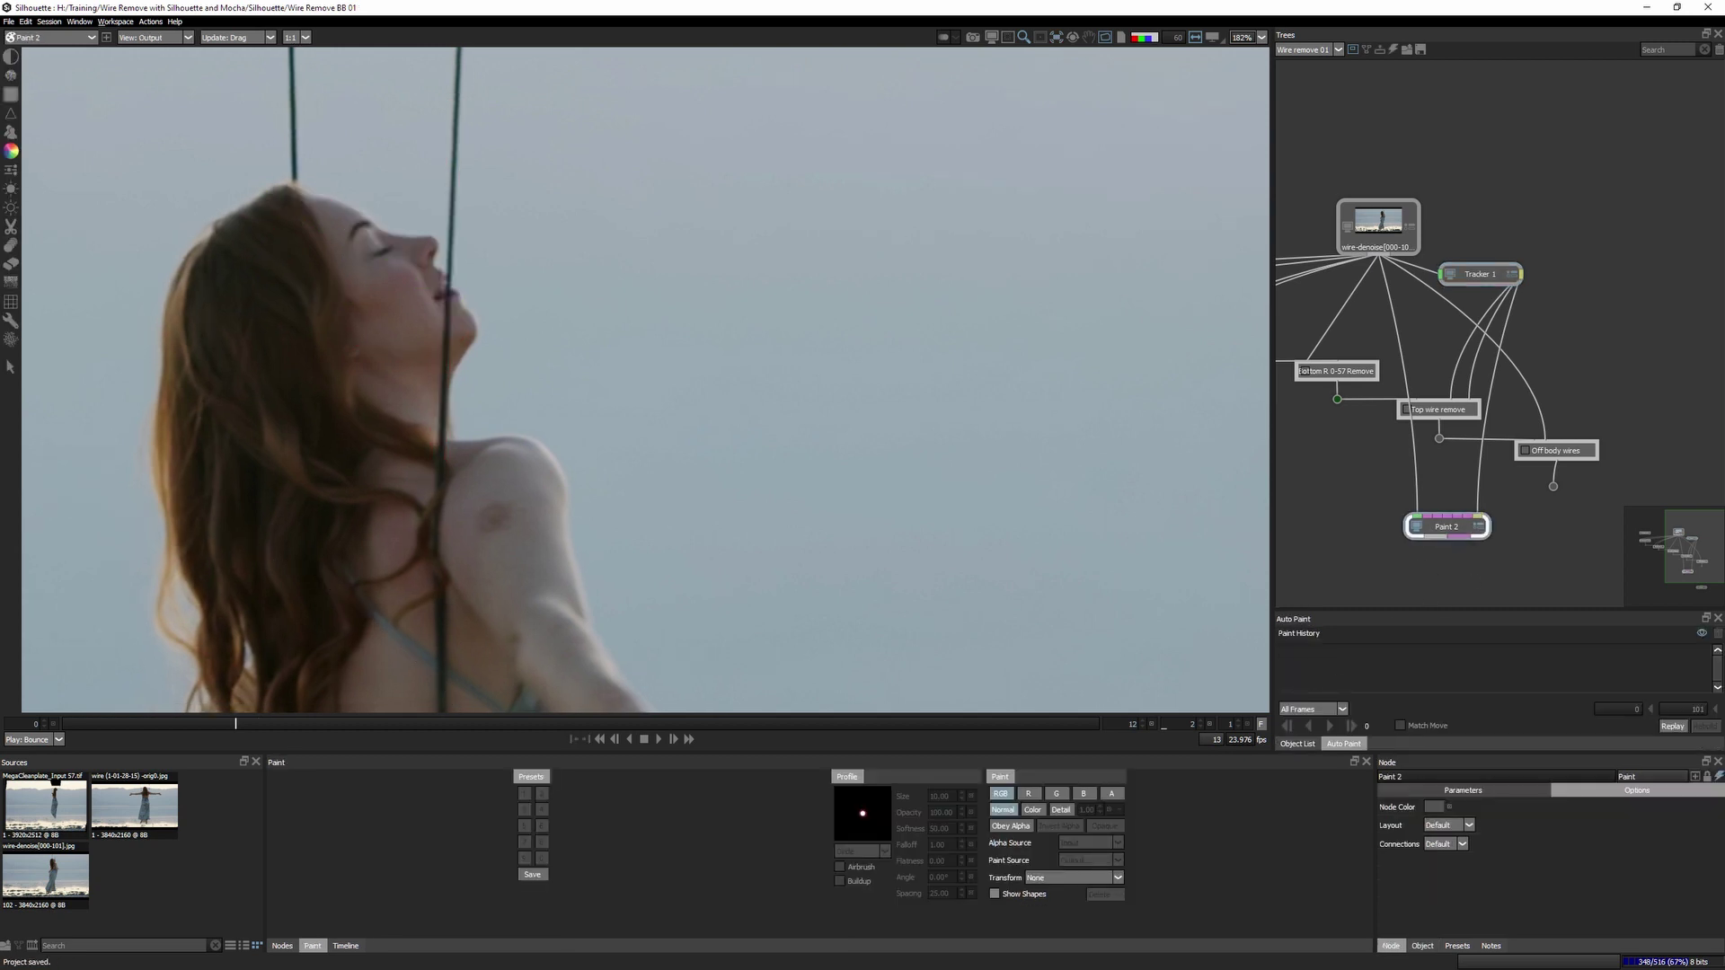
{"action": "left_click", "coordinate": [11, 150]}
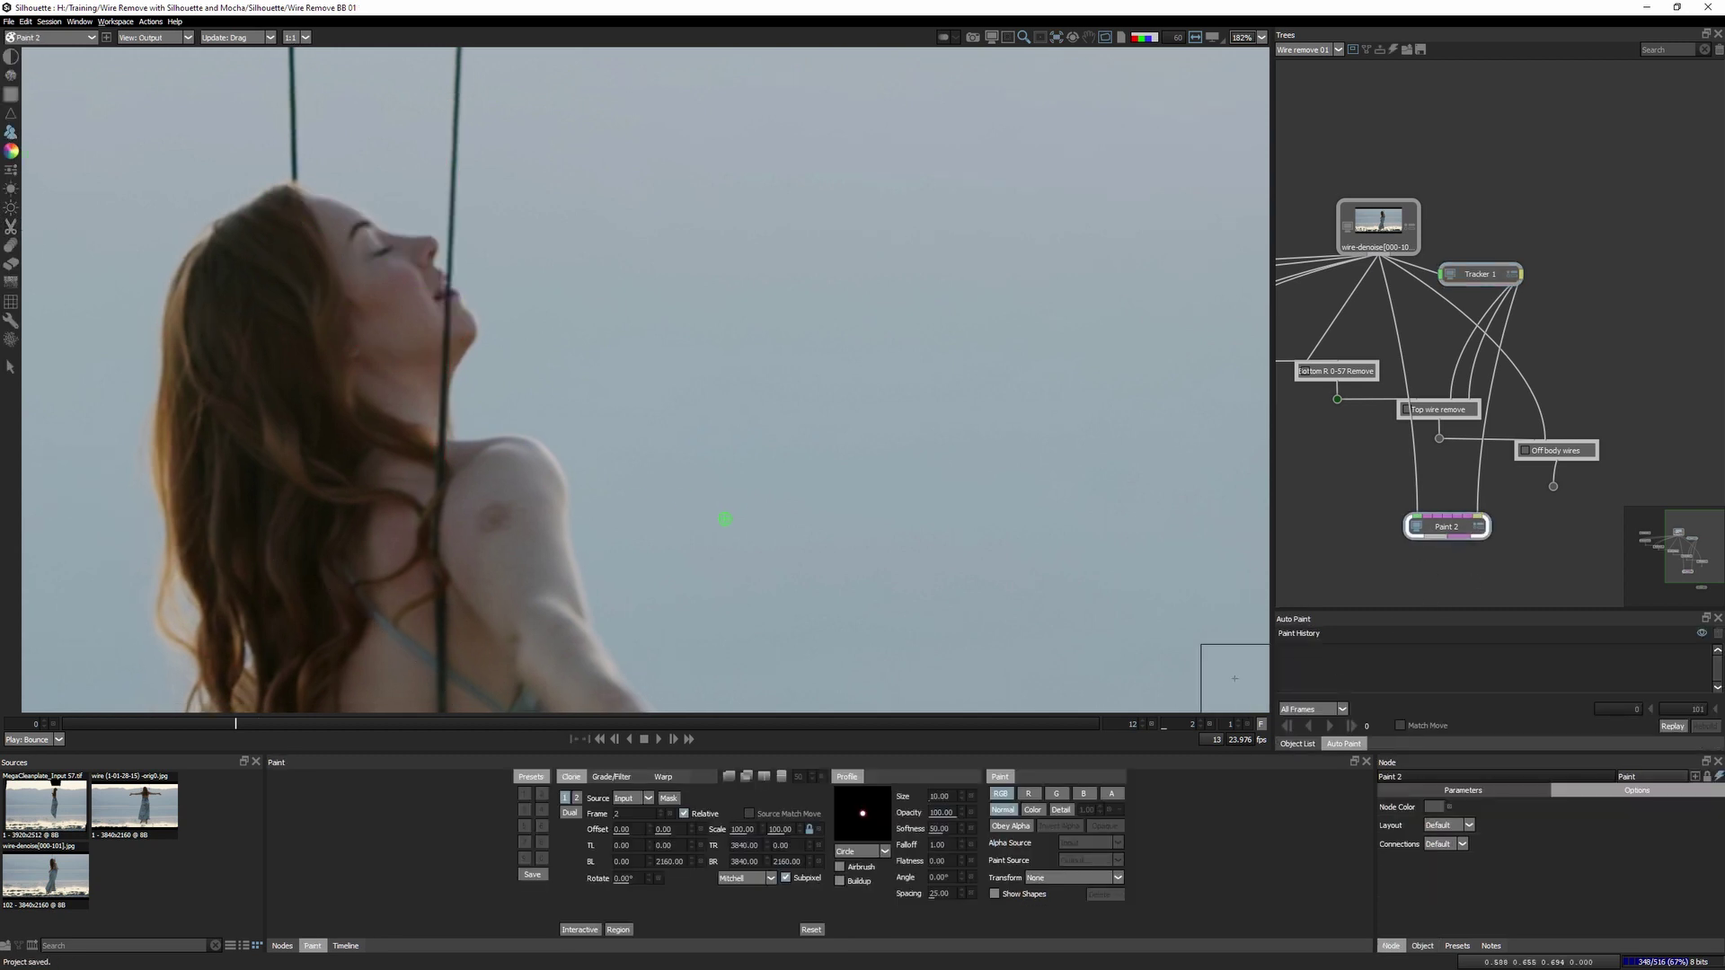
{"action": "left_click_drag", "start_coordinate": [236, 724], "coordinate": [49, 728]}
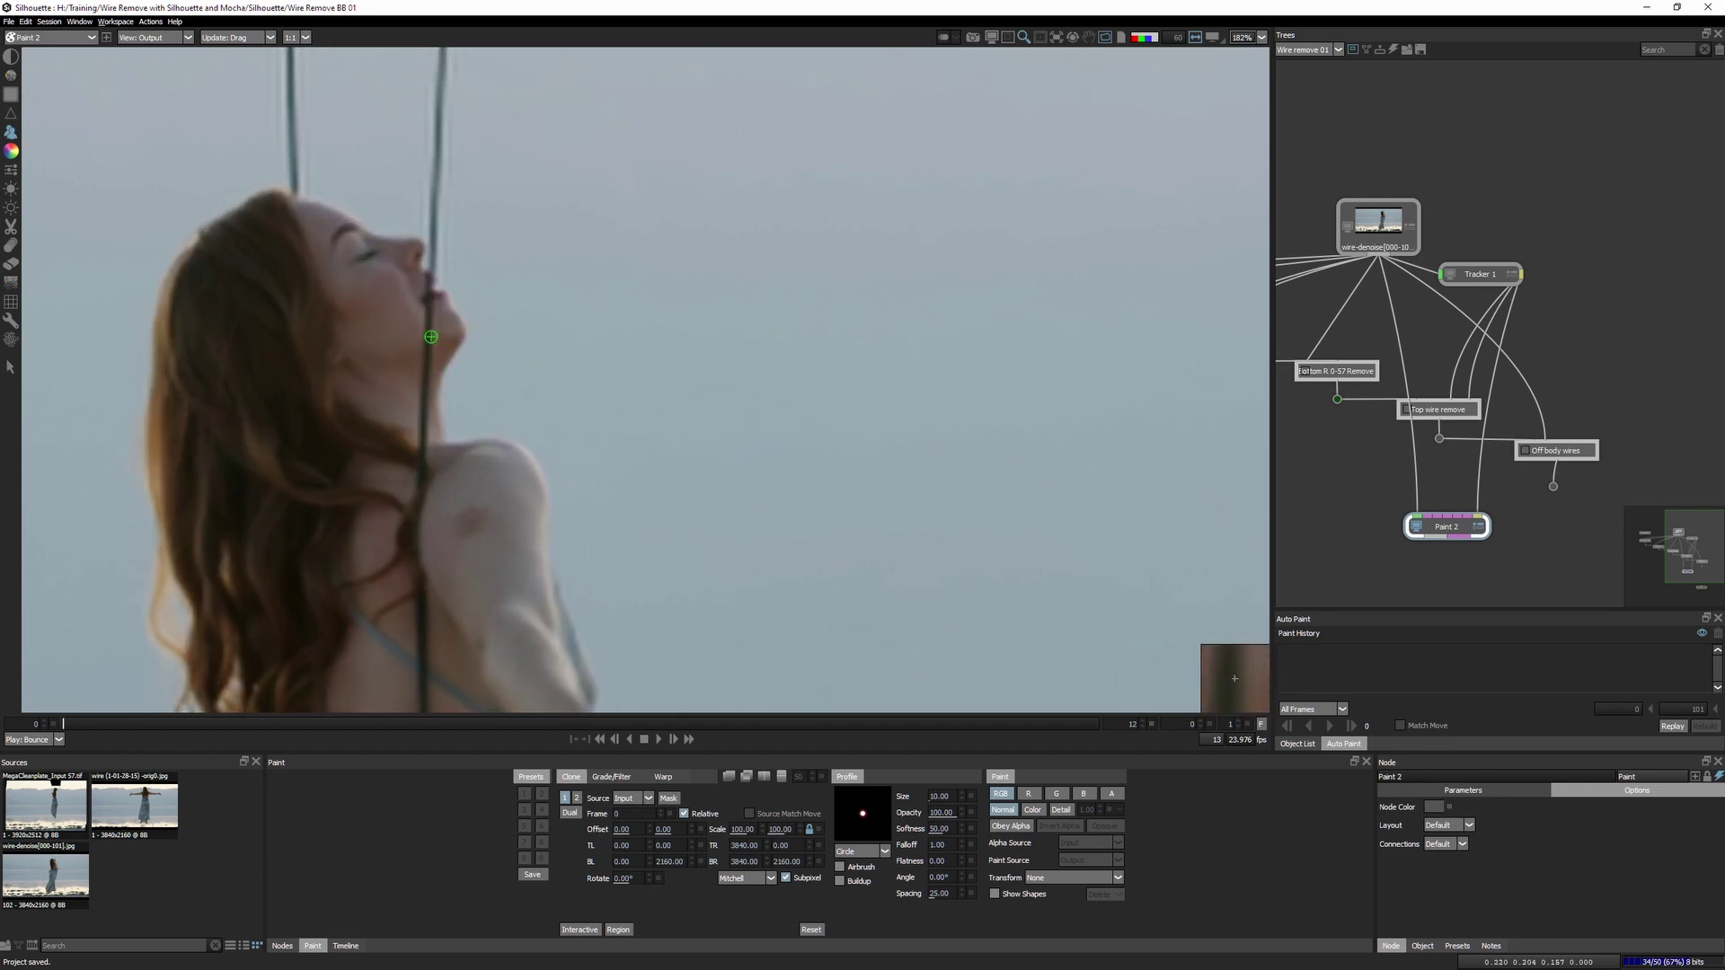
{"action": "key", "text": "Right"}
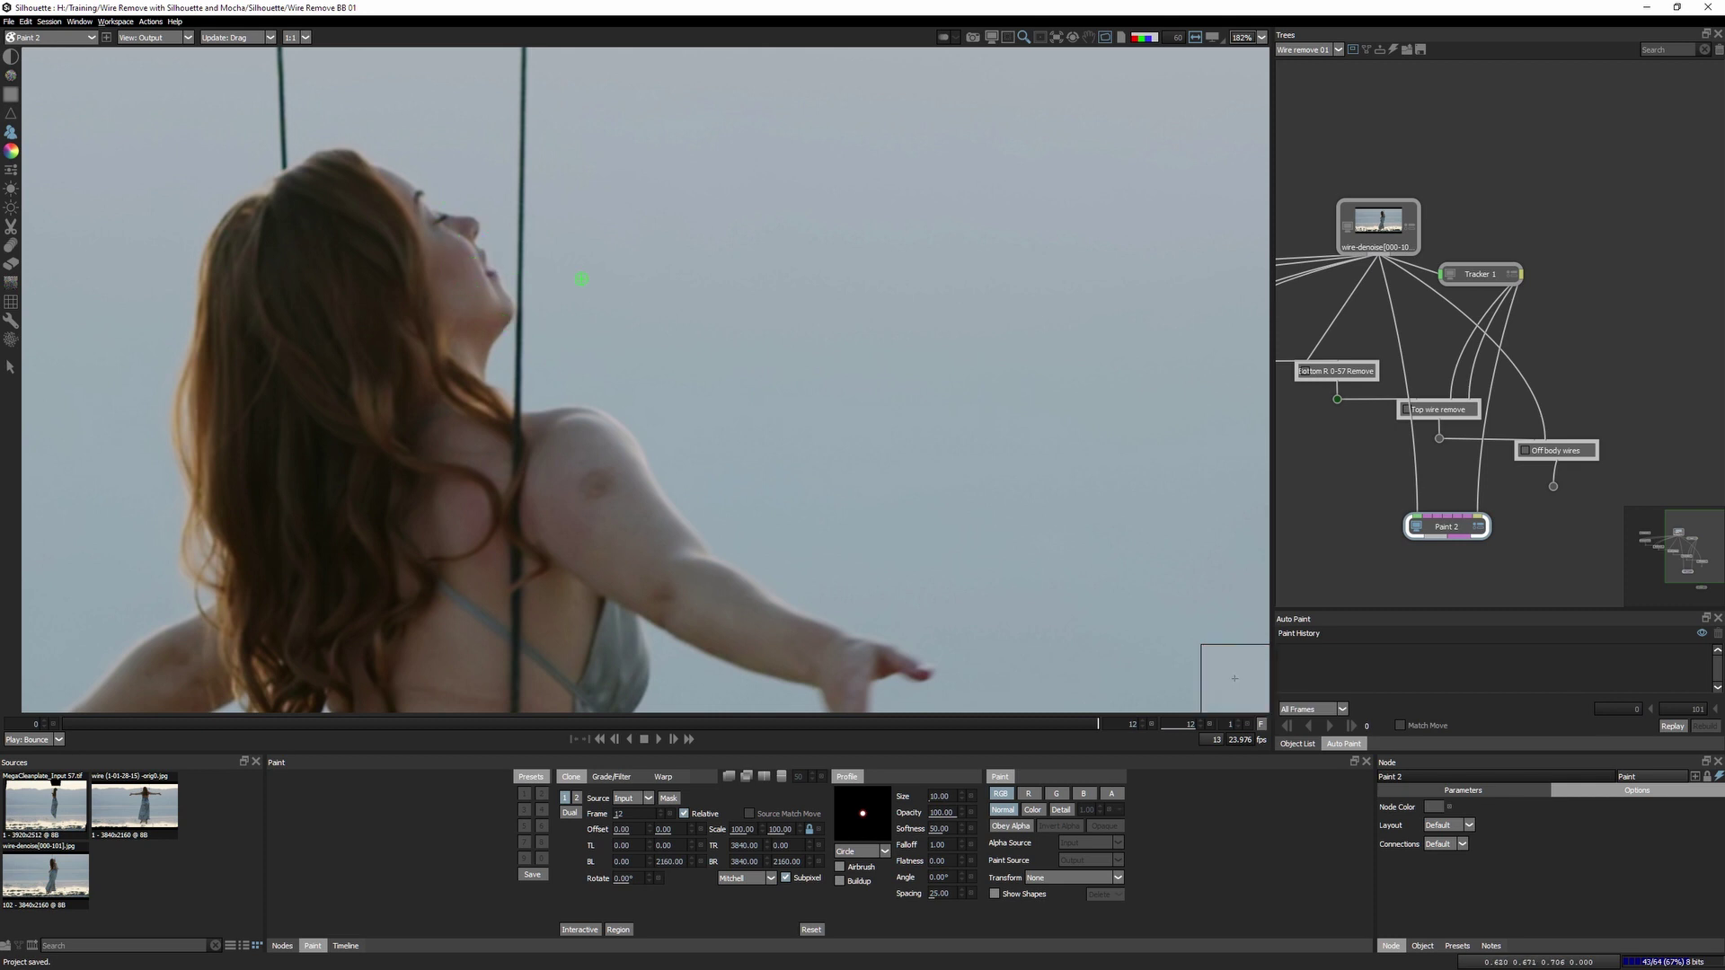
{"action": "key", "text": "space"}
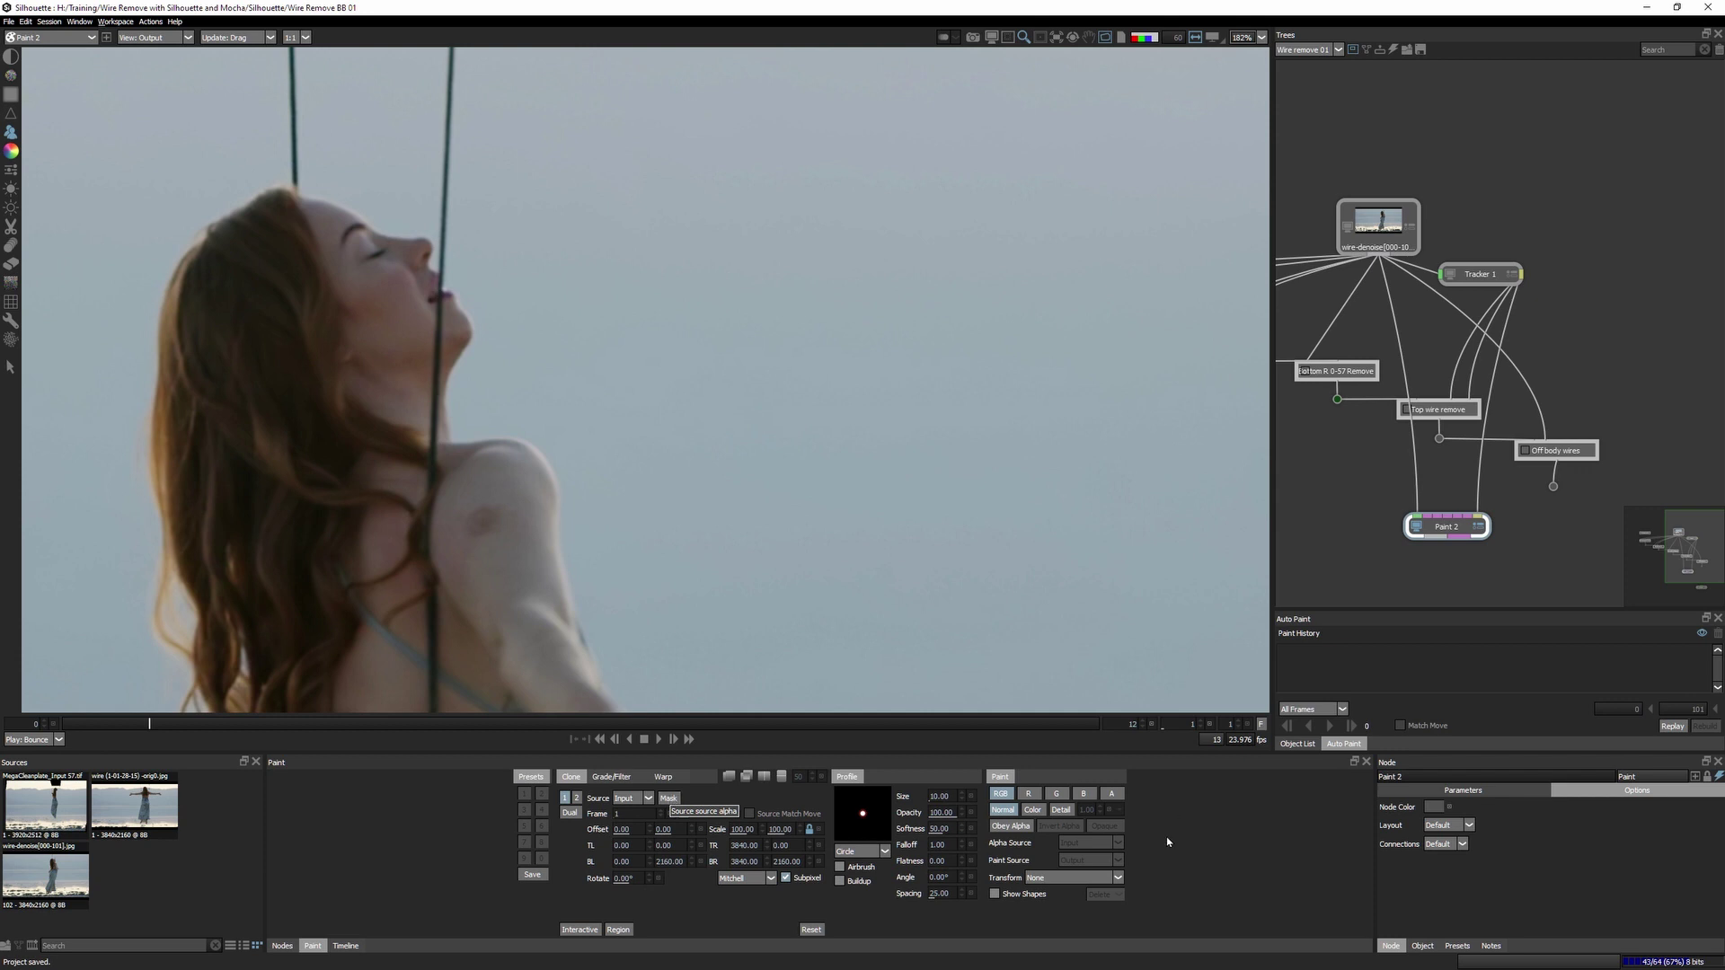
Set the paint Transform to Face, enable Interactive, and raise the clone frame offset.
{"action": "left_click", "coordinate": [1075, 878]}
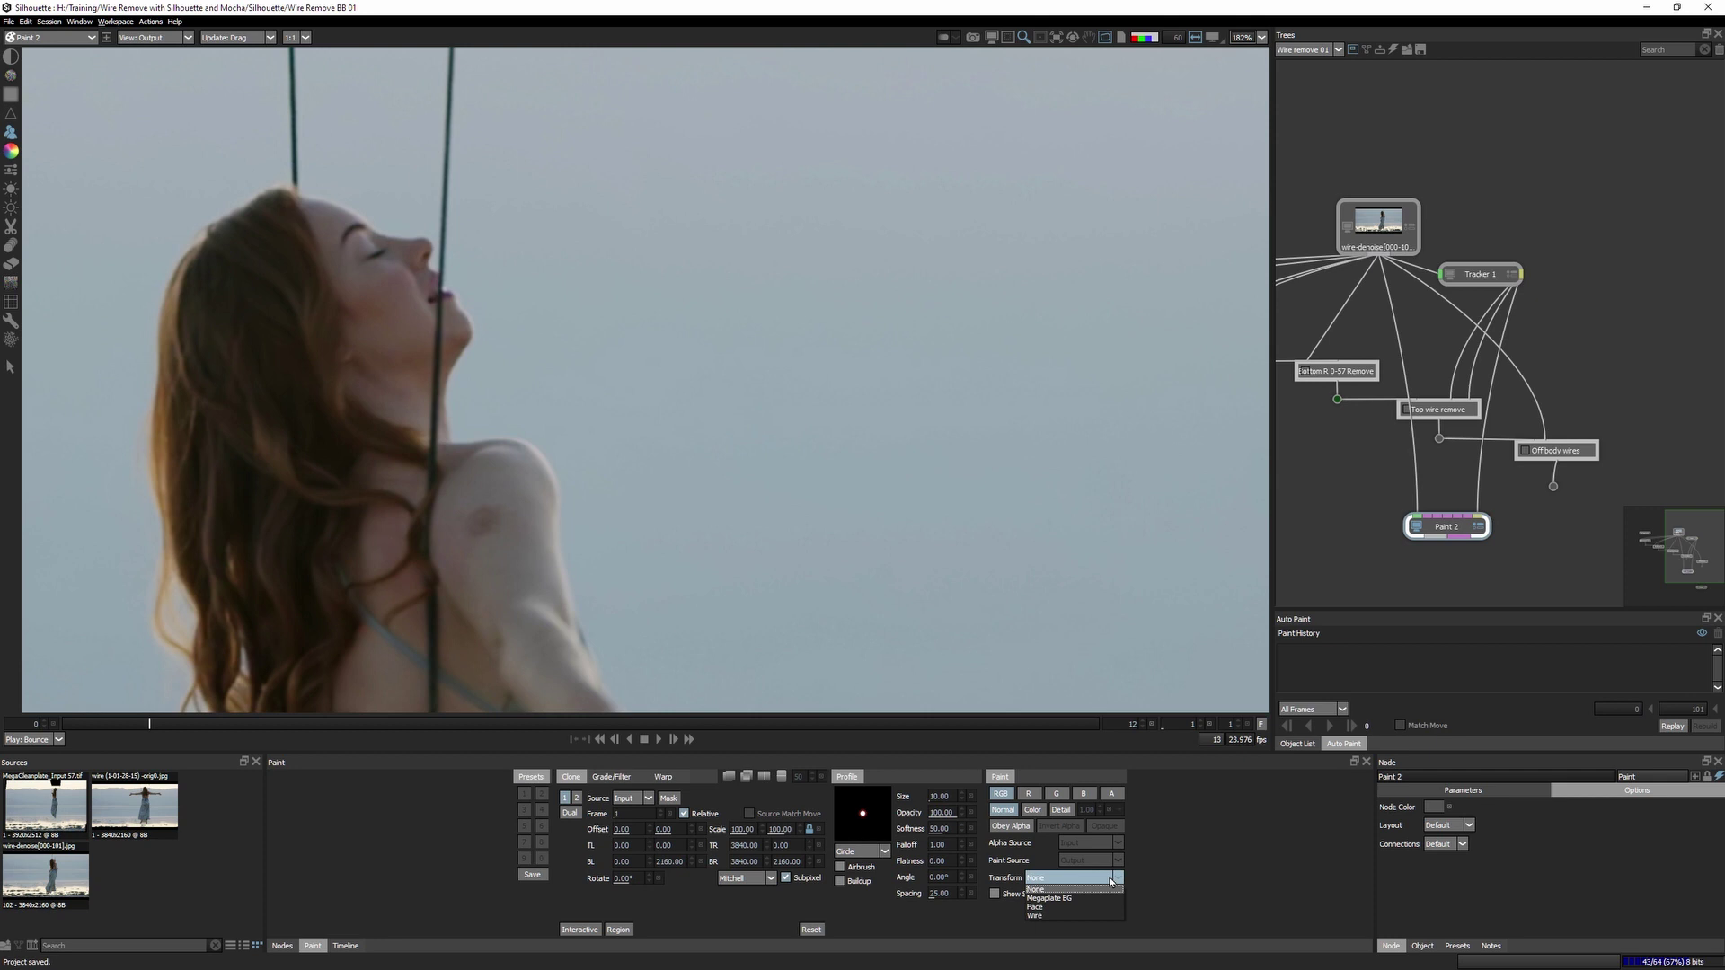
{"action": "left_click", "coordinate": [1055, 908]}
{"action": "left_click", "coordinate": [579, 929]}
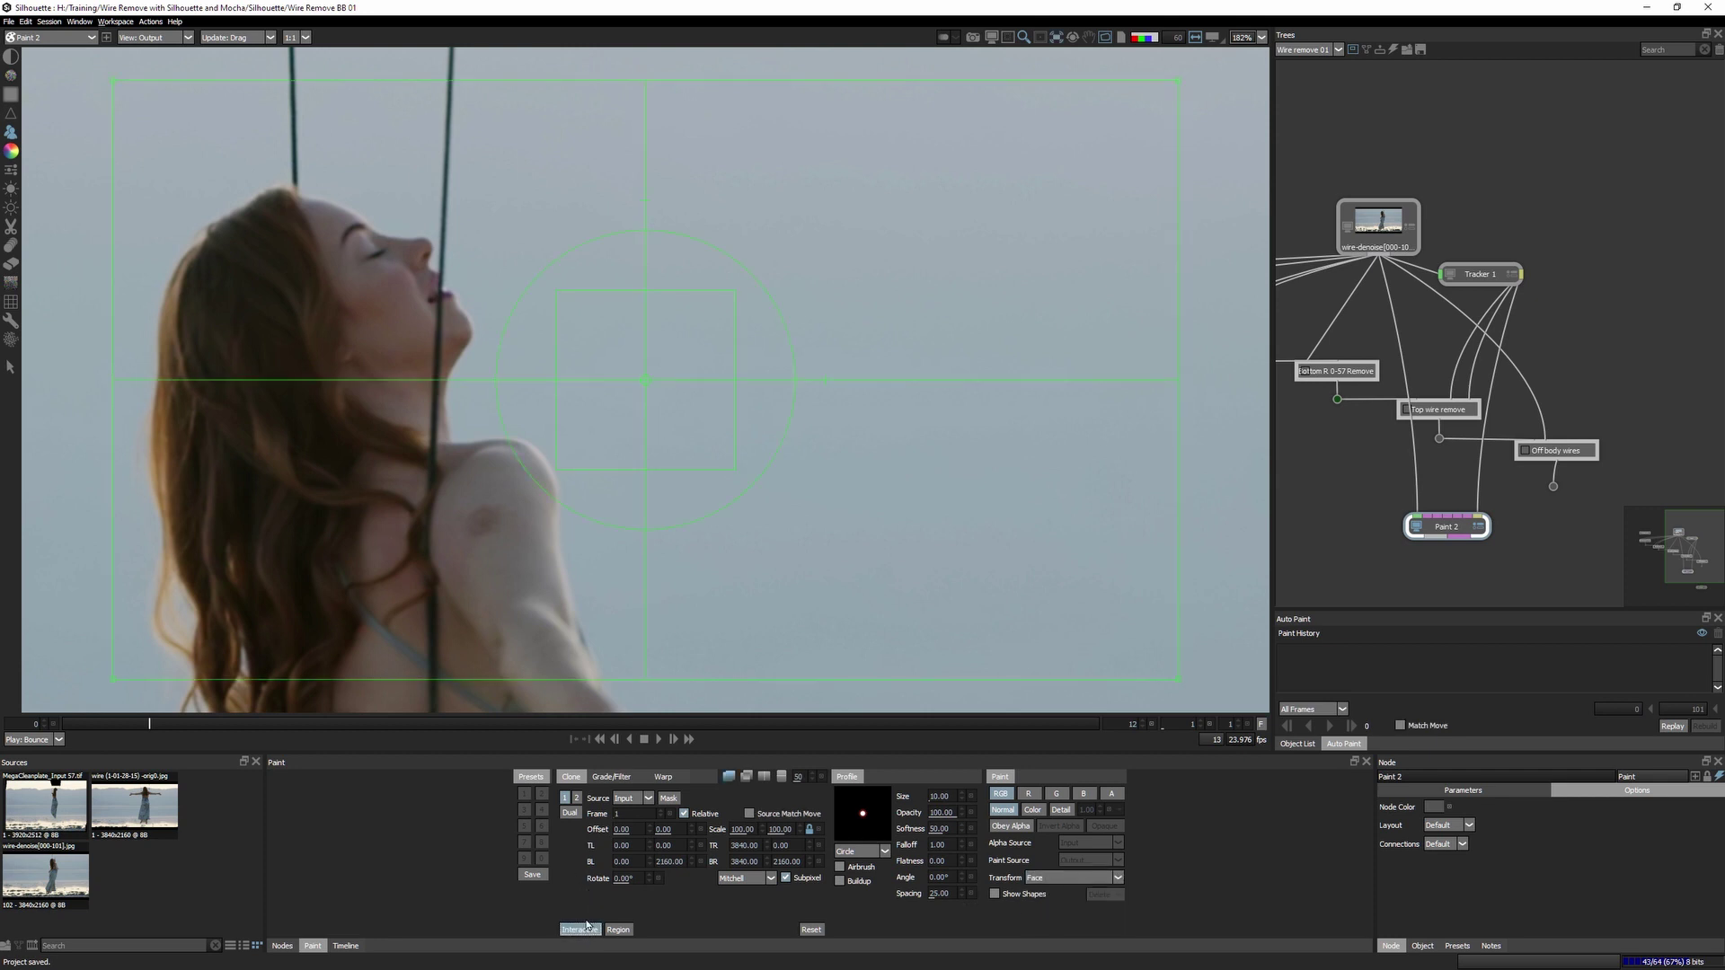
{"action": "left_click", "coordinate": [662, 814]}
{"action": "left_click", "coordinate": [662, 814]}
{"action": "left_click", "coordinate": [662, 814]}
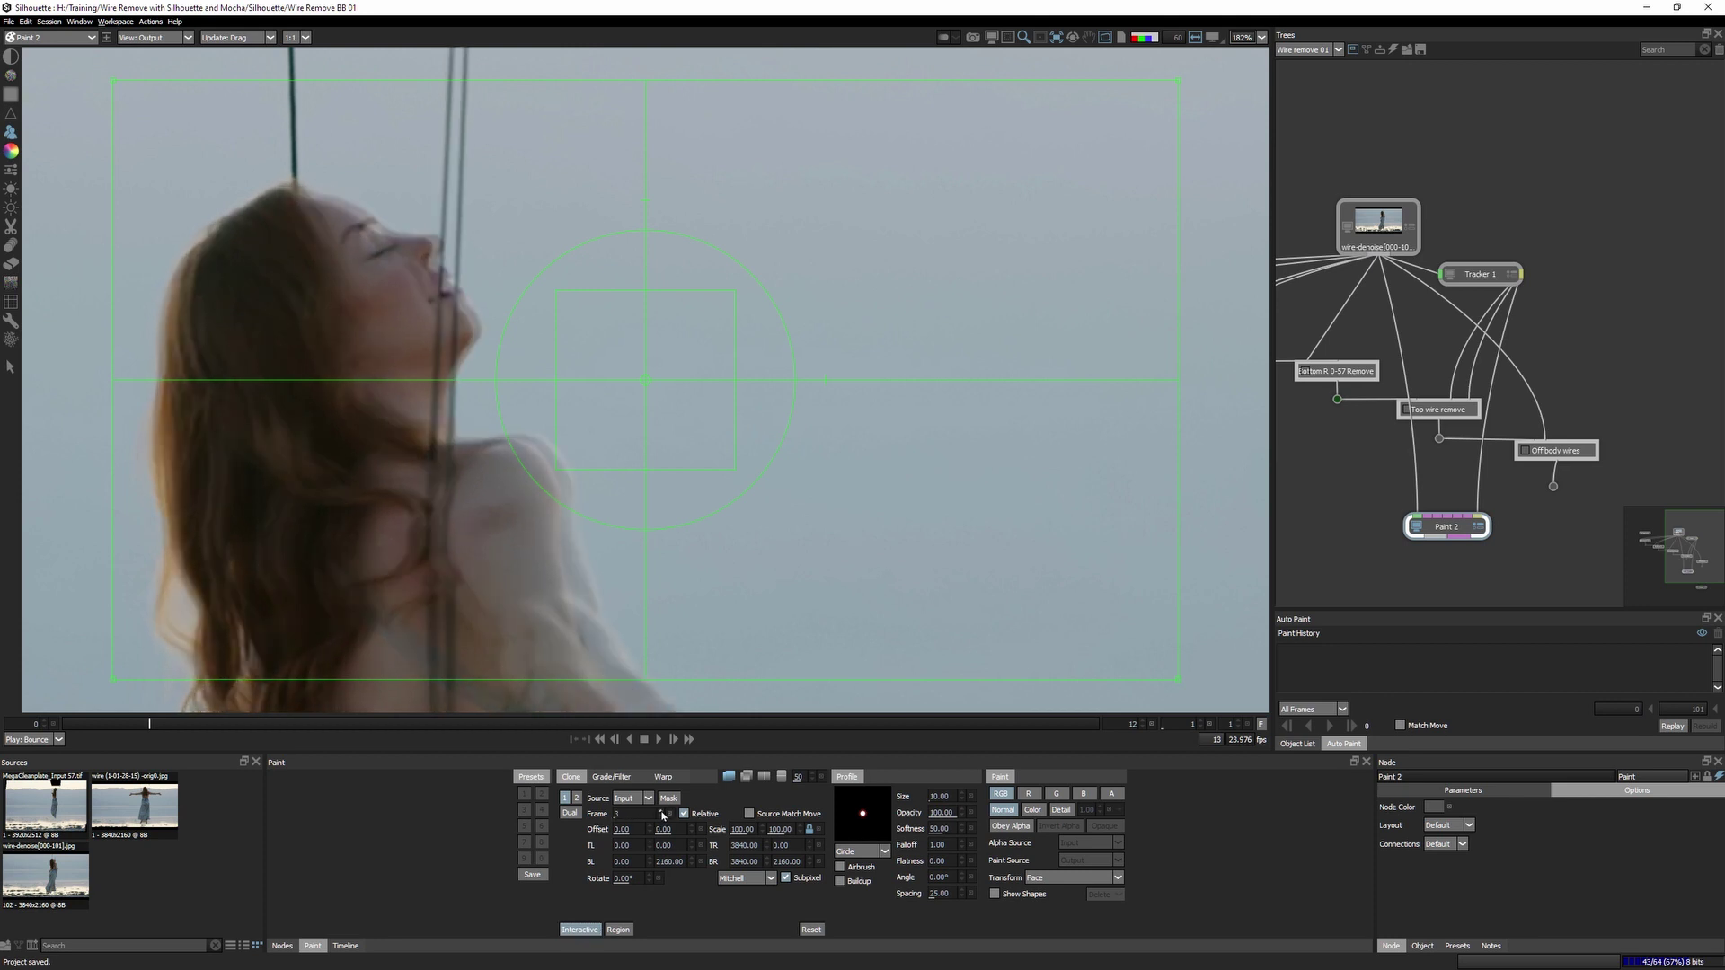
{"action": "left_click", "coordinate": [661, 814]}
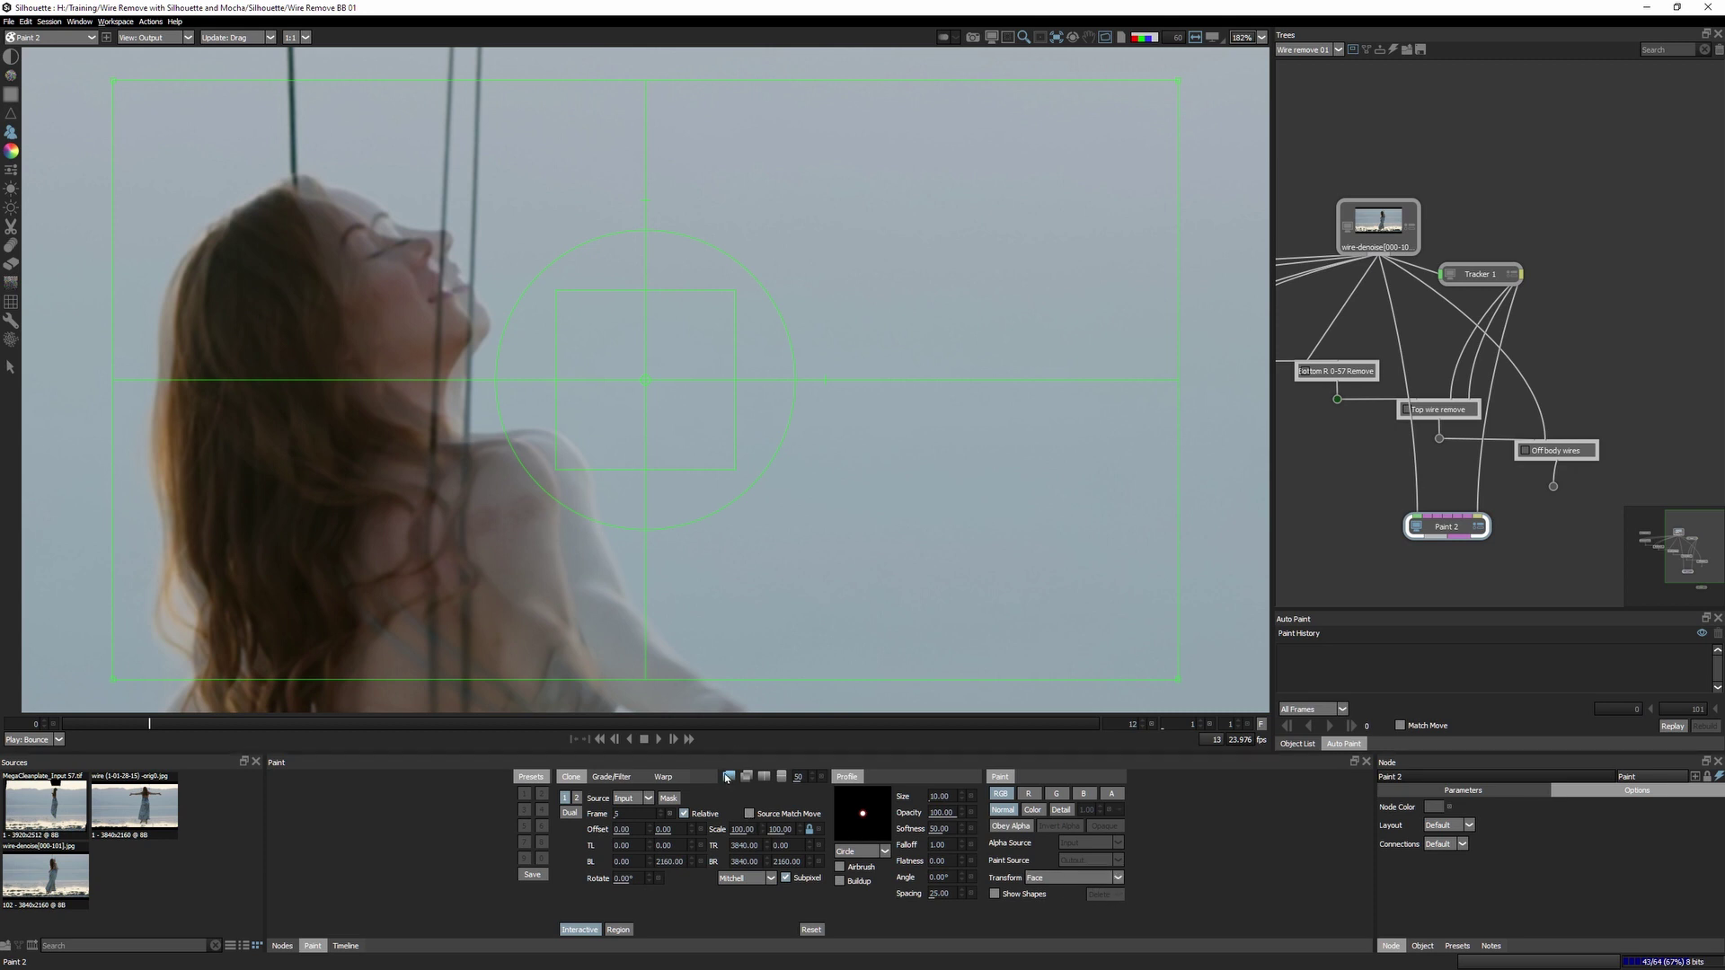
Enable Source Match Move, fine-tune the frame offset, and turn Interactive off.
{"action": "left_click", "coordinate": [757, 816]}
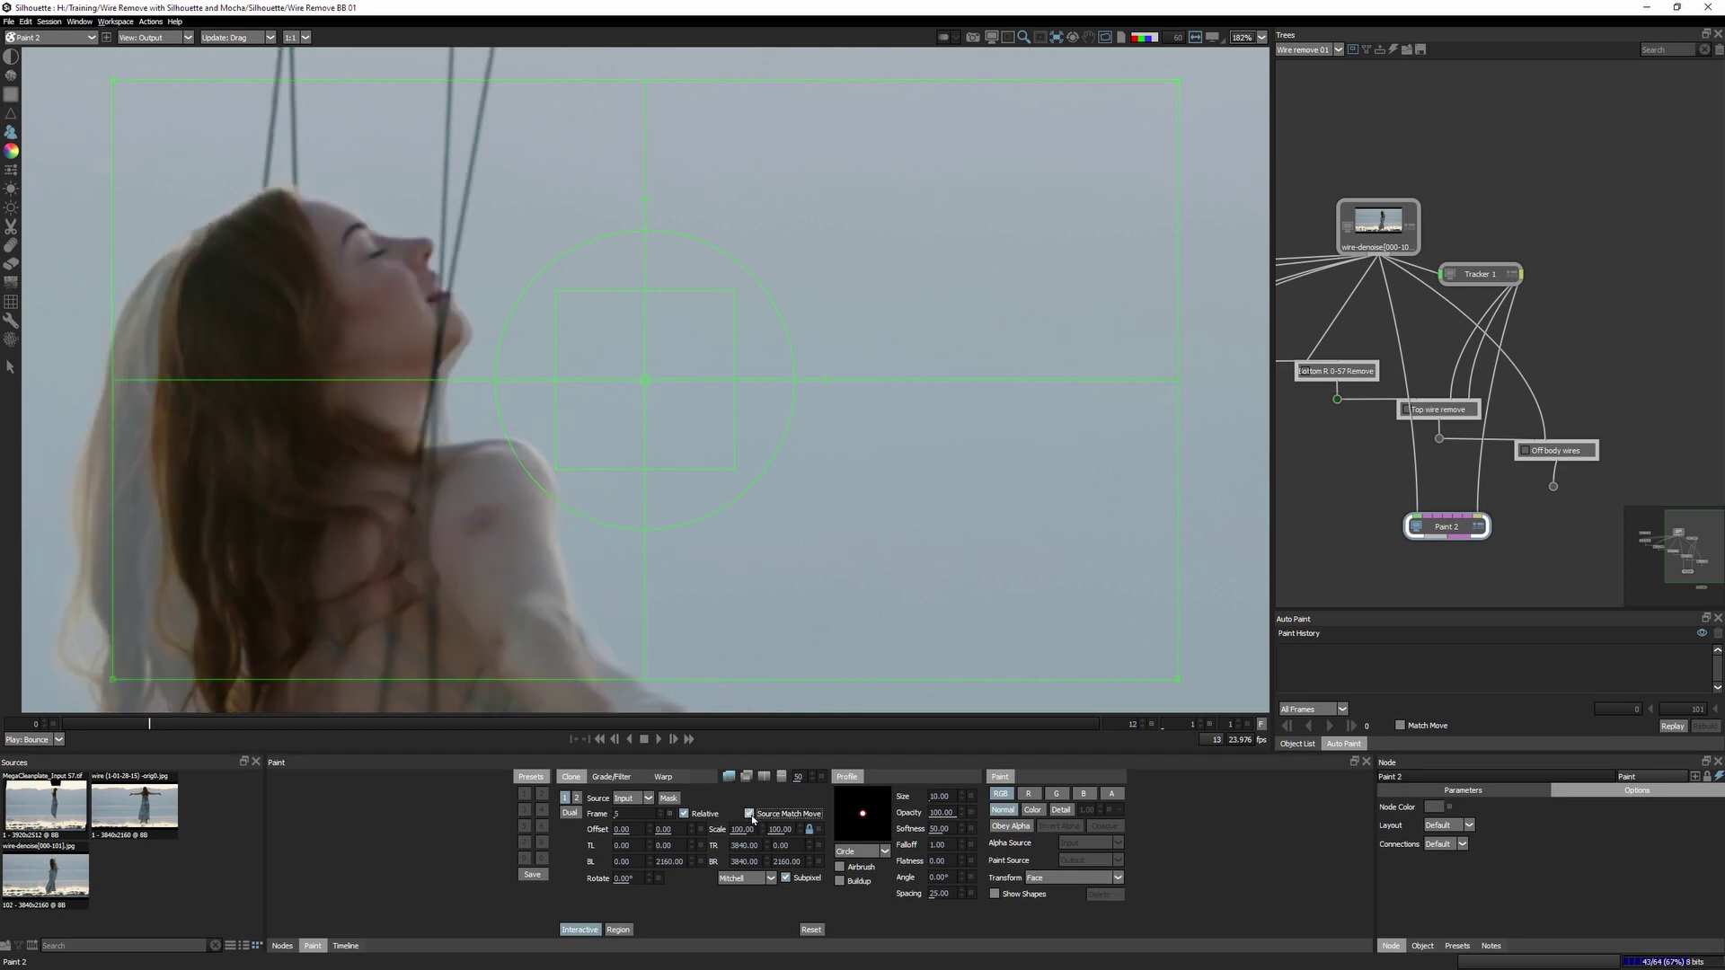
{"action": "left_click", "coordinate": [661, 820]}
{"action": "left_click", "coordinate": [659, 813]}
{"action": "left_click", "coordinate": [662, 821]}
{"action": "left_click", "coordinate": [662, 821]}
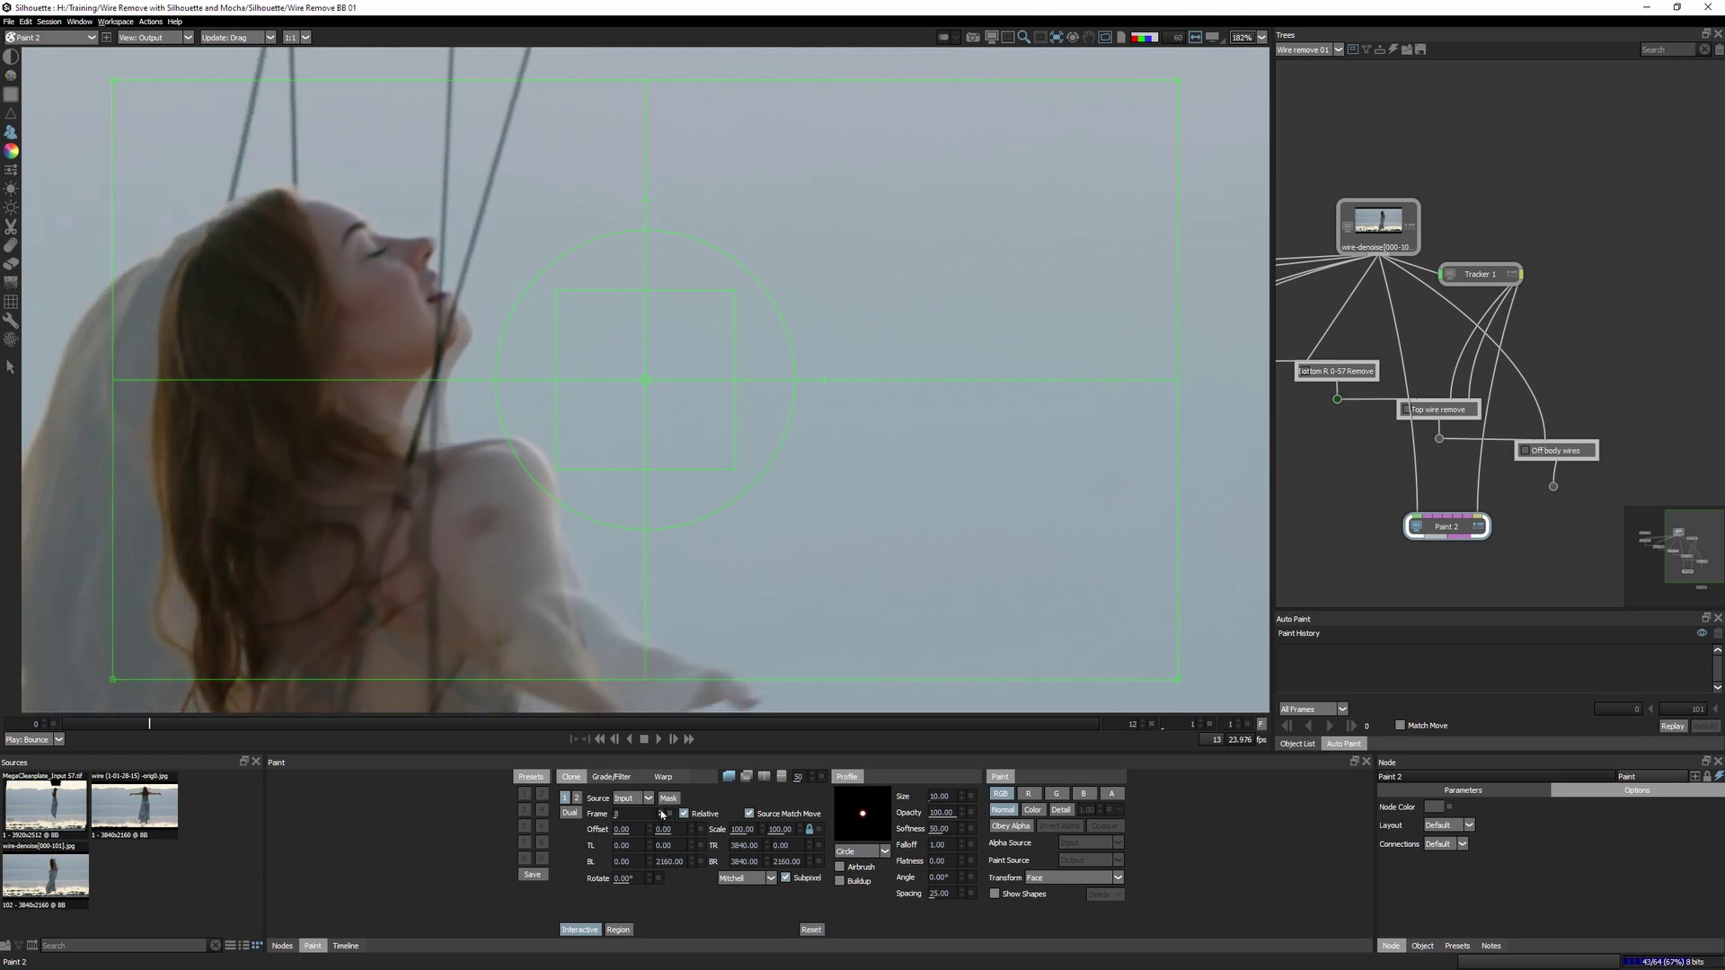
{"action": "left_click", "coordinate": [593, 926]}
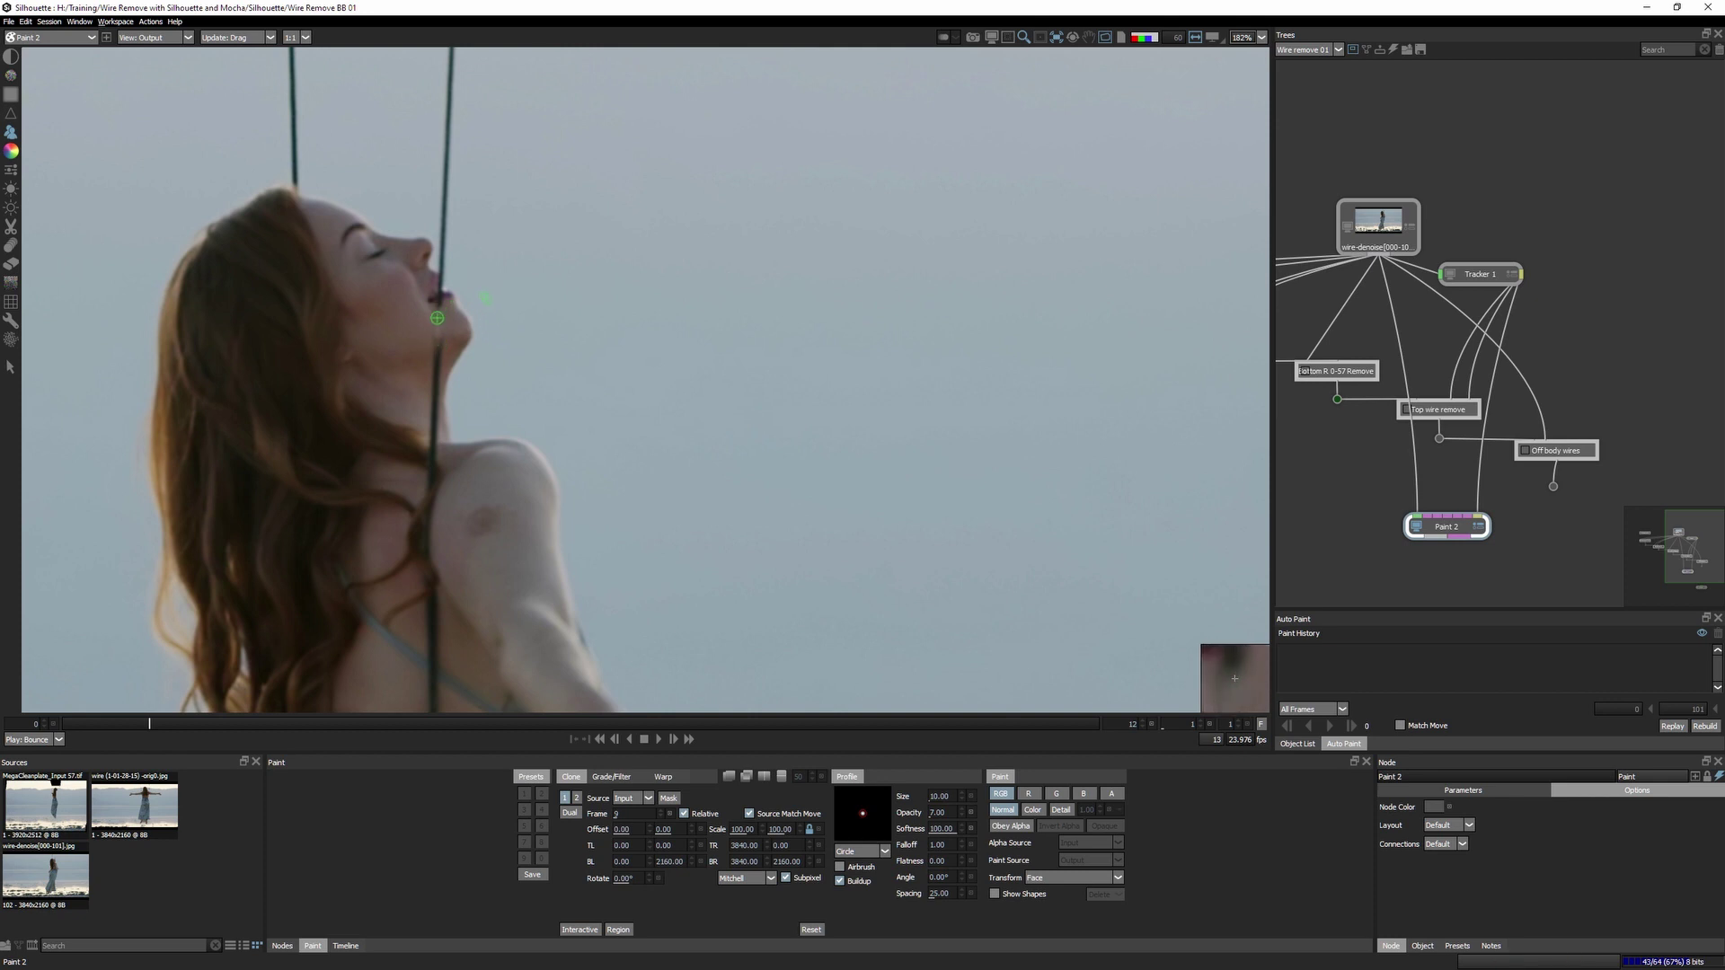
Clone-paint strokes over the wire where it crosses her mouth.
{"action": "left_click_drag", "start_coordinate": [441, 306], "coordinate": [460, 338]}
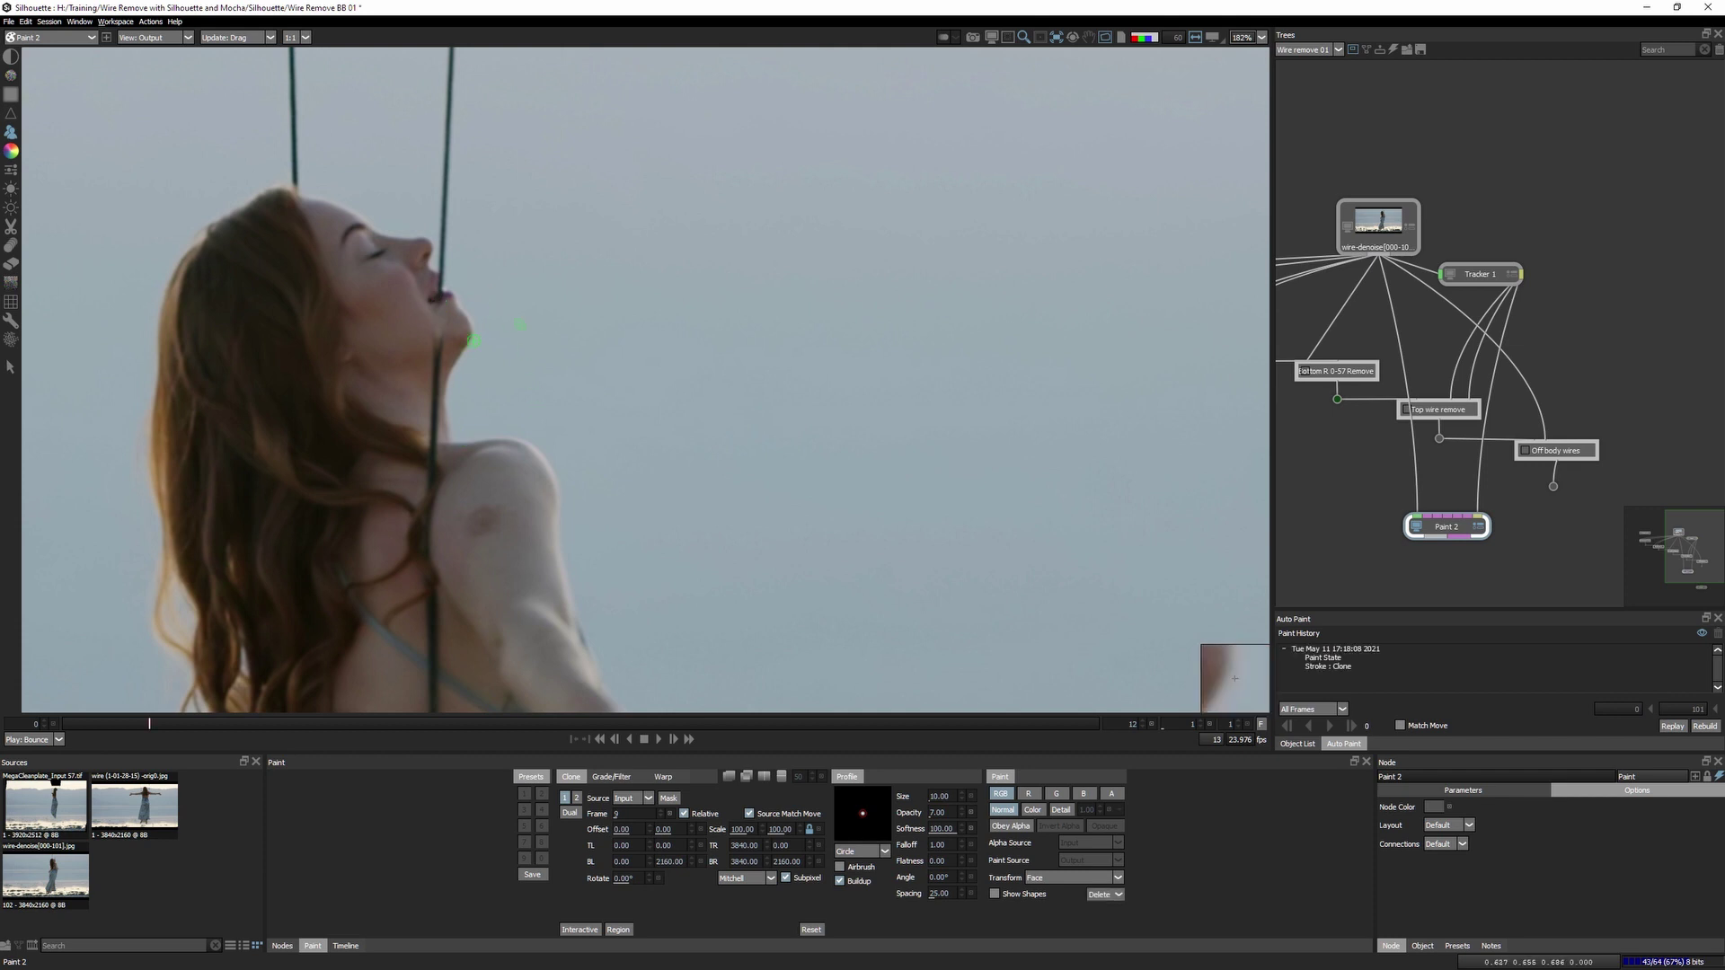
{"action": "scroll", "coordinate": [513, 398], "scroll_direction": "up", "scroll_amount": 2}
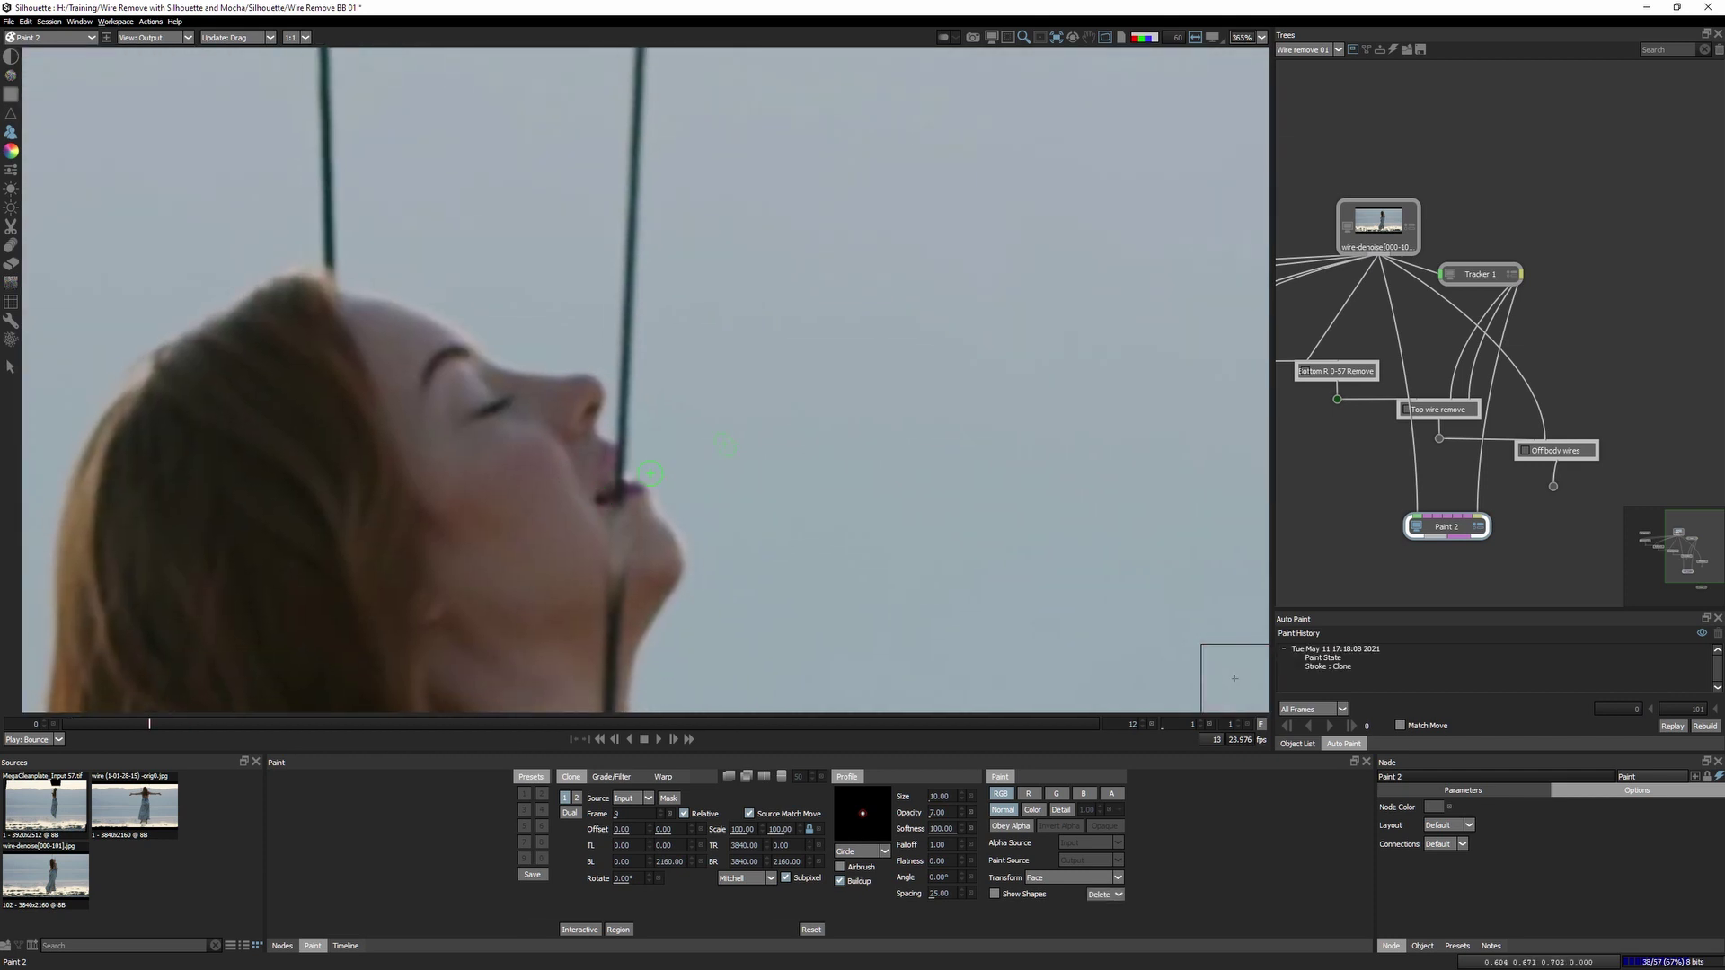
{"action": "mouse_move", "coordinate": [616, 445]}
{"action": "left_mouse_down"}
{"action": "mouse_move", "coordinate": [619, 479]}
{"action": "mouse_move", "coordinate": [620, 405]}
{"action": "left_mouse_up"}
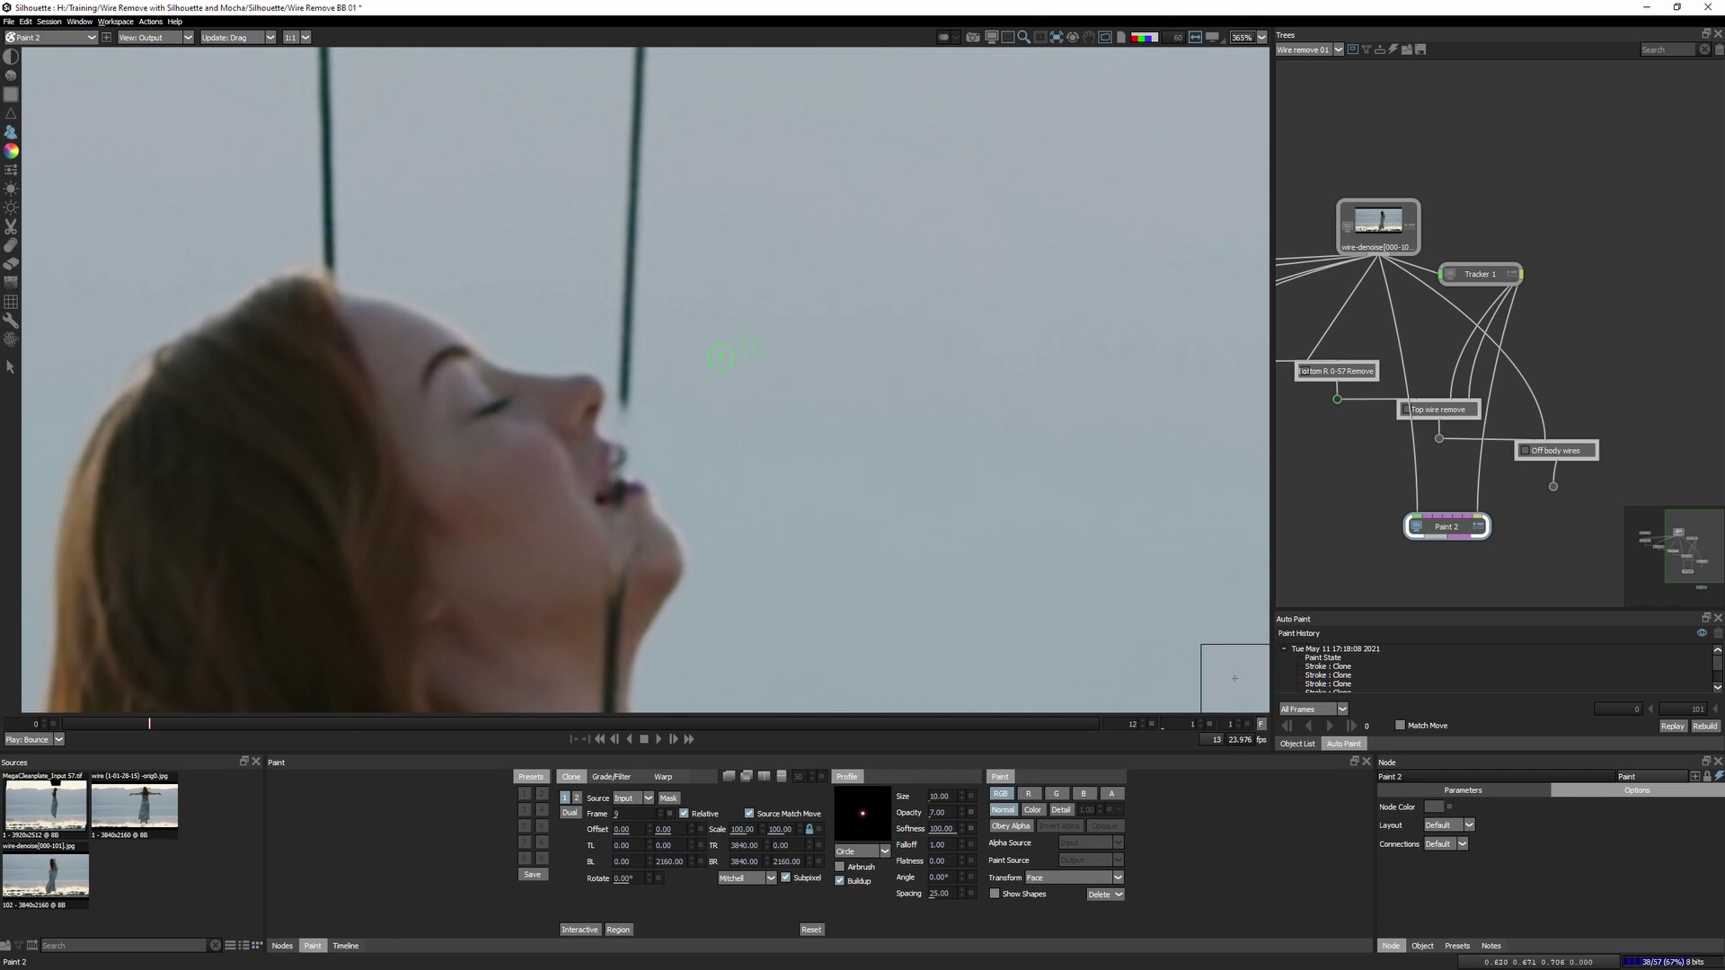
{"action": "left_click", "coordinate": [11, 246]}
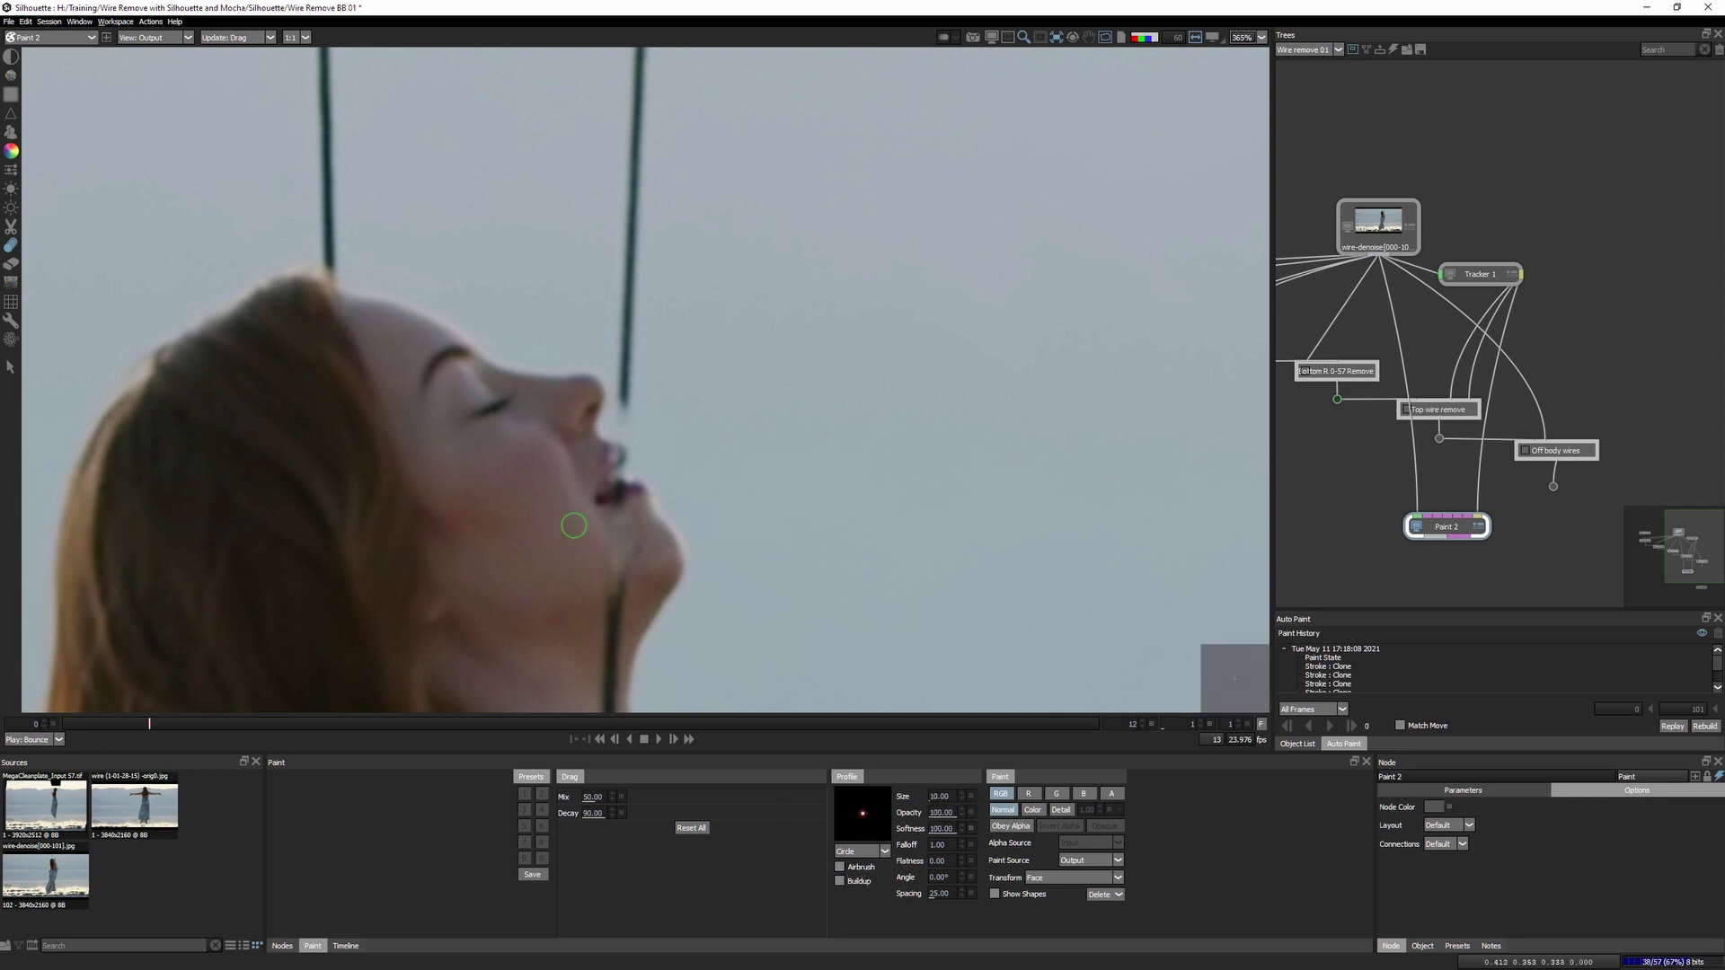
{"action": "mouse_move", "coordinate": [592, 797]}
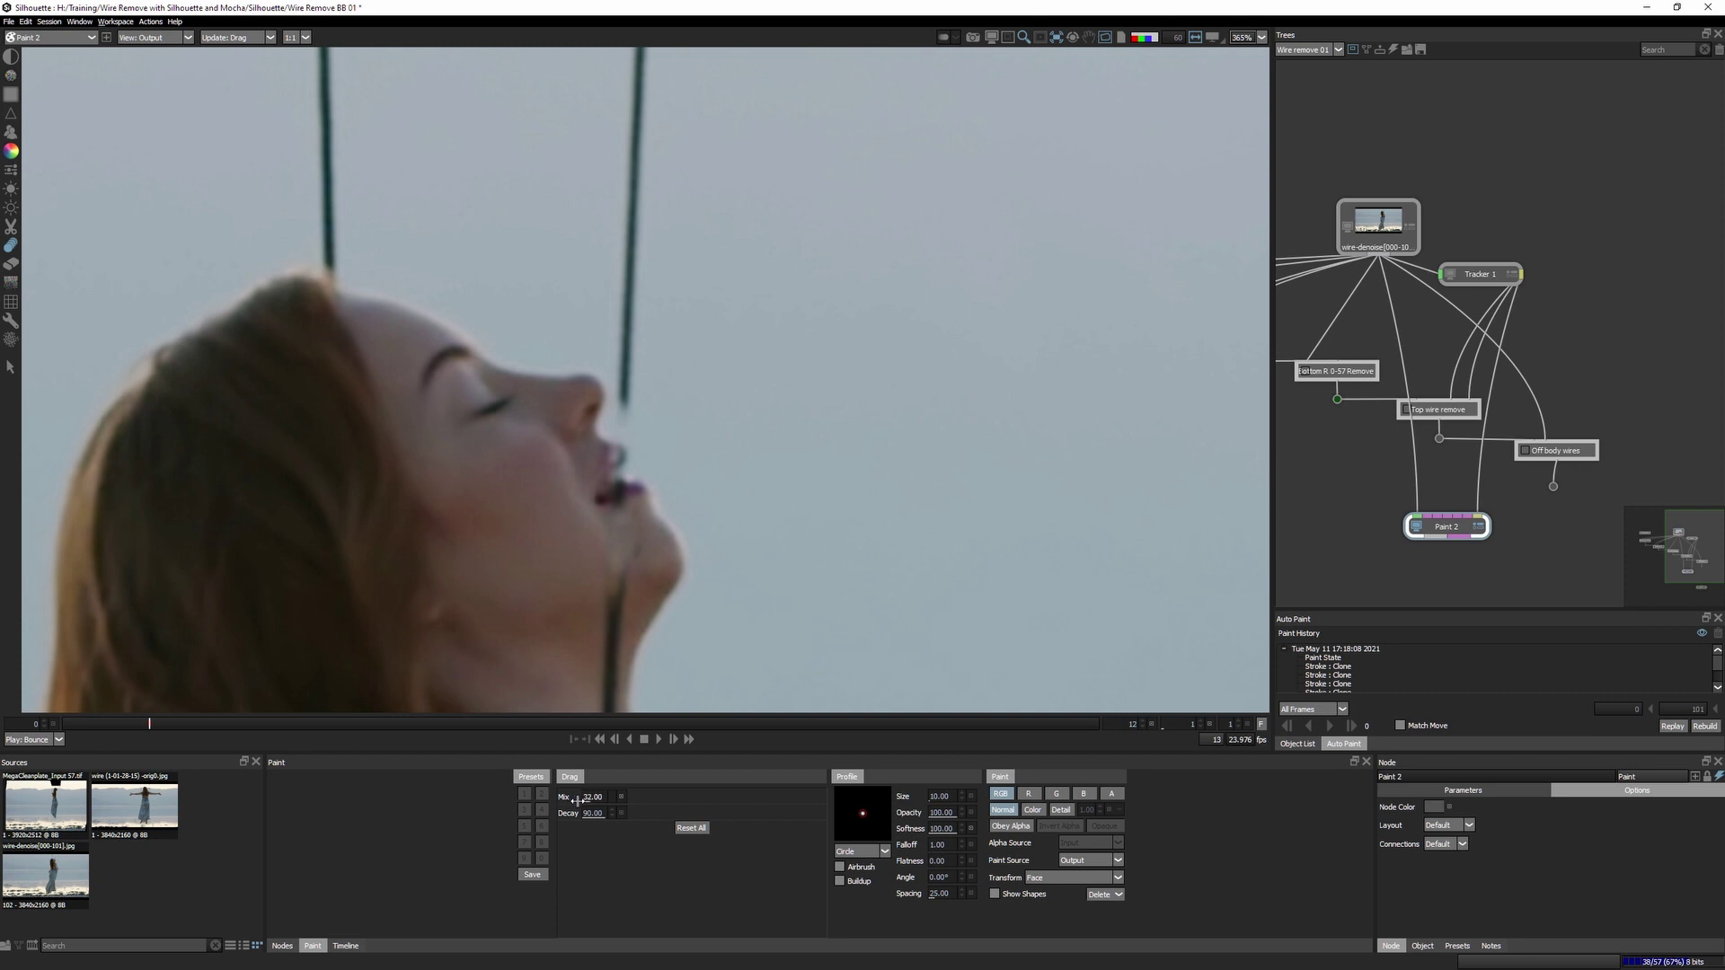
Resize the drag brush and smear out the faint wire under her chin.
{"action": "left_click_drag", "start_coordinate": [658, 561], "coordinate": [646, 557]}
{"action": "left_click_drag", "start_coordinate": [613, 674], "coordinate": [580, 577]}
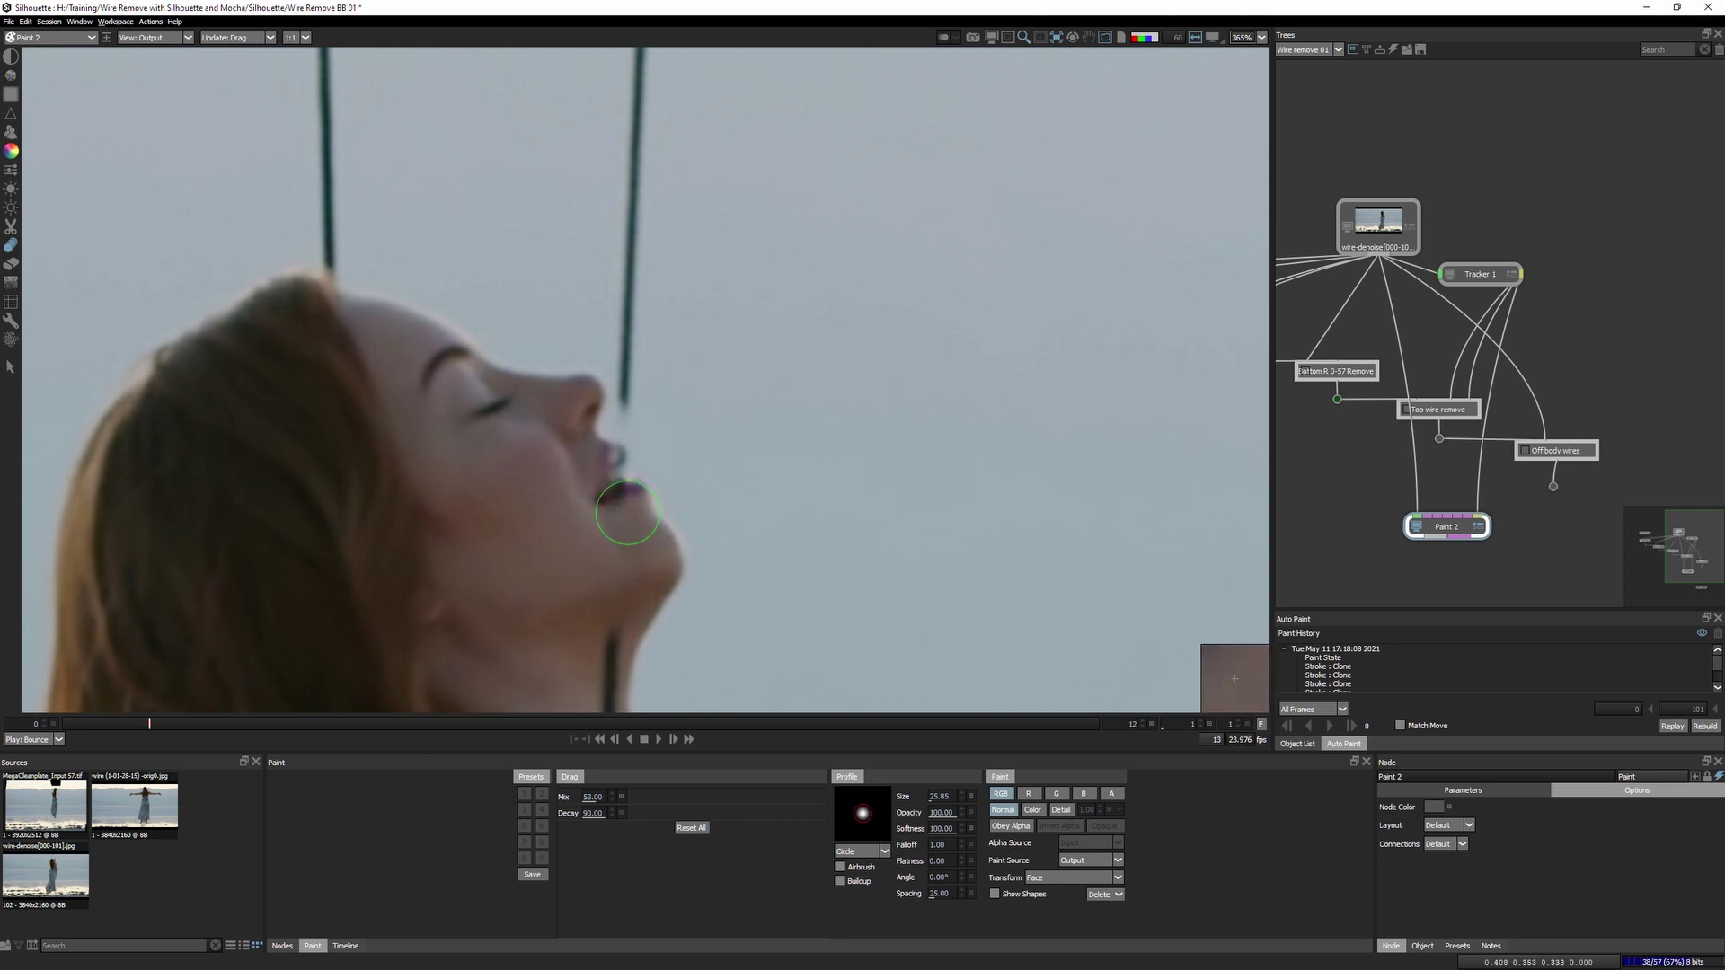
{"action": "left_click_drag", "start_coordinate": [818, 509], "coordinate": [856, 329]}
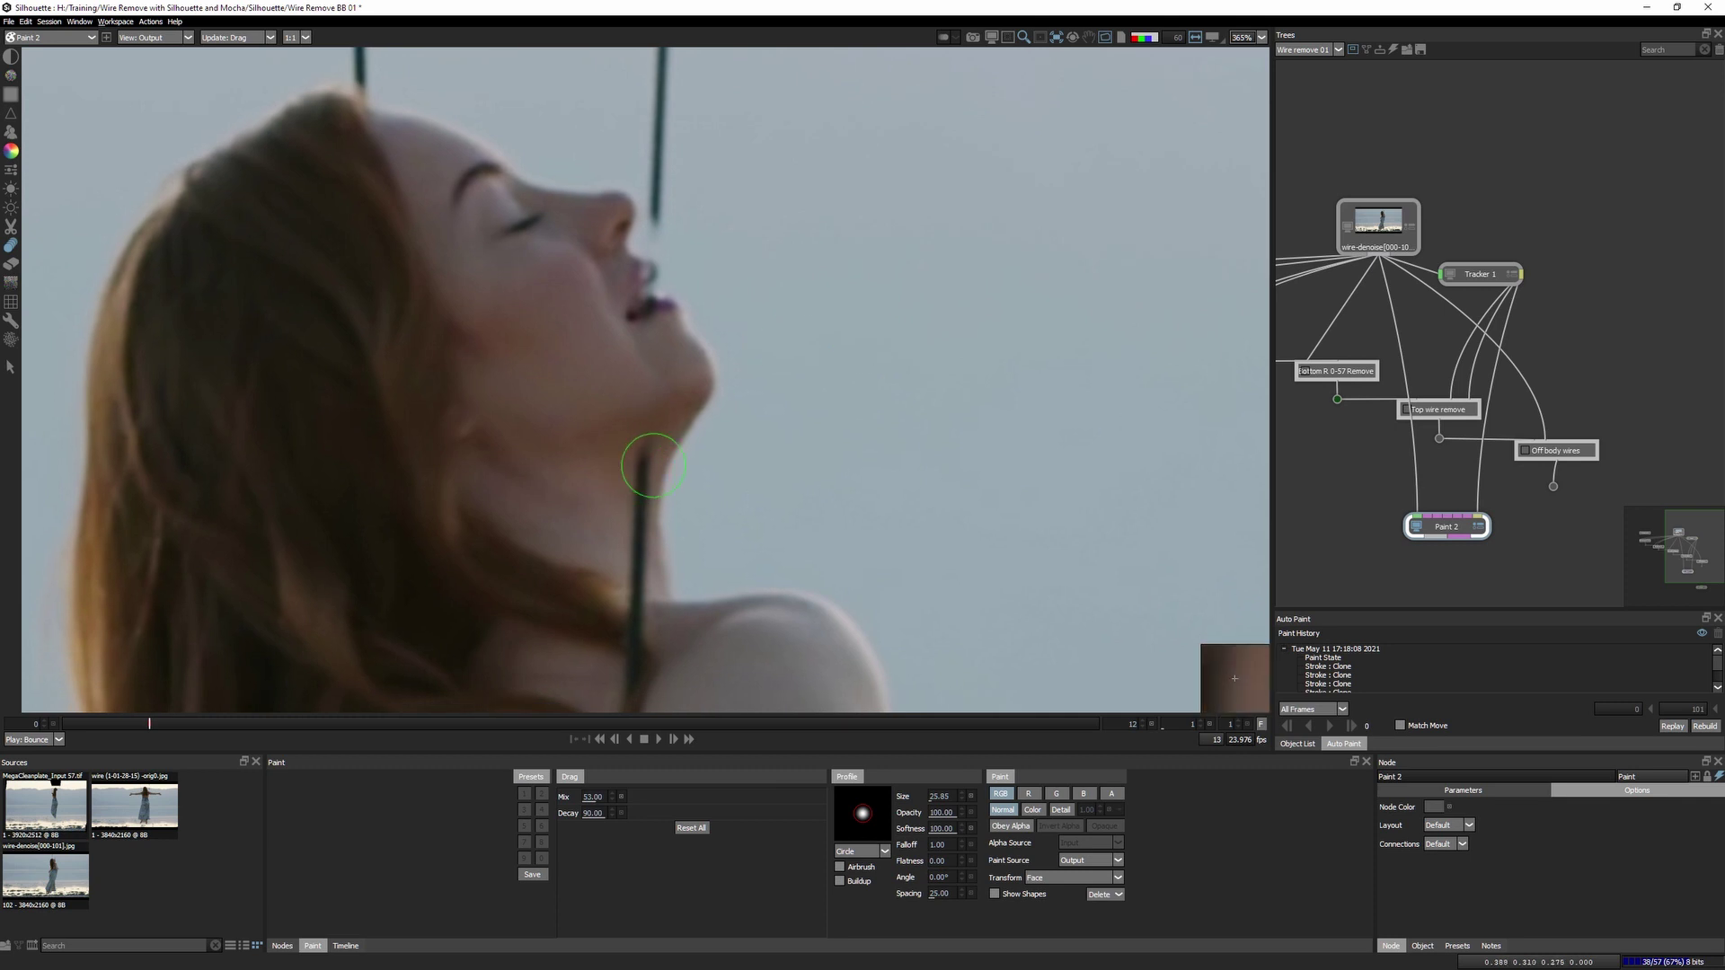
{"action": "left_click_drag", "start_coordinate": [622, 555], "coordinate": [660, 474]}
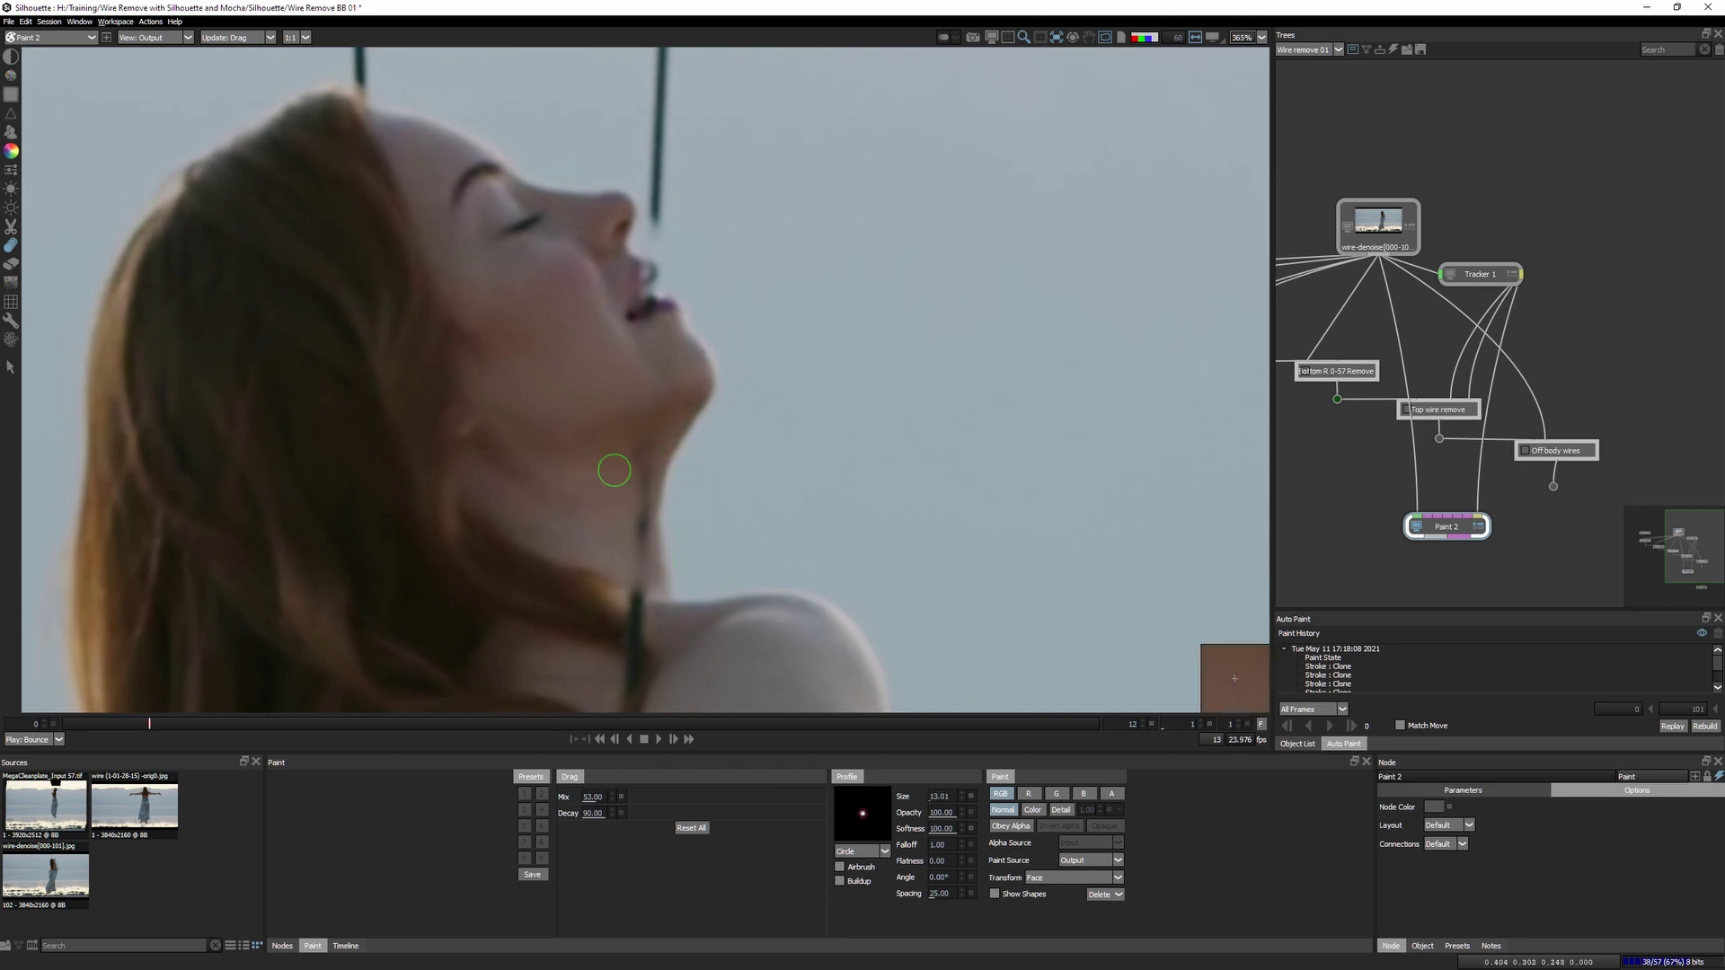
{"action": "left_click_drag", "start_coordinate": [646, 459], "coordinate": [634, 539]}
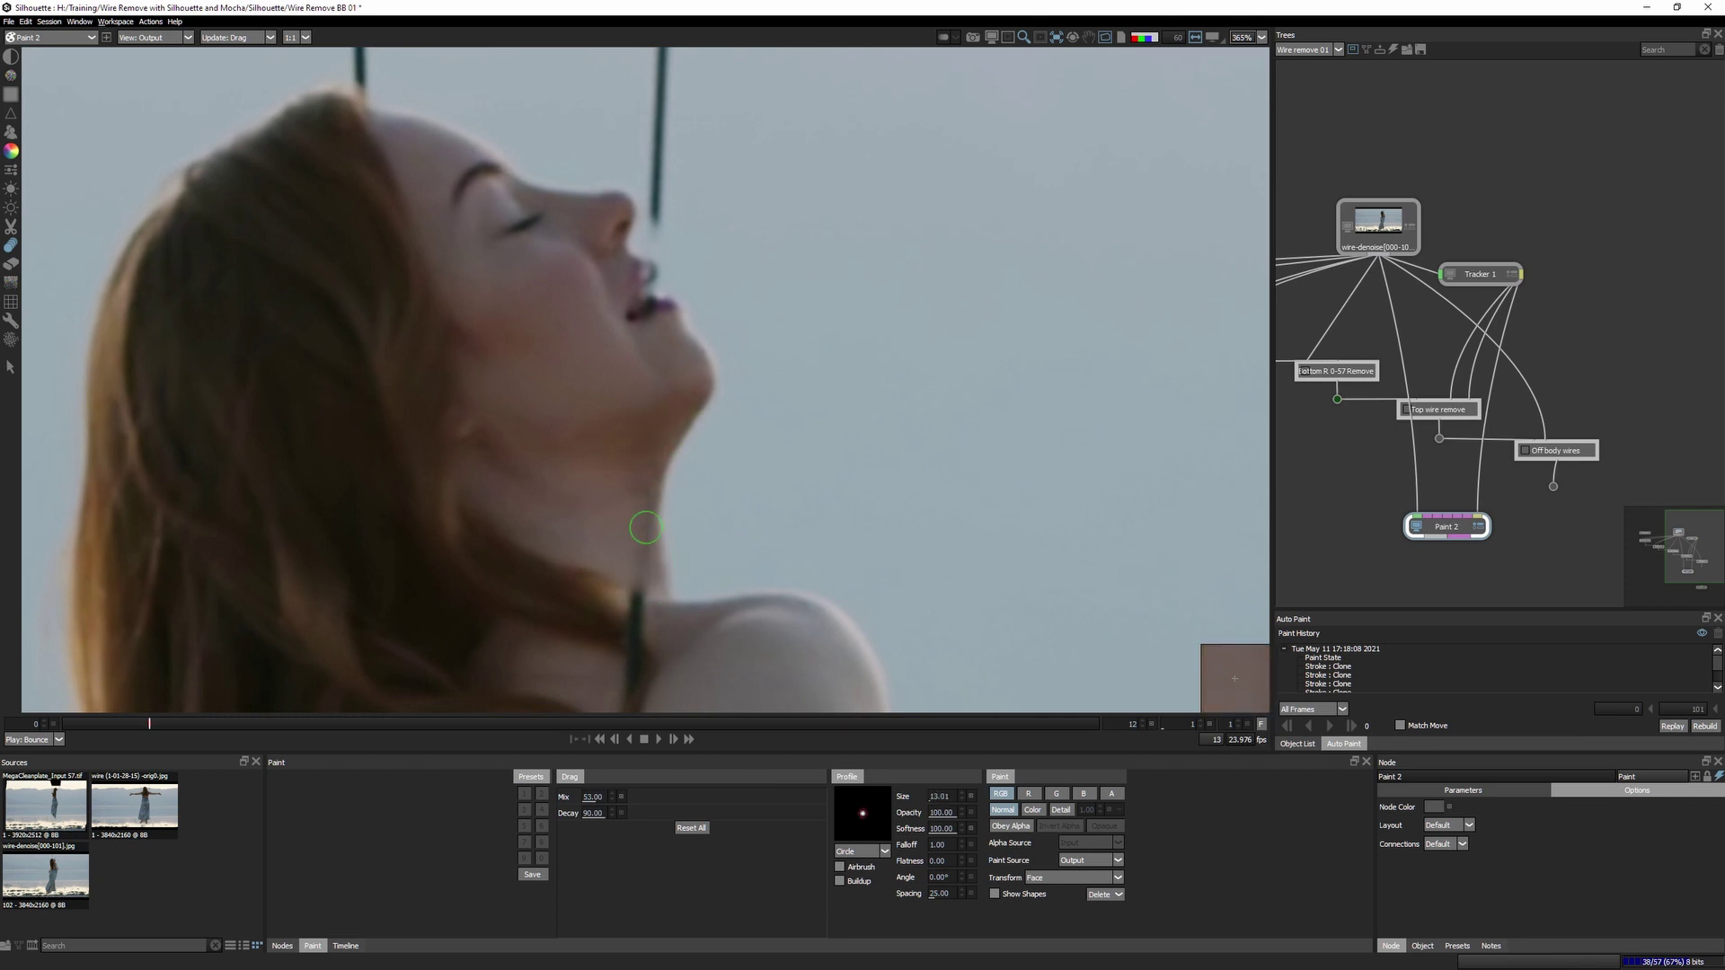
Enlarge the brush, lower its opacity, and compare the cleaned neck against the original.
{"action": "left_click_drag", "start_coordinate": [715, 381], "coordinate": [628, 454]}
{"action": "left_click_drag", "start_coordinate": [909, 813], "coordinate": [902, 826]}
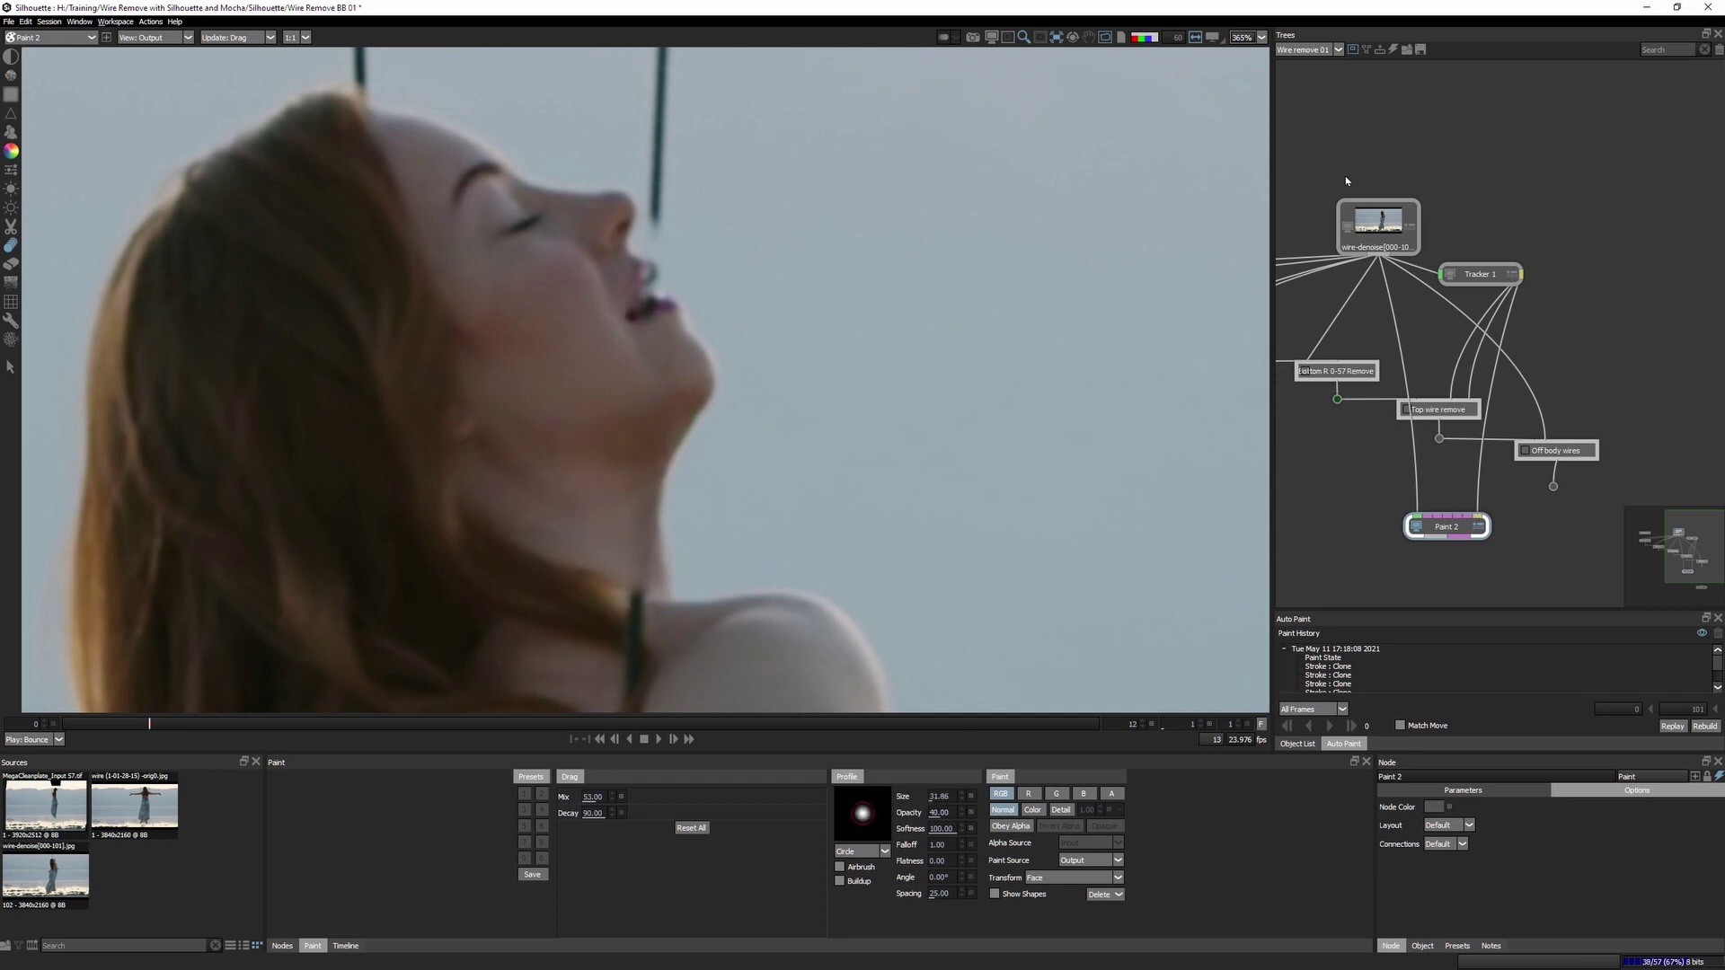
{"action": "key", "text": "1"}
{"action": "key", "text": "2"}
{"action": "key", "text": "1"}
{"action": "key", "text": "2"}
{"action": "key", "text": "1"}
{"action": "key", "text": "2"}
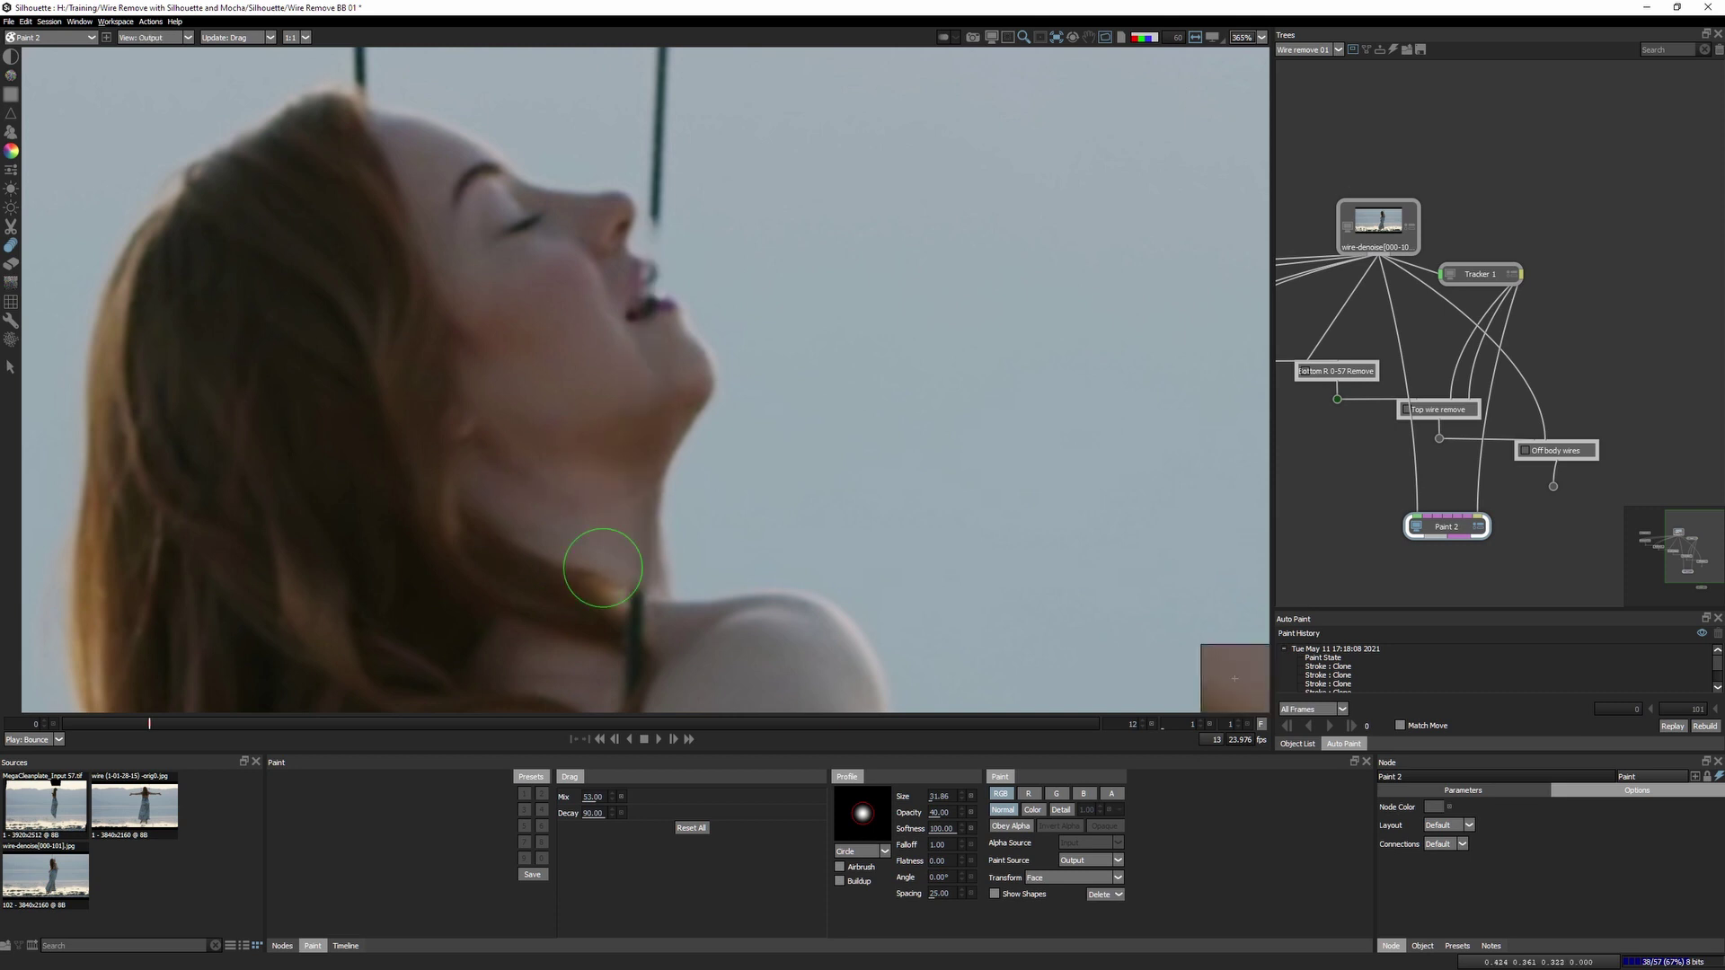
{"action": "key", "text": "1"}
{"action": "key", "text": "2"}
{"action": "key", "text": "1"}
{"action": "key", "text": "2"}
{"action": "key", "text": "1"}
{"action": "key", "text": "2"}
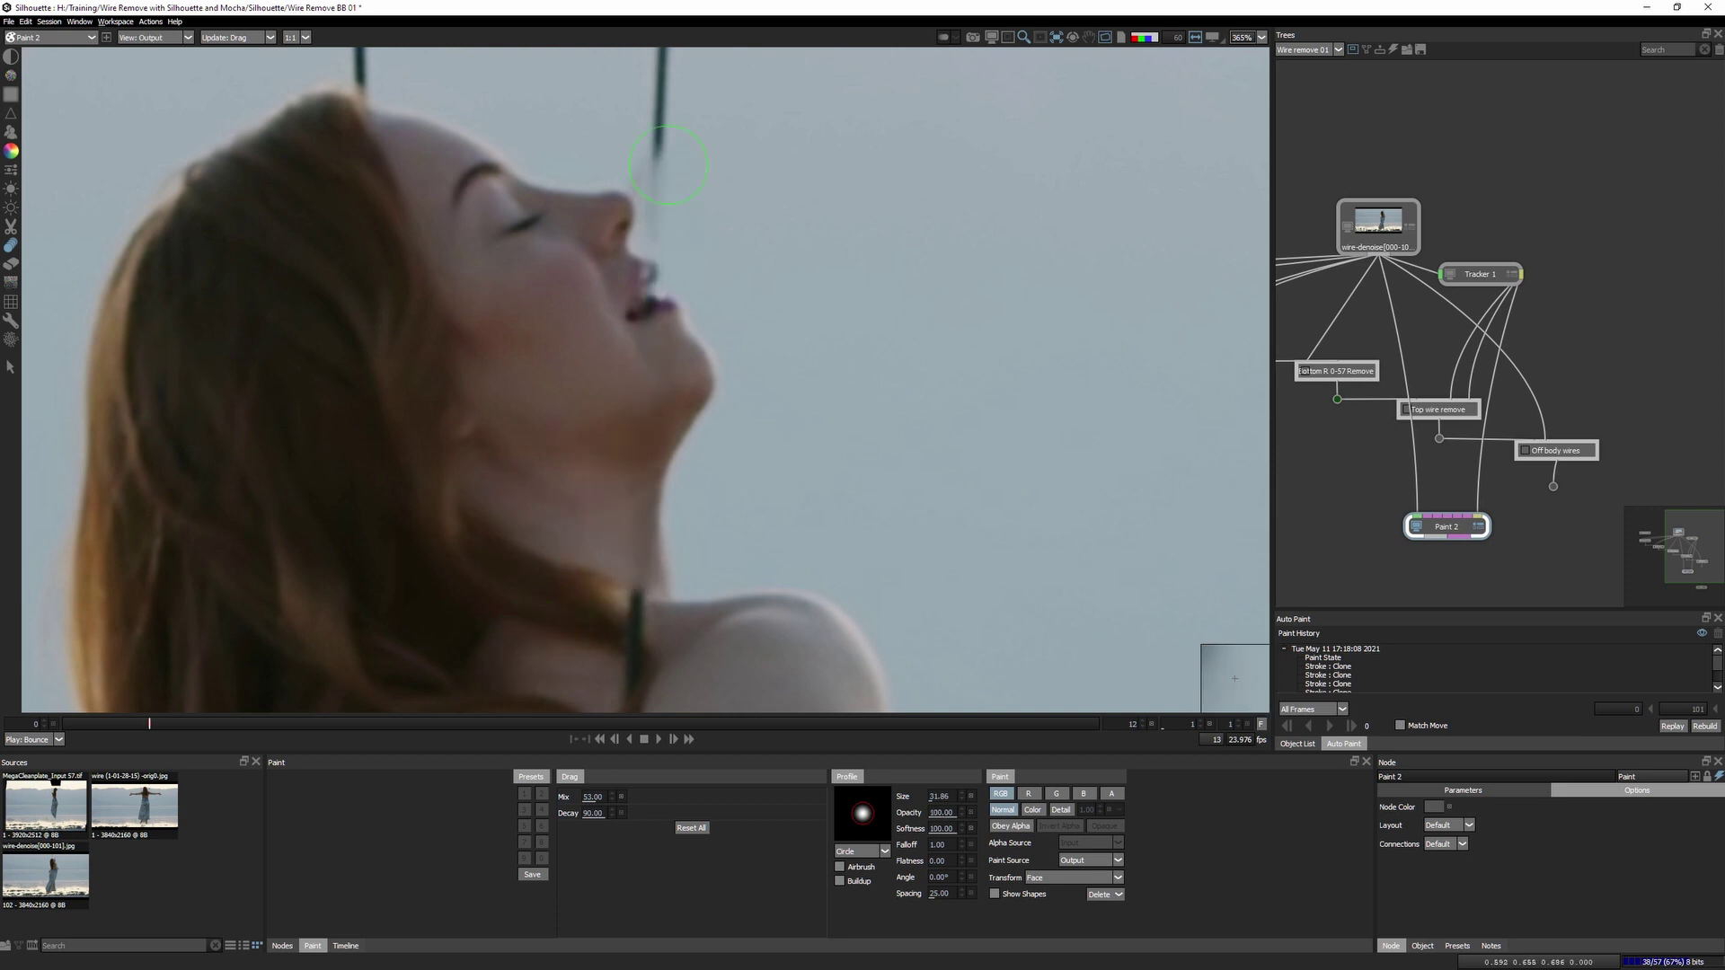
Smear out the wire above the nose and soften the dark edge at her lips.
{"action": "left_click_drag", "start_coordinate": [697, 212], "coordinate": [630, 95]}
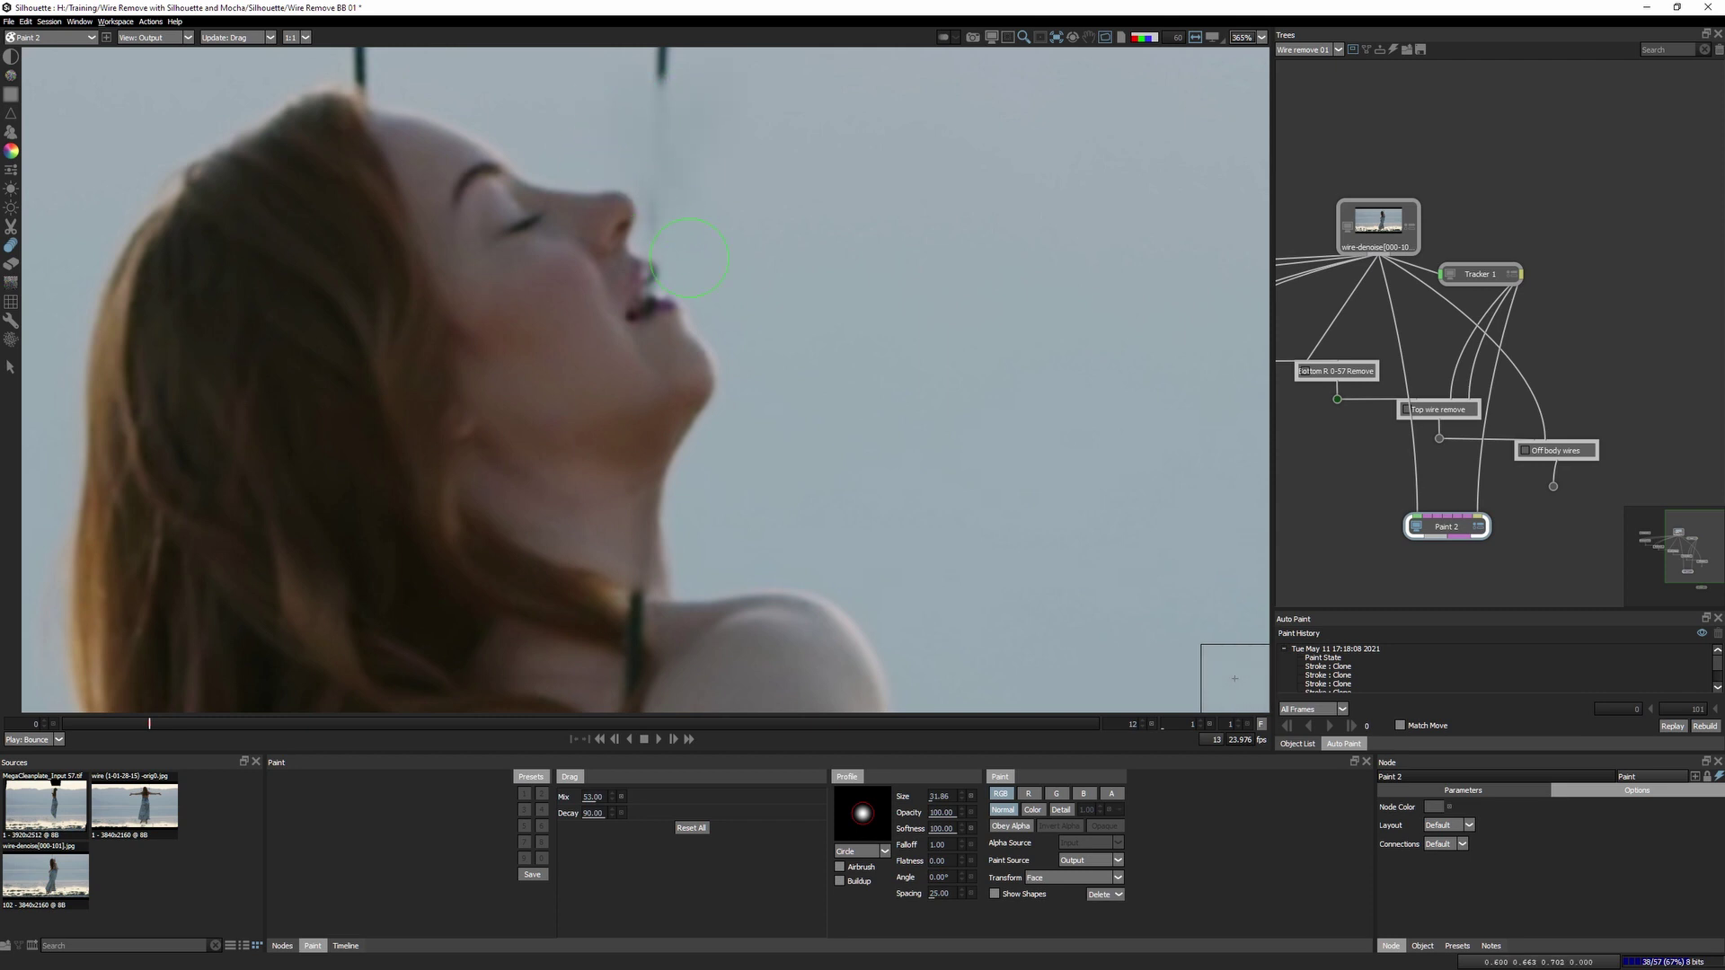
{"action": "key", "text": "1"}
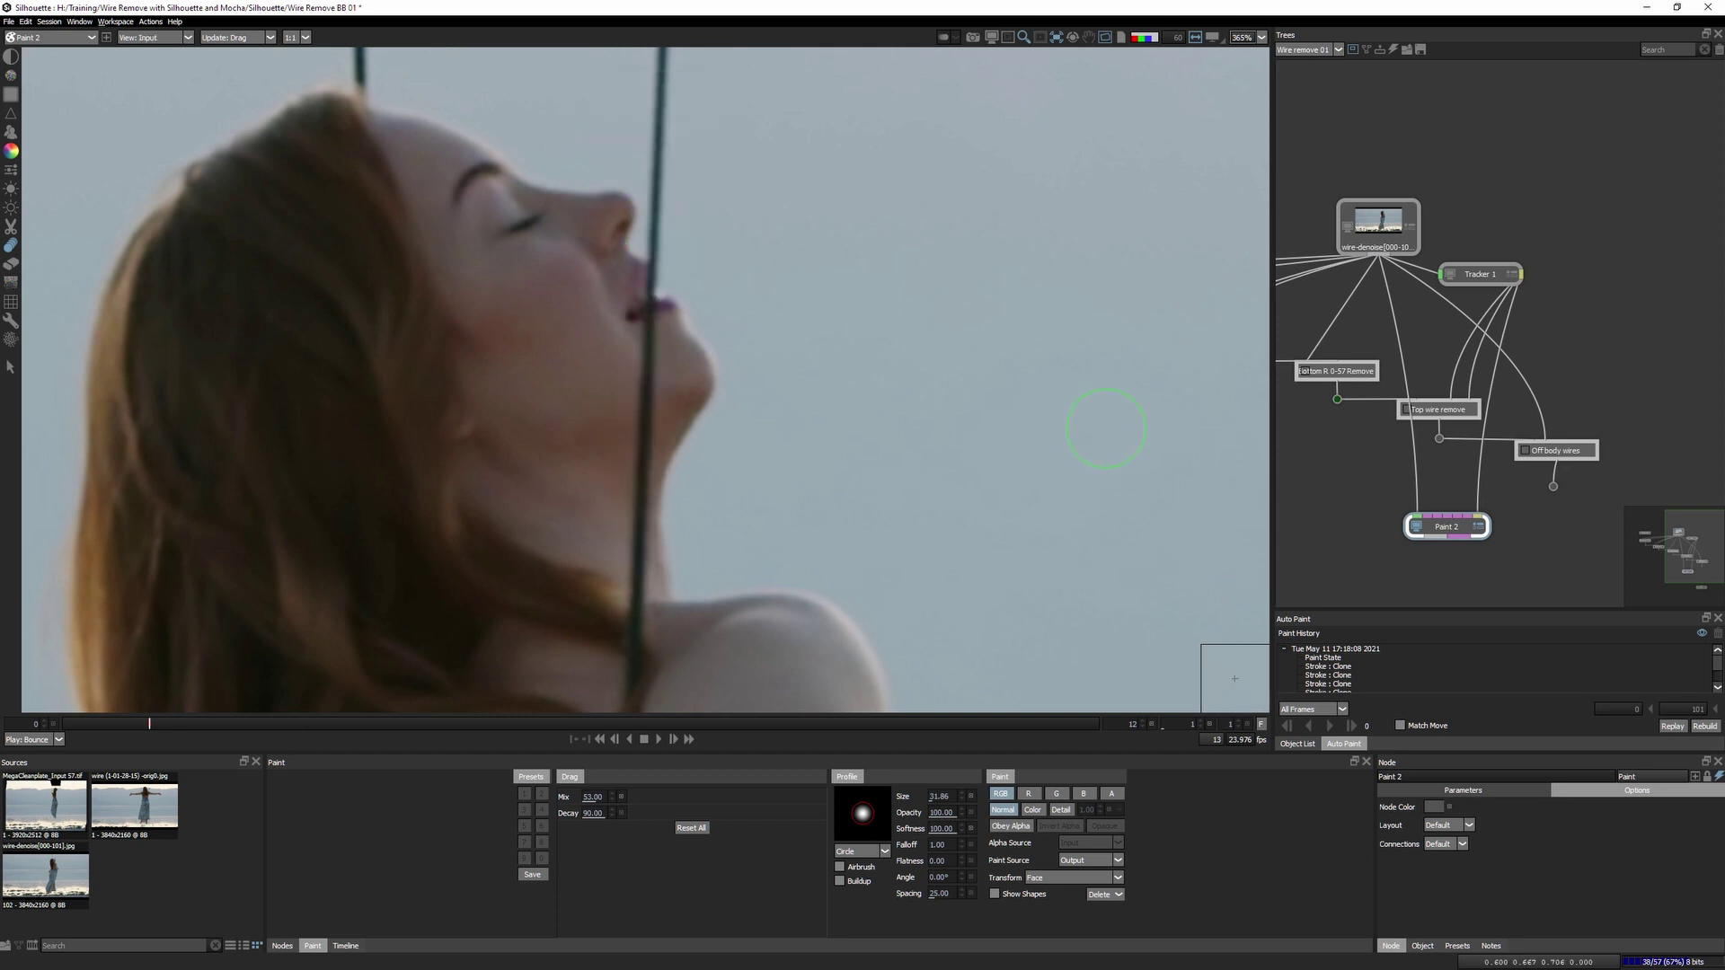
{"action": "key", "text": "2"}
{"action": "key", "text": "1"}
{"action": "key", "text": "2"}
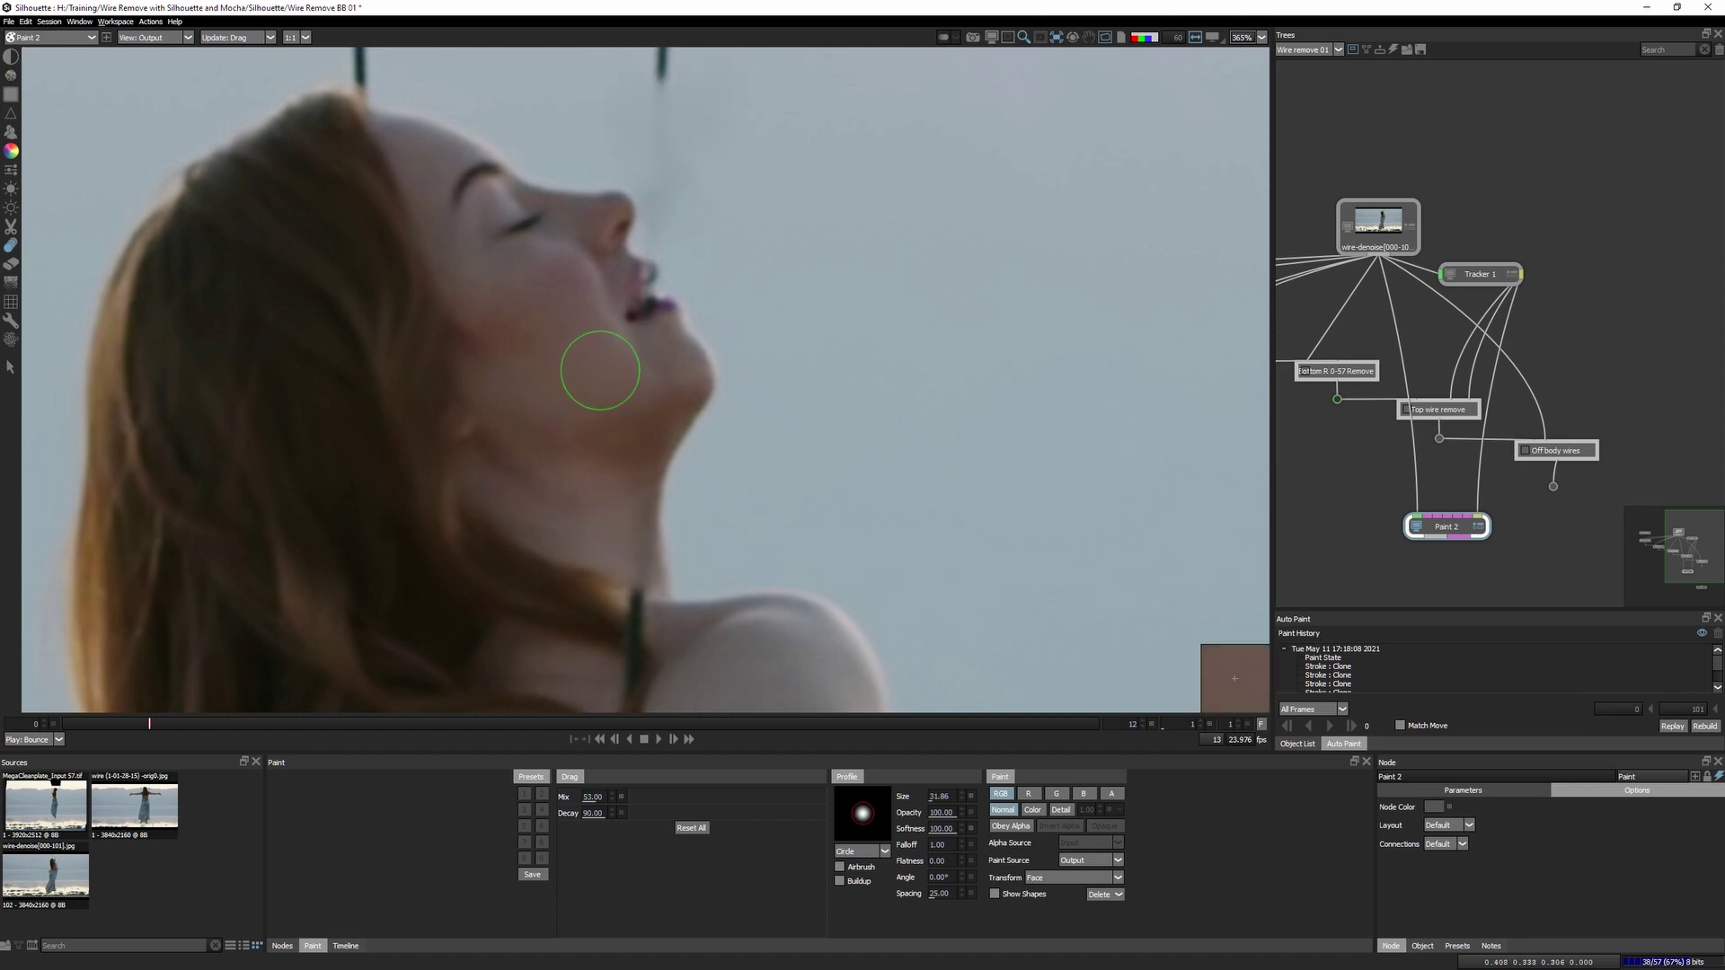
{"action": "scroll", "coordinate": [600, 370], "scroll_direction": "up", "scroll_amount": 2}
{"action": "left_click_drag", "start_coordinate": [600, 371], "coordinate": [500, 520]}
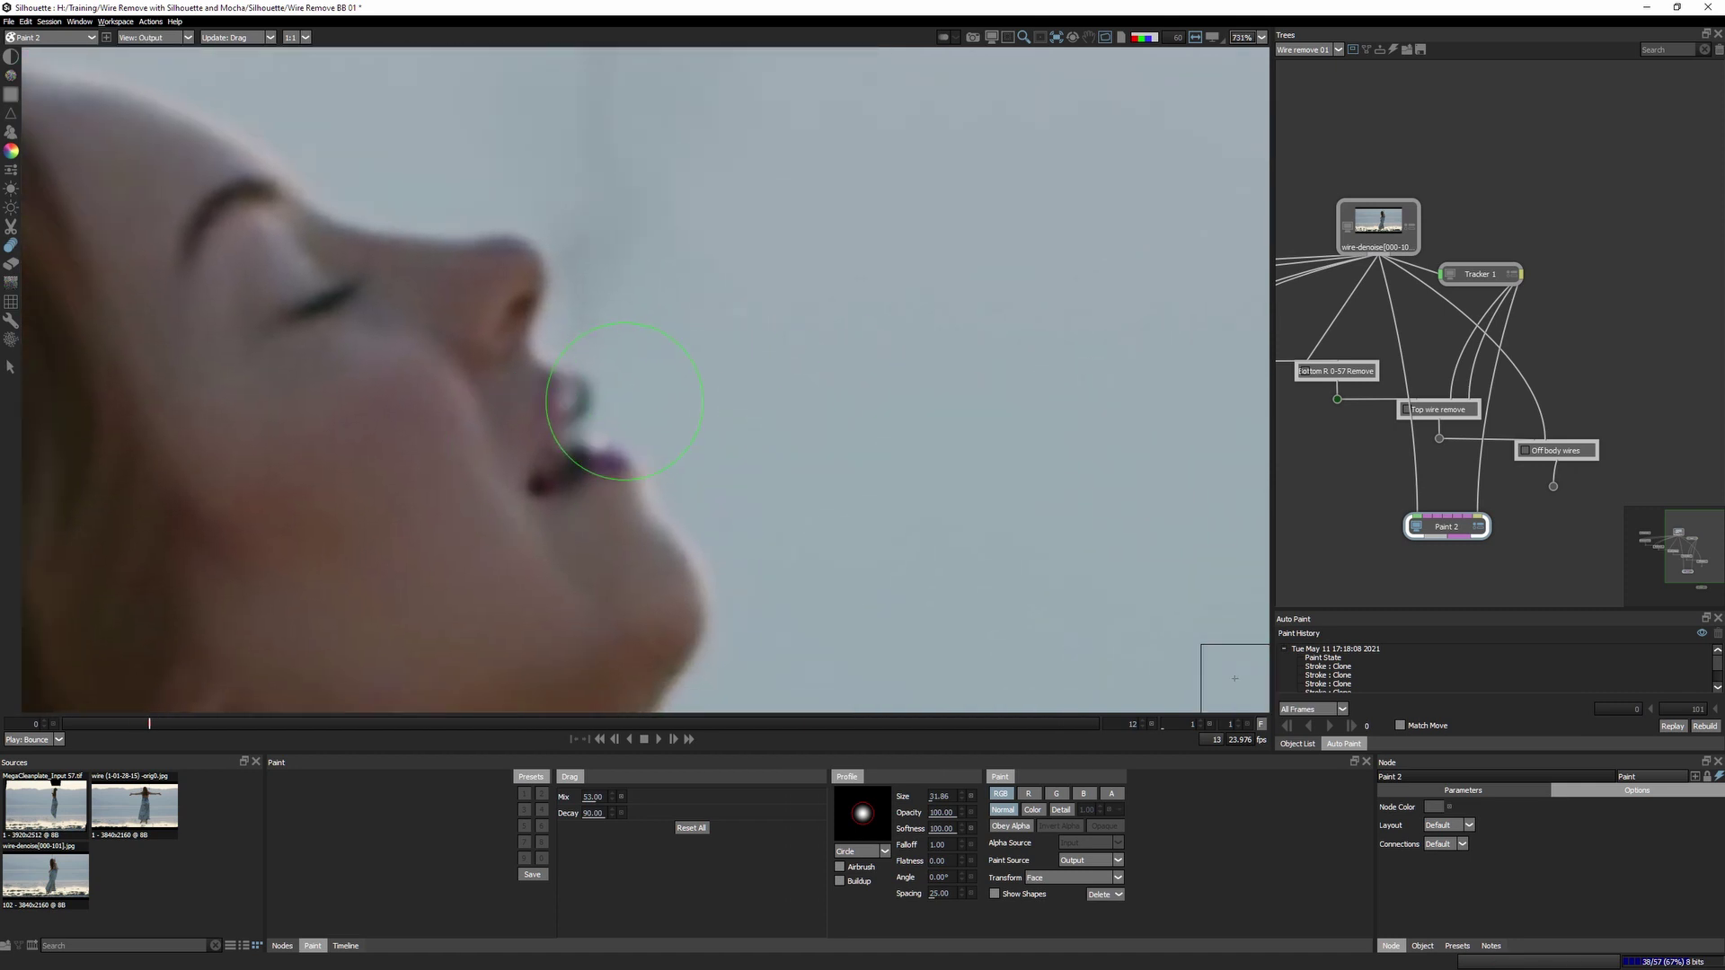
{"action": "left_click_drag", "start_coordinate": [648, 397], "coordinate": [602, 389]}
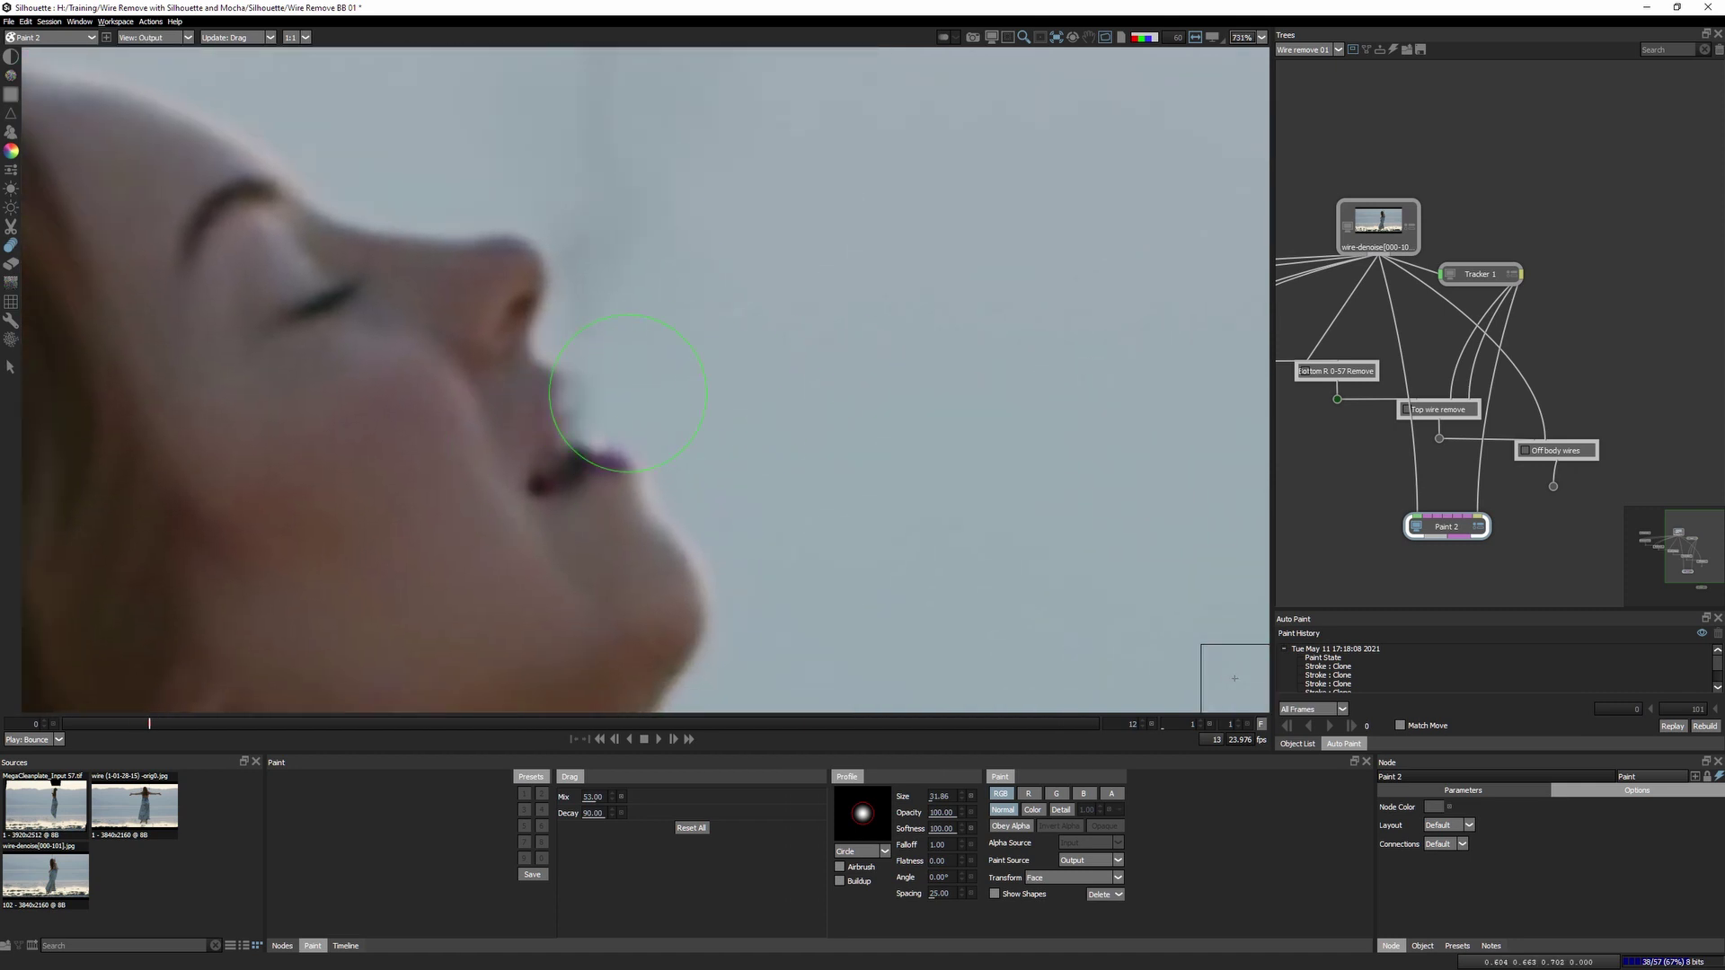
{"action": "left_click", "coordinate": [11, 151]}
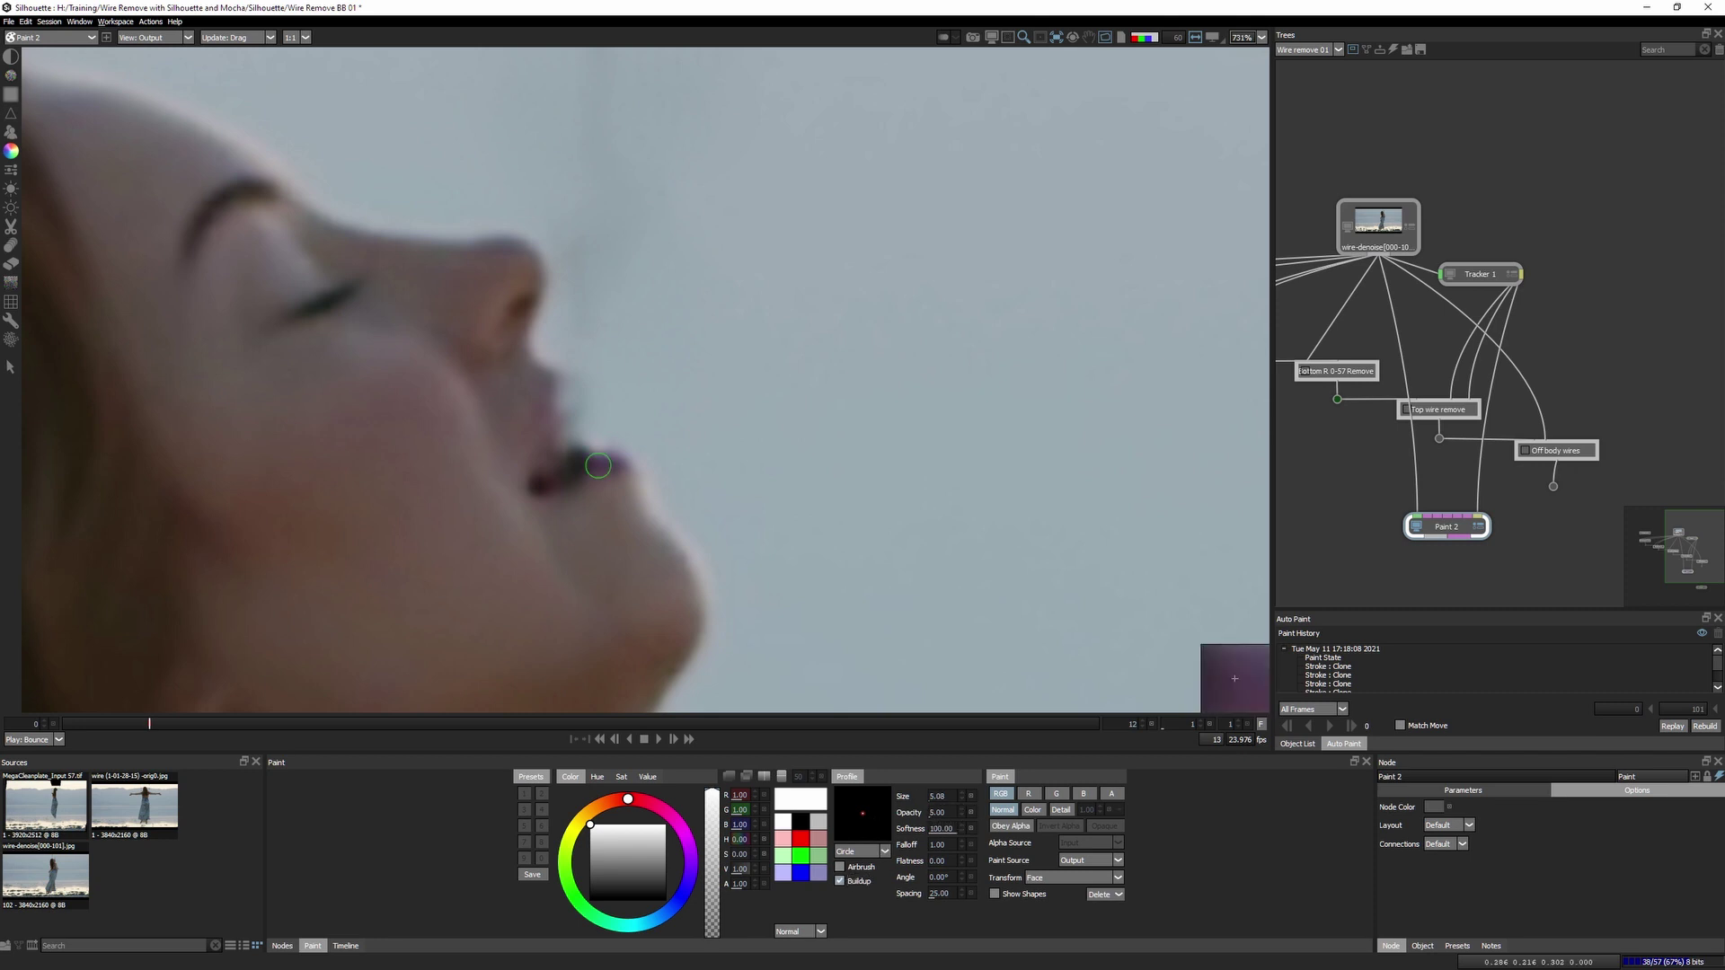
Paint the lips with sampled lip and skin tones, comparing against the original.
{"action": "left_click", "coordinate": [592, 466], "text": "ctrl"}
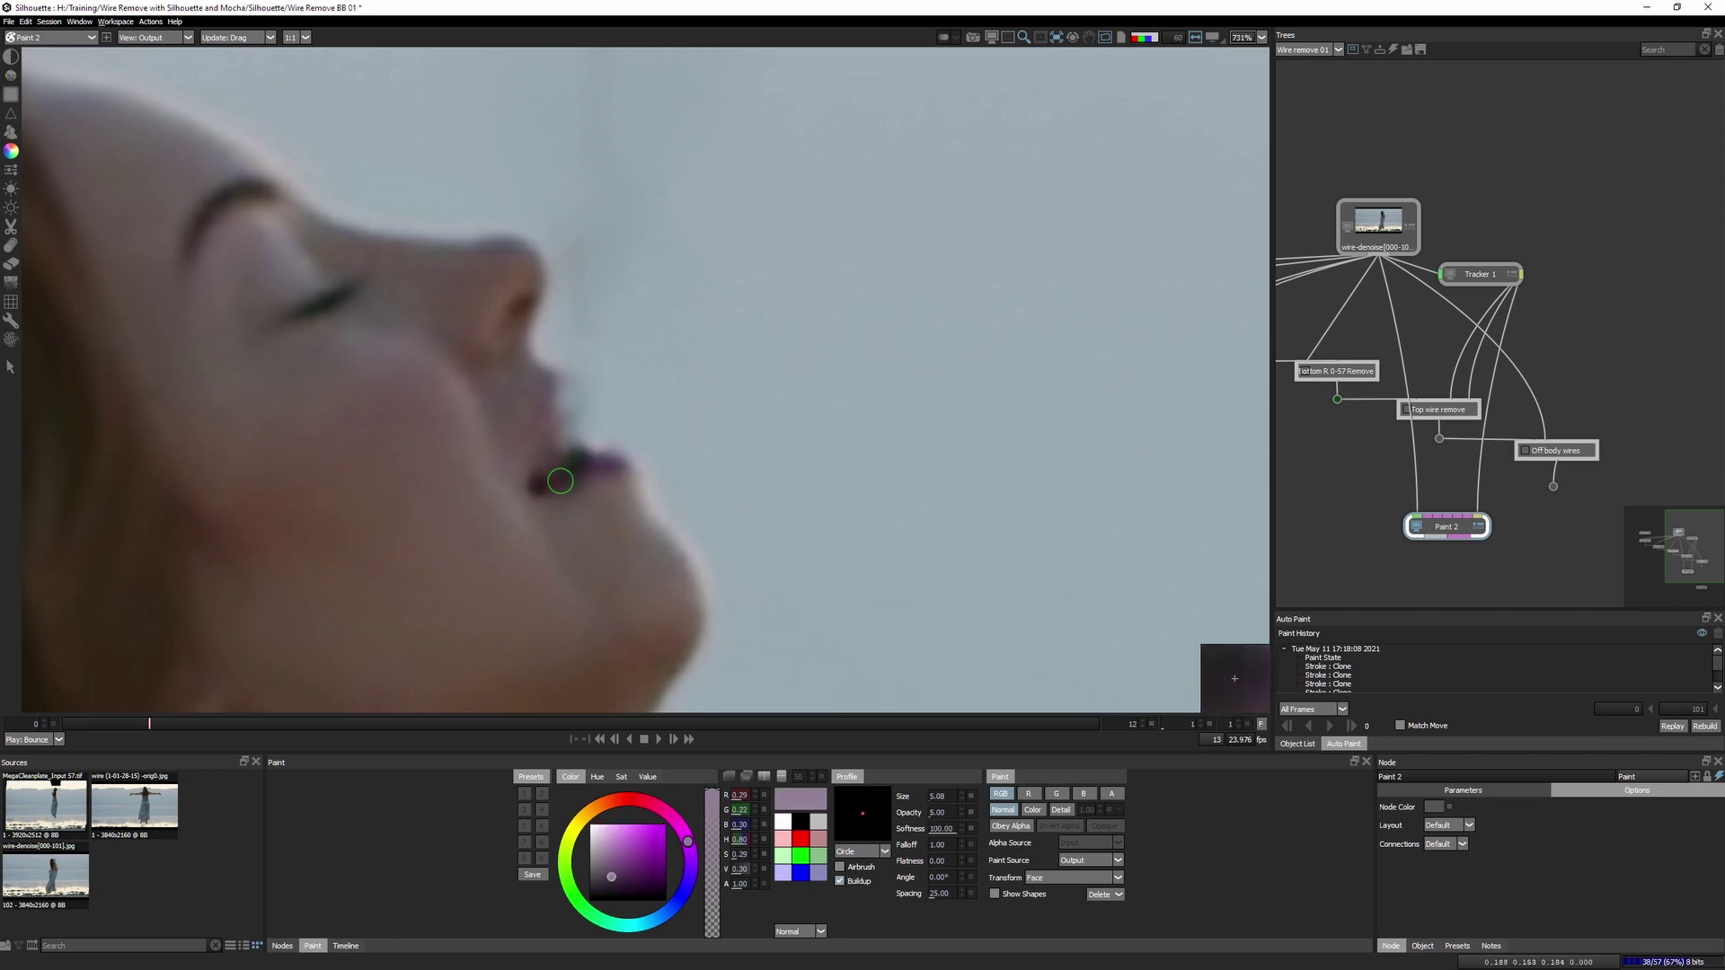
{"action": "left_click", "coordinate": [555, 474], "text": "ctrl"}
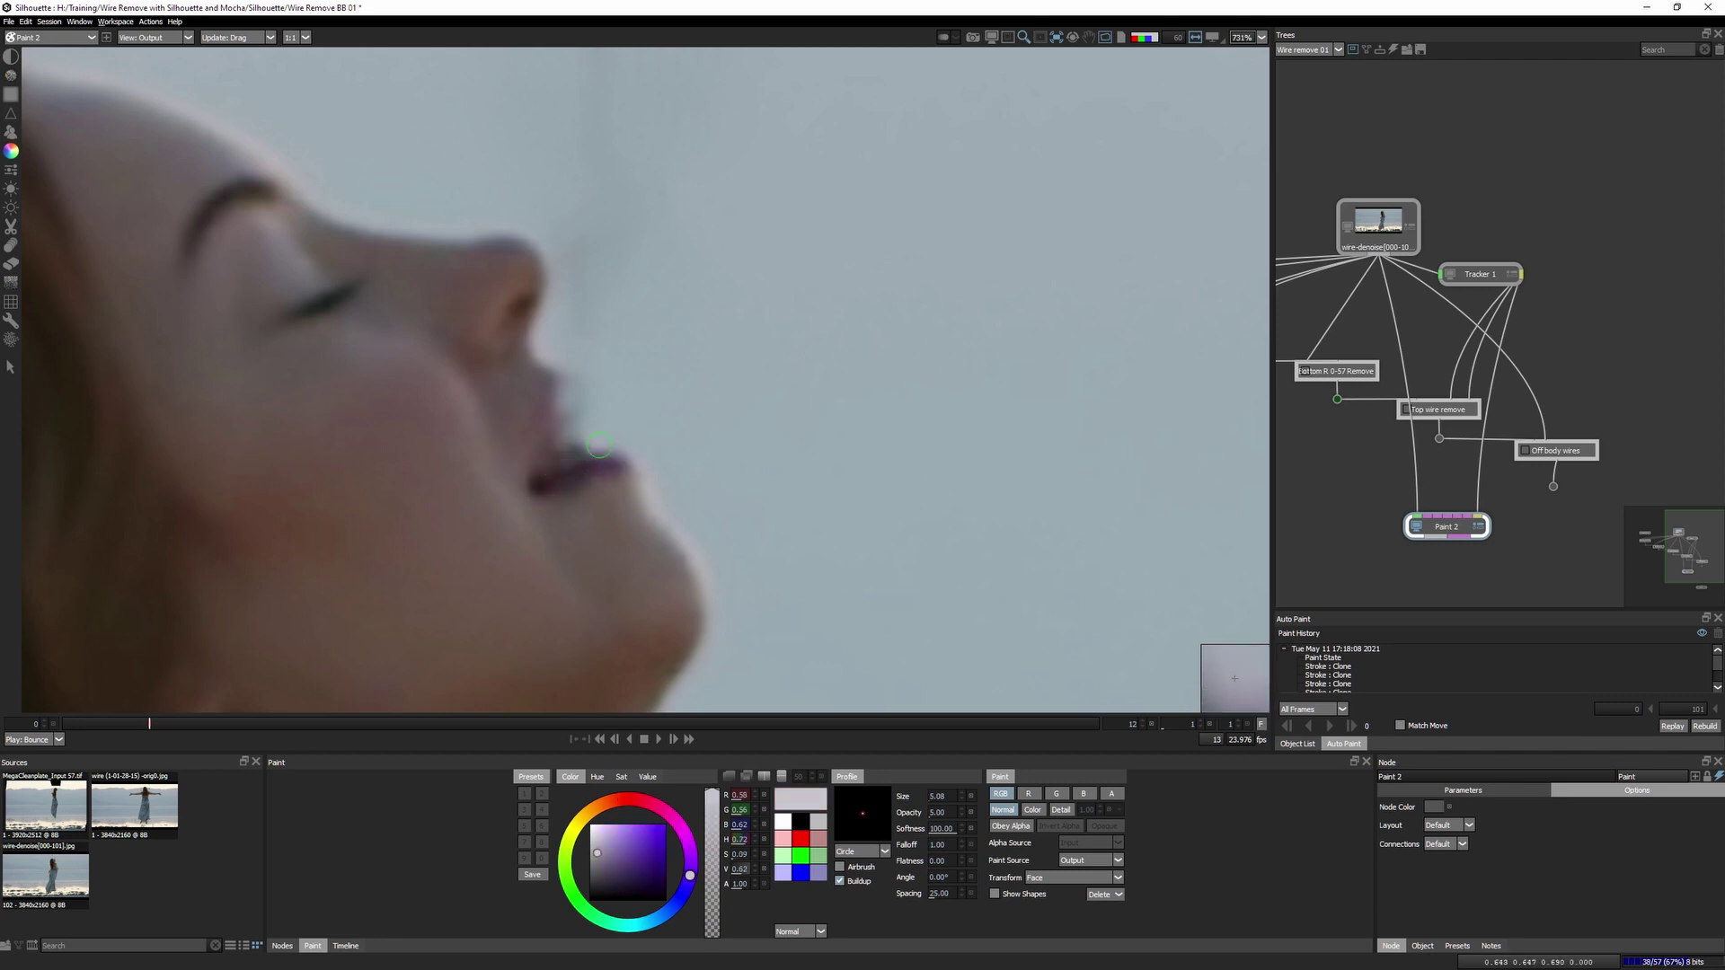
{"action": "left_click", "coordinate": [558, 393], "text": "ctrl"}
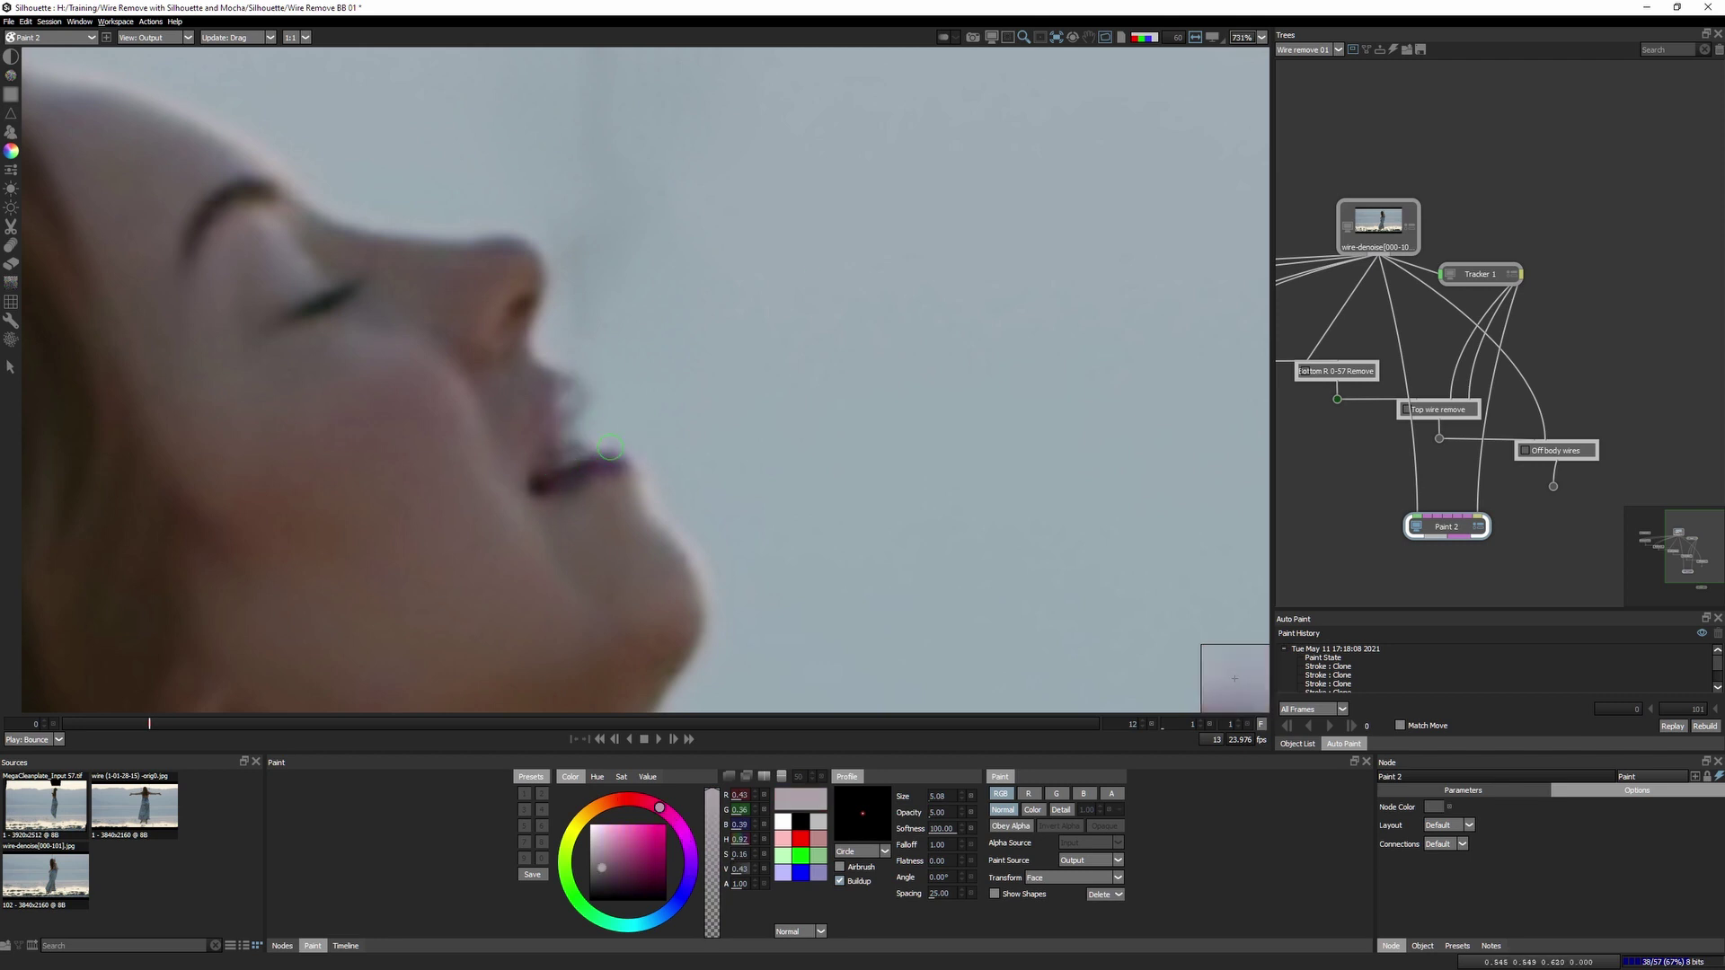
{"action": "key", "text": "1"}
{"action": "key", "text": "3"}
{"action": "key", "text": "1"}
{"action": "key", "text": "3"}
{"action": "key", "text": "1"}
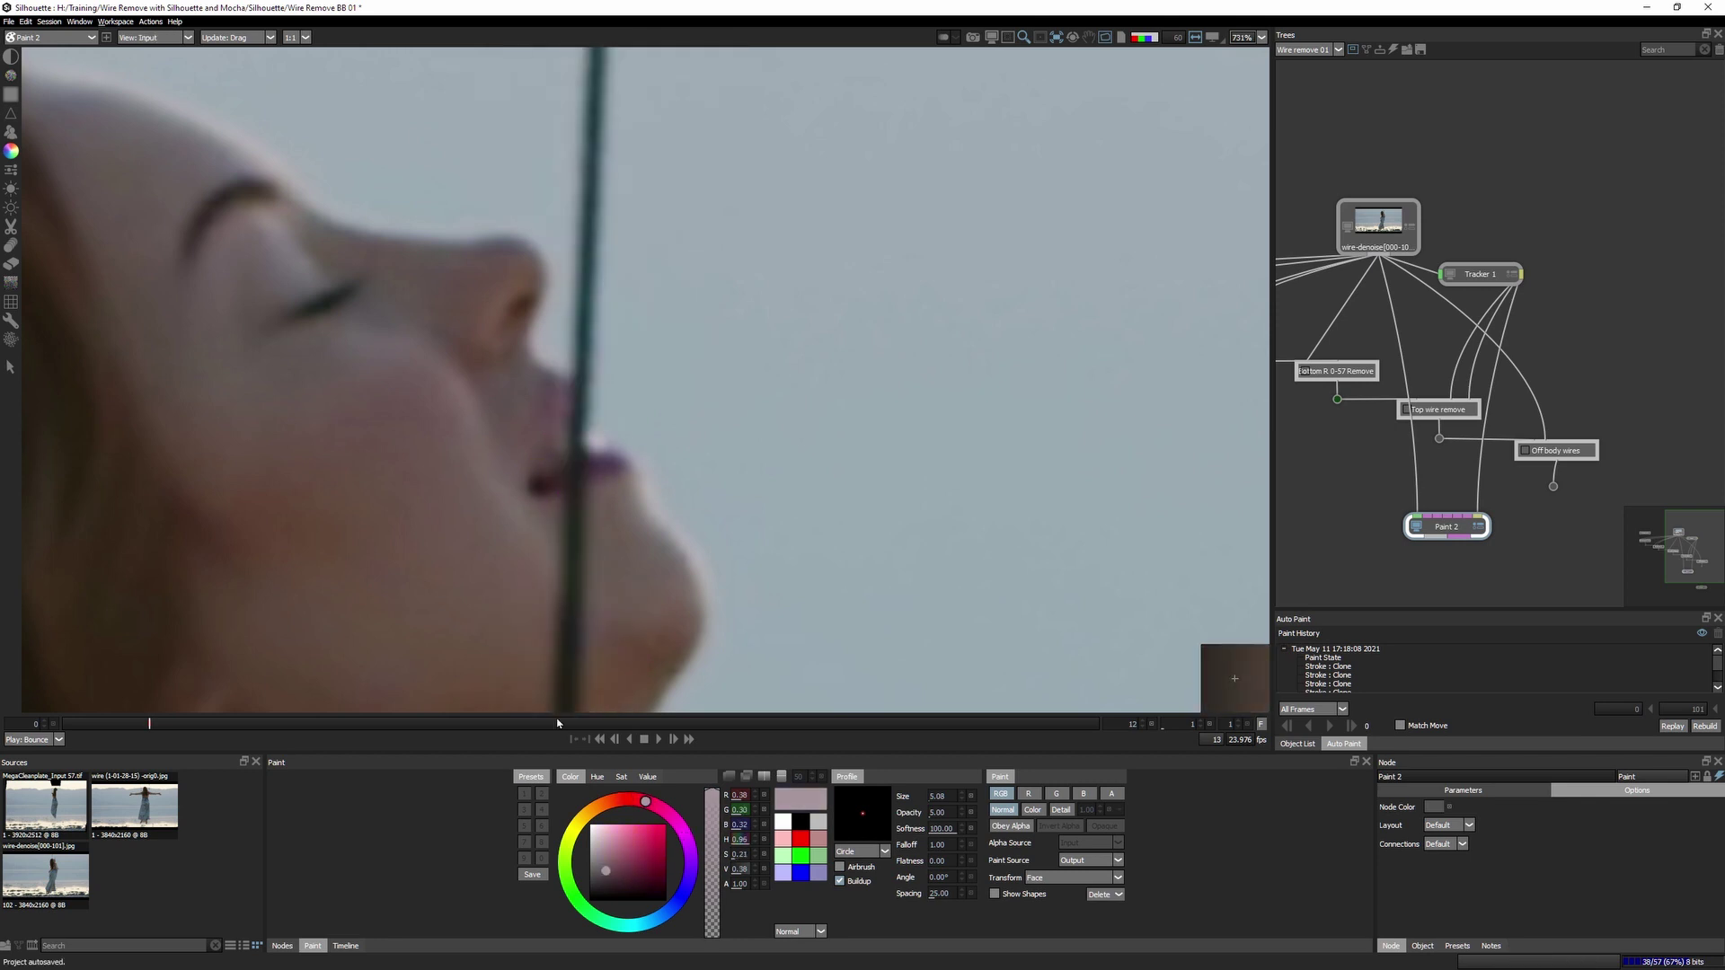
Erase stray strokes, paint the neck with a greyer skin tone, and fit the frame.
{"action": "key", "text": "3"}
{"action": "key", "text": "1"}
{"action": "key", "text": "e"}
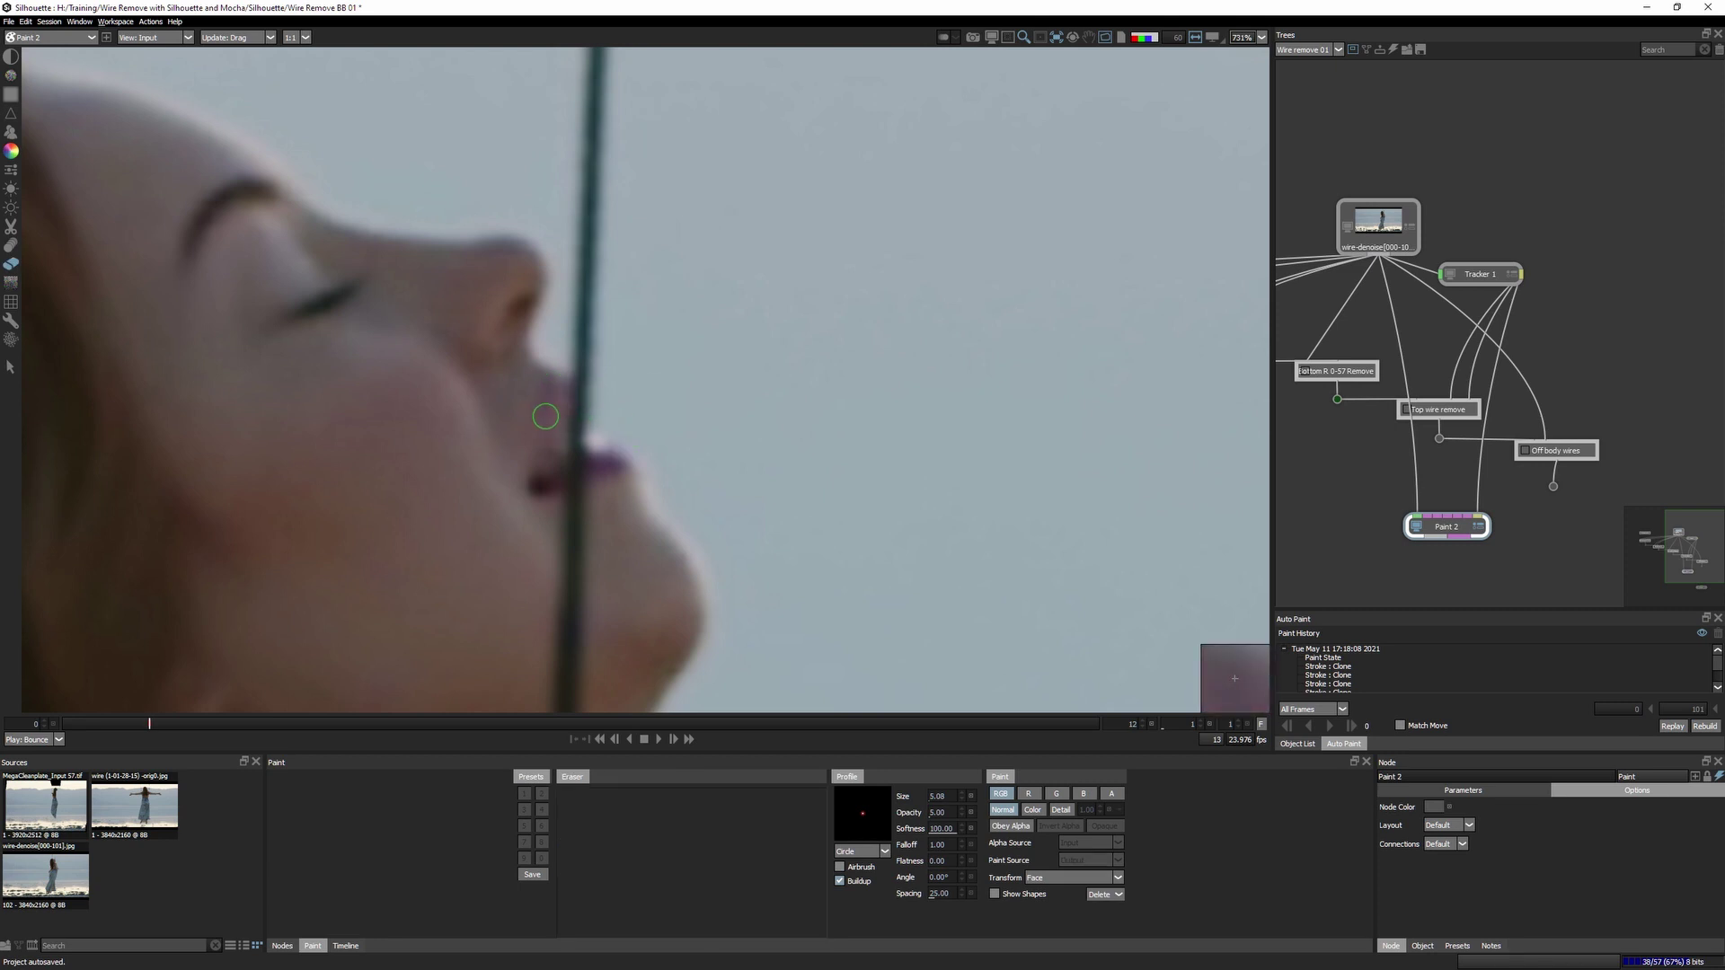
{"action": "key", "text": "3"}
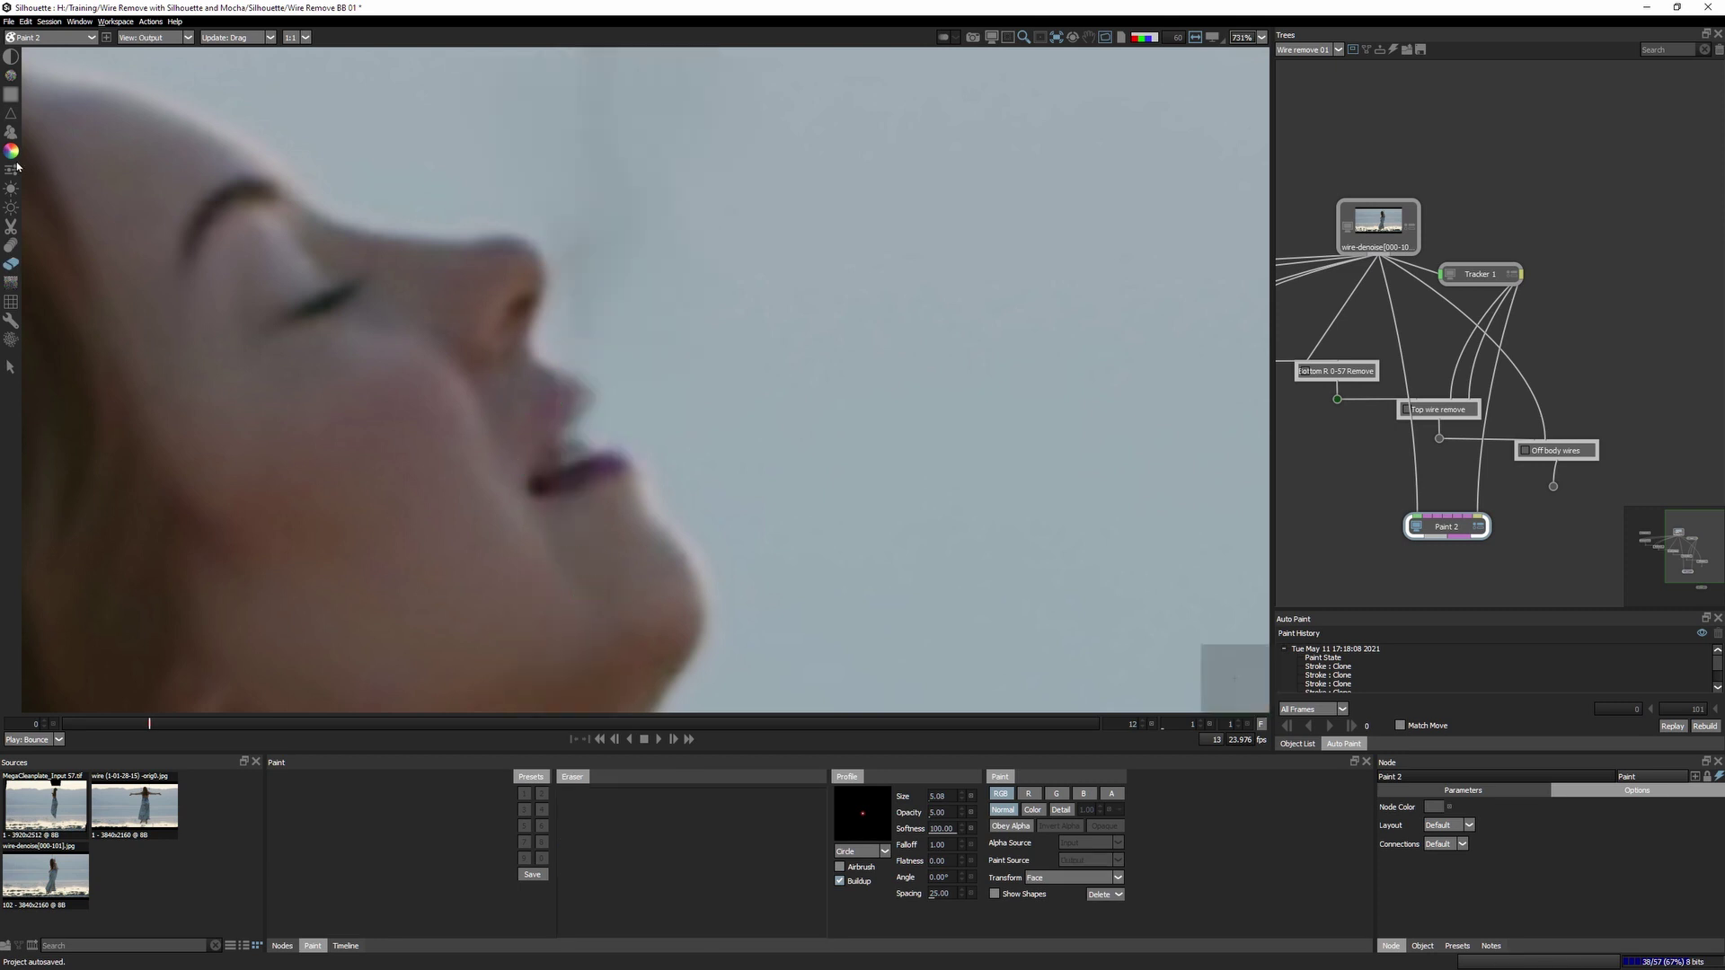
{"action": "key", "text": "b"}
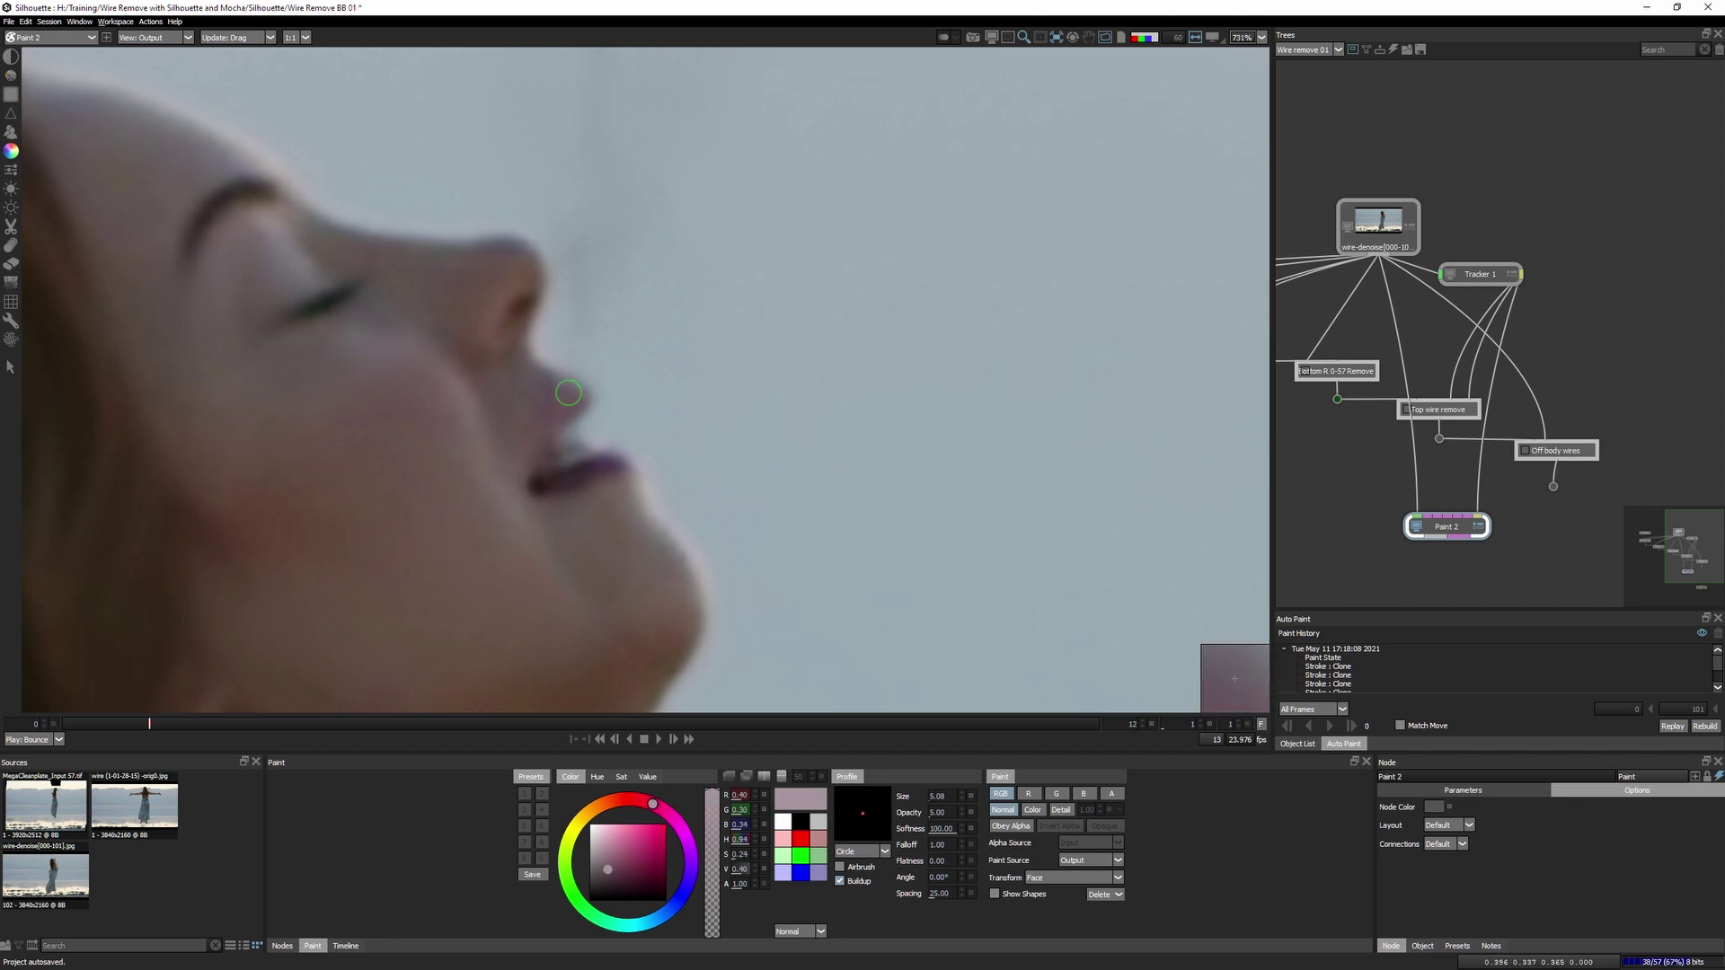
{"action": "key", "text": "f"}
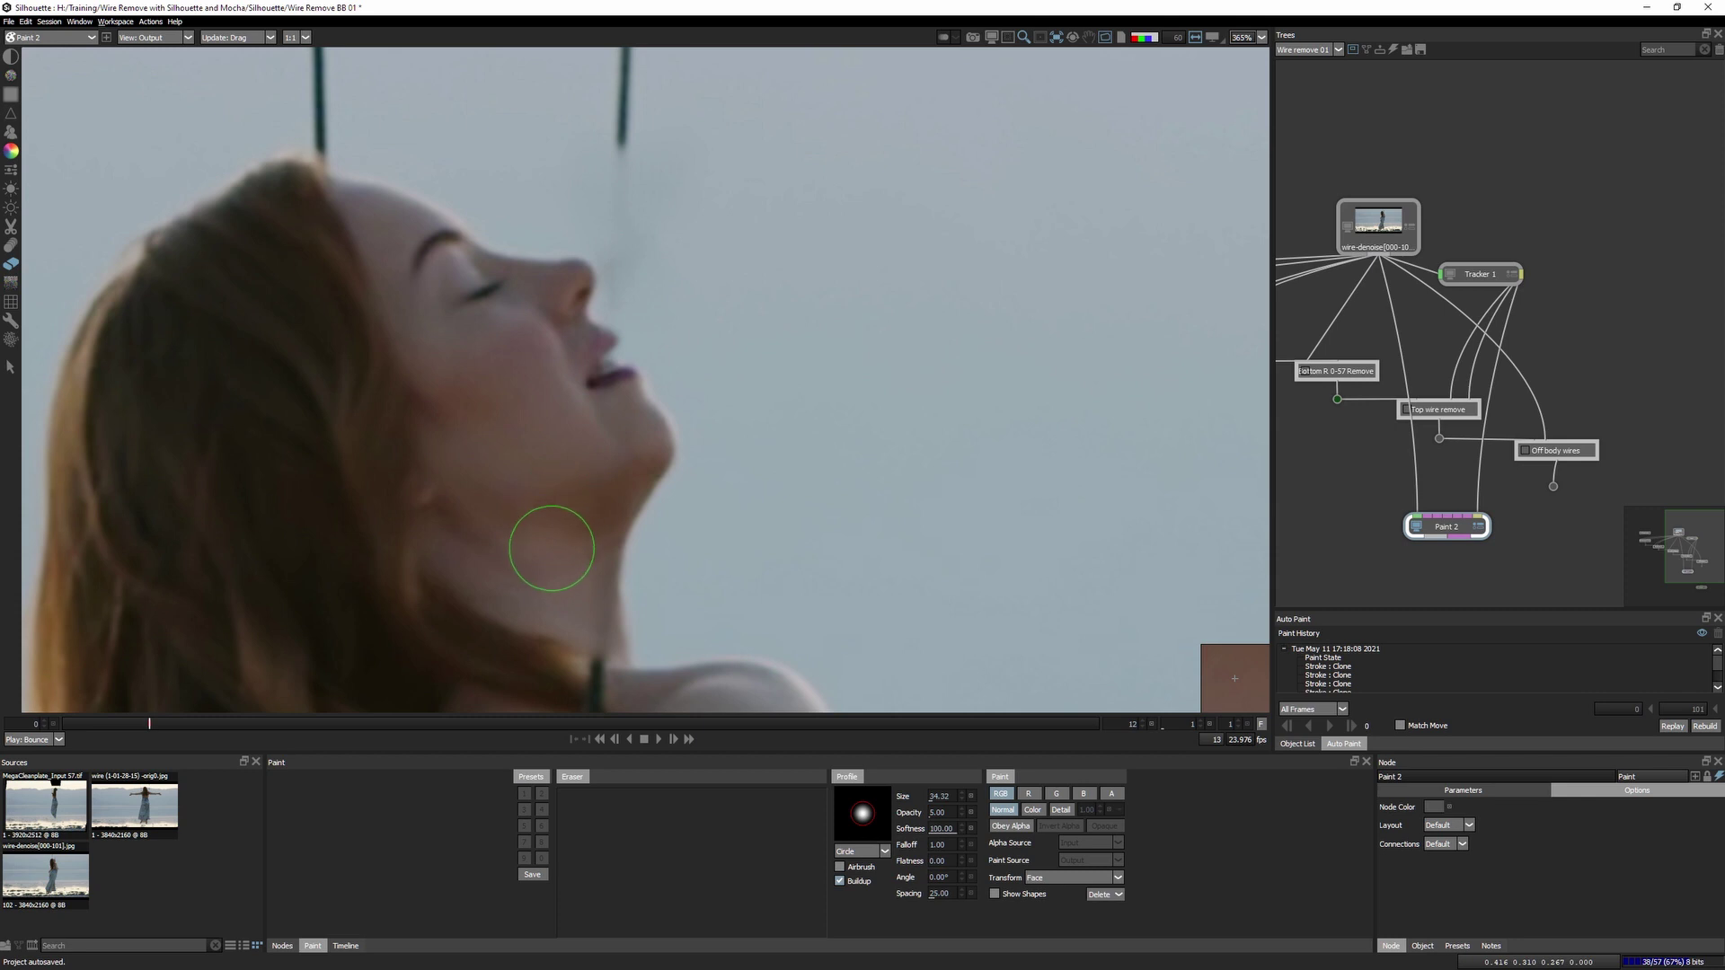
{"action": "key", "text": "c"}
{"action": "mouse_move", "coordinate": [564, 540]}
{"action": "left_mouse_down"}
{"action": "mouse_move", "coordinate": [598, 632]}
{"action": "mouse_move", "coordinate": [620, 289]}
{"action": "left_mouse_up"}
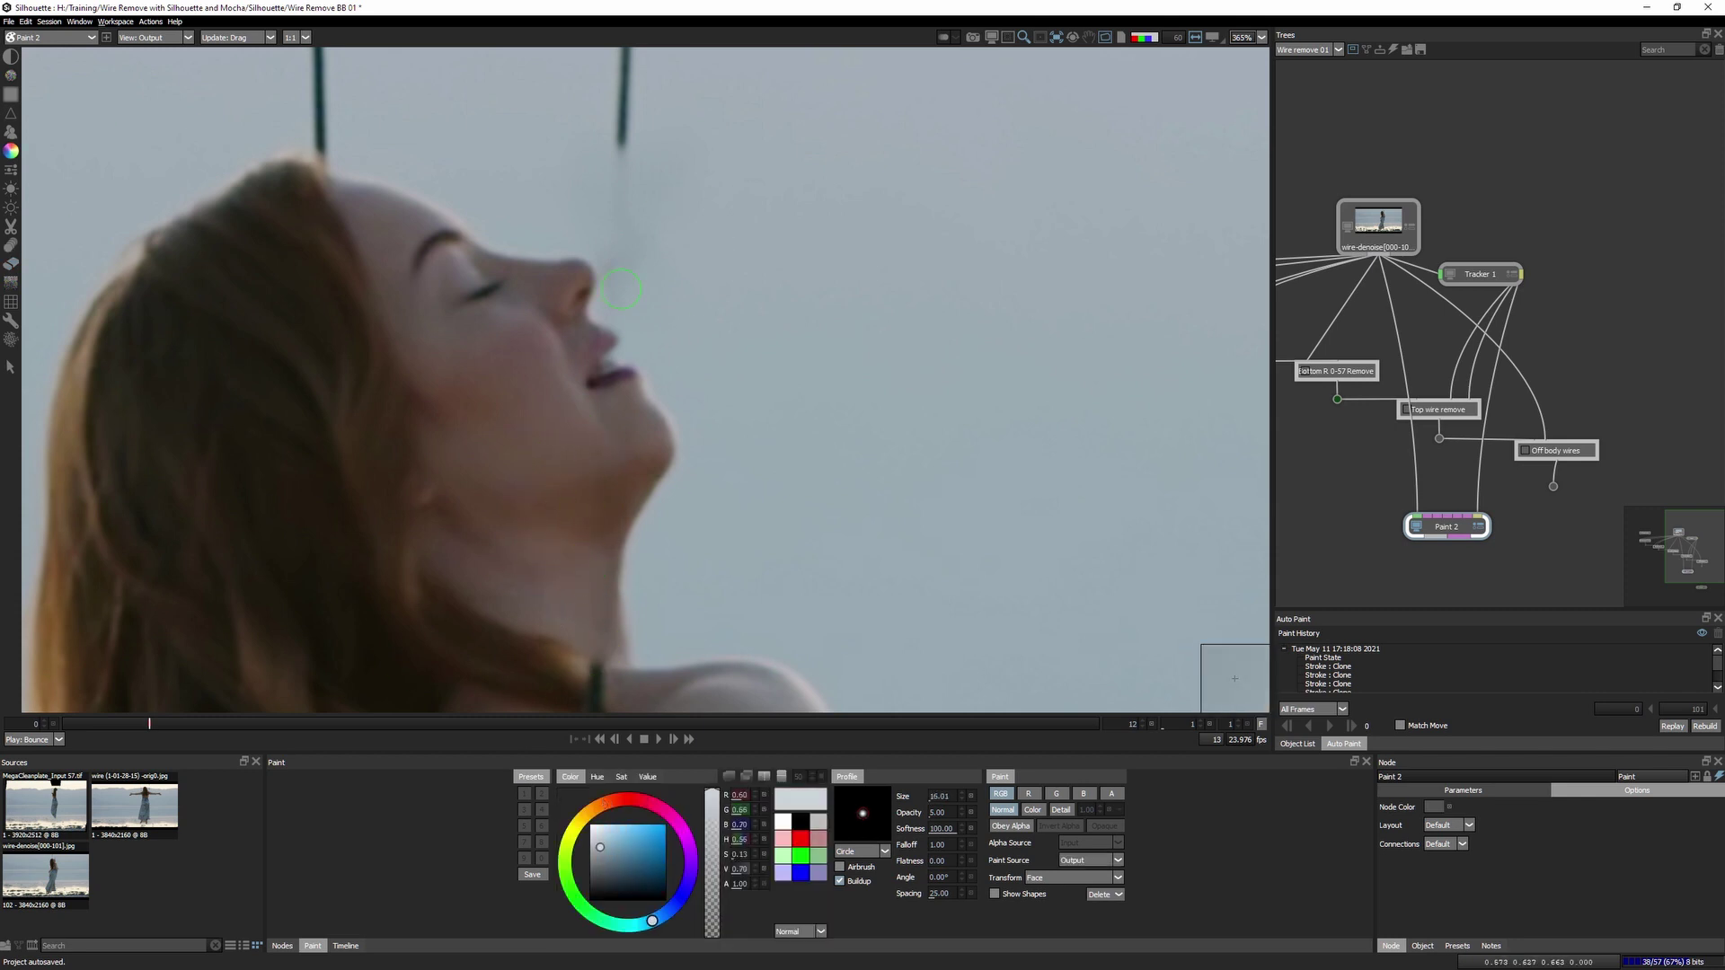
{"action": "key", "text": "f"}
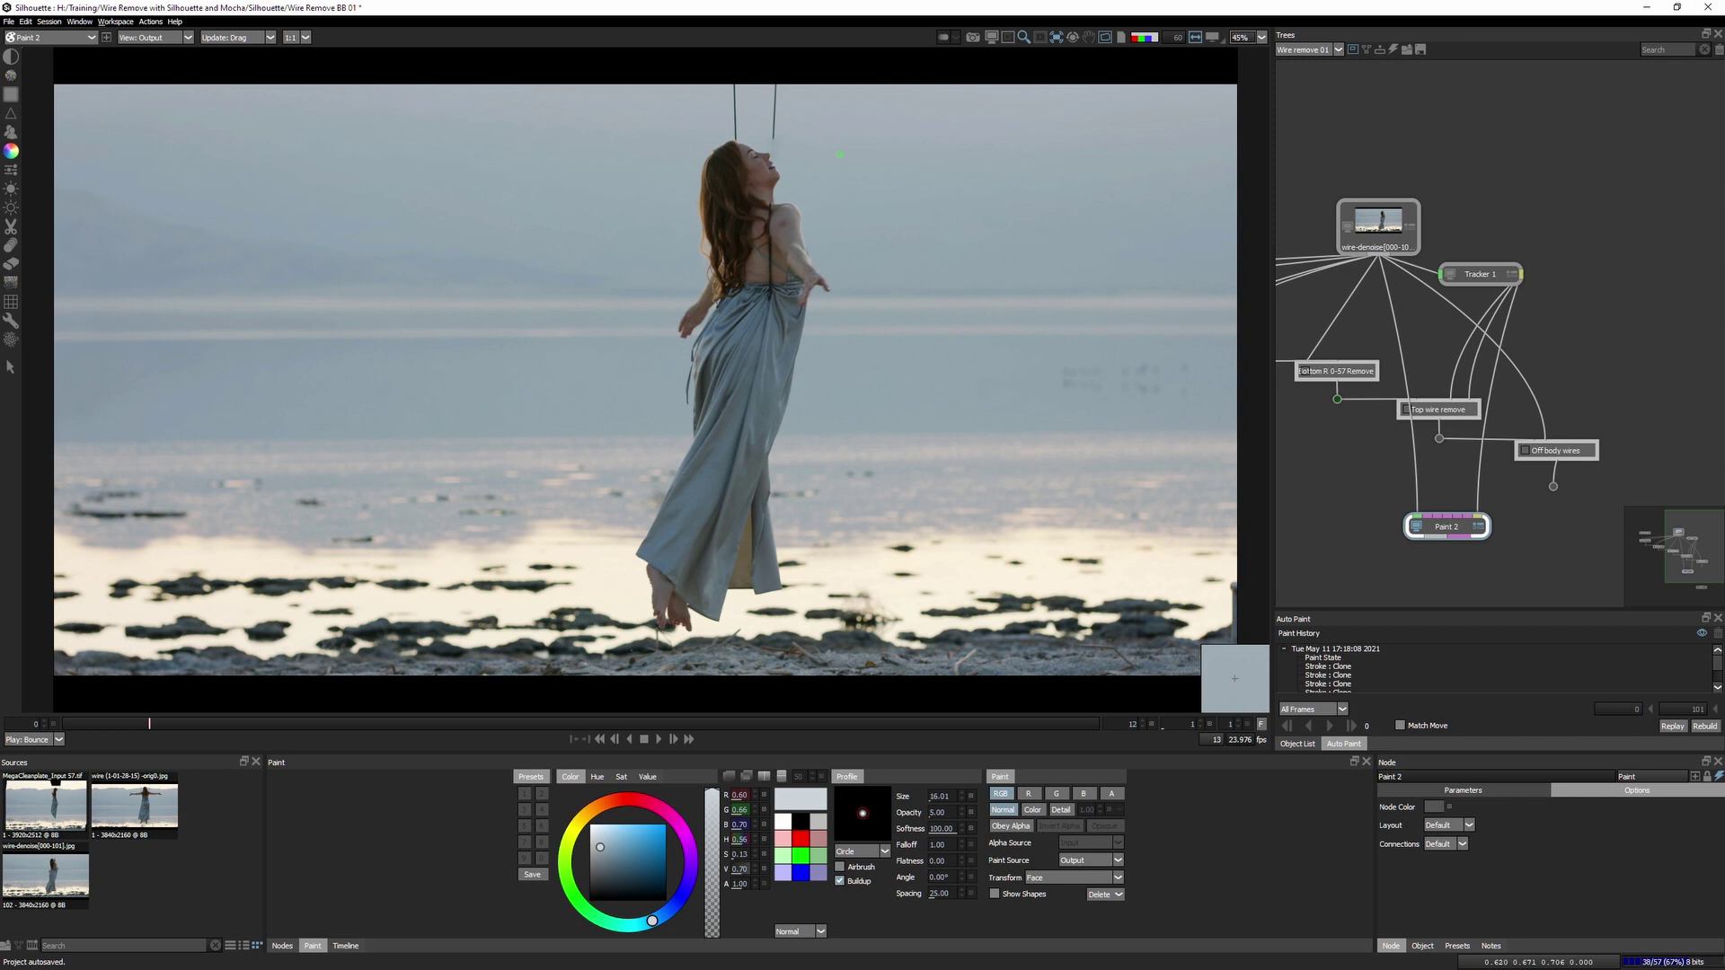
With the Clone tool, advance one frame and make the clone source frame absolute.
{"action": "left_click", "coordinate": [11, 132]}
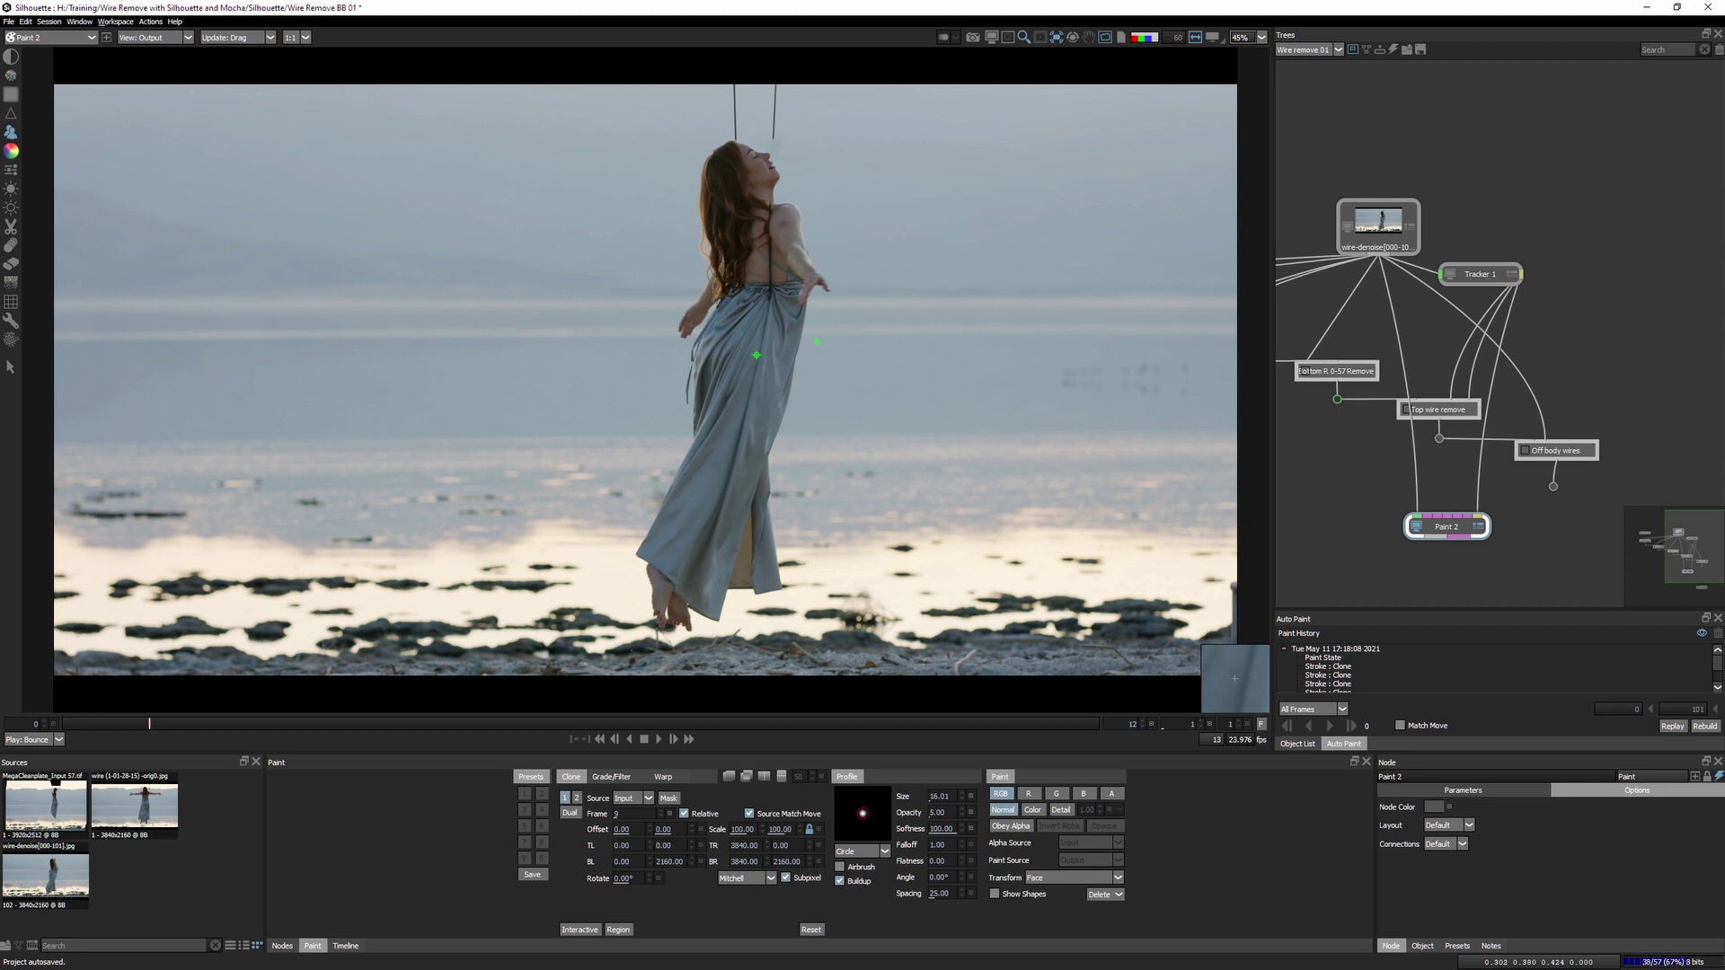
{"action": "scroll", "coordinate": [816, 128], "scroll_direction": "up", "scroll_amount": 5}
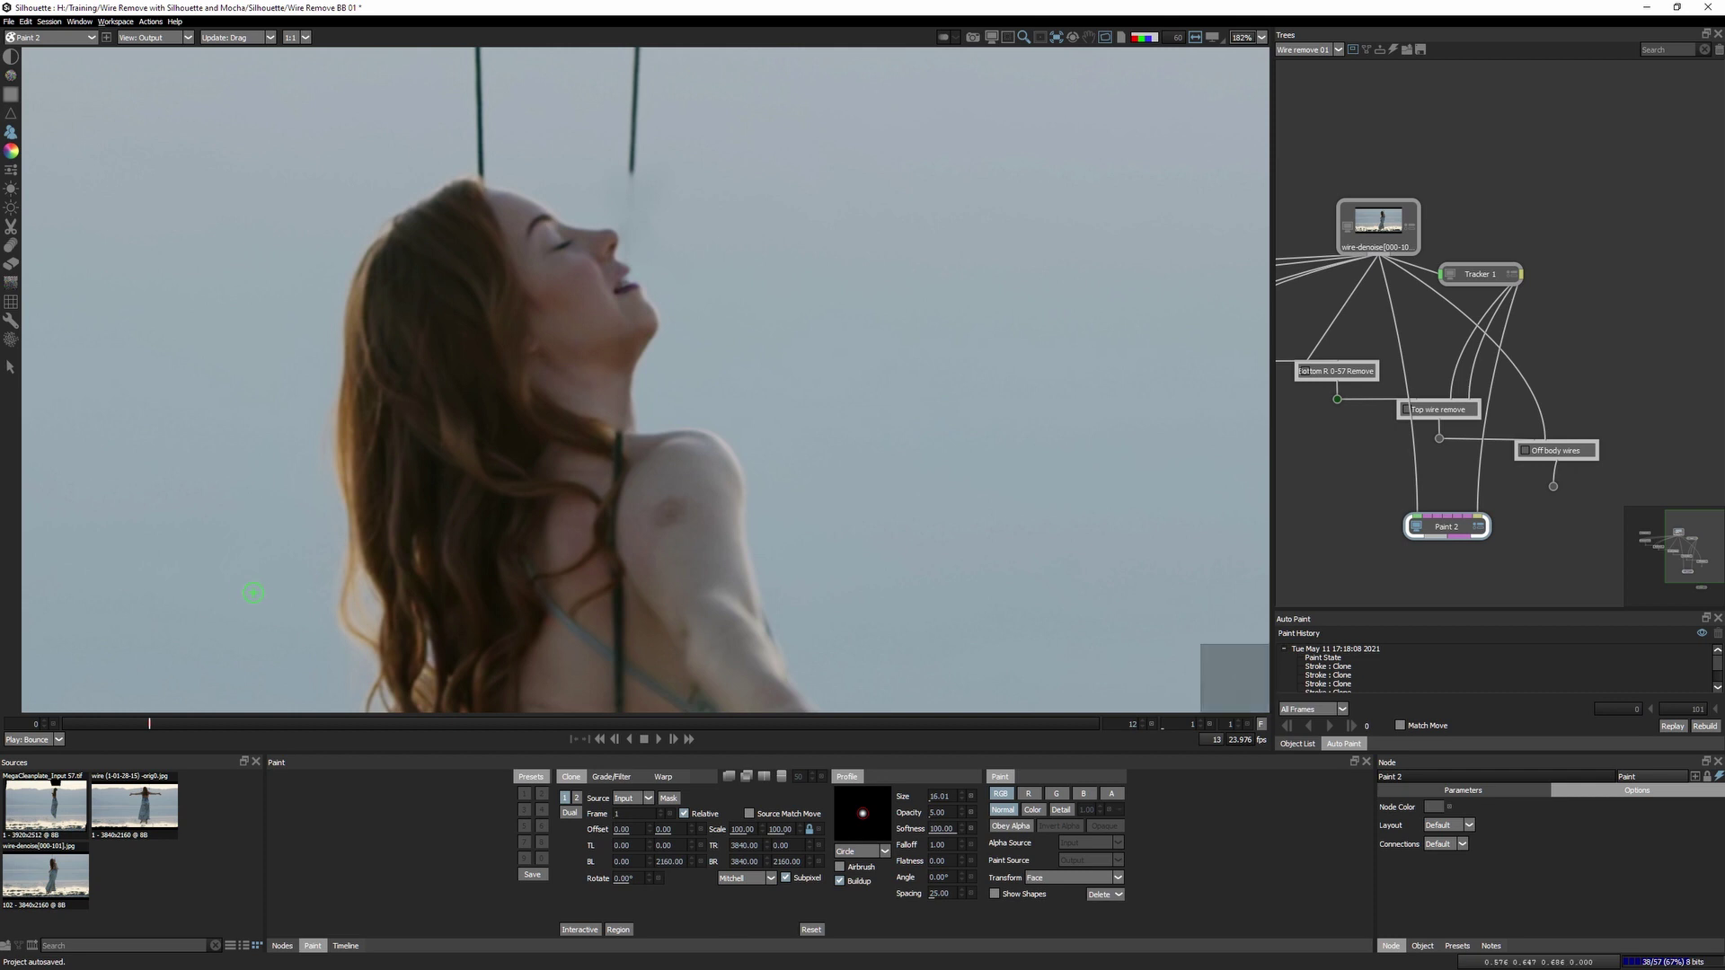
{"action": "key", "text": "Right"}
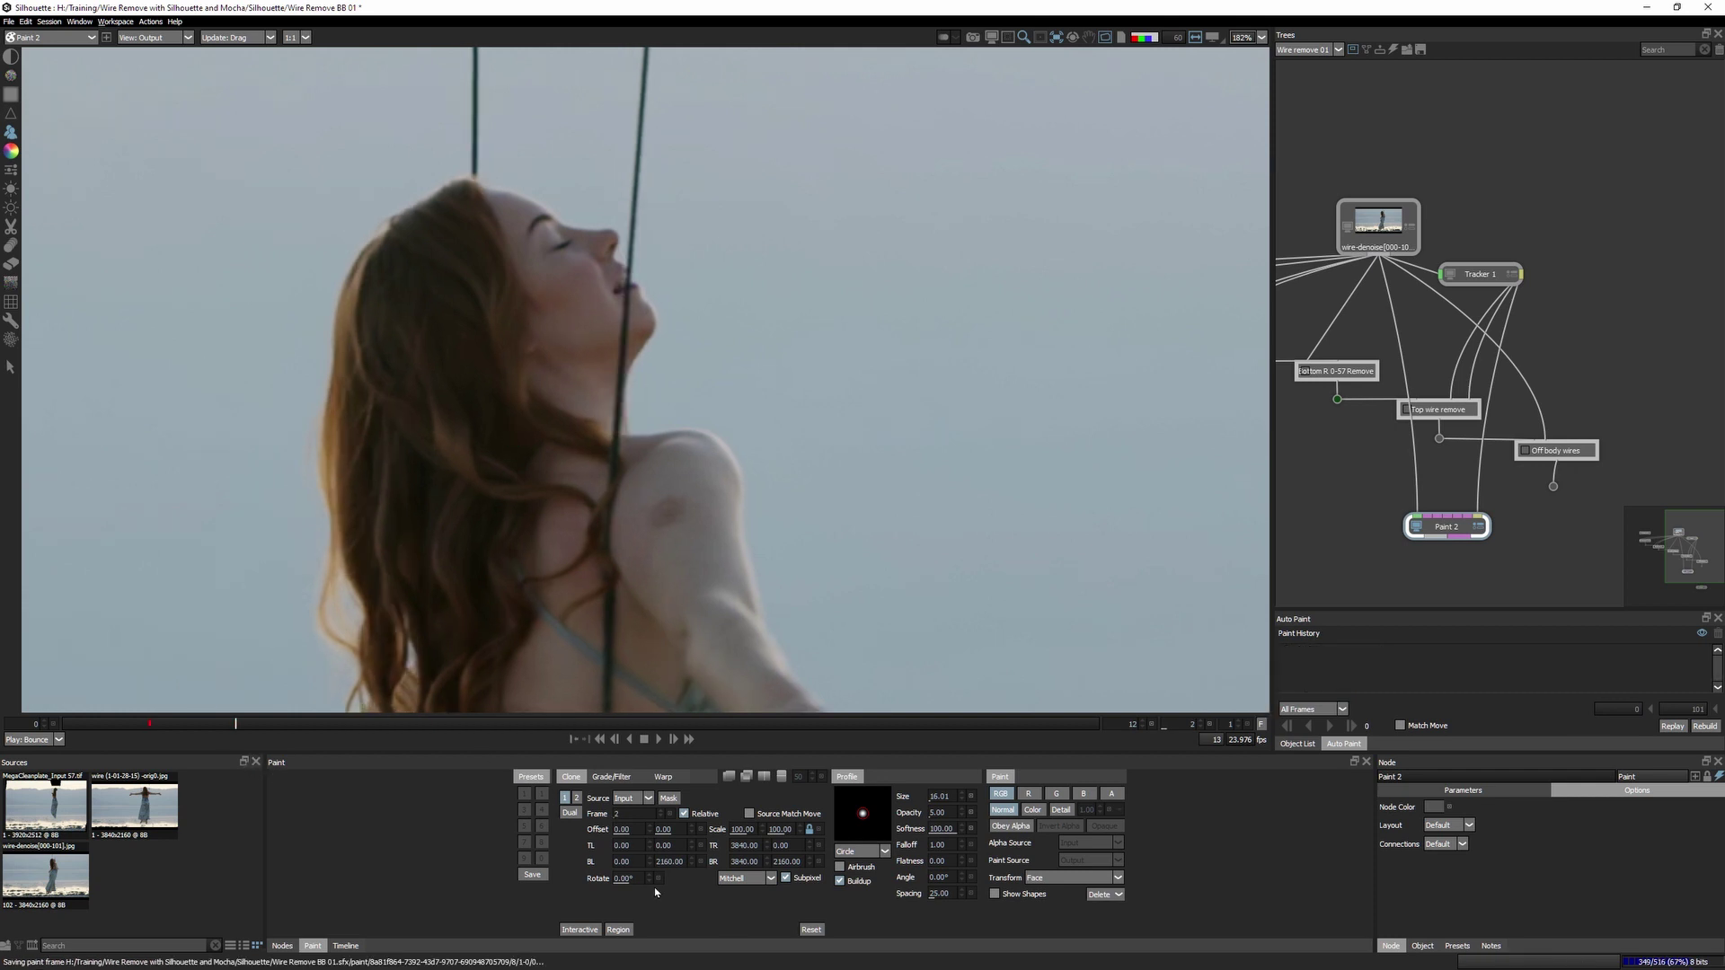
{"action": "left_click", "coordinate": [682, 815]}
Set the clone Frame to 1, enable Source Match Move, and switch Source from Input to Output.
{"action": "left_click", "coordinate": [592, 930]}
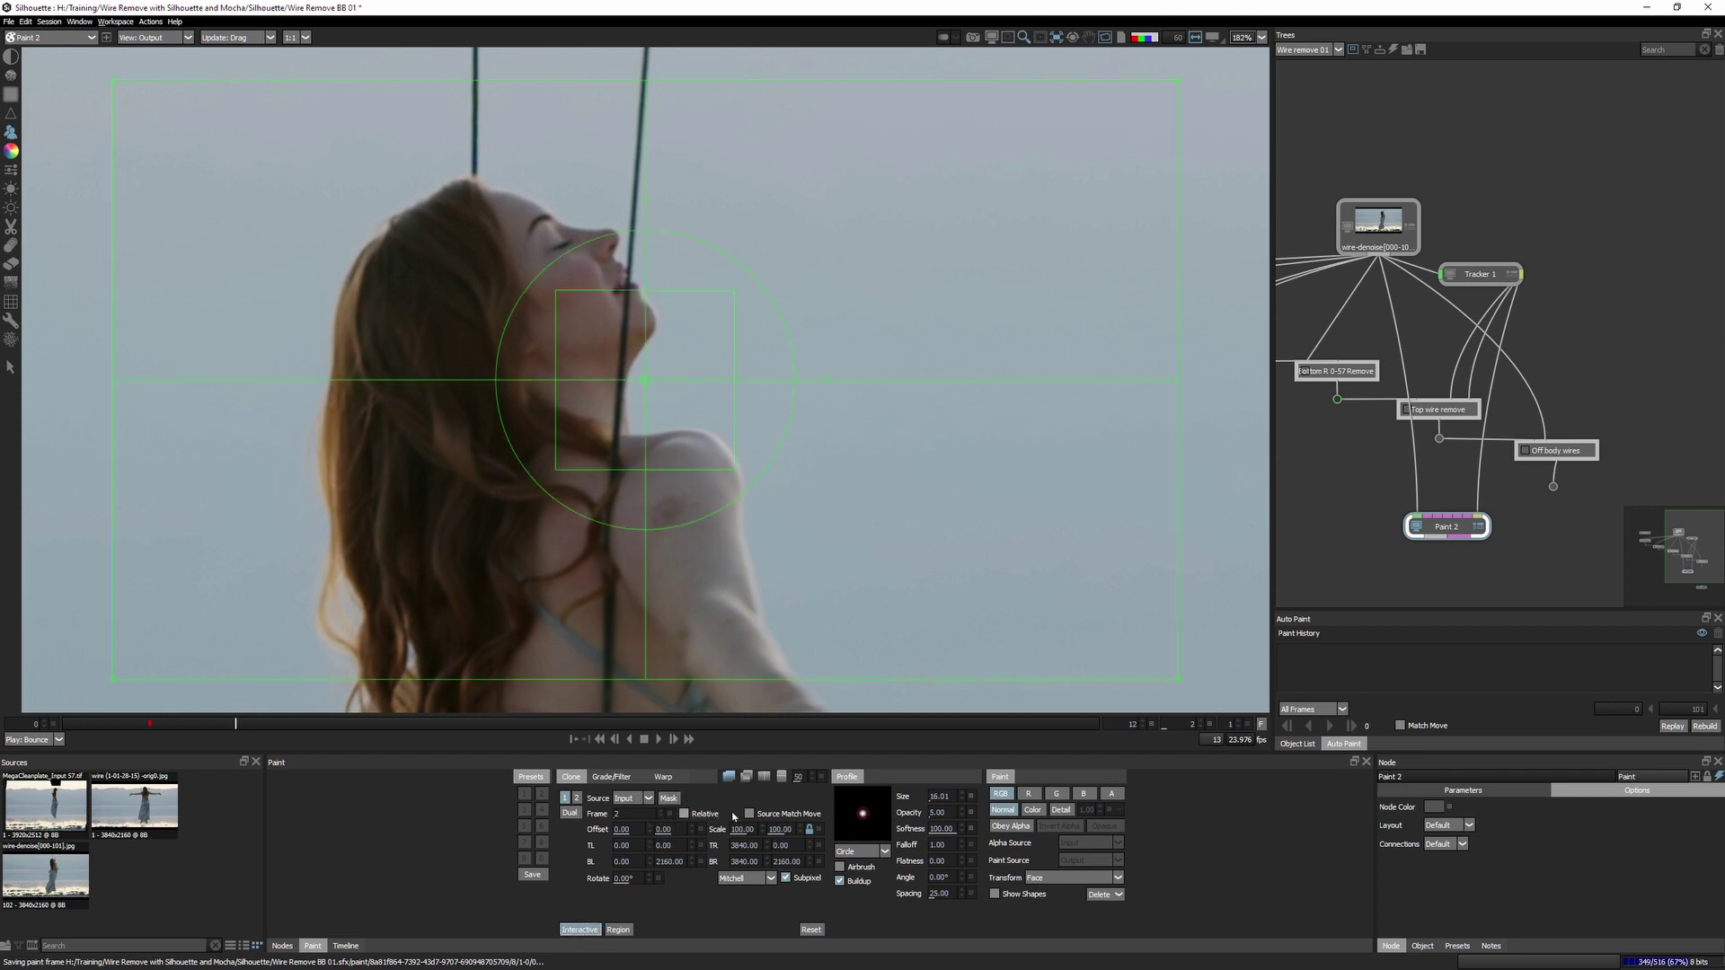
{"action": "left_click", "coordinate": [660, 816]}
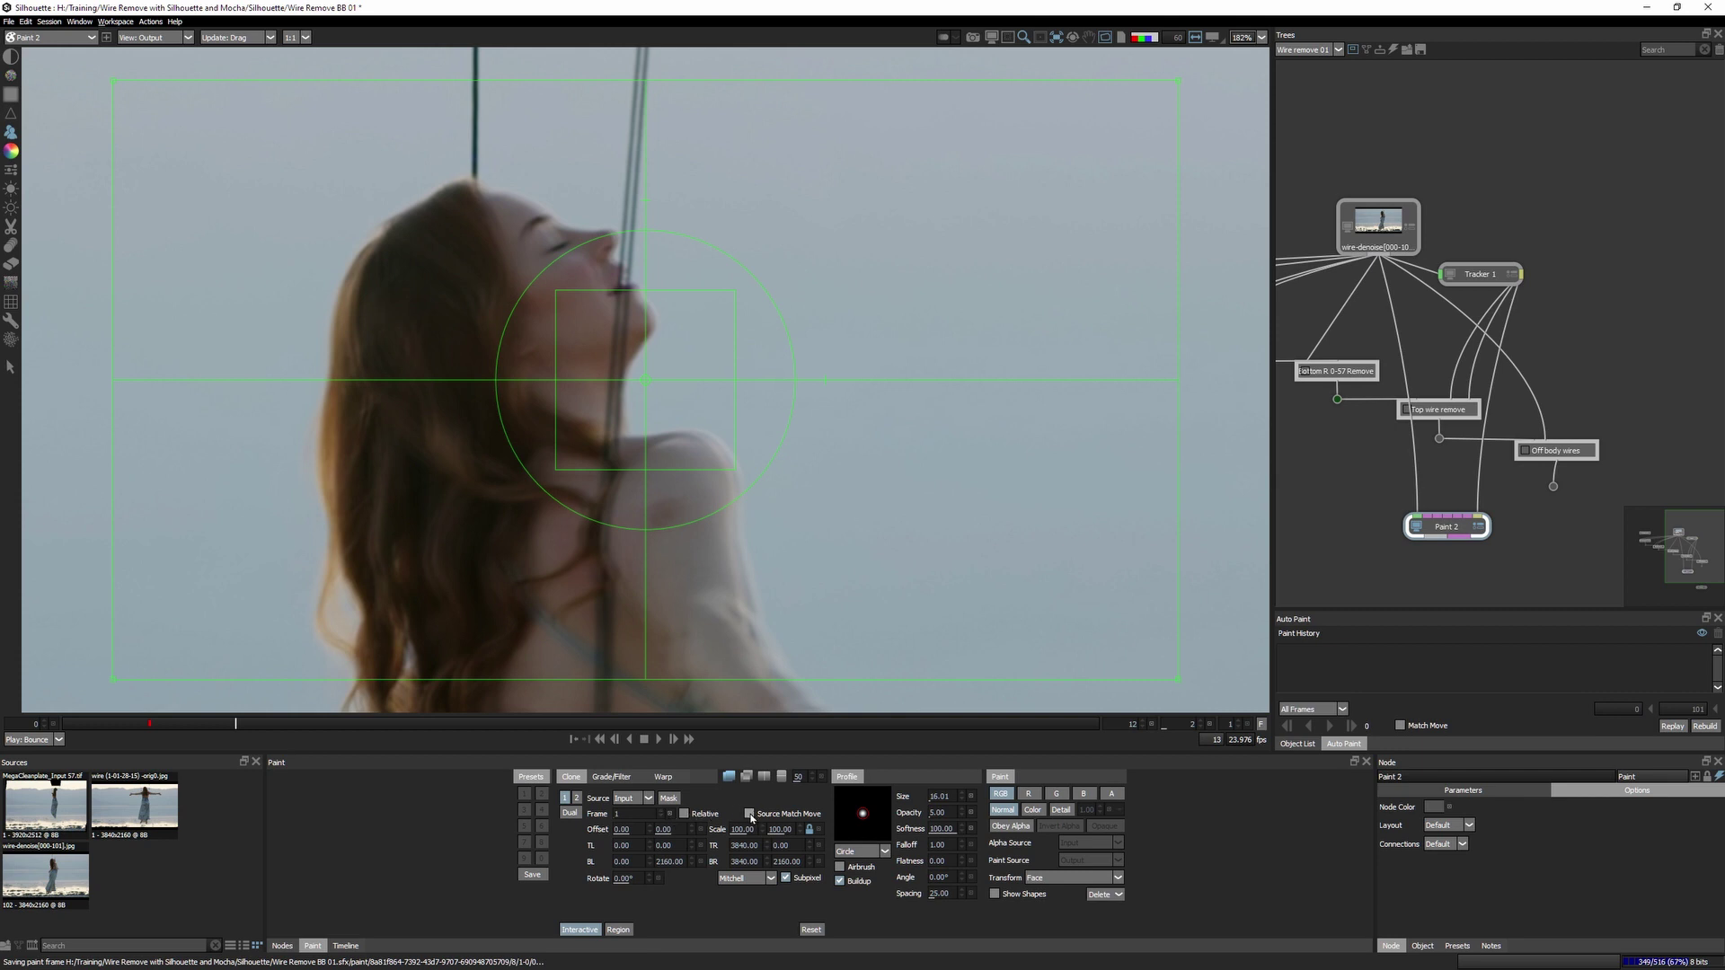
{"action": "left_click", "coordinate": [749, 814]}
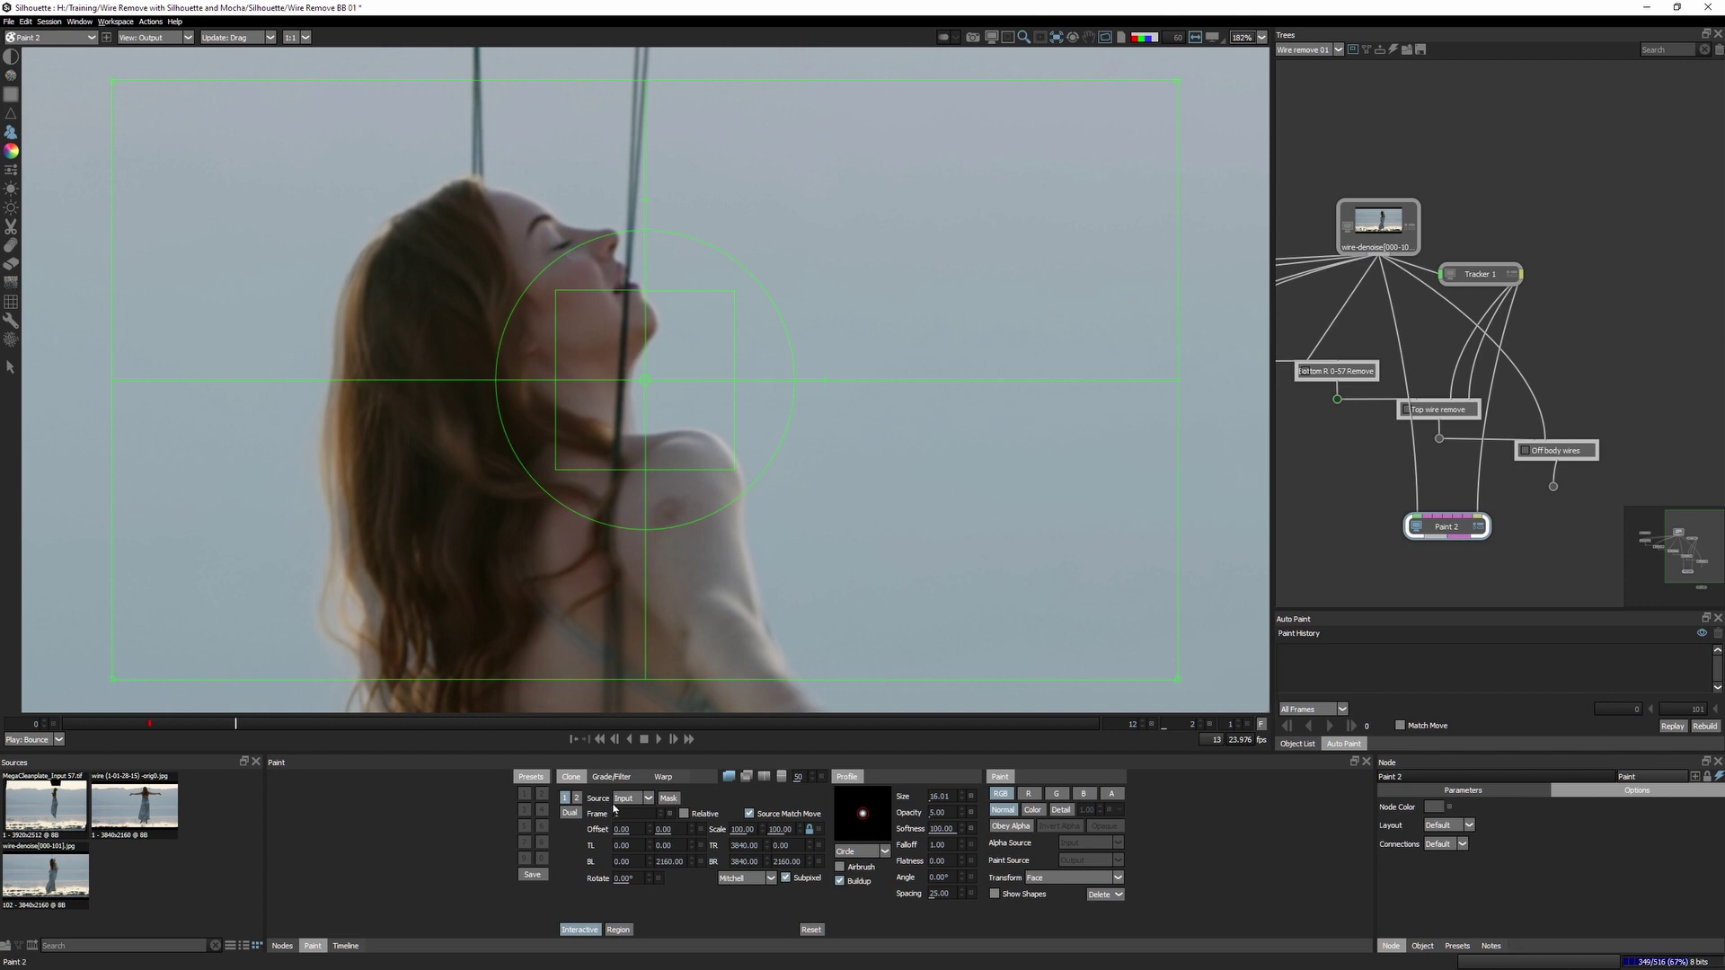
{"action": "left_click", "coordinate": [645, 804]}
{"action": "left_click", "coordinate": [643, 812]}
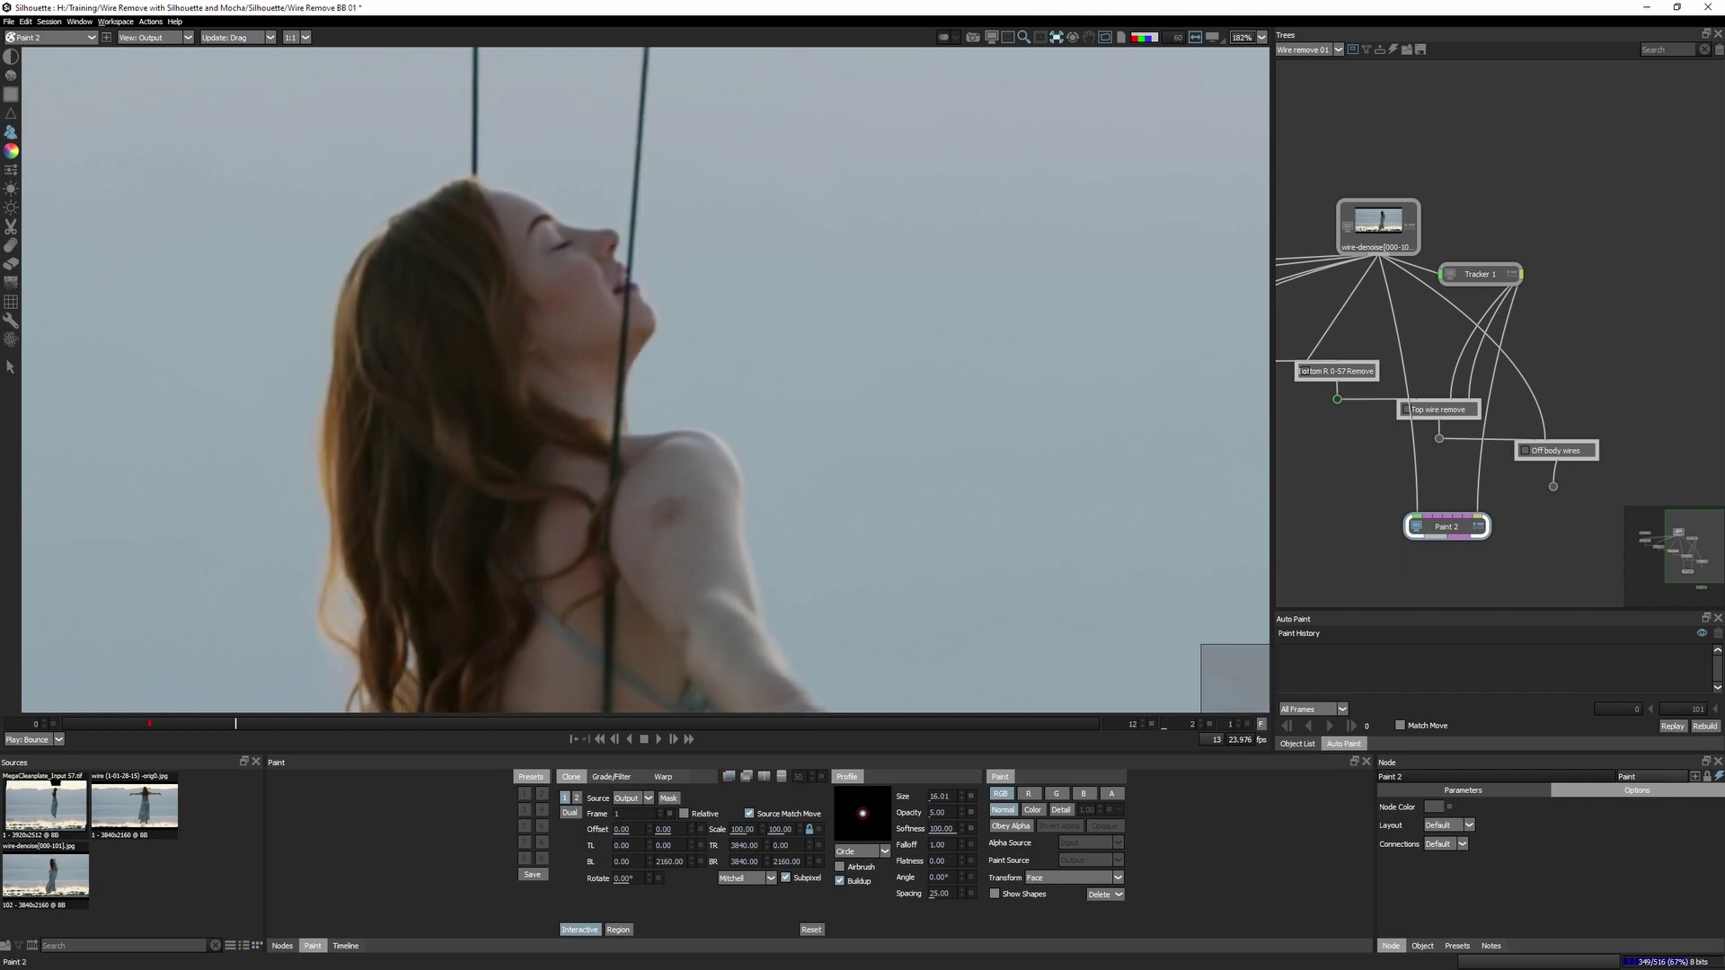
Adjust clone source horizontal scale, lower brush opacity, and clone the wire off her chin.
{"action": "left_click_drag", "start_coordinate": [1048, 148], "coordinate": [770, 384]}
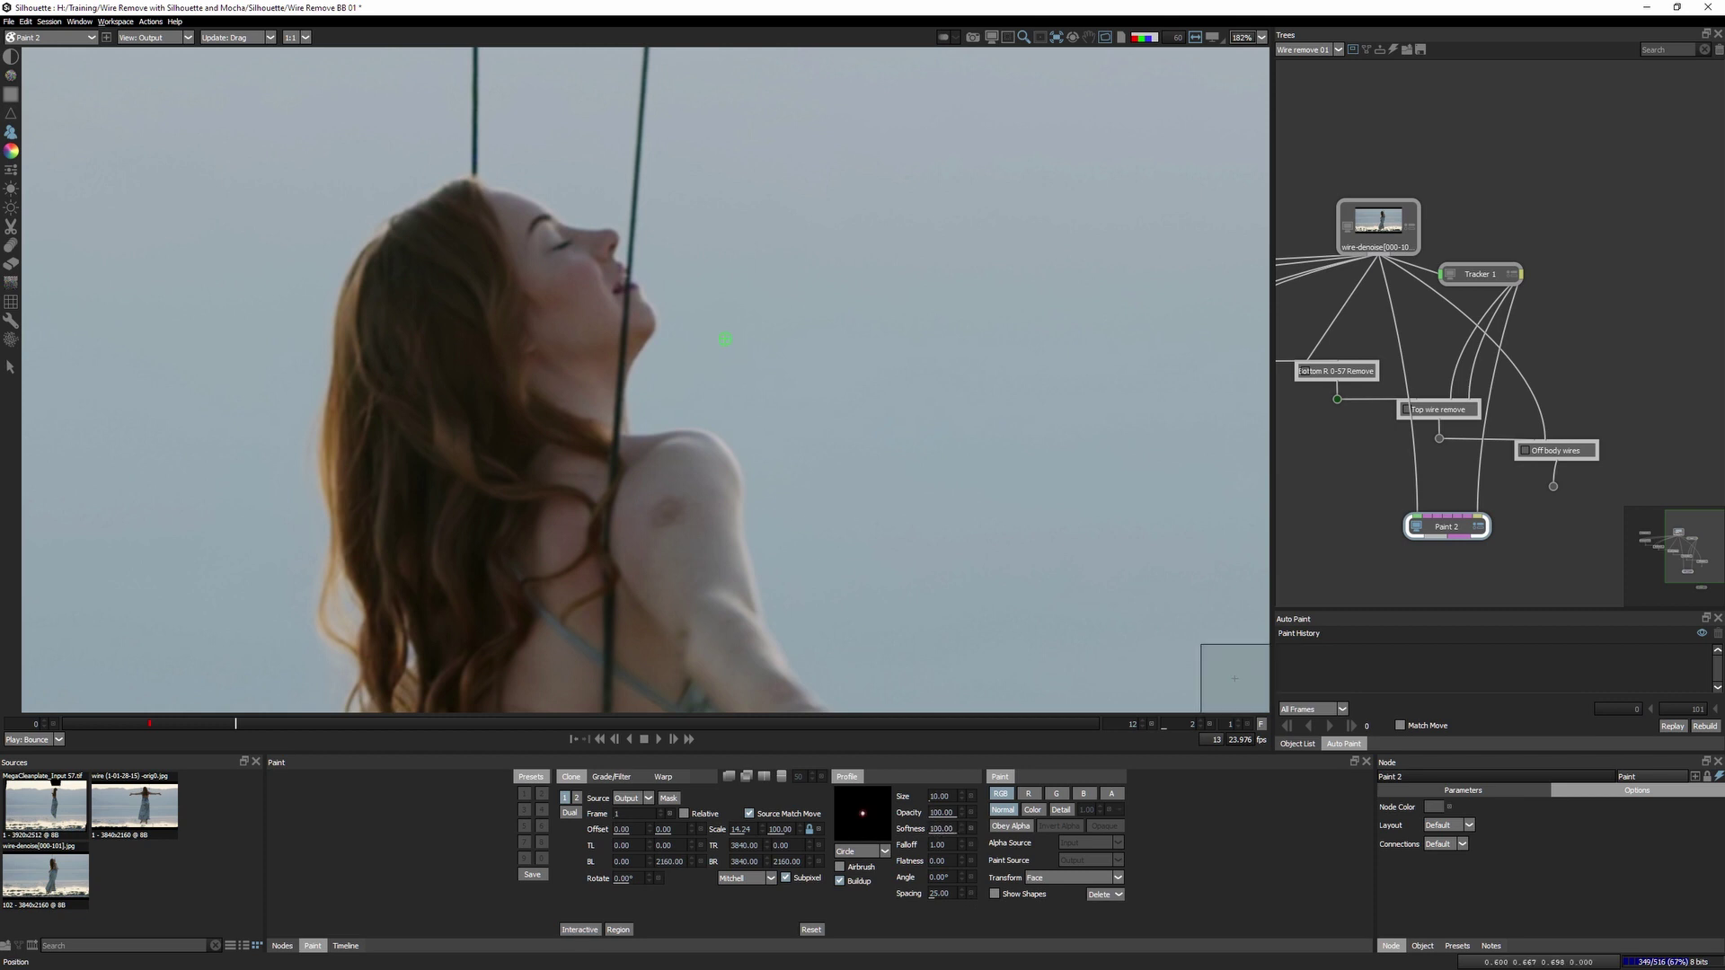
{"action": "scroll", "coordinate": [643, 344], "scroll_direction": "up", "scroll_amount": 1}
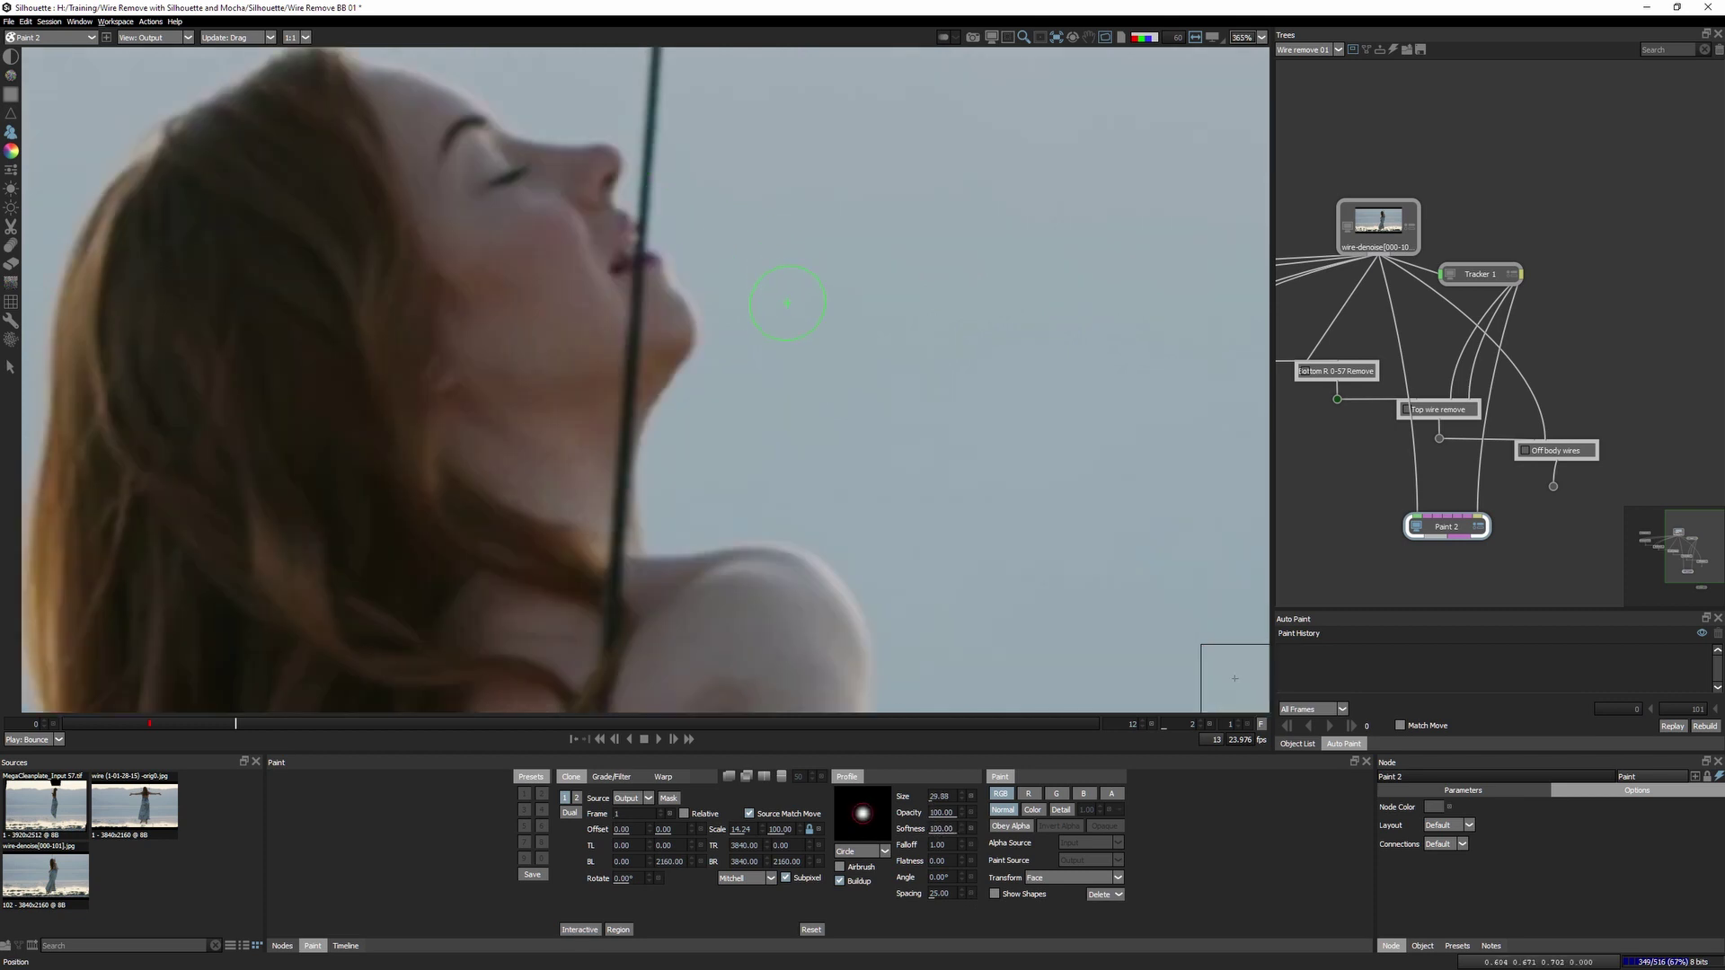
{"action": "left_click_drag", "start_coordinate": [908, 813], "coordinate": [907, 826]}
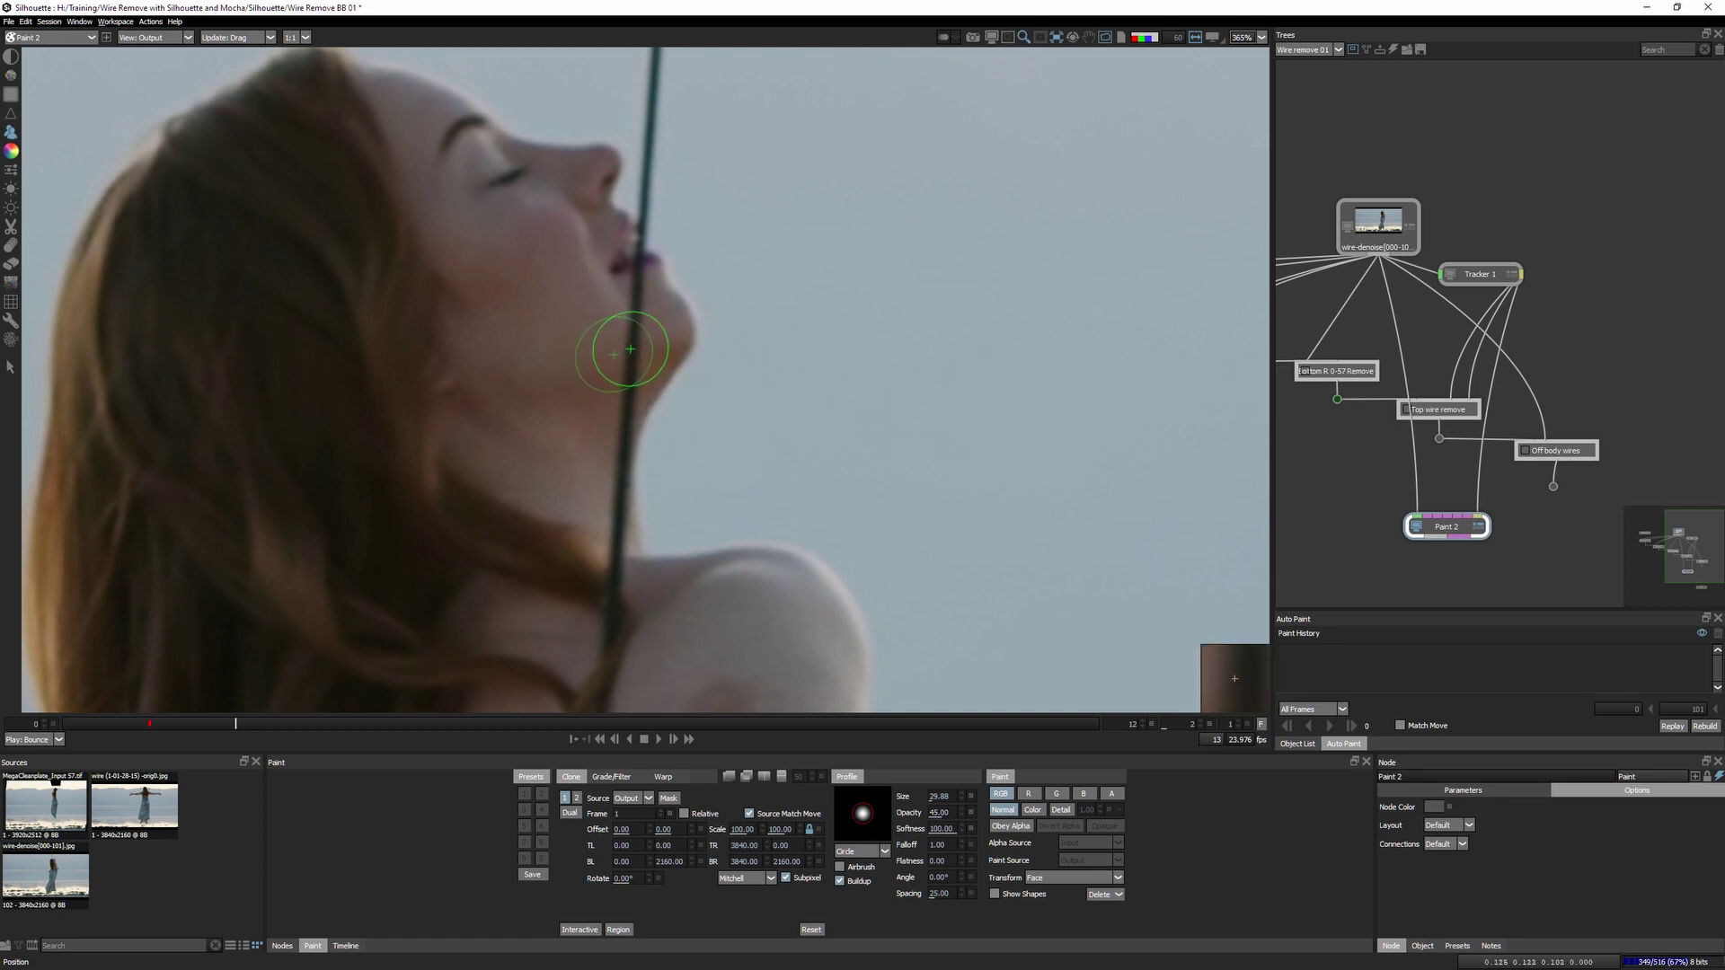
{"action": "mouse_move", "coordinate": [638, 338]}
{"action": "left_mouse_down"}
{"action": "mouse_move", "coordinate": [641, 269]}
{"action": "mouse_move", "coordinate": [629, 373]}
{"action": "left_mouse_up"}
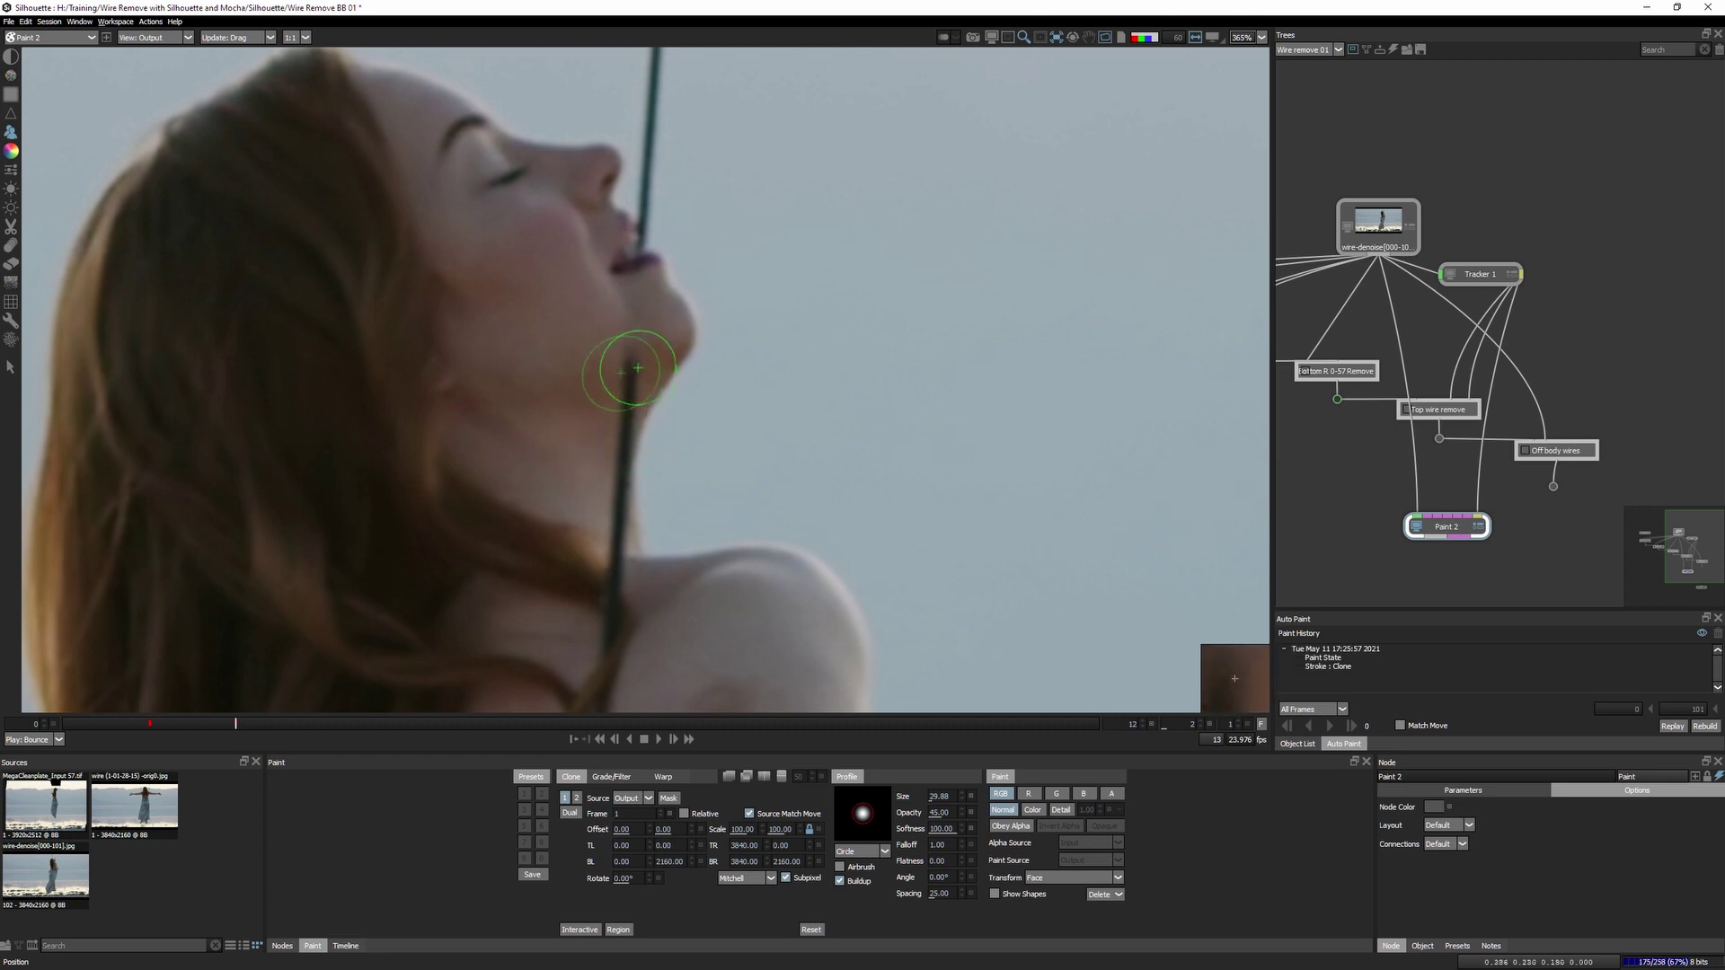
{"action": "left_click_drag", "start_coordinate": [615, 433], "coordinate": [601, 479]}
{"action": "mouse_move", "coordinate": [623, 213]}
{"action": "left_mouse_down"}
{"action": "mouse_move", "coordinate": [633, 243]}
{"action": "mouse_move", "coordinate": [641, 227]}
{"action": "left_mouse_up"}
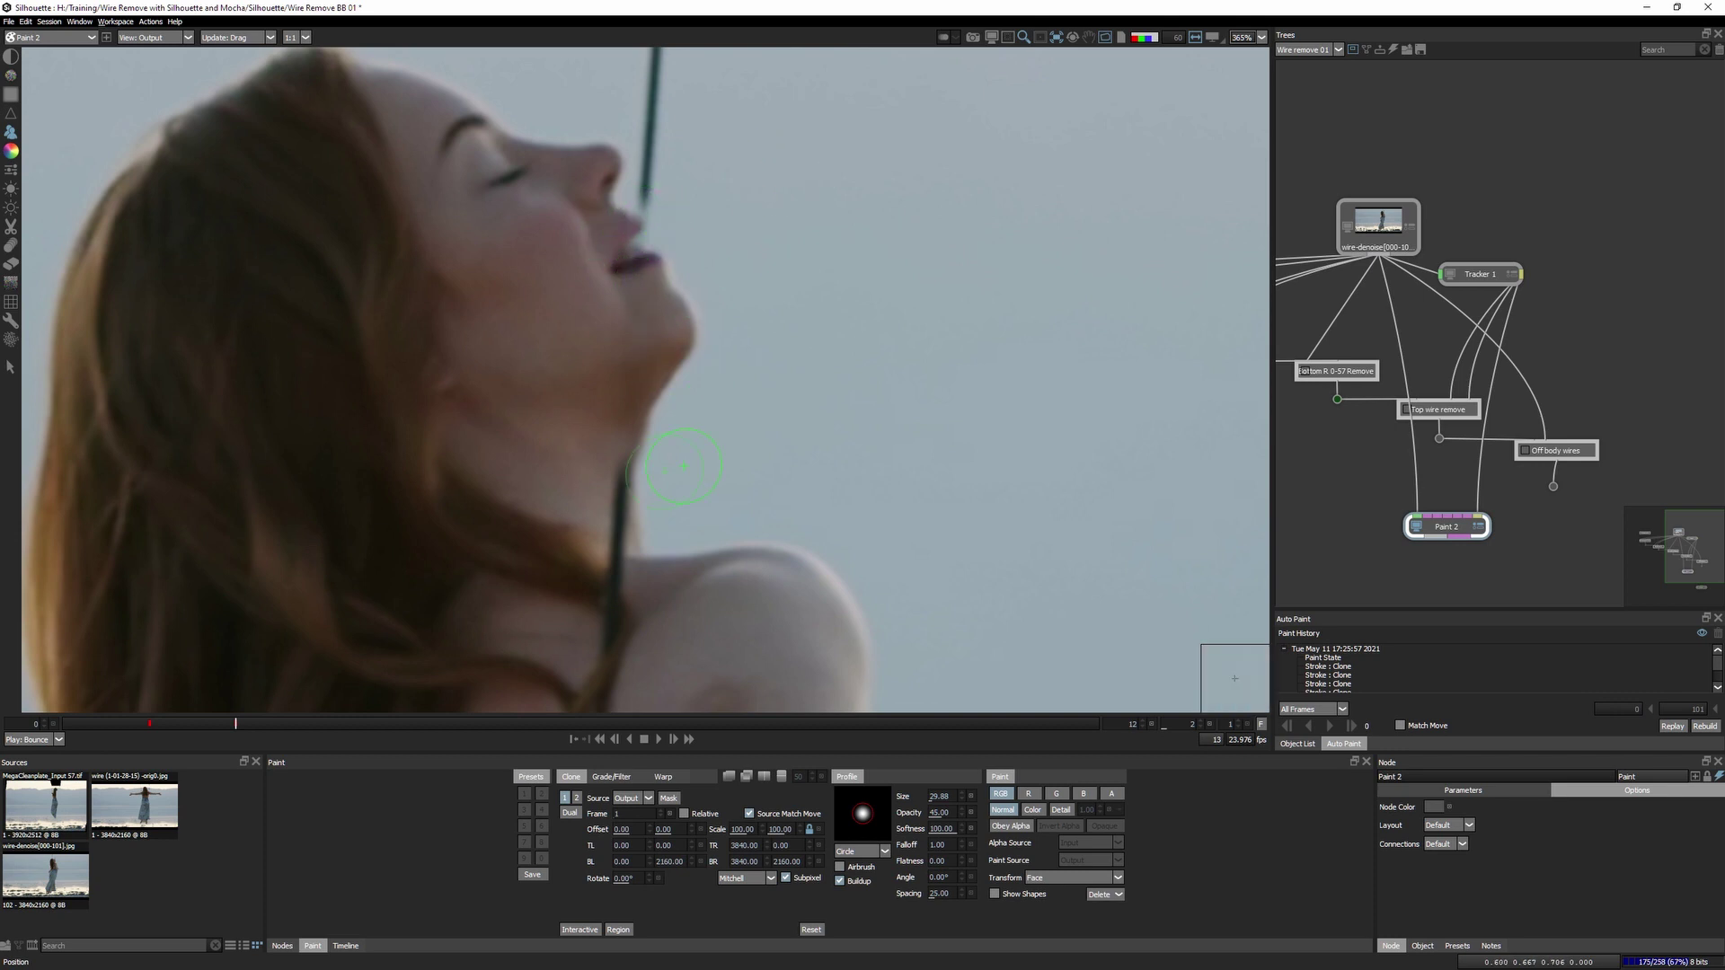
Clone the wire off her lips and below the chin, undo one stroke, then clone upward into the sky.
{"action": "left_click_drag", "start_coordinate": [637, 232], "coordinate": [639, 263]}
{"action": "left_click_drag", "start_coordinate": [628, 451], "coordinate": [662, 463]}
{"action": "left_click_drag", "start_coordinate": [663, 312], "coordinate": [637, 260]}
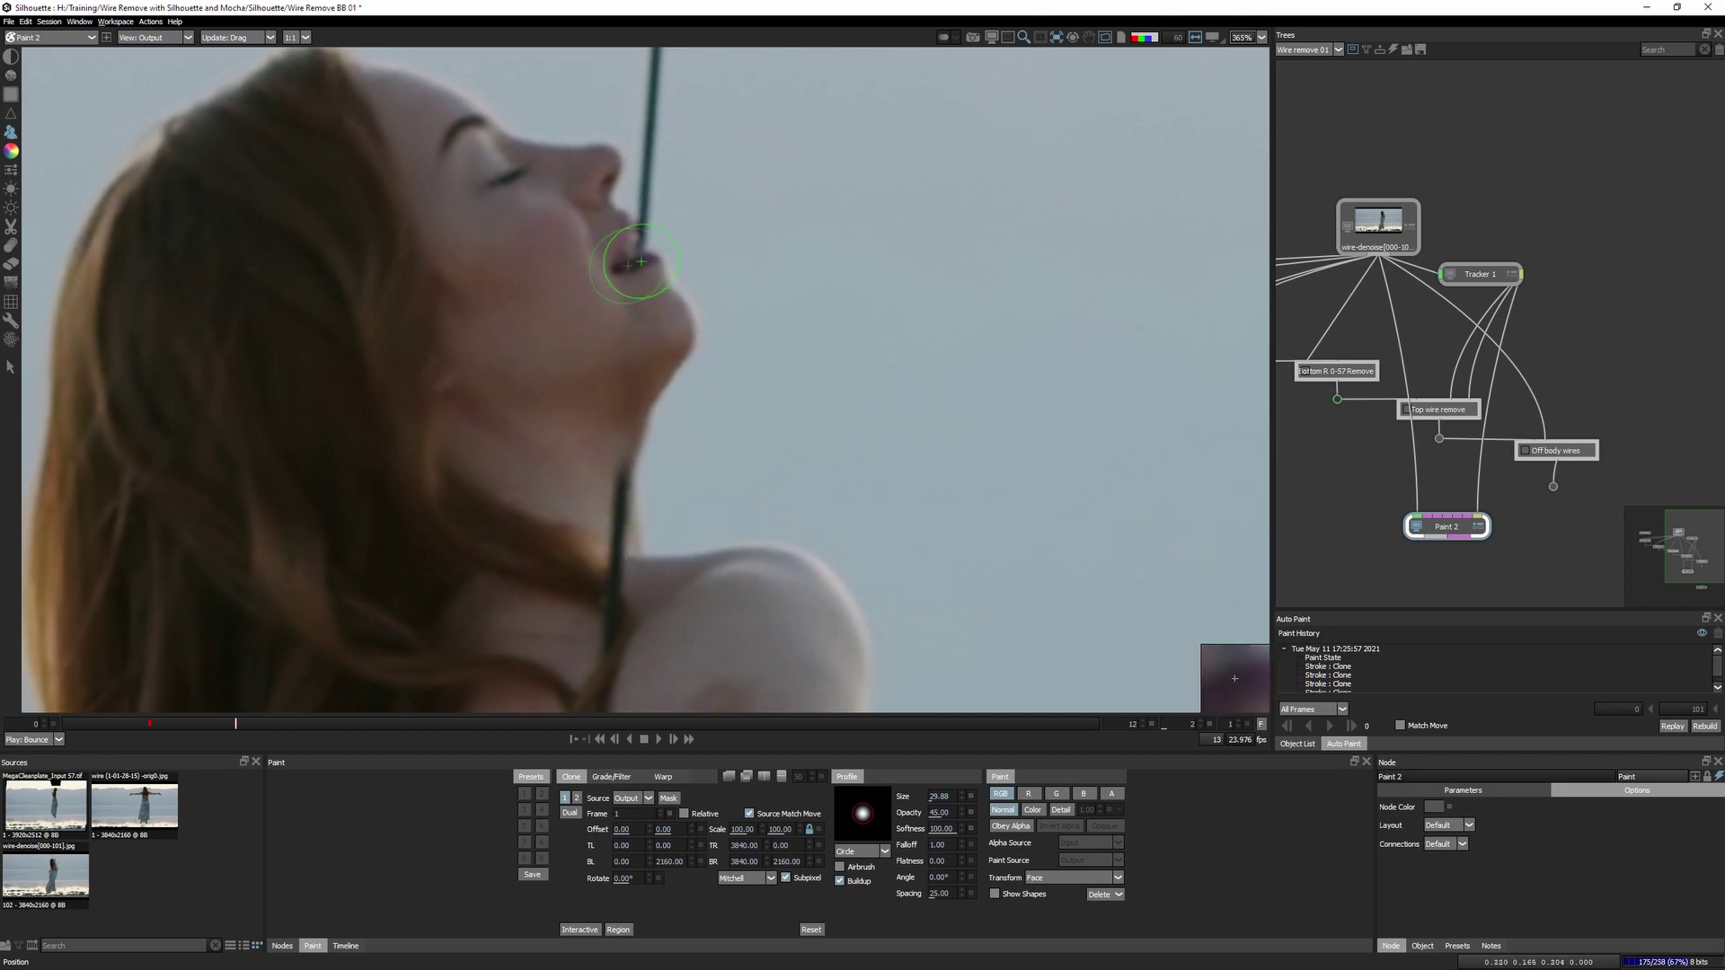
{"action": "mouse_move", "coordinate": [592, 494]}
{"action": "left_mouse_down"}
{"action": "mouse_move", "coordinate": [601, 480]}
{"action": "mouse_move", "coordinate": [578, 489]}
{"action": "mouse_move", "coordinate": [615, 469]}
{"action": "mouse_move", "coordinate": [589, 520]}
{"action": "mouse_move", "coordinate": [604, 566]}
{"action": "left_mouse_up"}
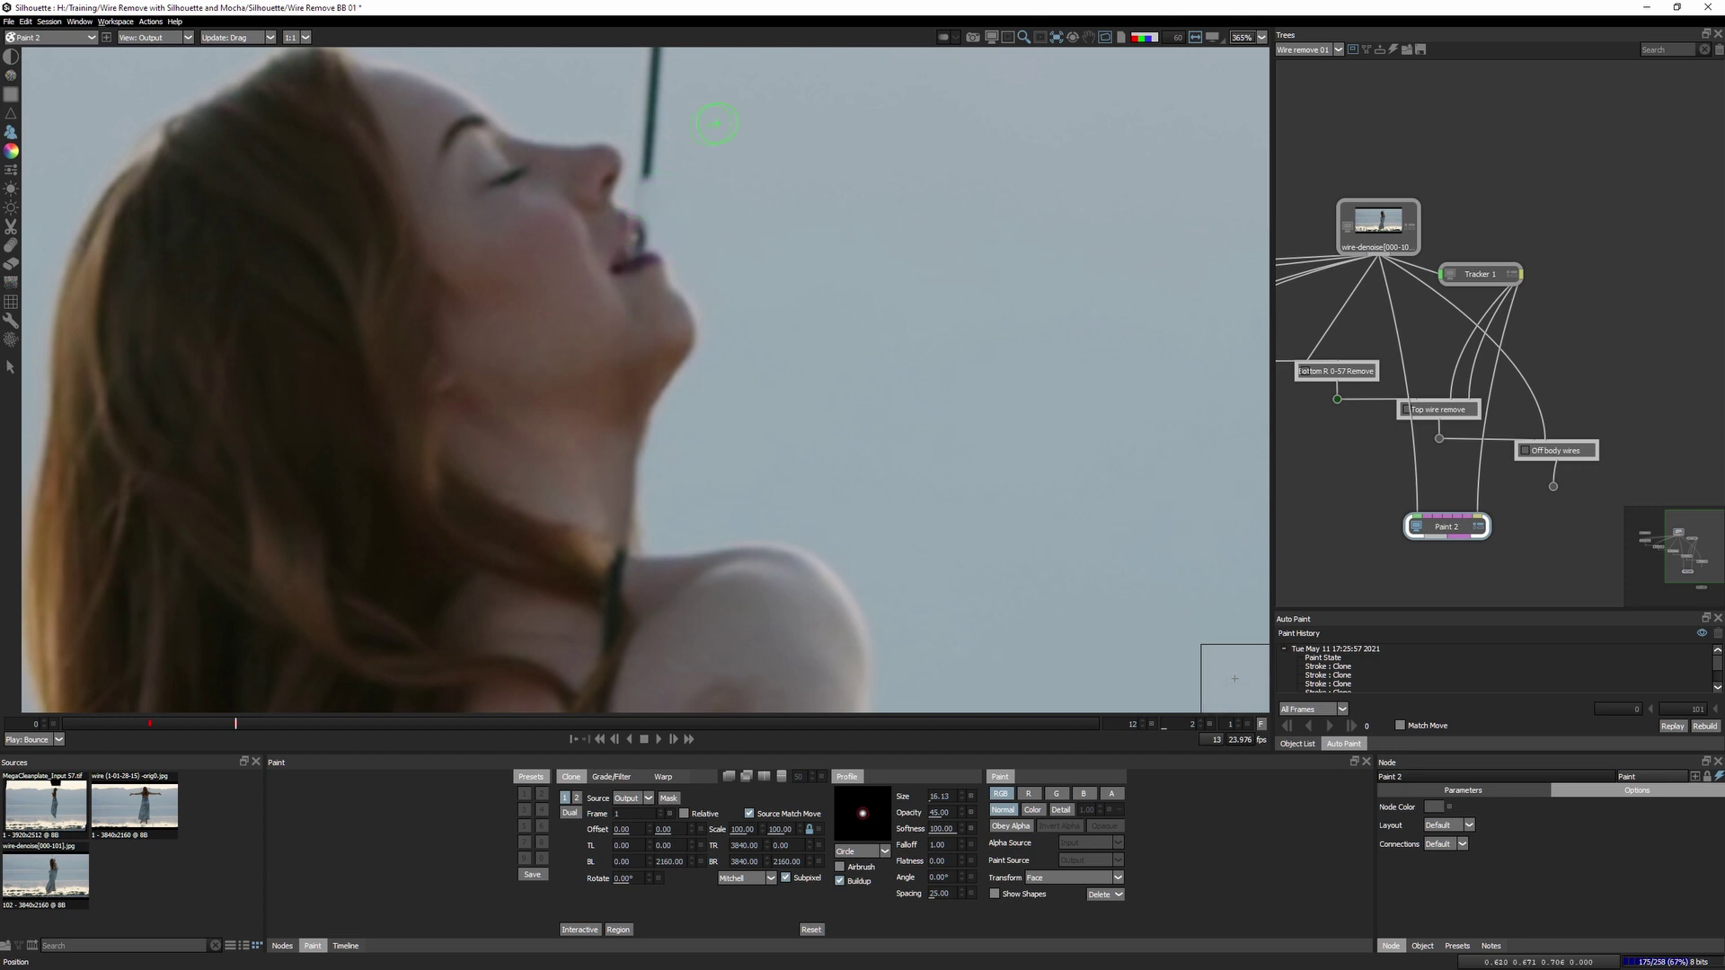
{"action": "key", "text": "ctrl+z"}
{"action": "left_click_drag", "start_coordinate": [644, 193], "coordinate": [647, 74]}
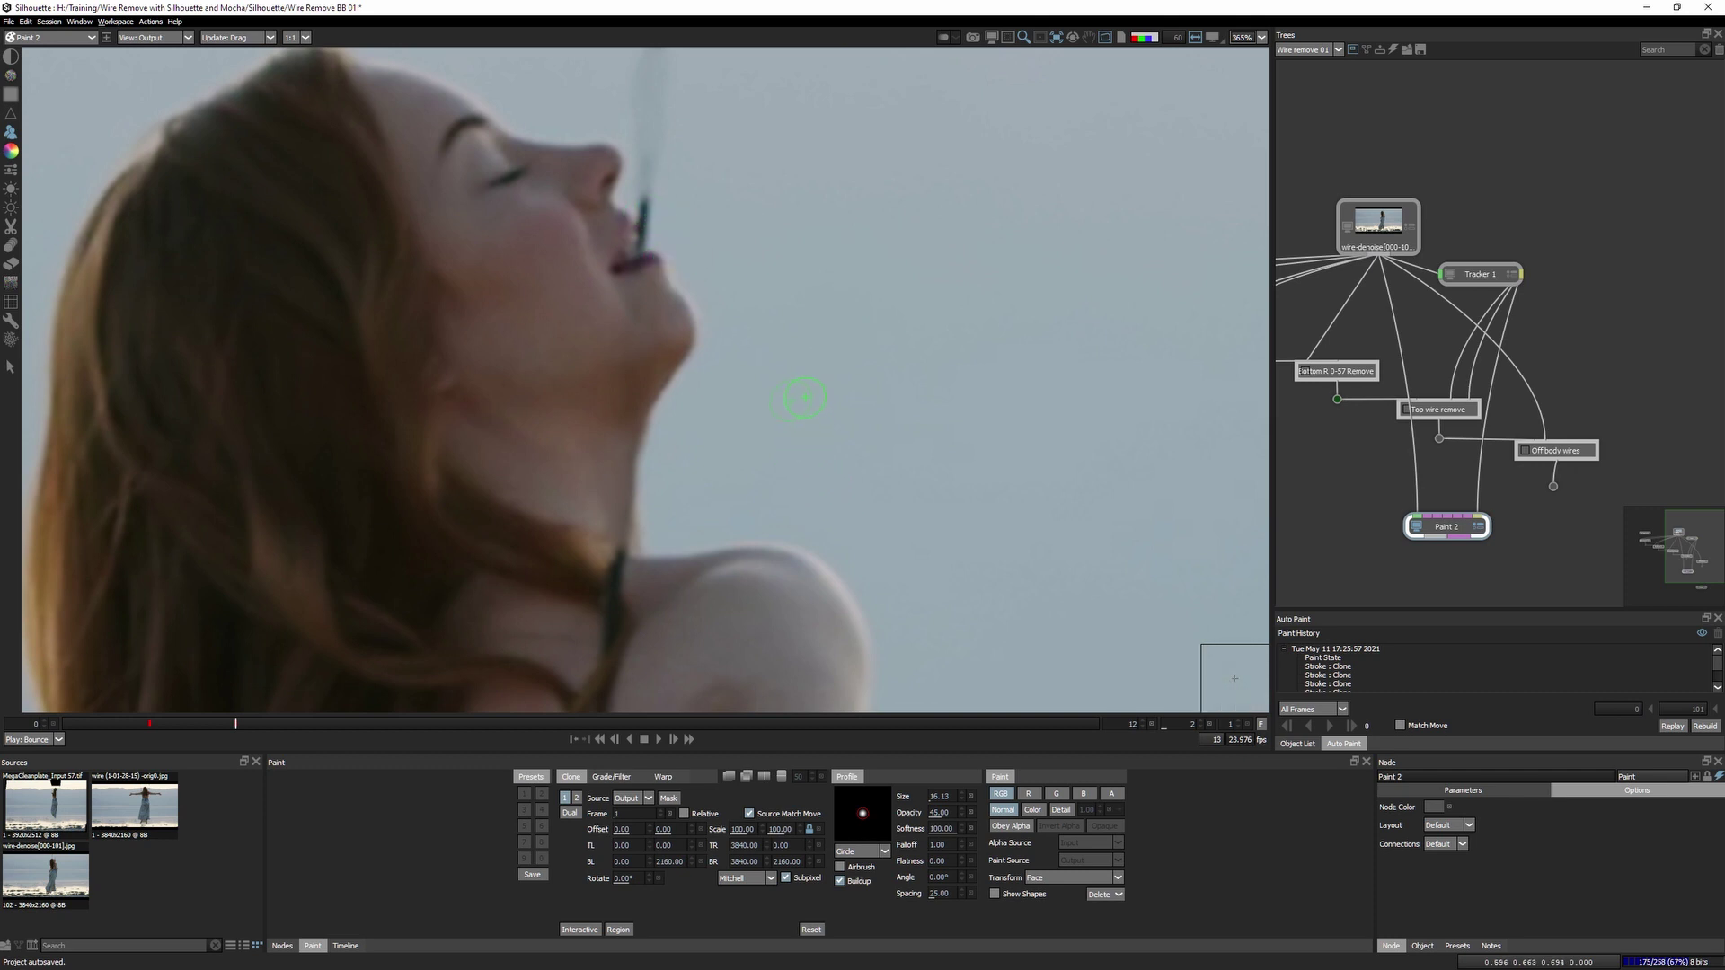
Clone out the wire below the lips on the next two frames and shrink the brush slightly.
{"action": "key", "text": "Right"}
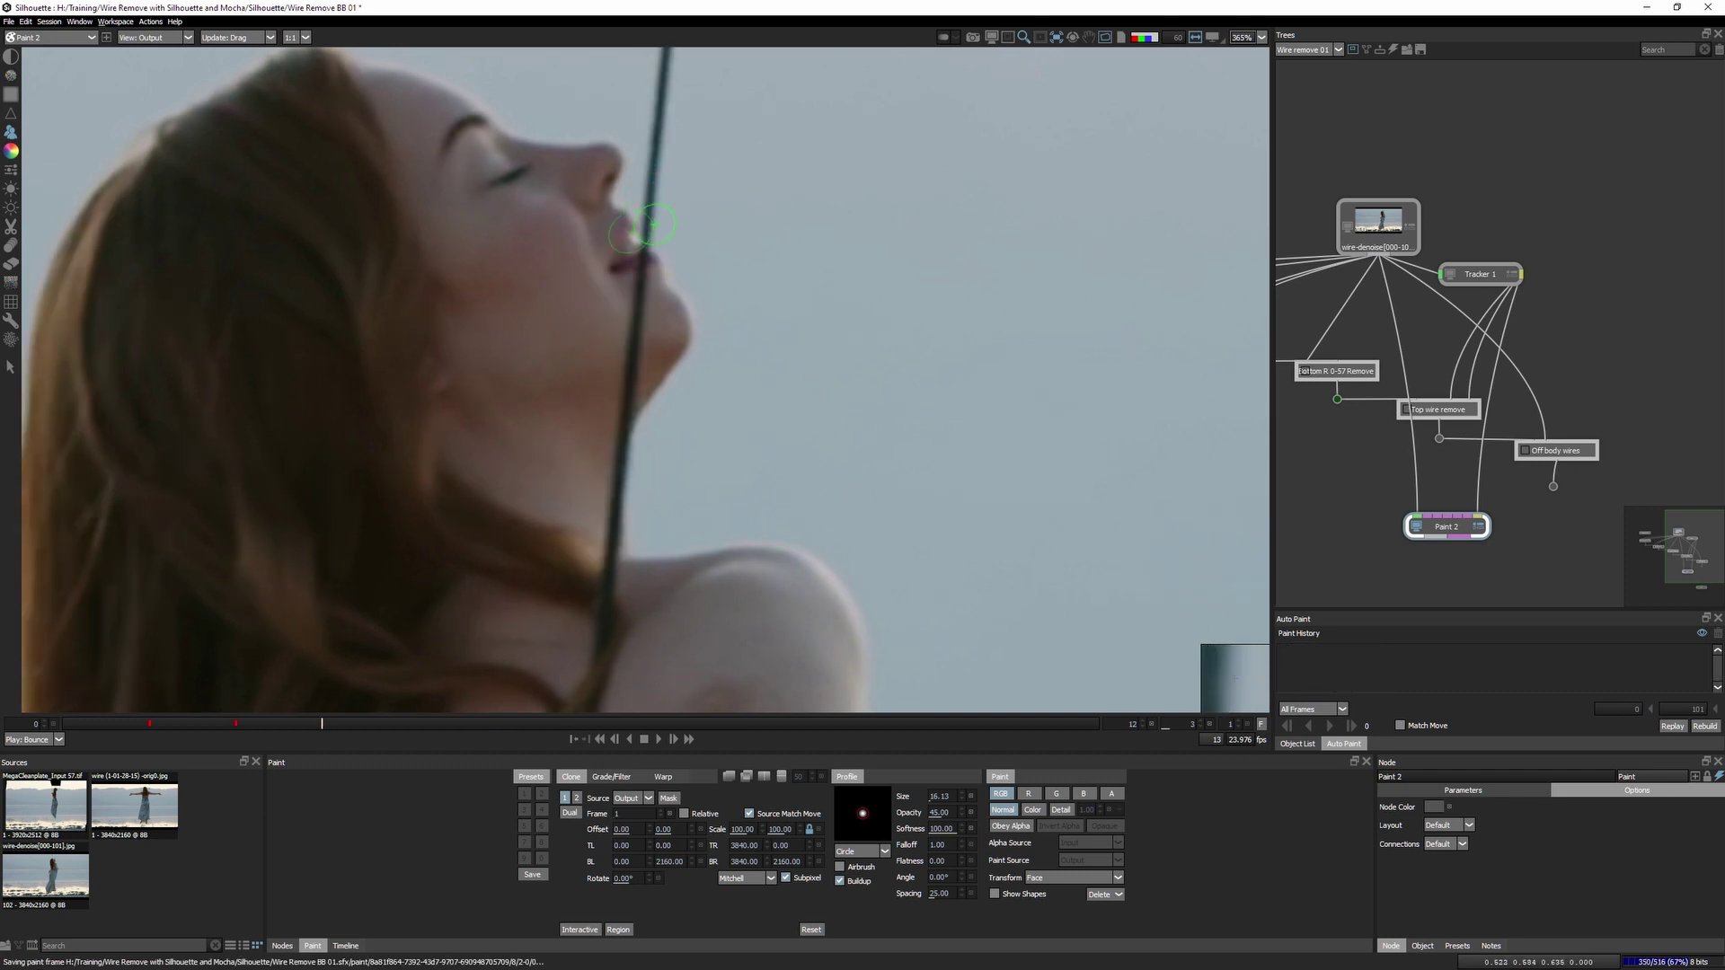
{"action": "mouse_move", "coordinate": [629, 297]}
{"action": "left_mouse_down"}
{"action": "mouse_move", "coordinate": [616, 407]}
{"action": "mouse_move", "coordinate": [635, 339]}
{"action": "mouse_move", "coordinate": [631, 381]}
{"action": "left_mouse_up"}
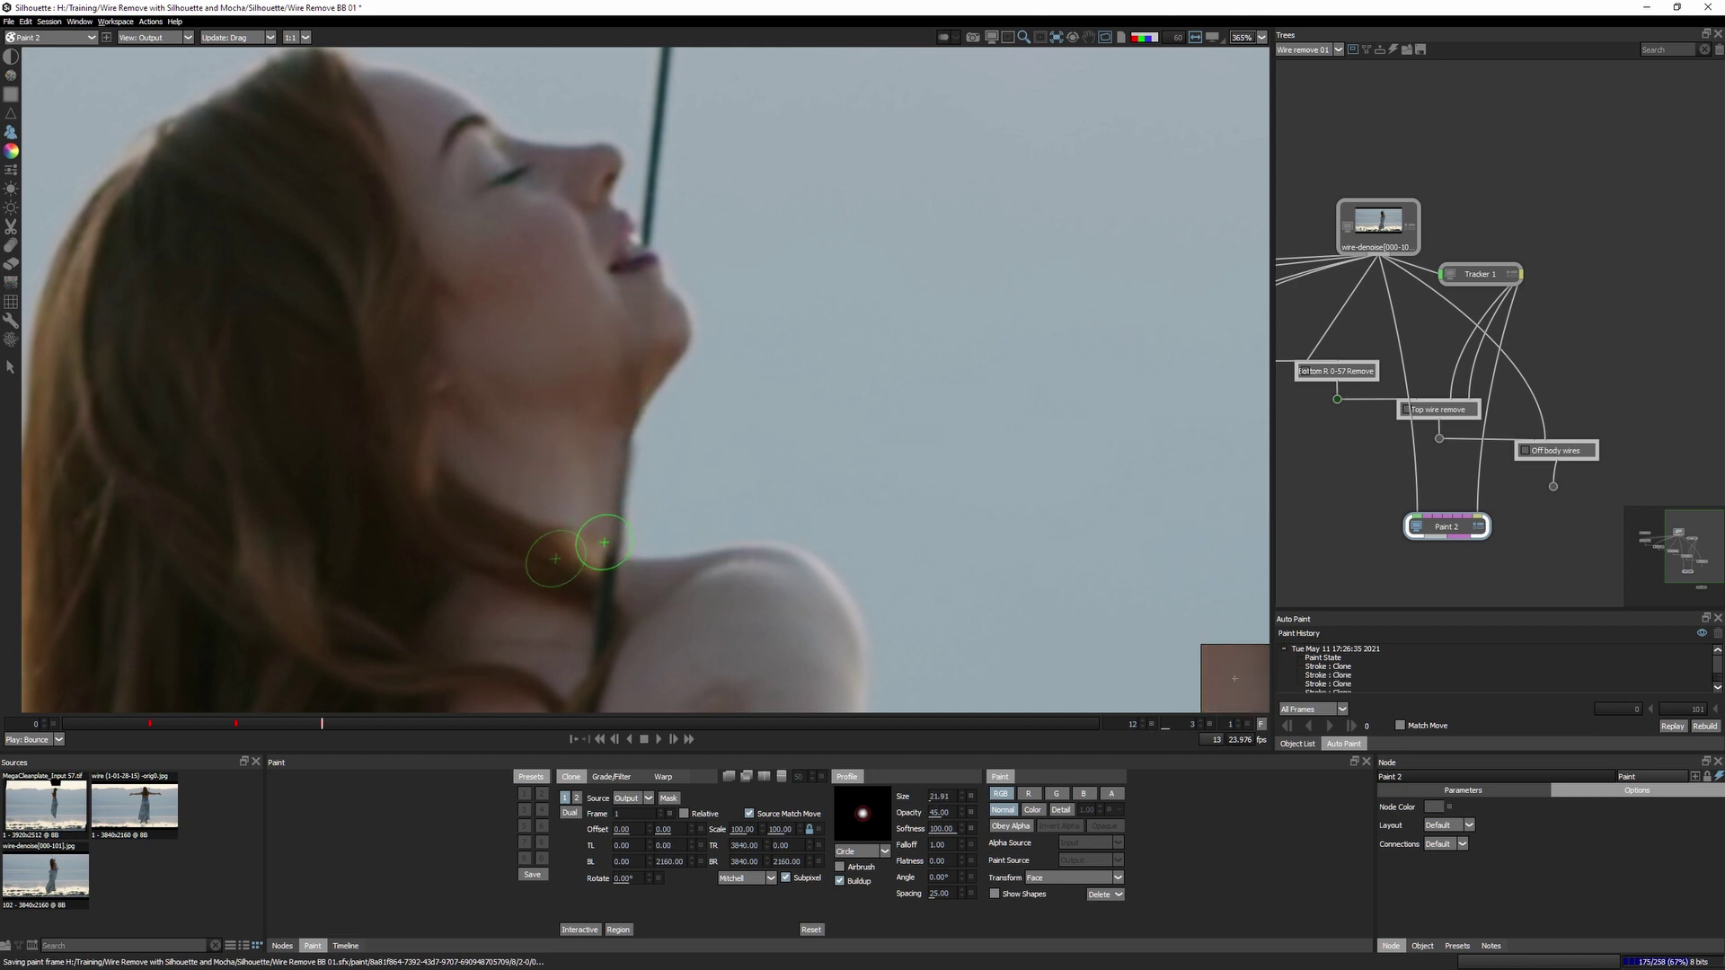
{"action": "key", "text": "Right"}
{"action": "mouse_move", "coordinate": [616, 366]}
{"action": "left_mouse_down"}
{"action": "mouse_move", "coordinate": [631, 269]}
{"action": "mouse_move", "coordinate": [608, 404]}
{"action": "left_mouse_up"}
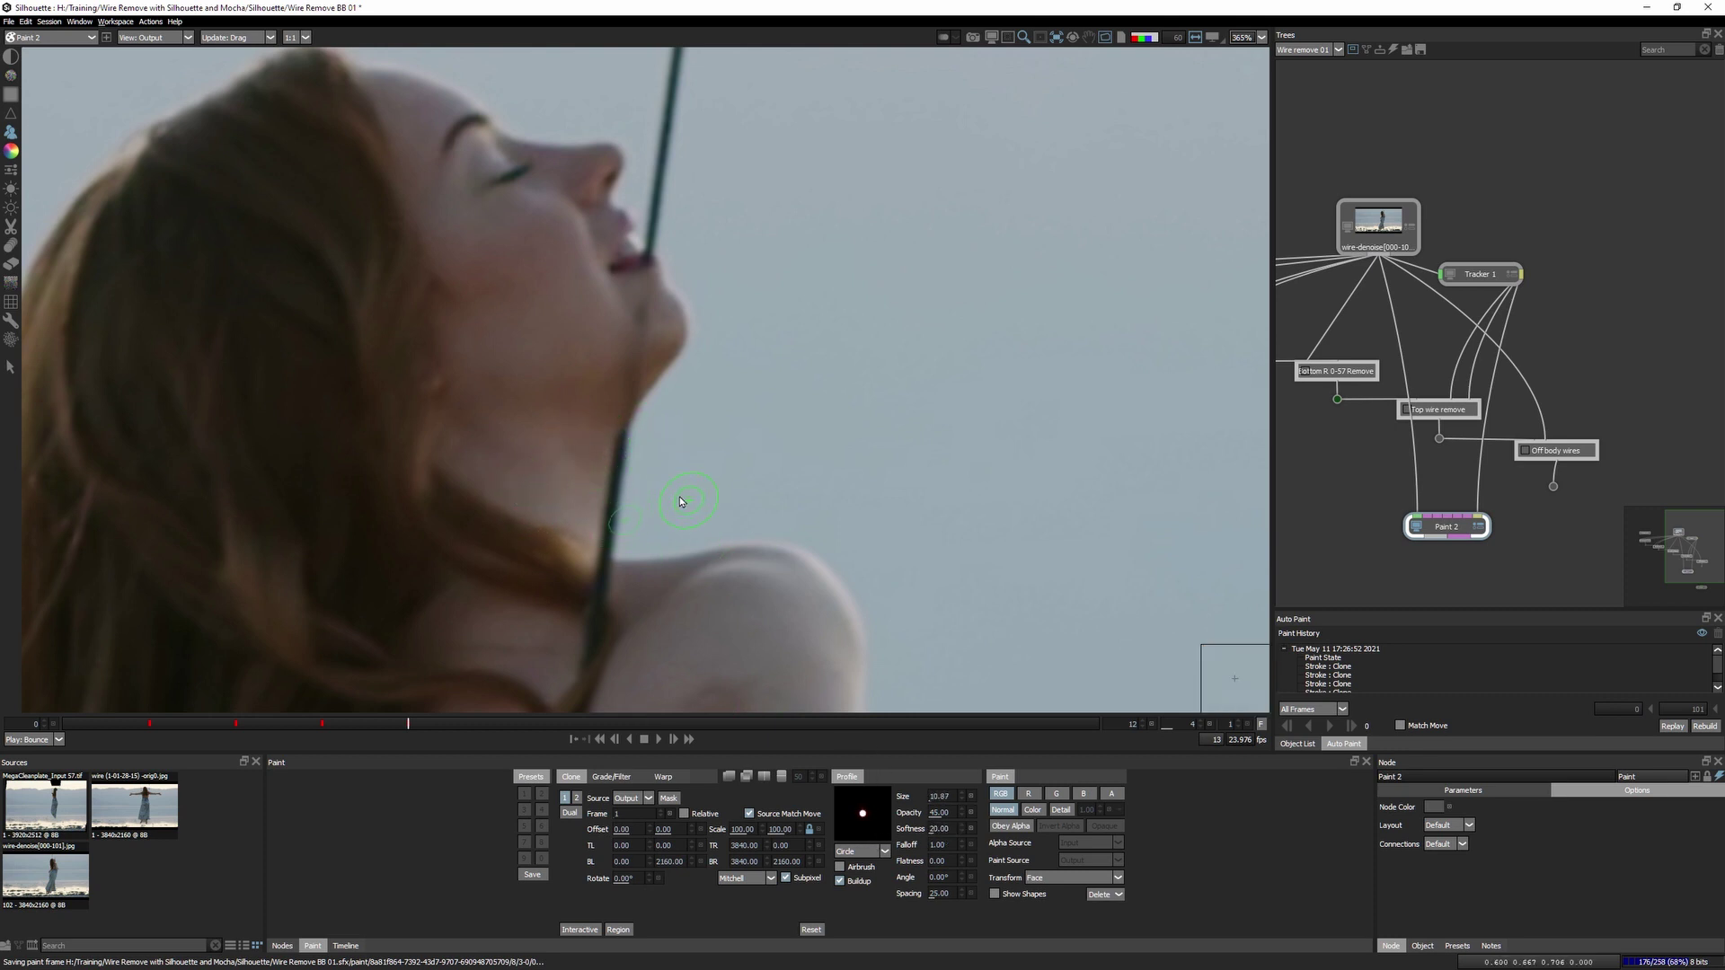
{"action": "mouse_move", "coordinate": [679, 496]}
{"action": "left_mouse_down"}
{"action": "mouse_move", "coordinate": [653, 479]}
{"action": "mouse_move", "coordinate": [604, 571]}
{"action": "left_mouse_up"}
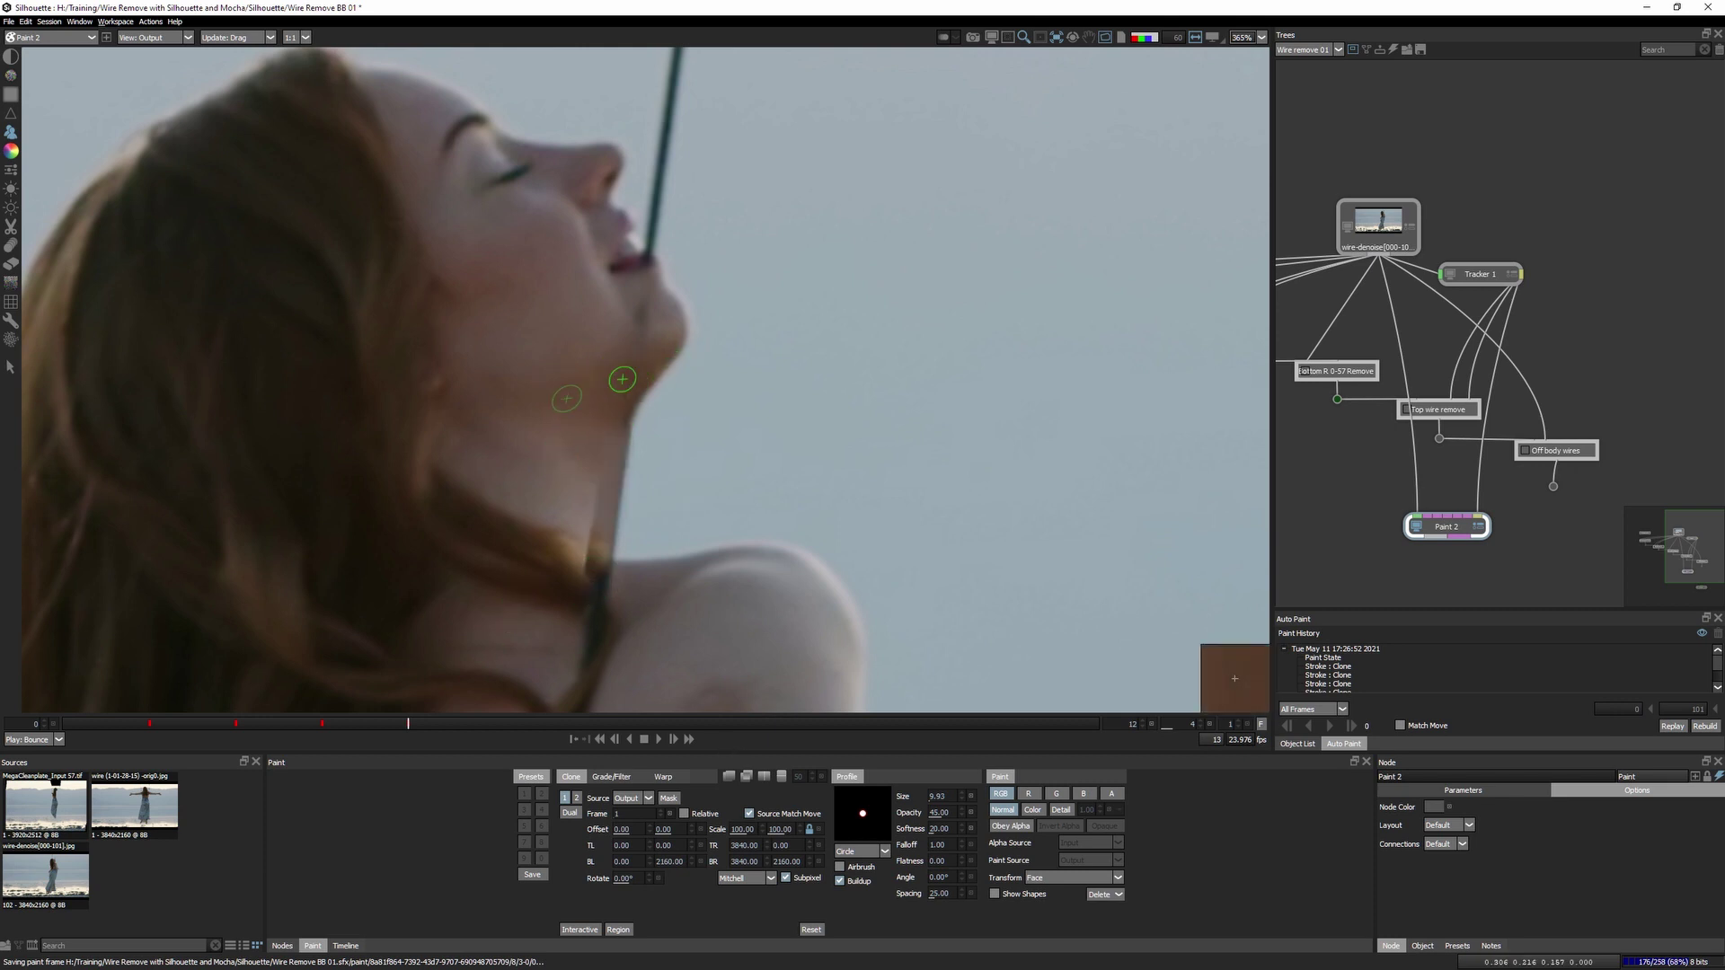
Clone the wire off chin and neck on the next two frames, undoing one stroke.
{"action": "key", "text": "Right"}
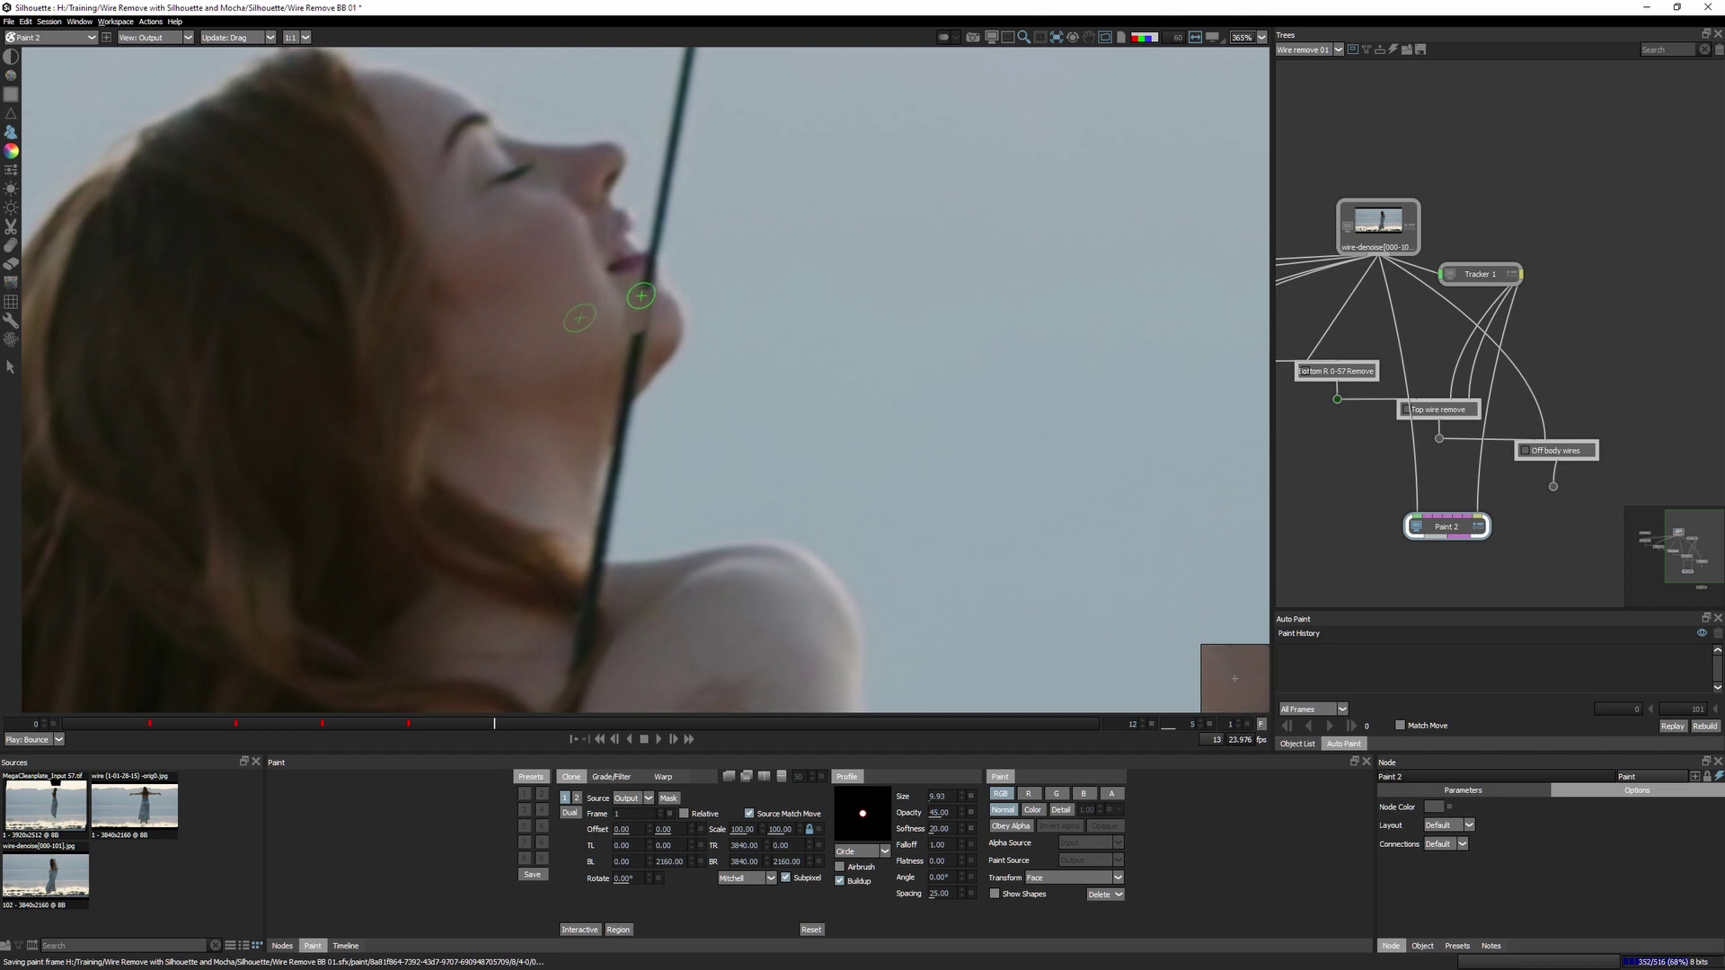
{"action": "mouse_move", "coordinate": [660, 340]}
{"action": "left_mouse_down"}
{"action": "mouse_move", "coordinate": [609, 418]}
{"action": "mouse_move", "coordinate": [633, 385]}
{"action": "left_mouse_up"}
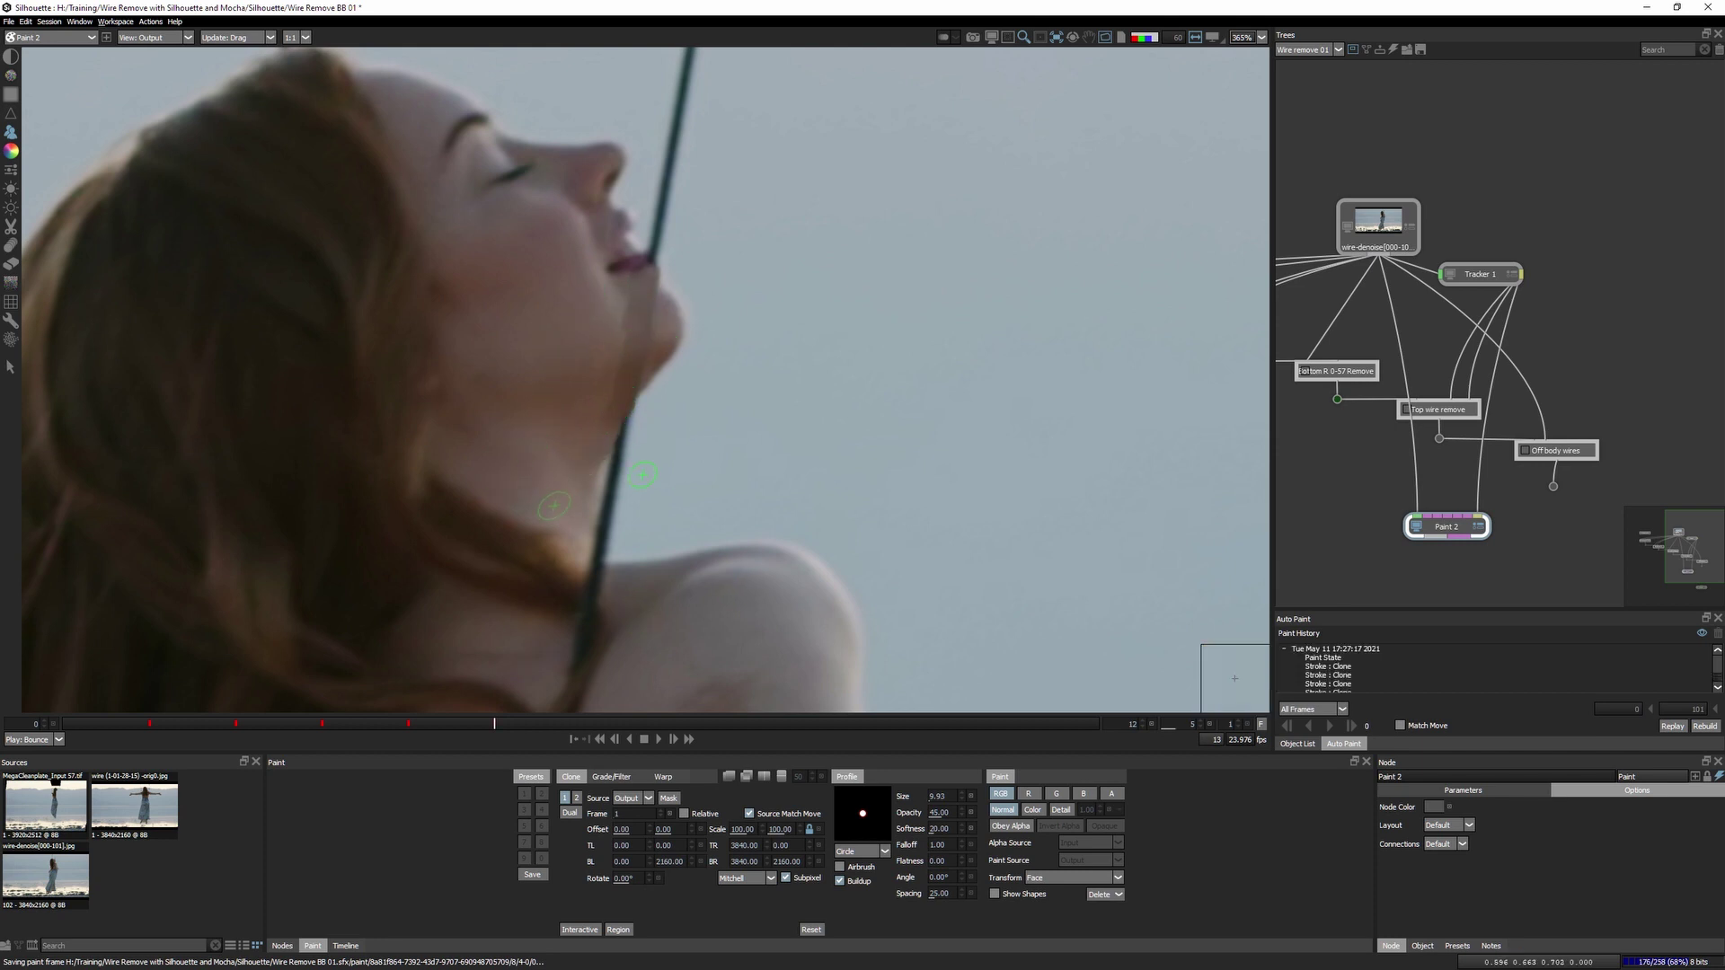
{"action": "mouse_move", "coordinate": [633, 289]}
{"action": "left_mouse_down"}
{"action": "mouse_move", "coordinate": [680, 226]}
{"action": "mouse_move", "coordinate": [660, 223]}
{"action": "mouse_move", "coordinate": [670, 184]}
{"action": "left_mouse_up"}
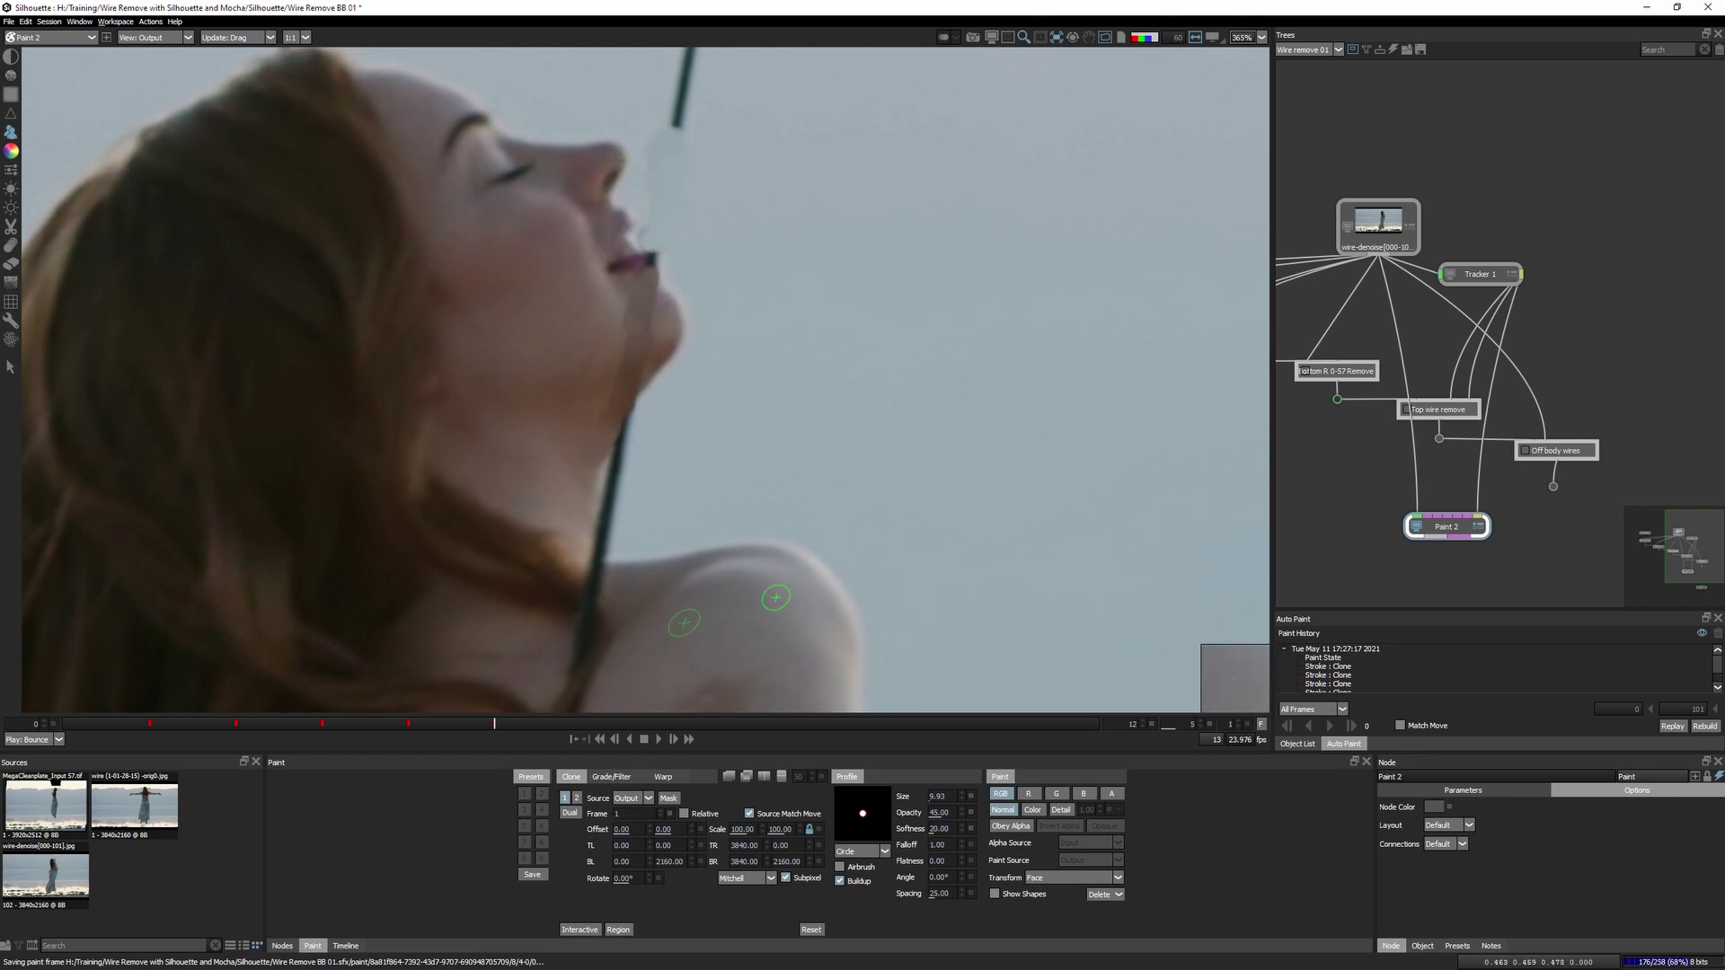
{"action": "key", "text": "Right"}
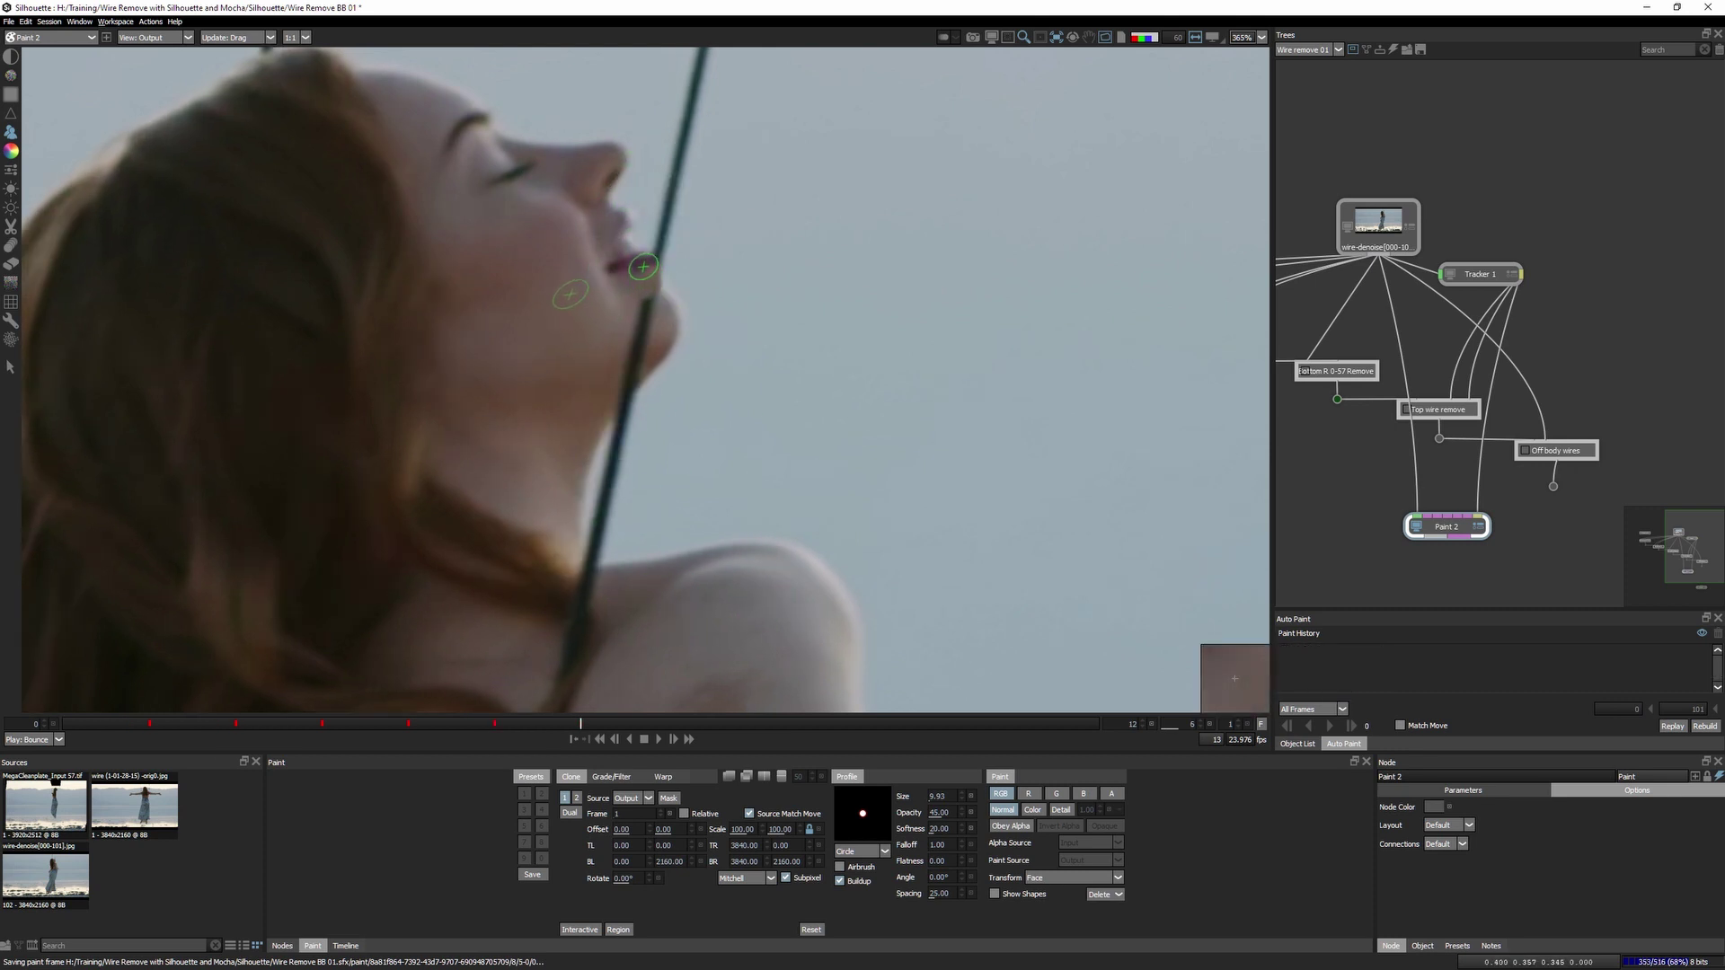
{"action": "left_click_drag", "start_coordinate": [645, 267], "coordinate": [596, 439]}
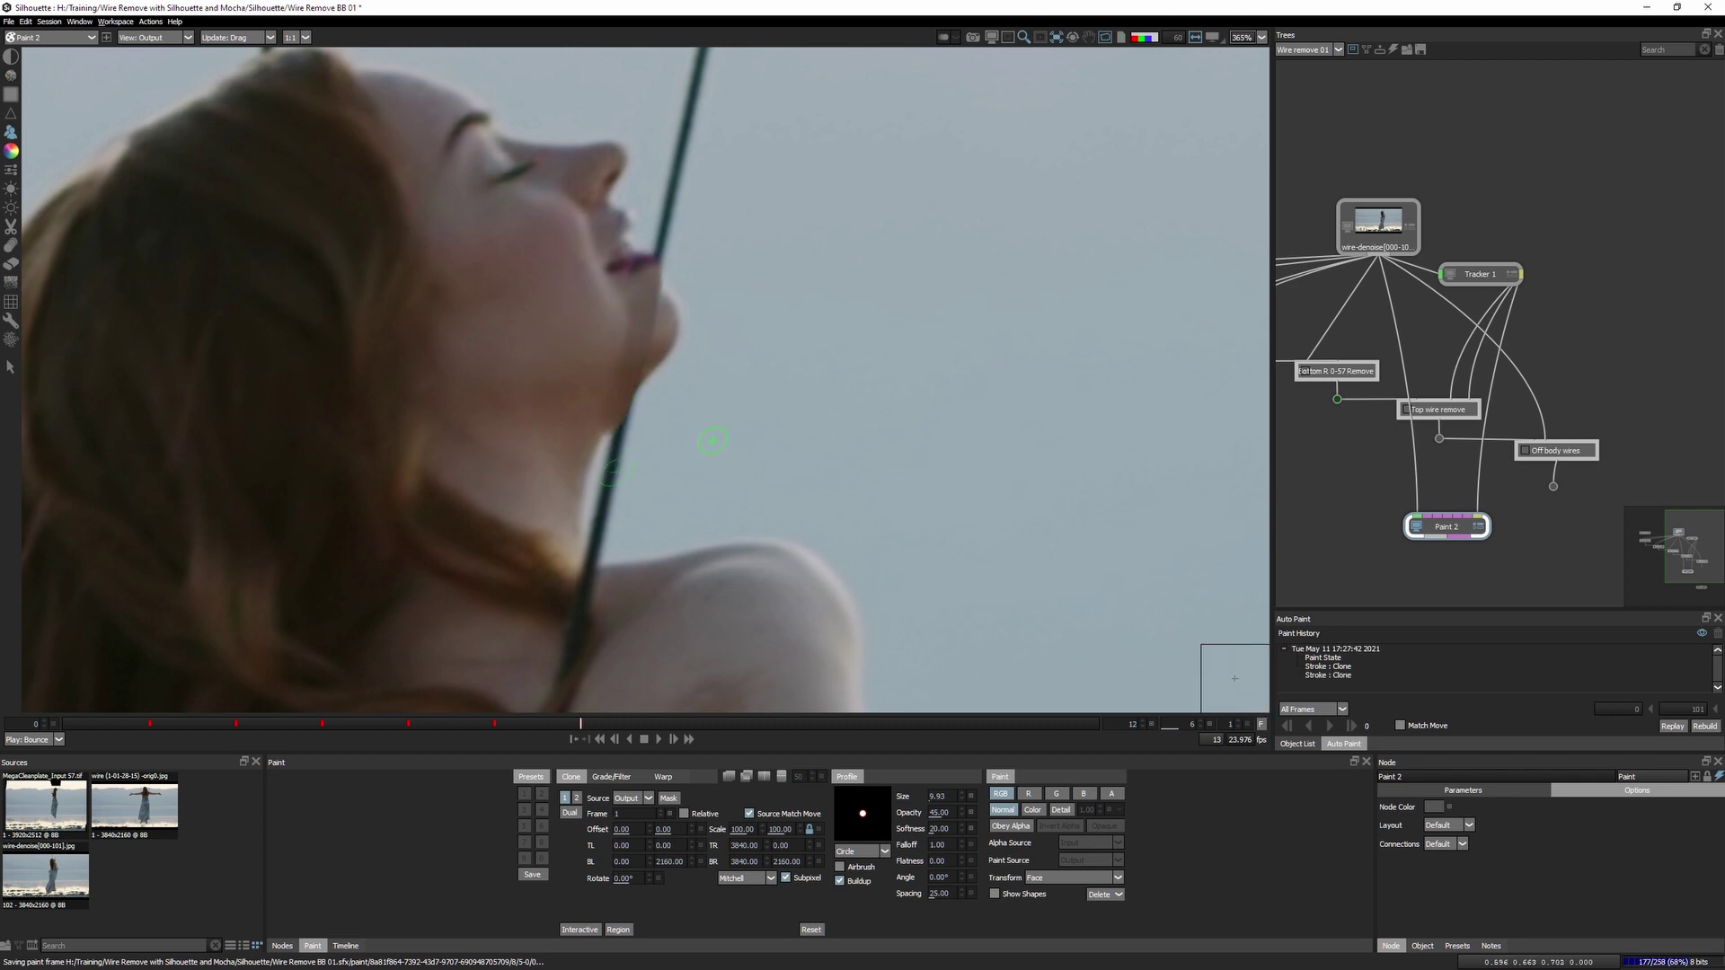
{"action": "key", "text": "ctrl+z"}
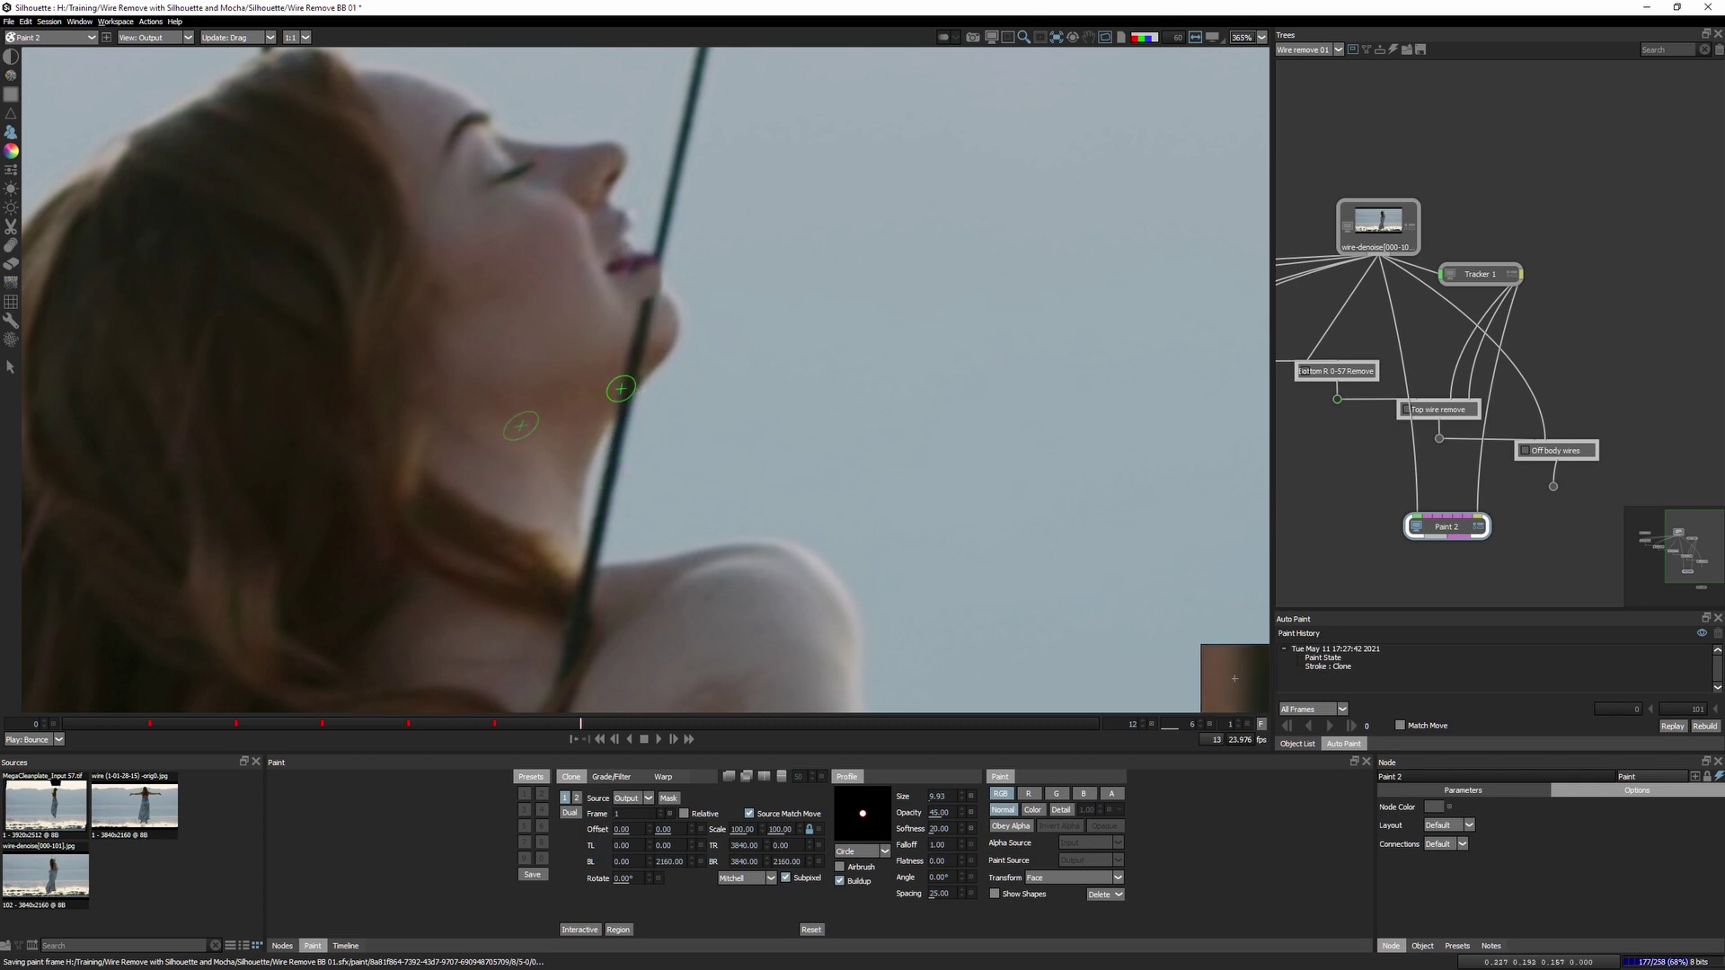
Clone the wire away along the chin on each of the next four frames, redoing one stroke.
{"action": "key", "text": "Right"}
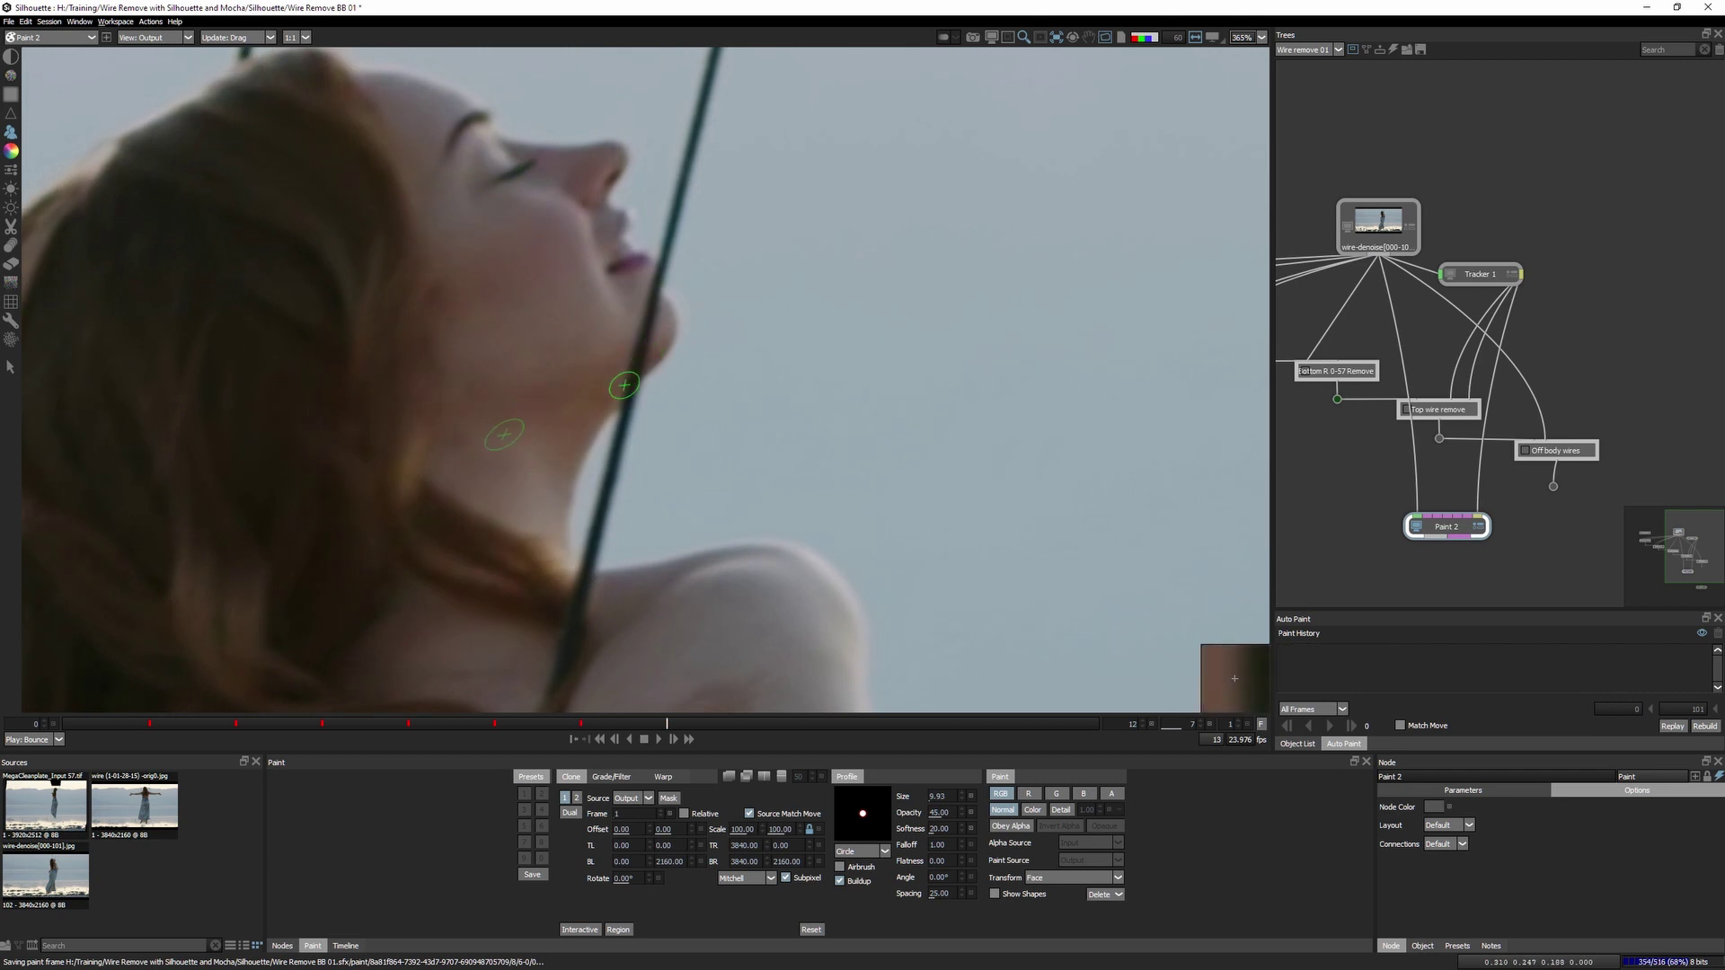
{"action": "left_click_drag", "start_coordinate": [649, 277], "coordinate": [634, 393]}
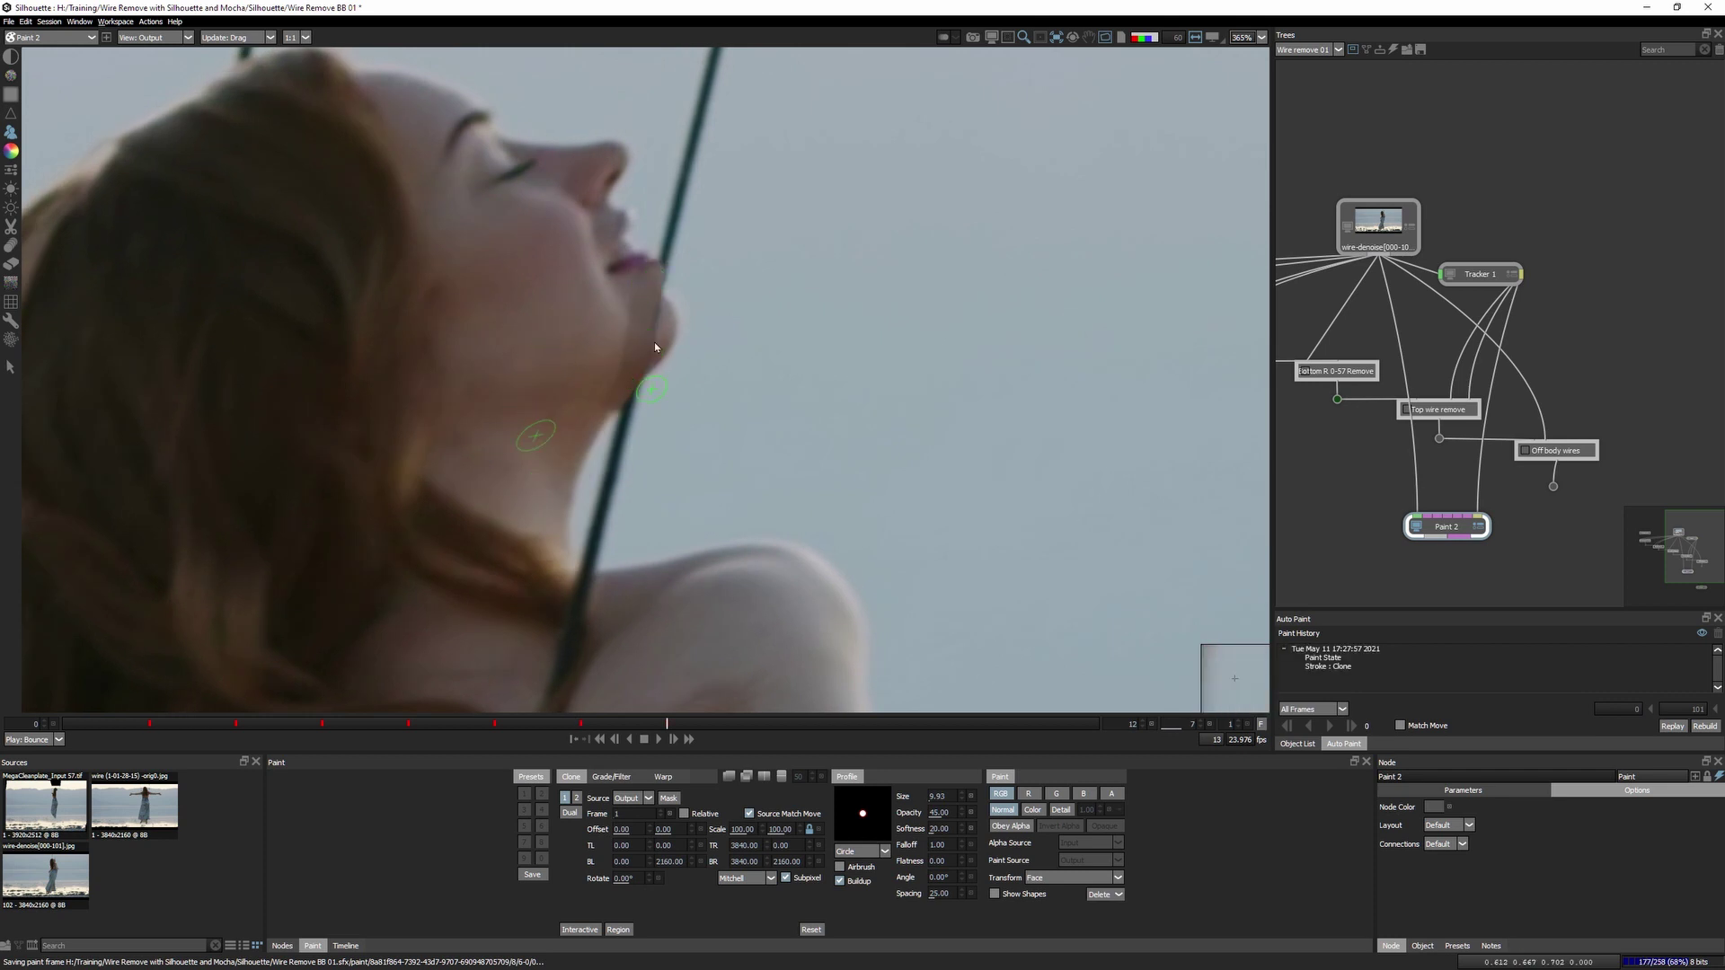
{"action": "key", "text": "ctrl+z"}
{"action": "left_click_drag", "start_coordinate": [649, 289], "coordinate": [627, 393]}
{"action": "key", "text": "Right"}
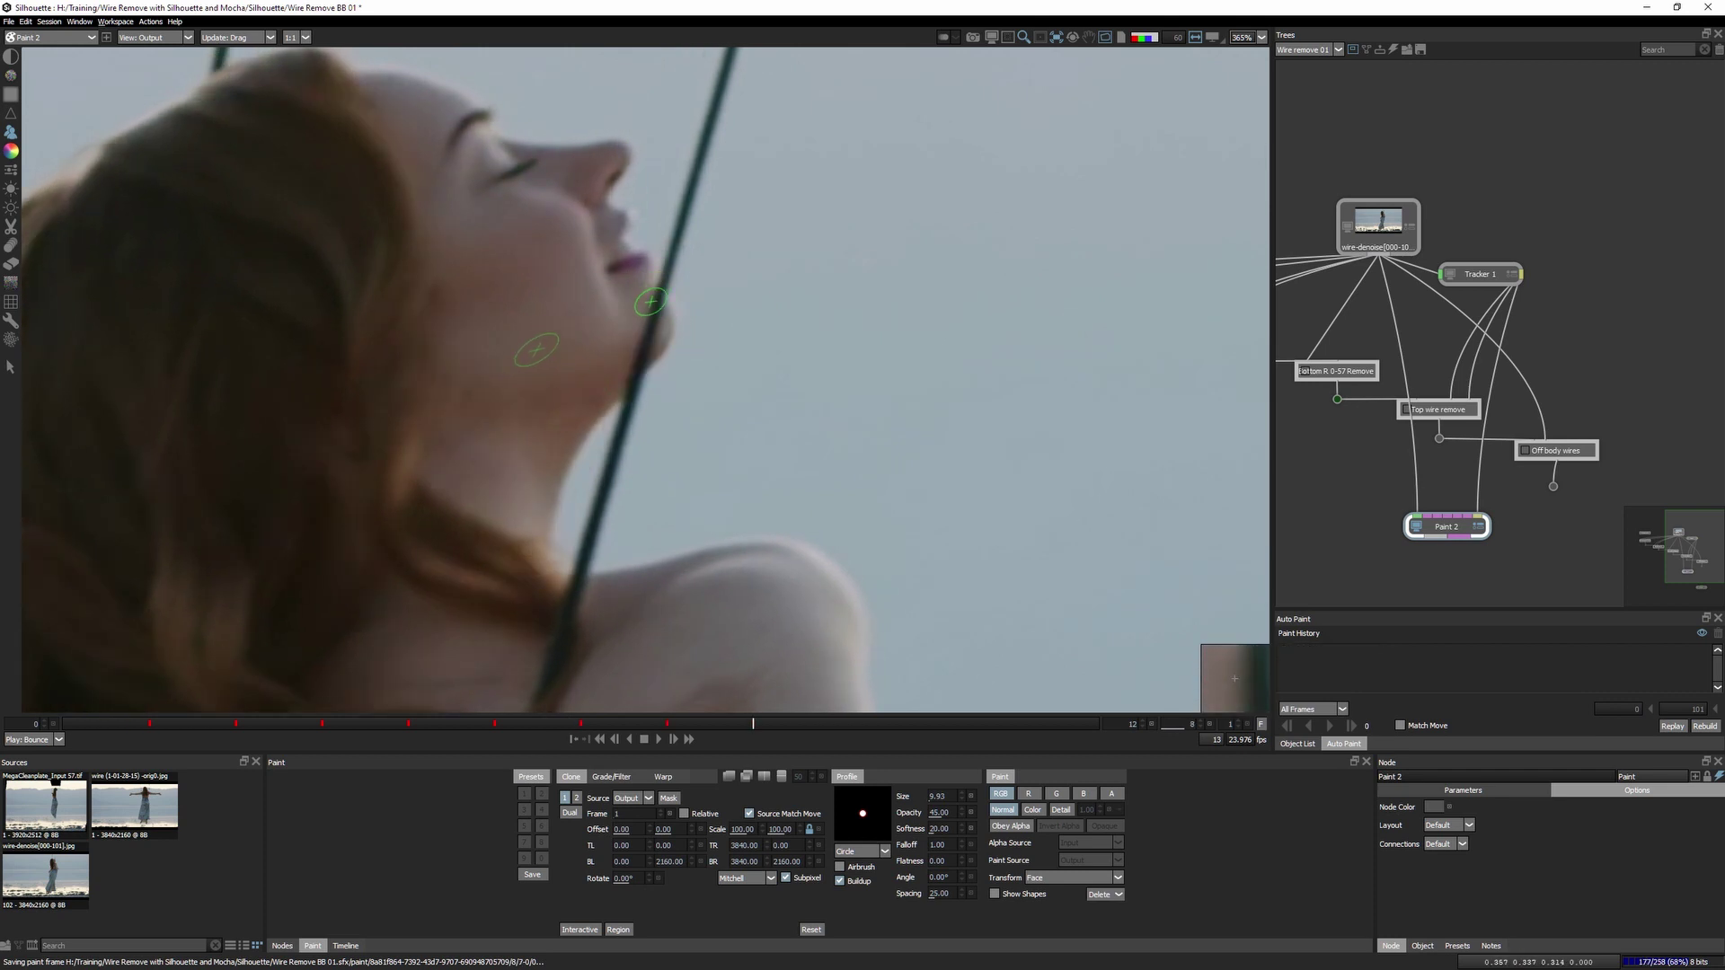
{"action": "left_click_drag", "start_coordinate": [647, 310], "coordinate": [627, 396]}
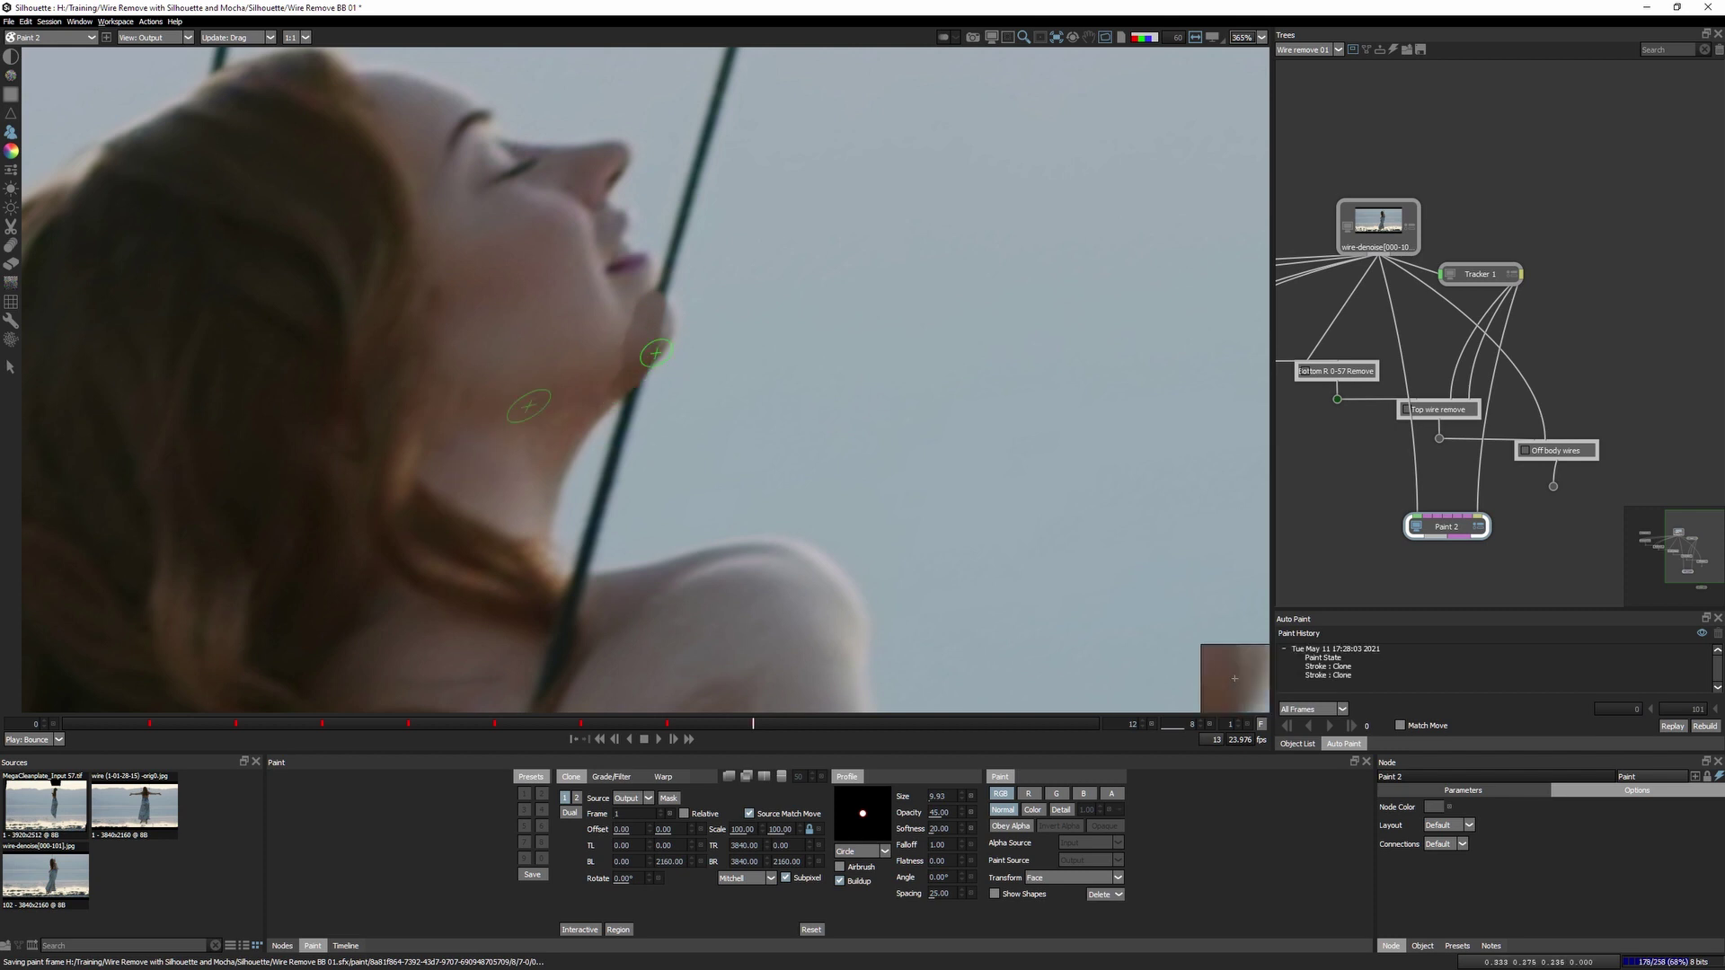
{"action": "key", "text": "Right"}
{"action": "left_click_drag", "start_coordinate": [652, 318], "coordinate": [631, 383]}
{"action": "key", "text": "Right"}
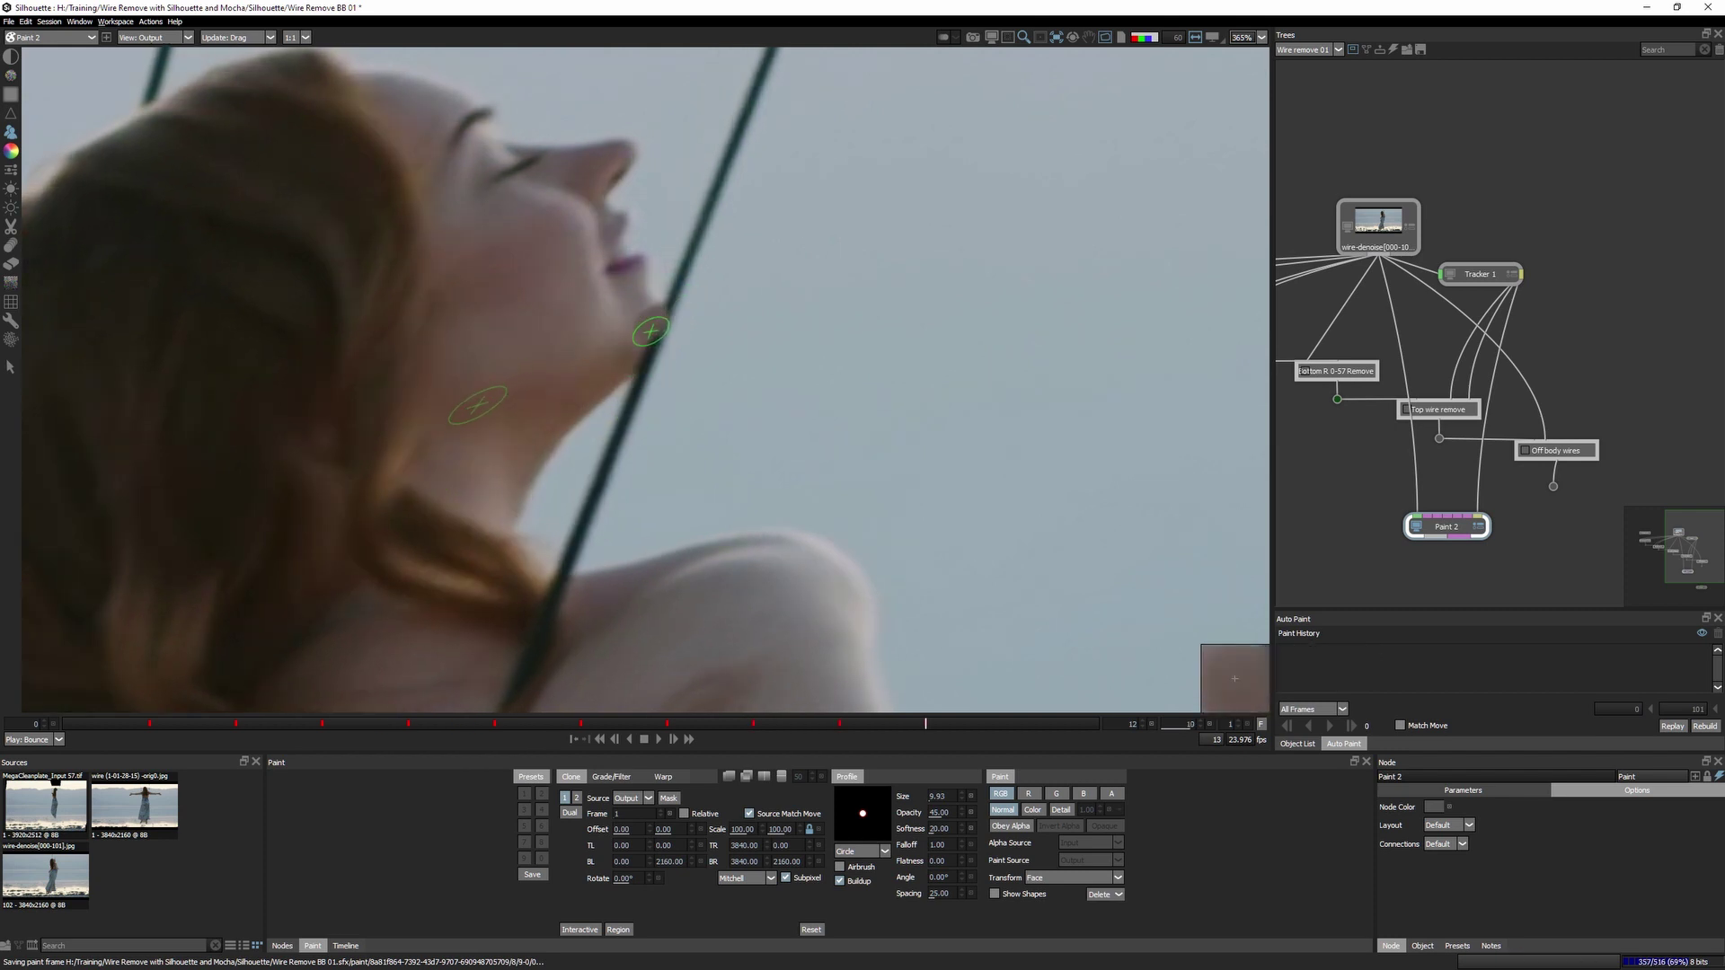
{"action": "left_click_drag", "start_coordinate": [648, 323], "coordinate": [650, 353]}
{"action": "key", "text": "Right"}
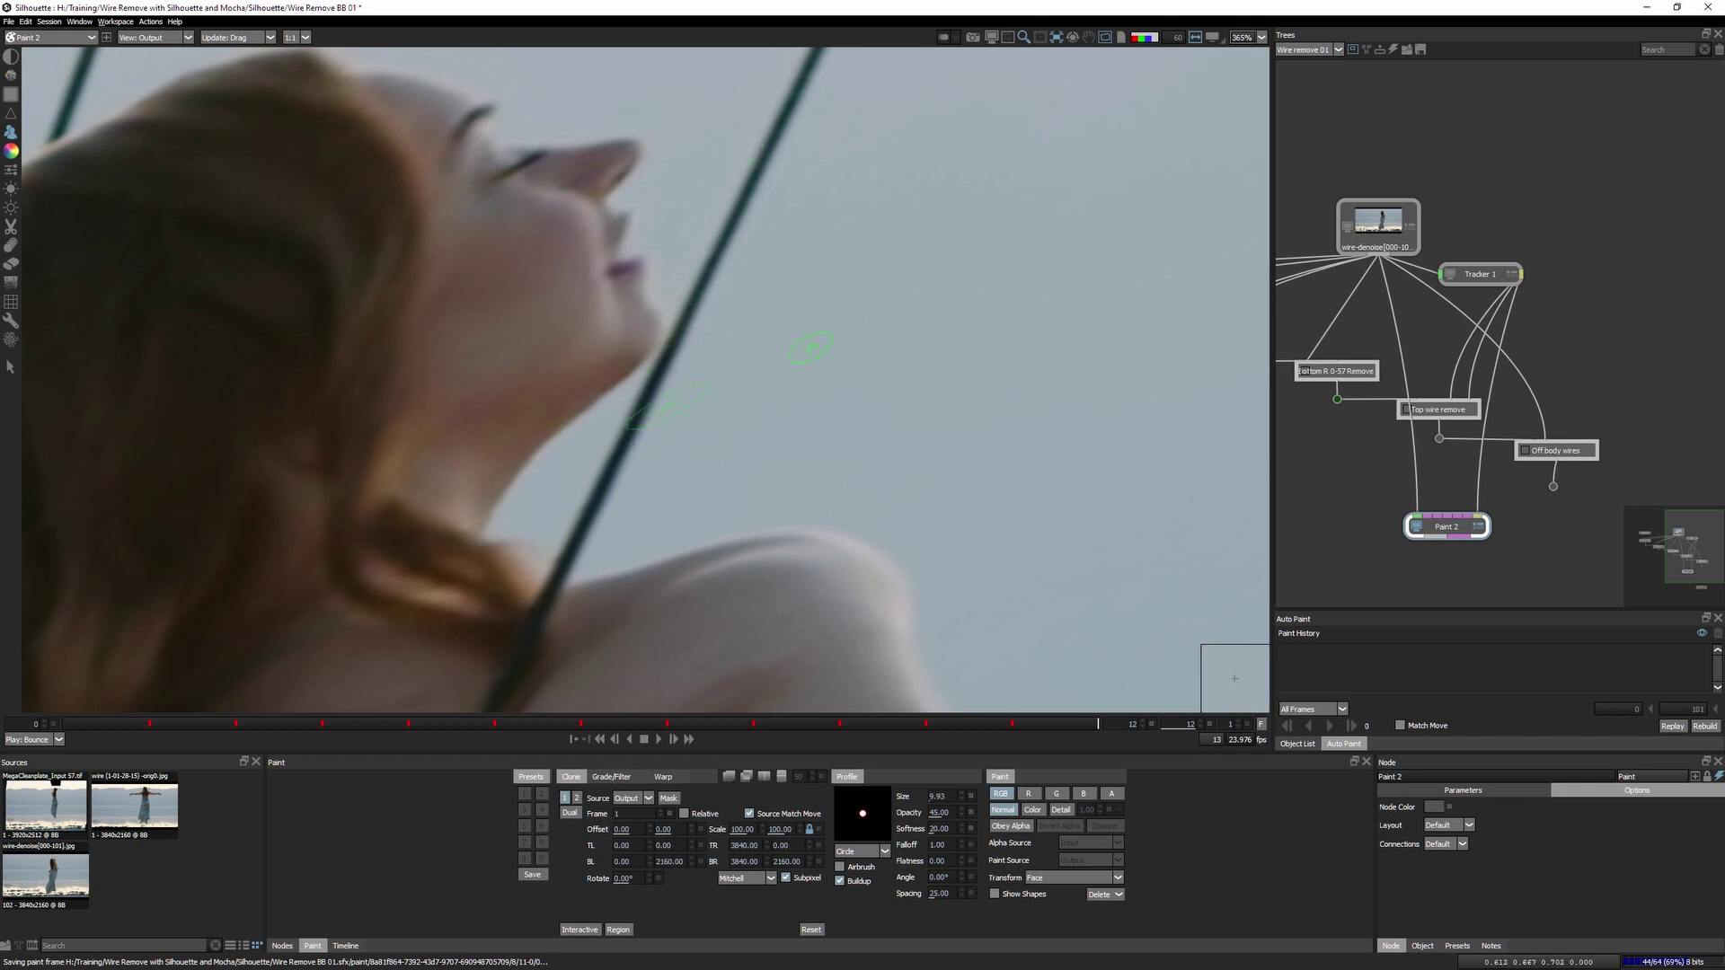
Play the footage back to review, undo the last stroke, and re-clone the wire near the chin.
{"action": "key", "text": "space"}
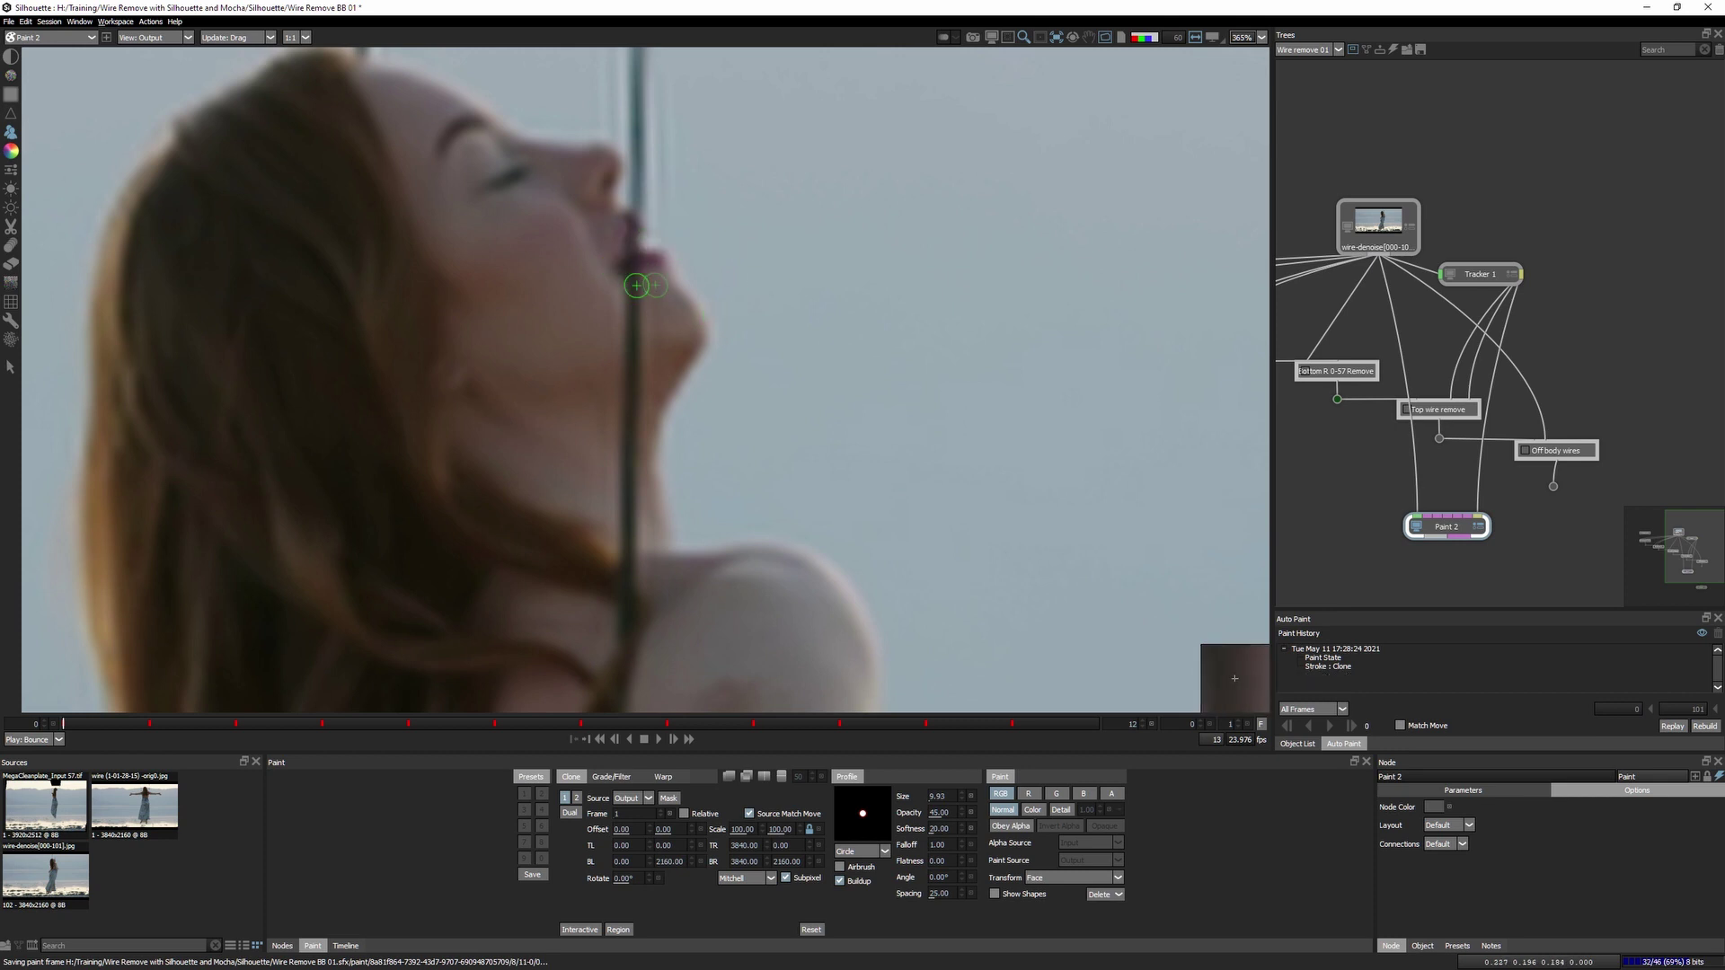
{"action": "key", "text": "ctrl+z"}
{"action": "left_click", "coordinate": [603, 497]}
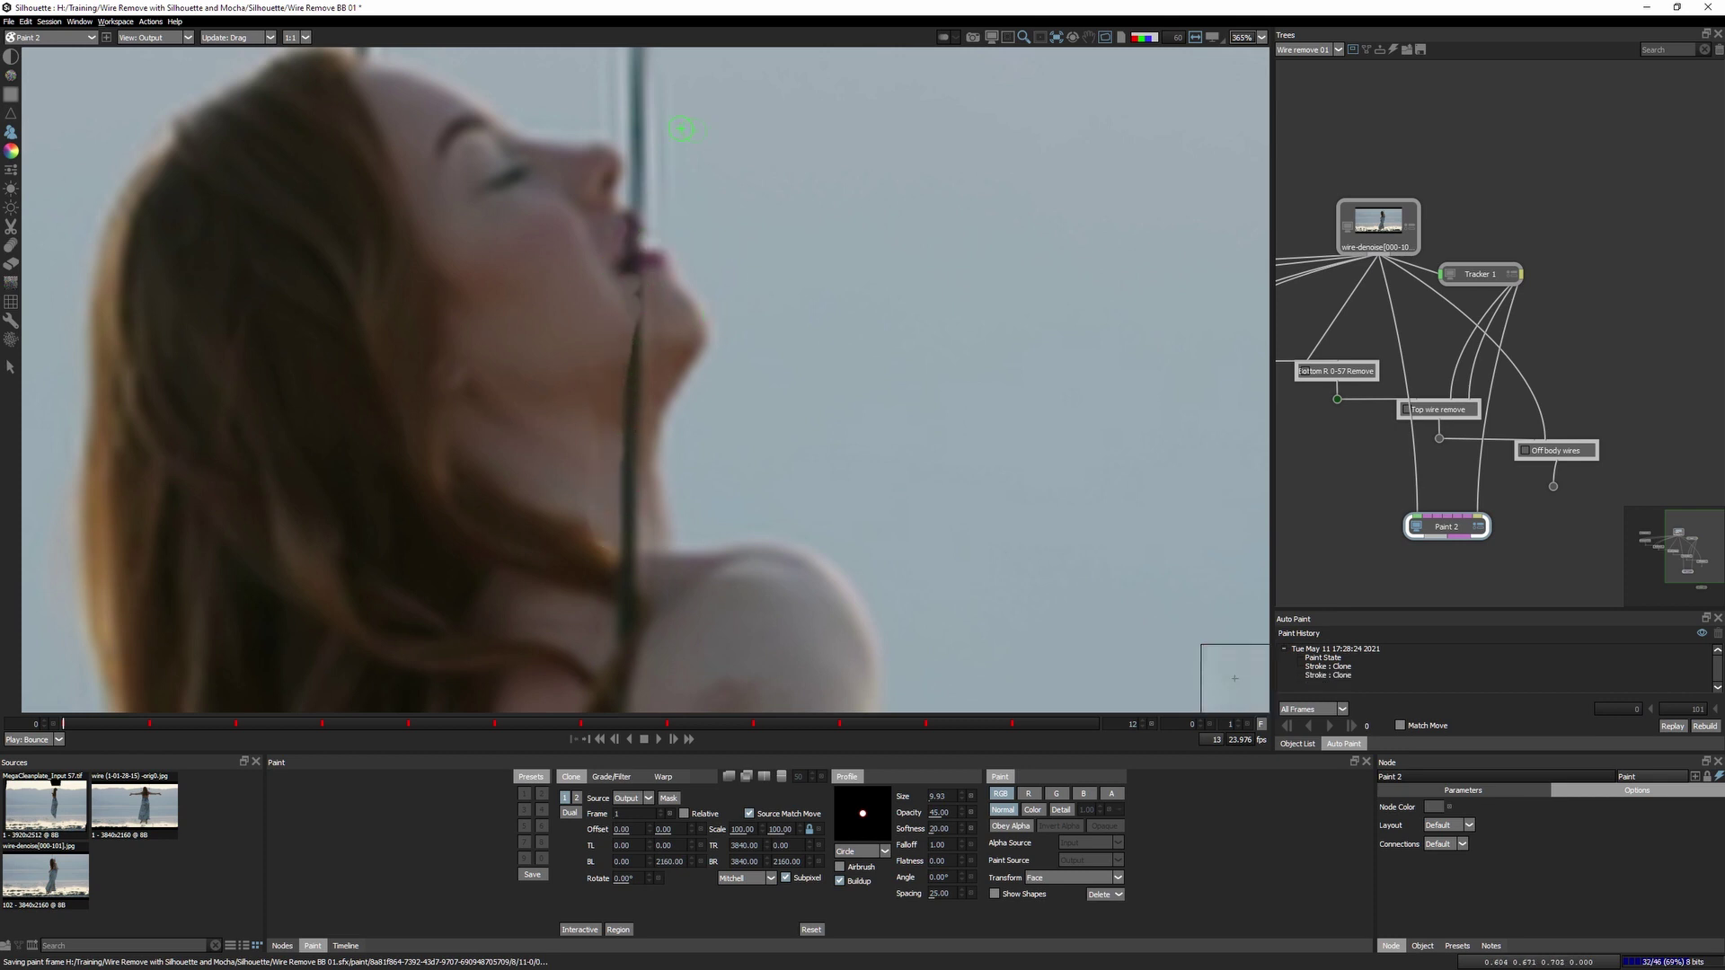
{"action": "key", "text": "Right"}
{"action": "key", "text": "d"}
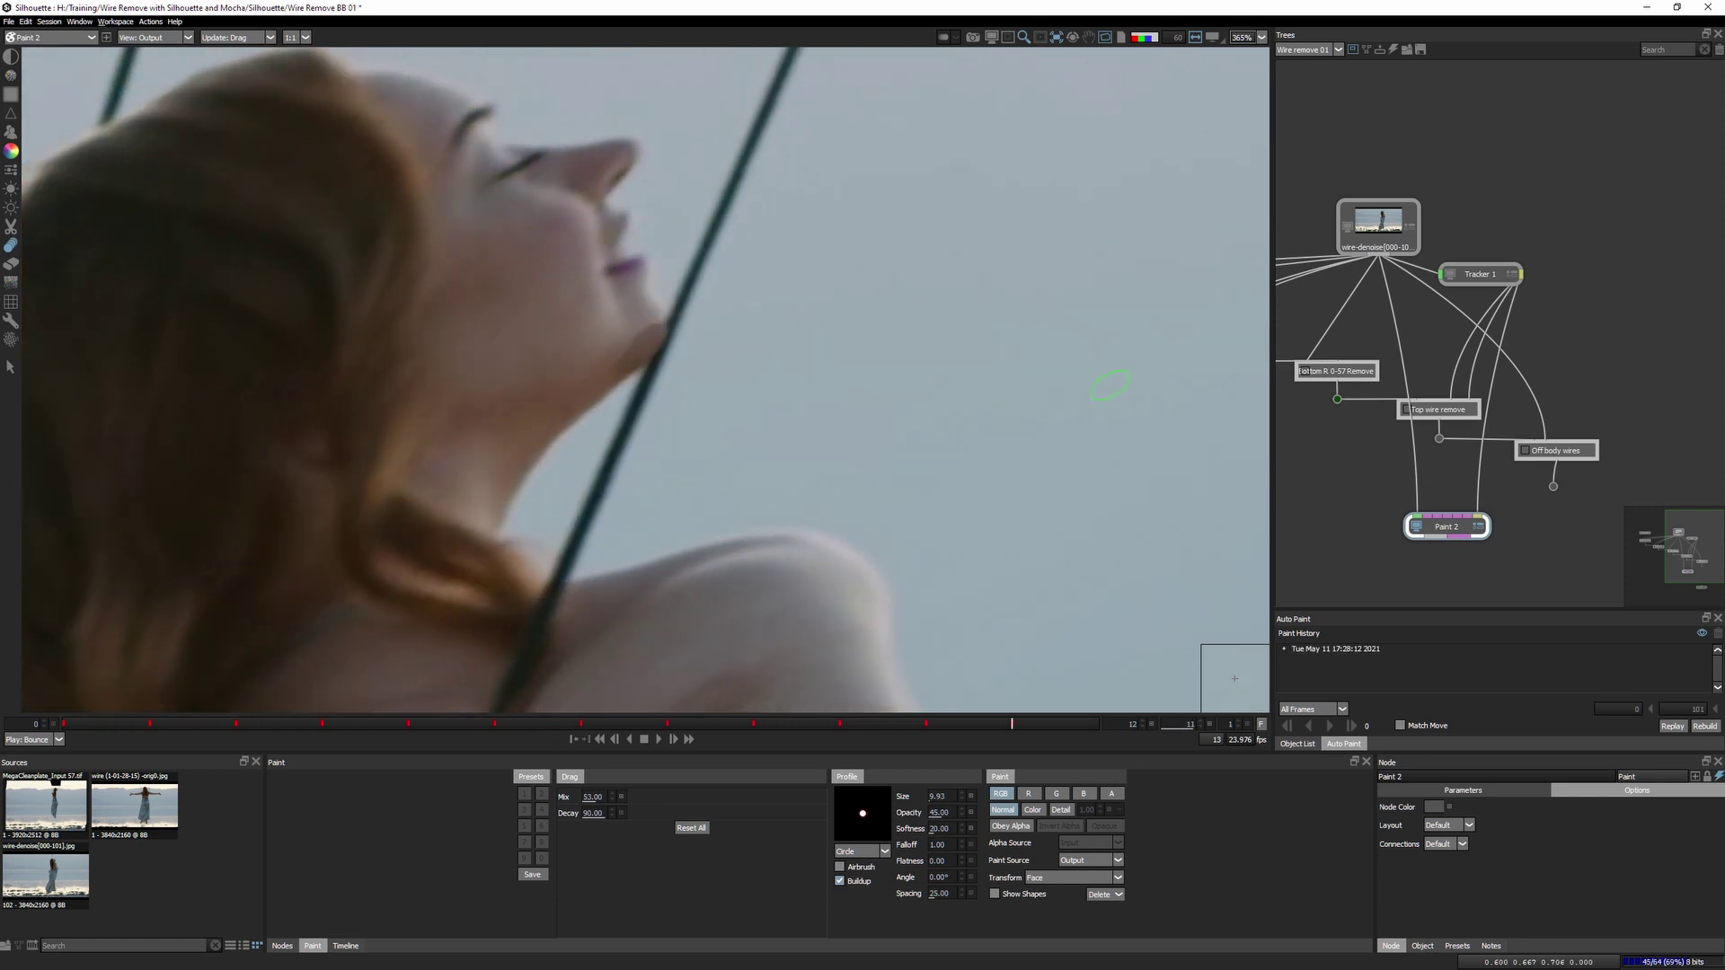
Drag-smear the wire along her chin with a bigger brush, then step eight frames forward to frame 12.
{"action": "left_click_drag", "start_coordinate": [585, 456], "coordinate": [602, 404]}
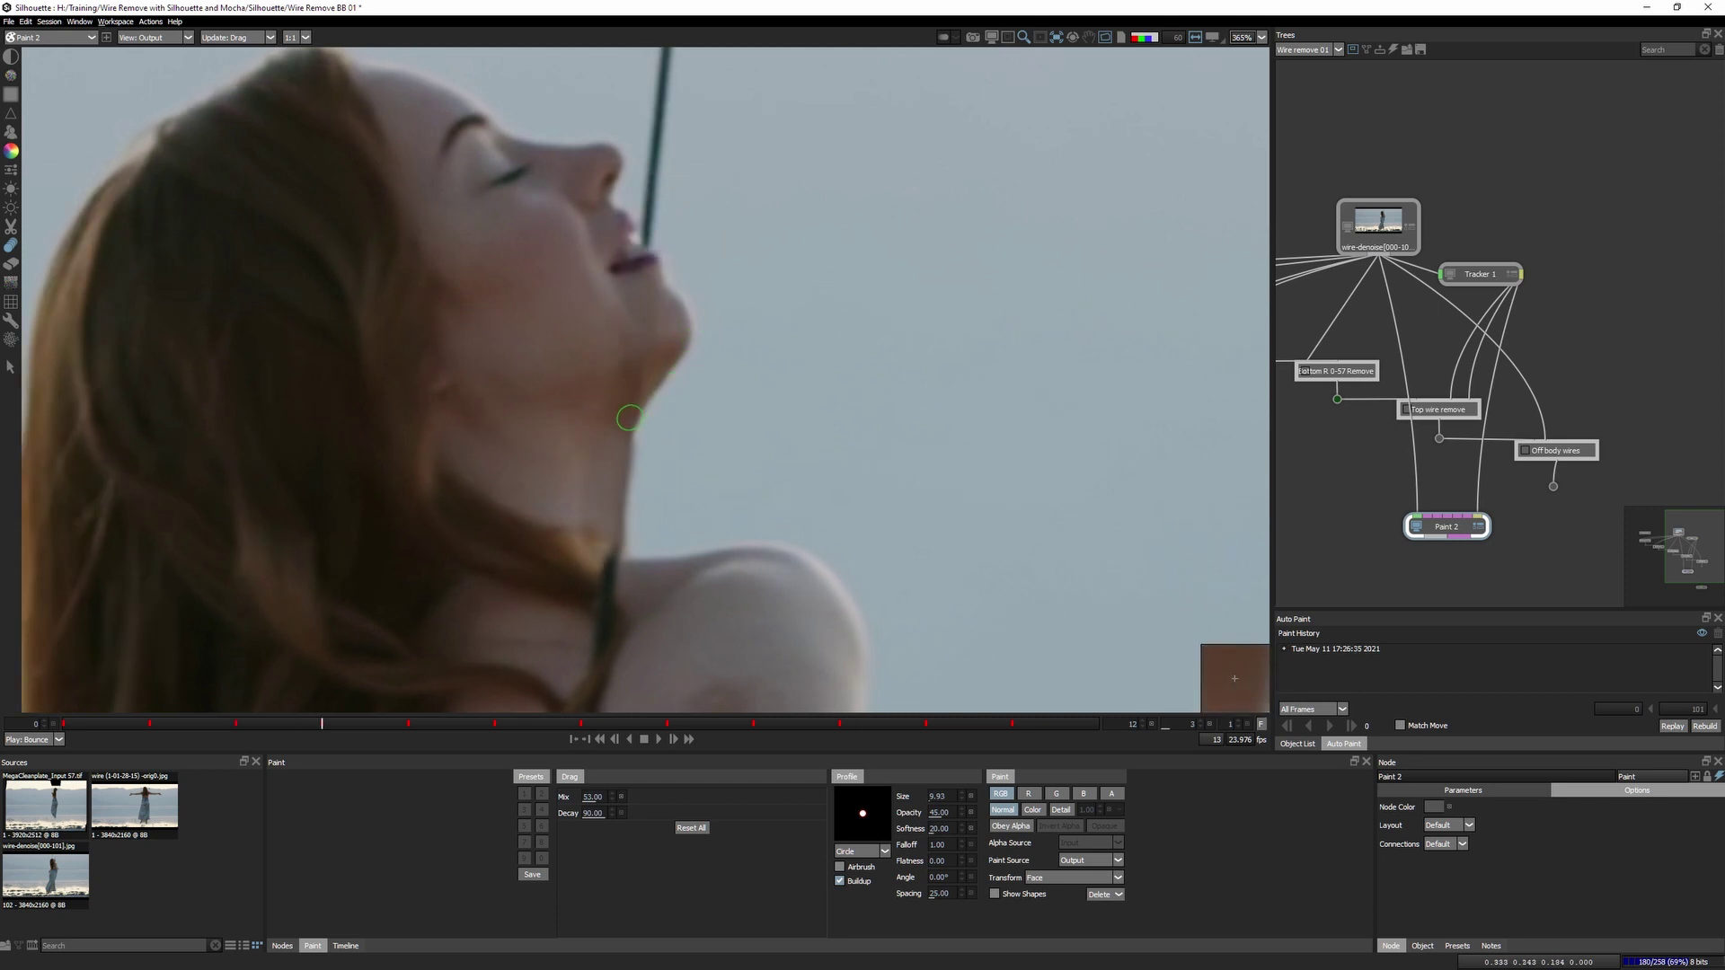
{"action": "left_click_drag", "start_coordinate": [660, 353], "coordinate": [792, 252]}
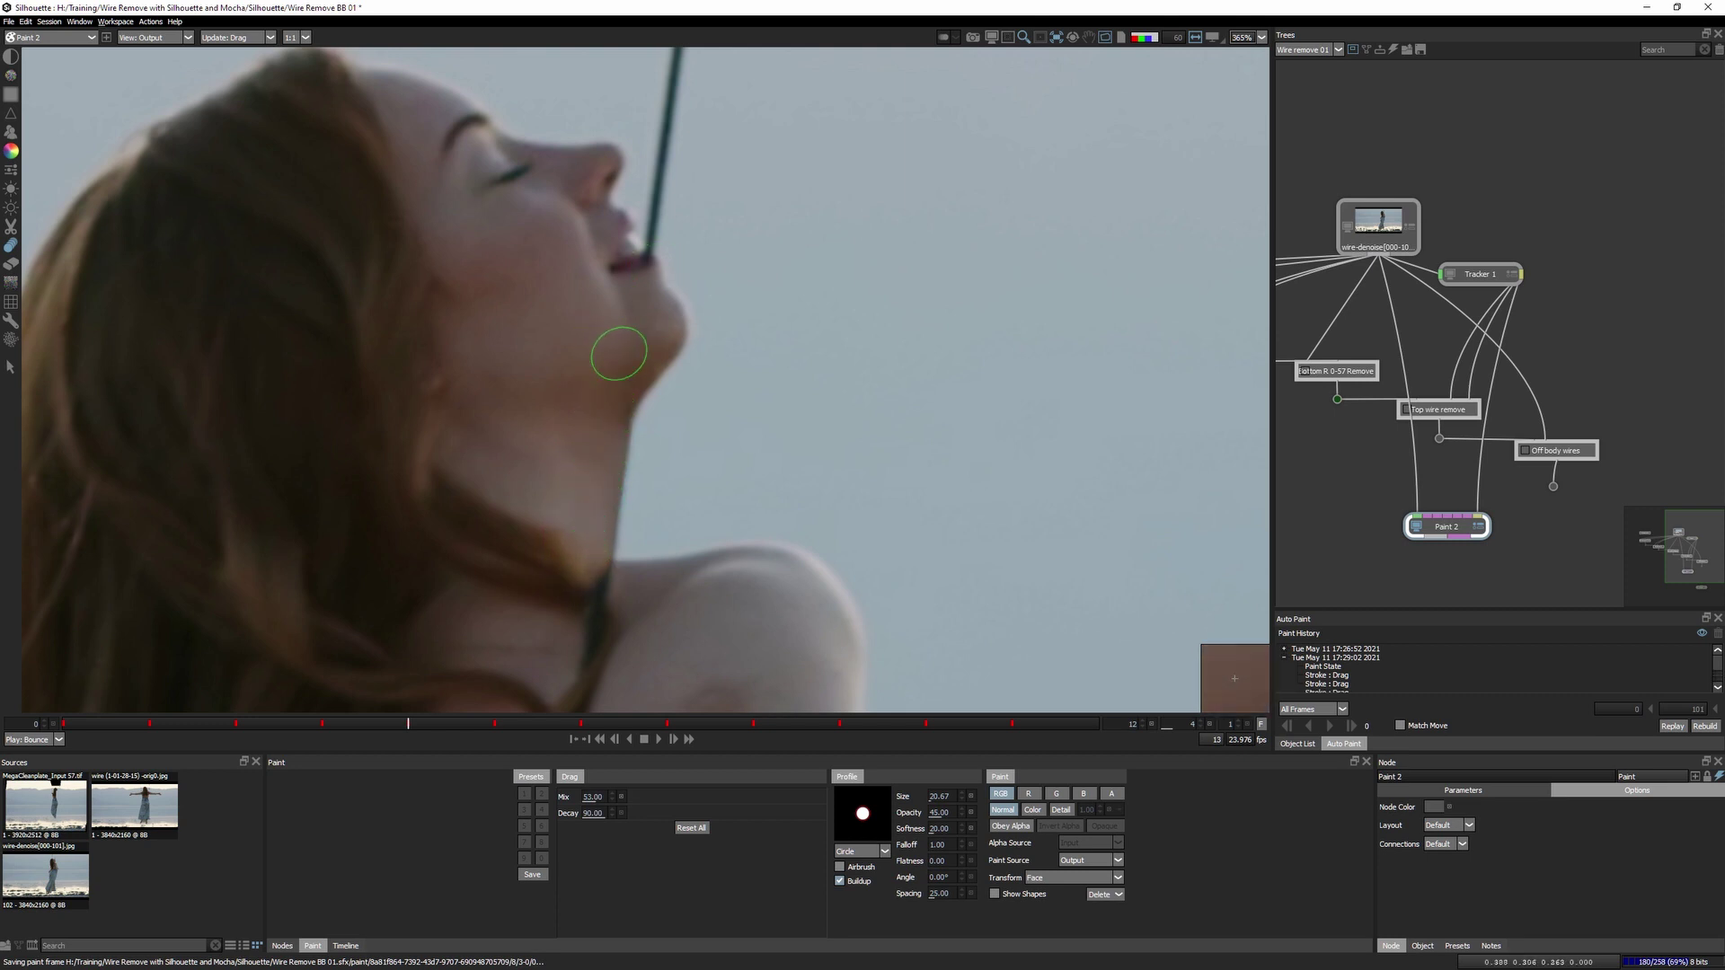
{"action": "key", "text": "Right"}
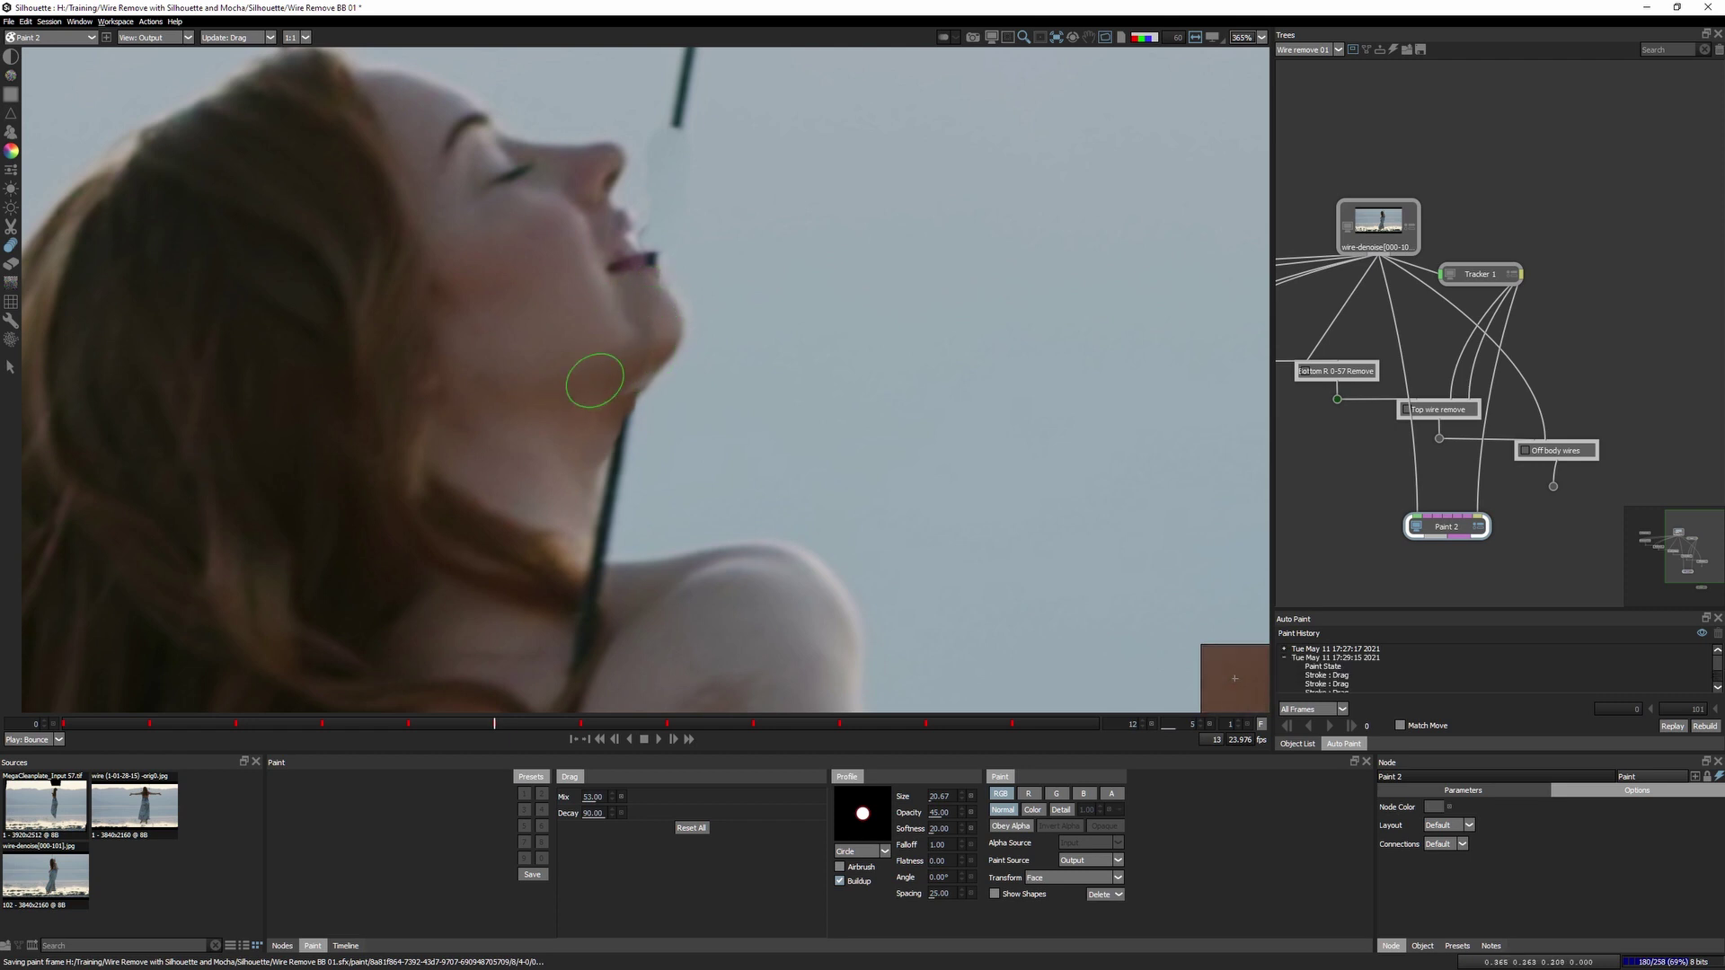
{"action": "key", "text": "Right"}
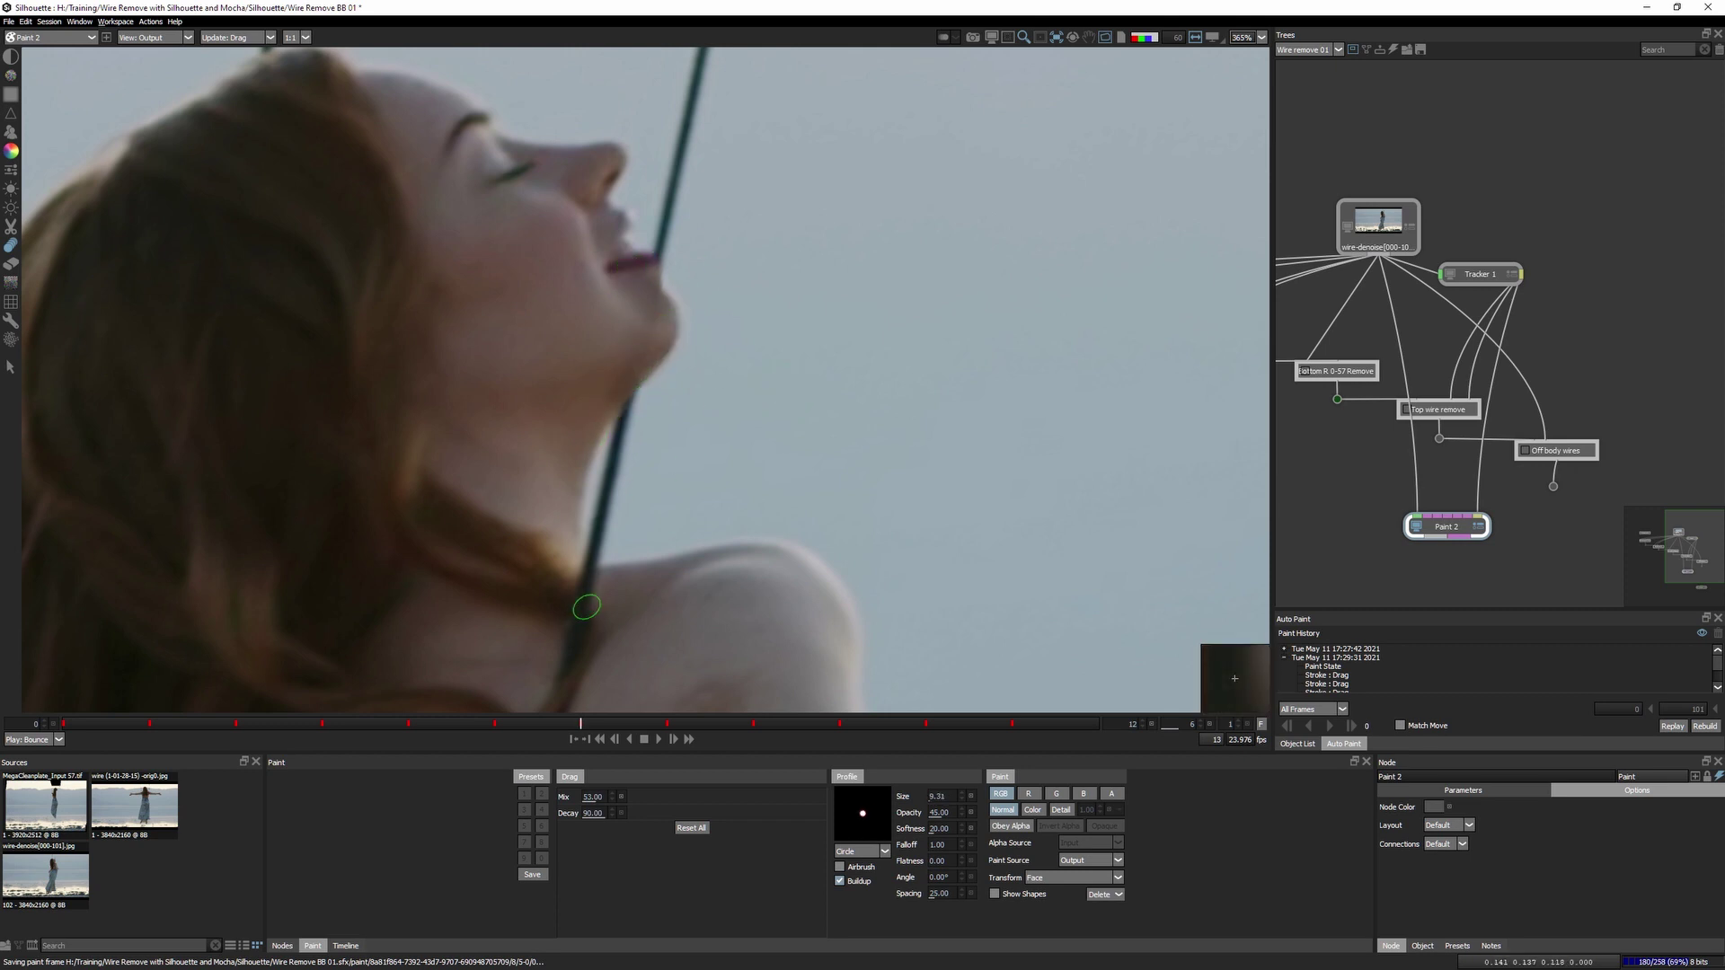
{"action": "key", "text": "Right"}
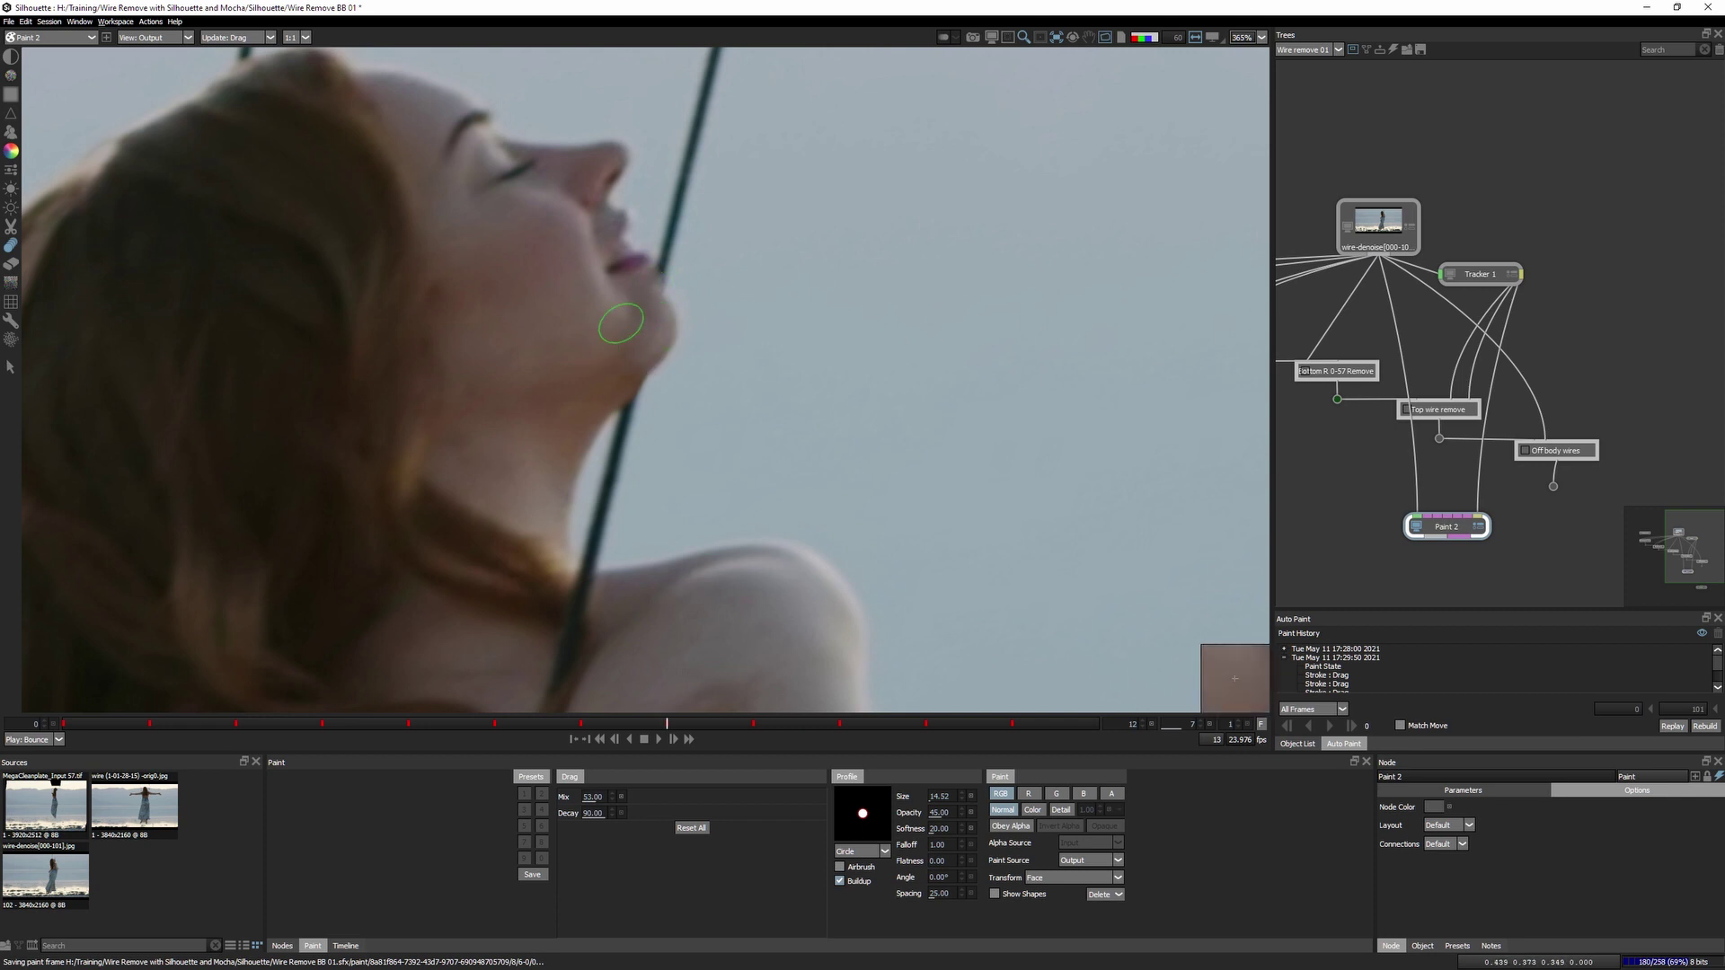
{"action": "key", "text": "Right"}
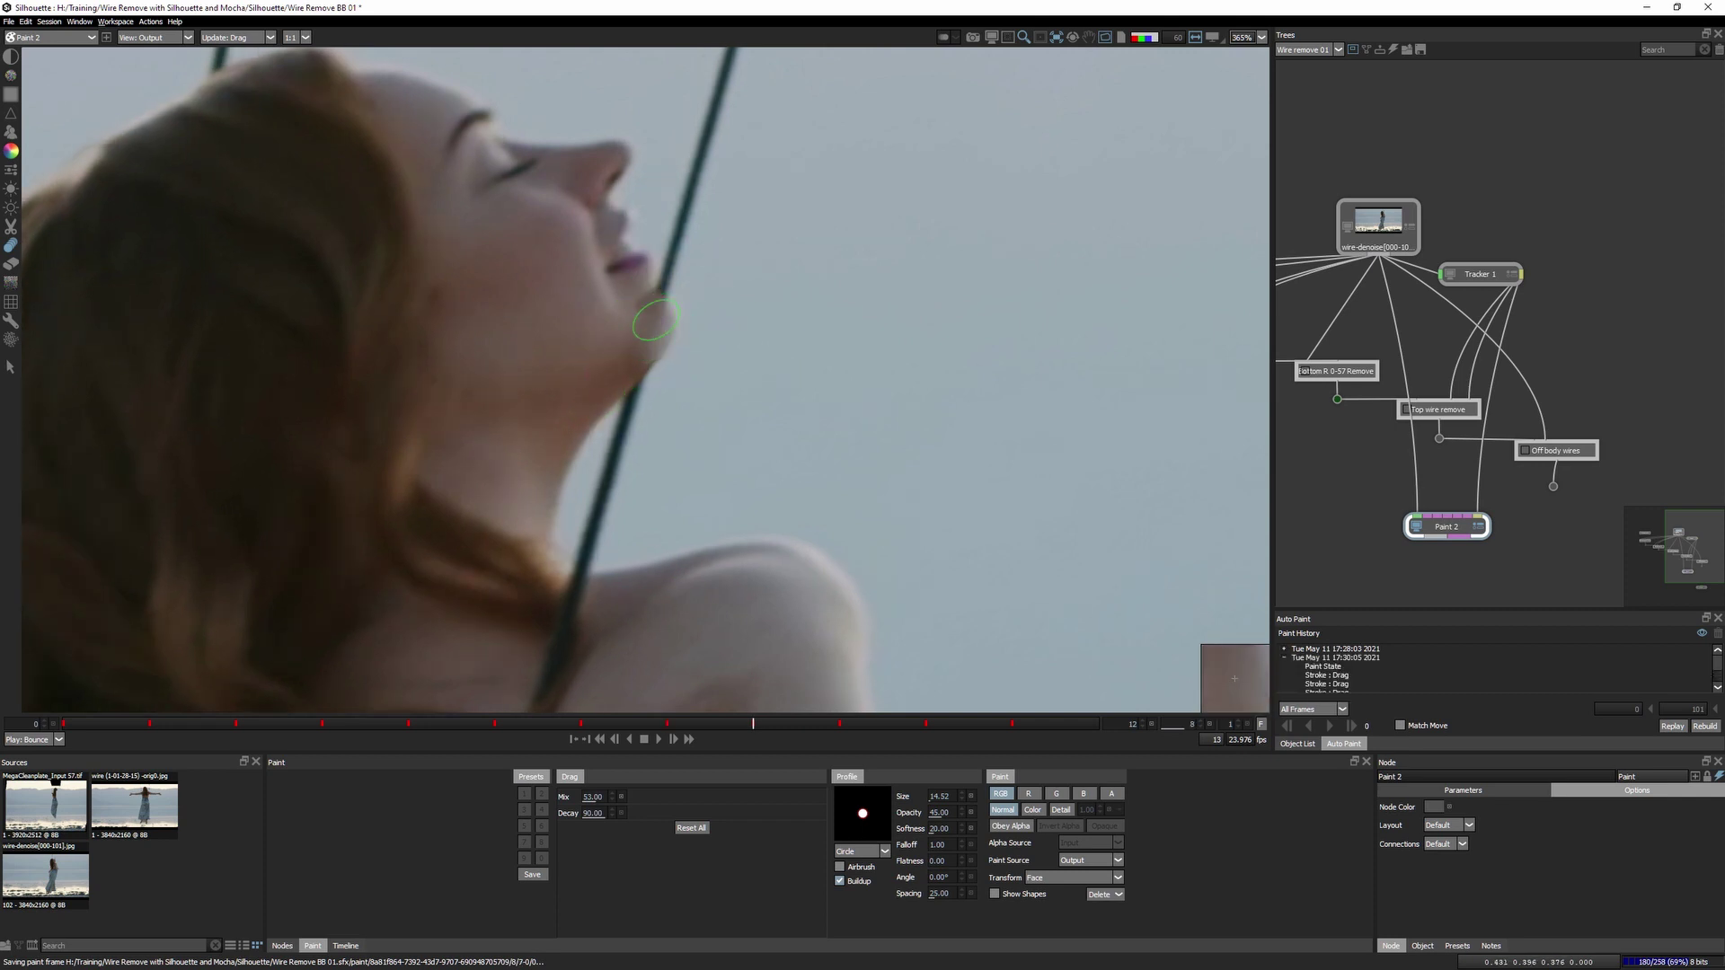
{"action": "key", "text": "Right"}
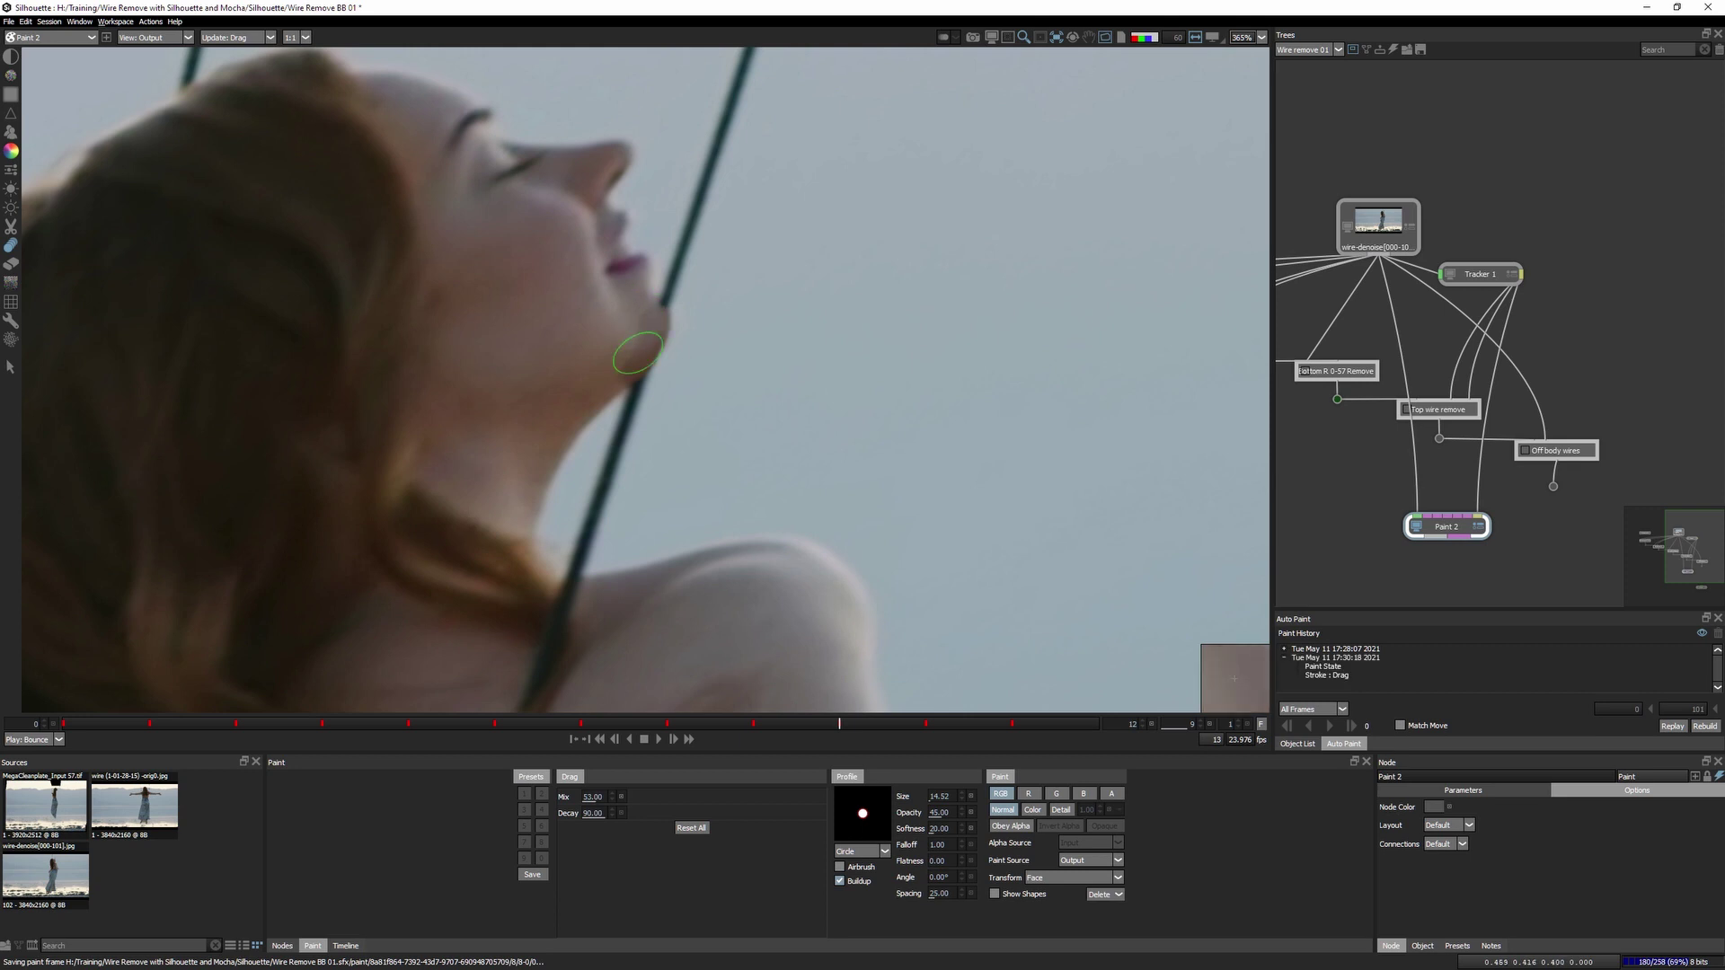
{"action": "key", "text": "Right"}
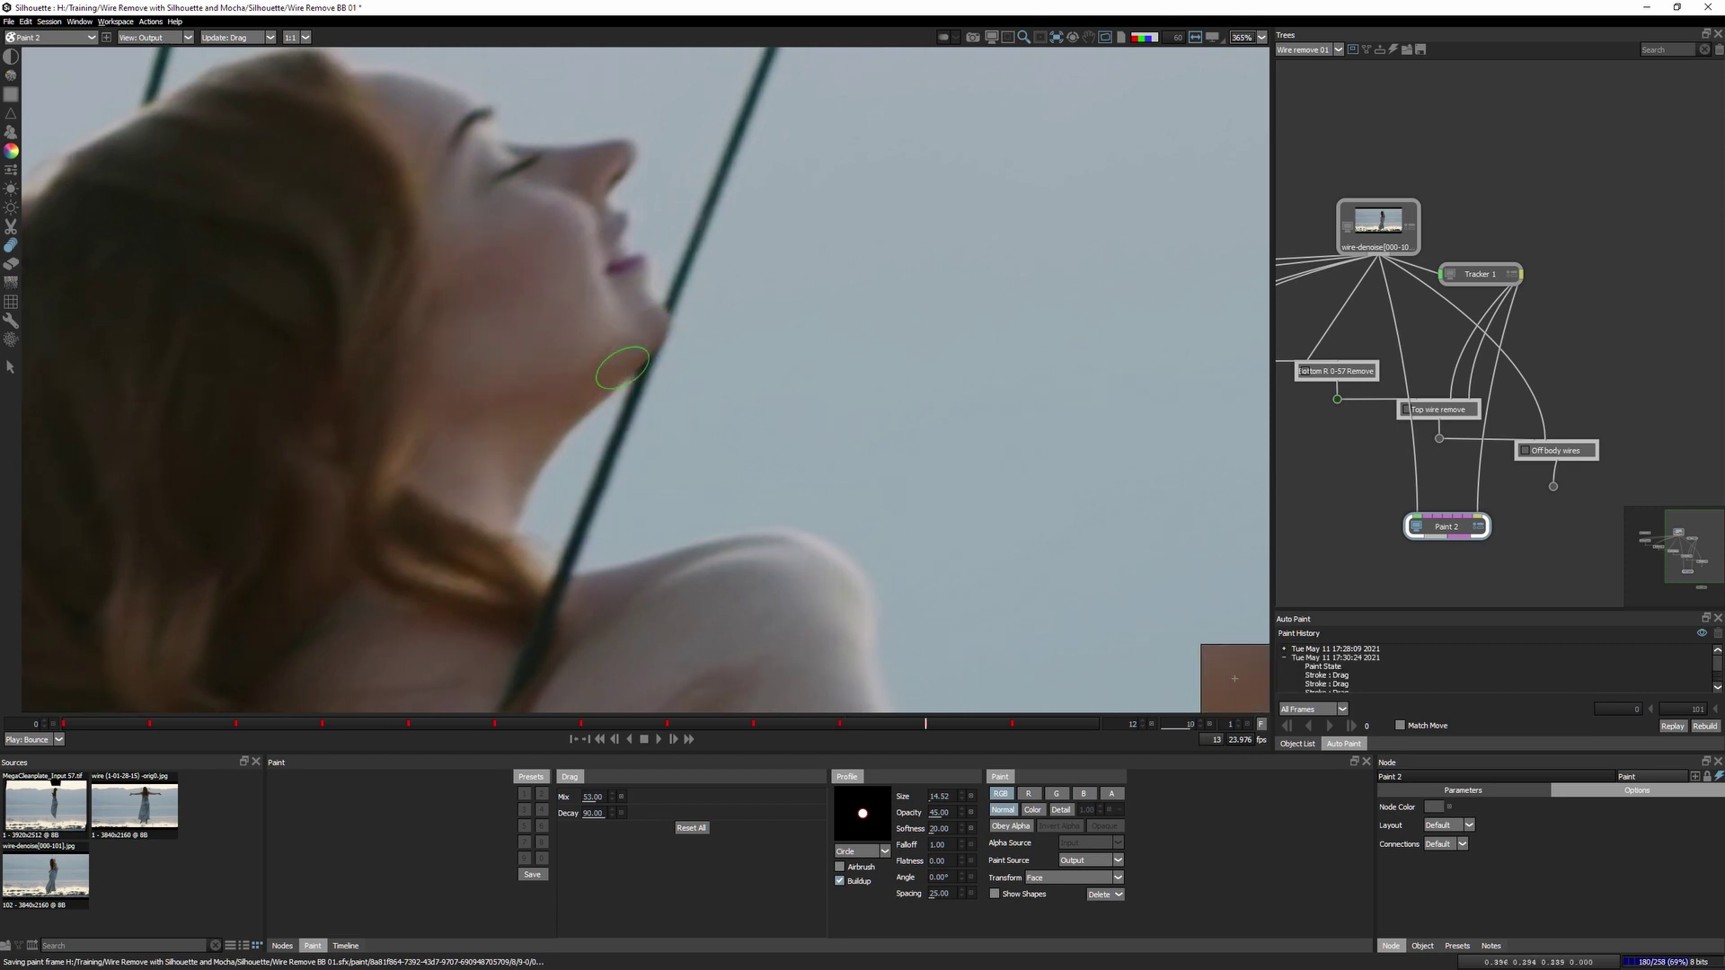
{"action": "key", "text": "Right"}
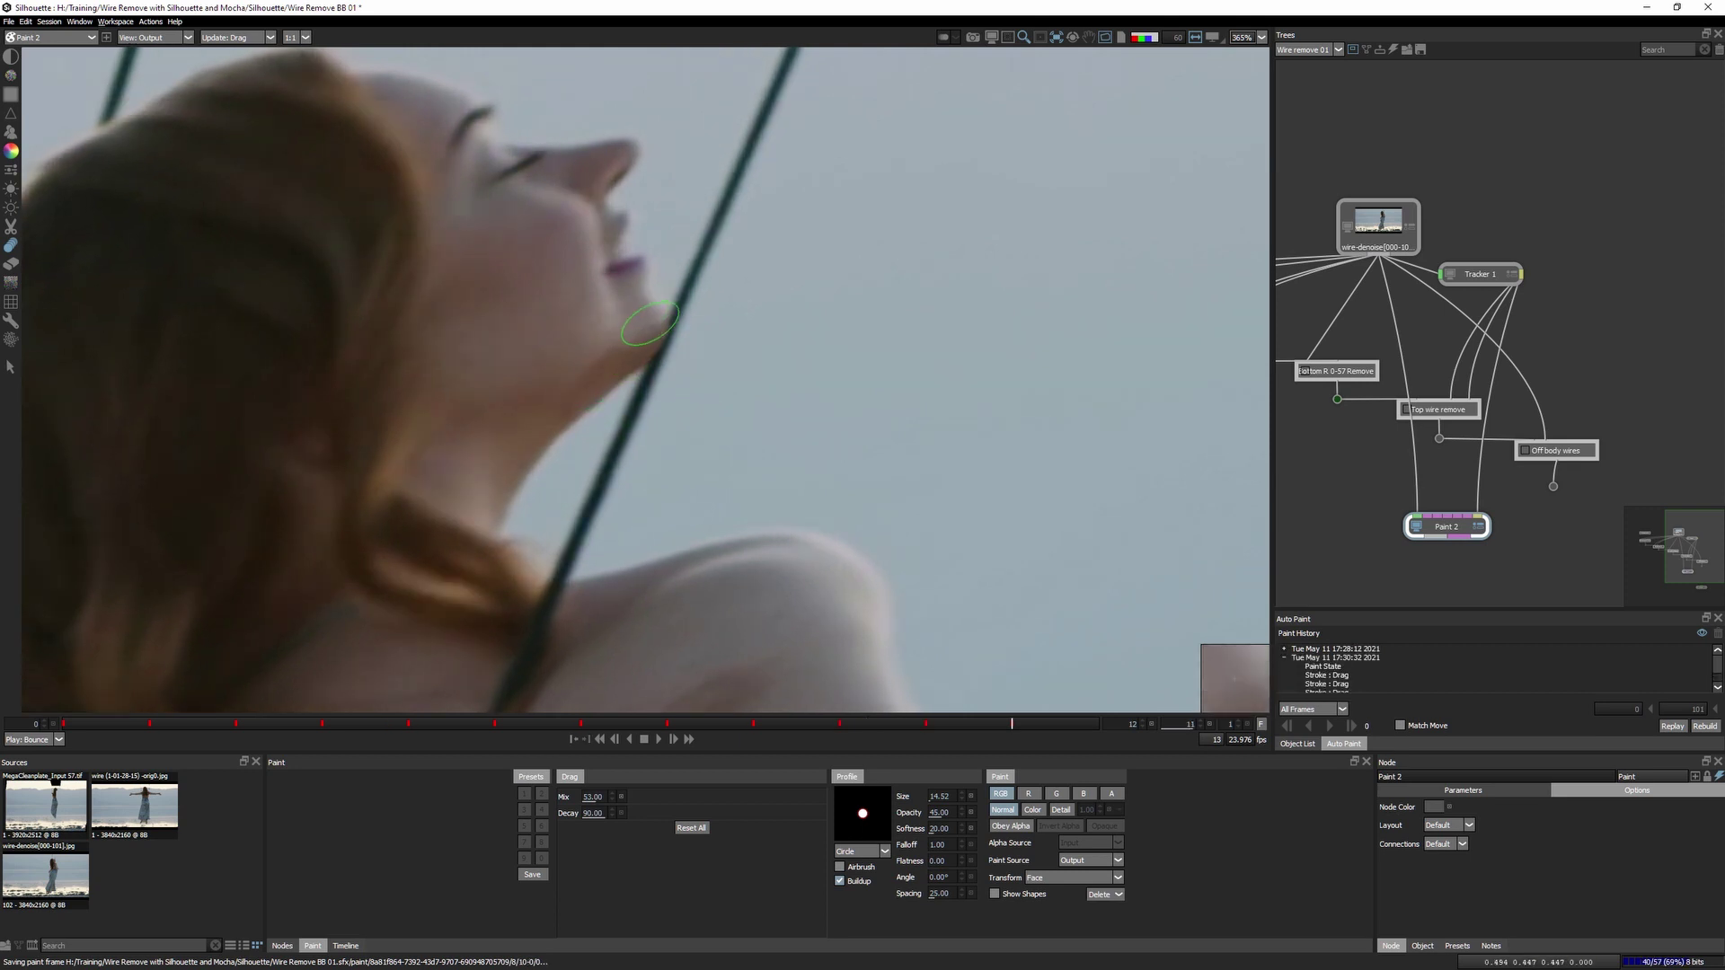
{"action": "key", "text": "Right"}
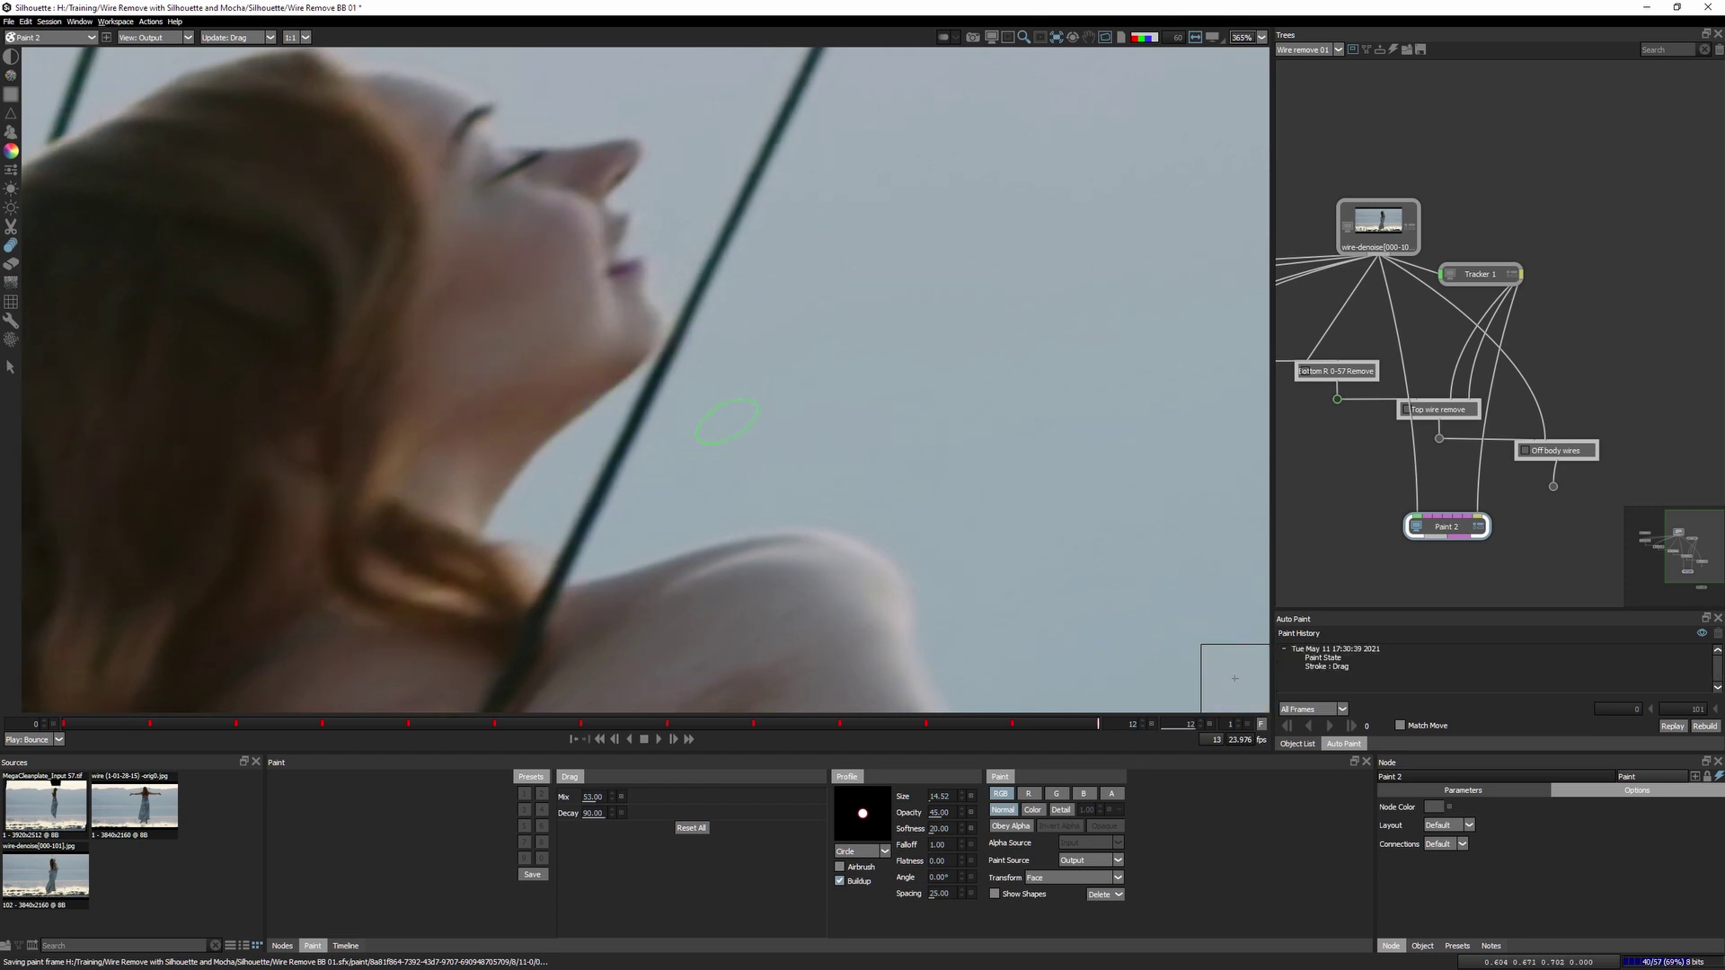
{"action": "left_click", "coordinate": [11, 149]}
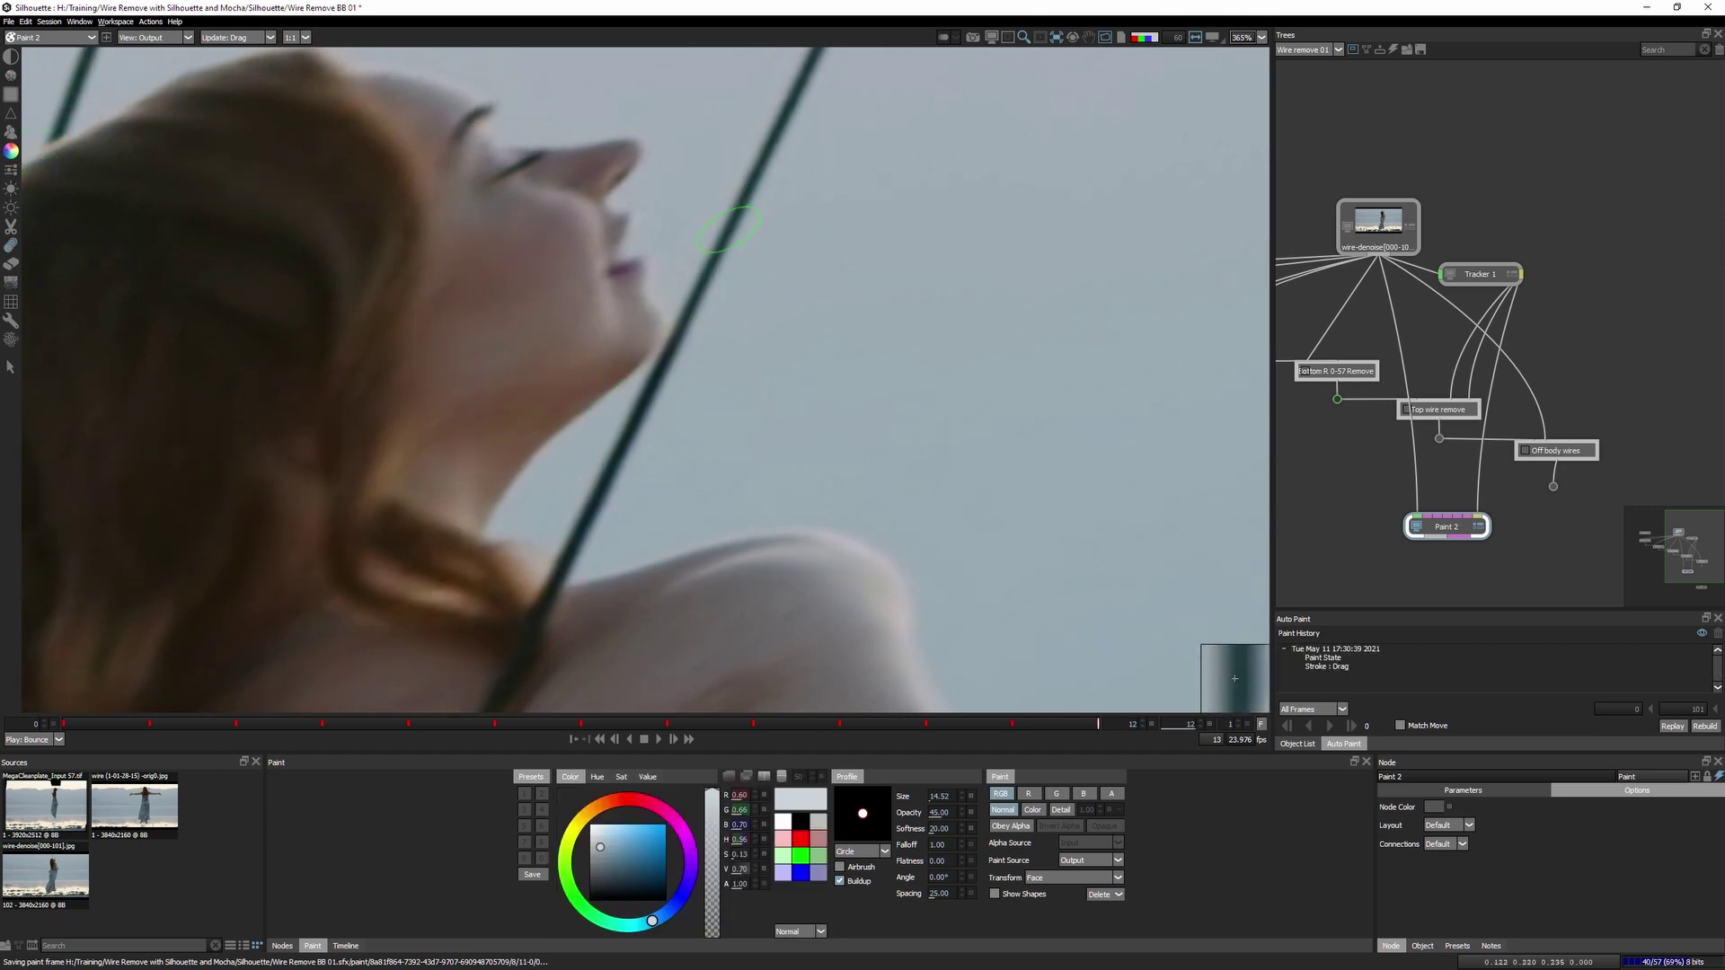
Colour-paint over the wire from sky to shoulder on the current and previous frames.
{"action": "left_click_drag", "start_coordinate": [769, 148], "coordinate": [589, 529]}
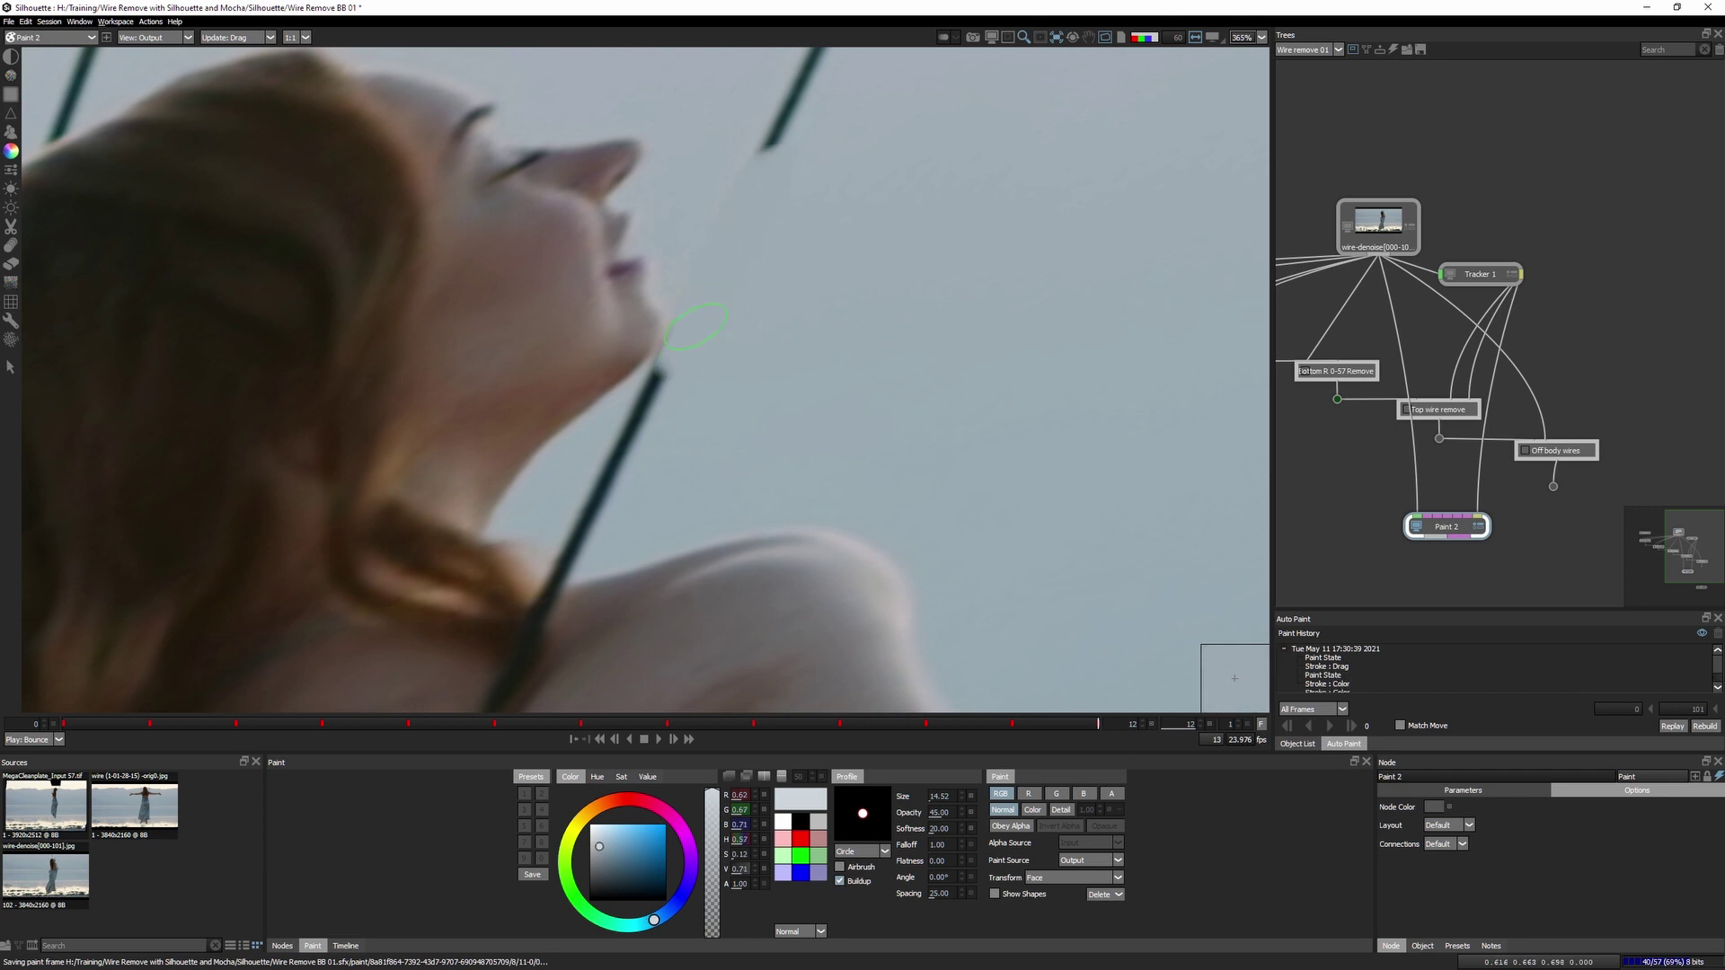
{"action": "left_click_drag", "start_coordinate": [787, 128], "coordinate": [814, 61]}
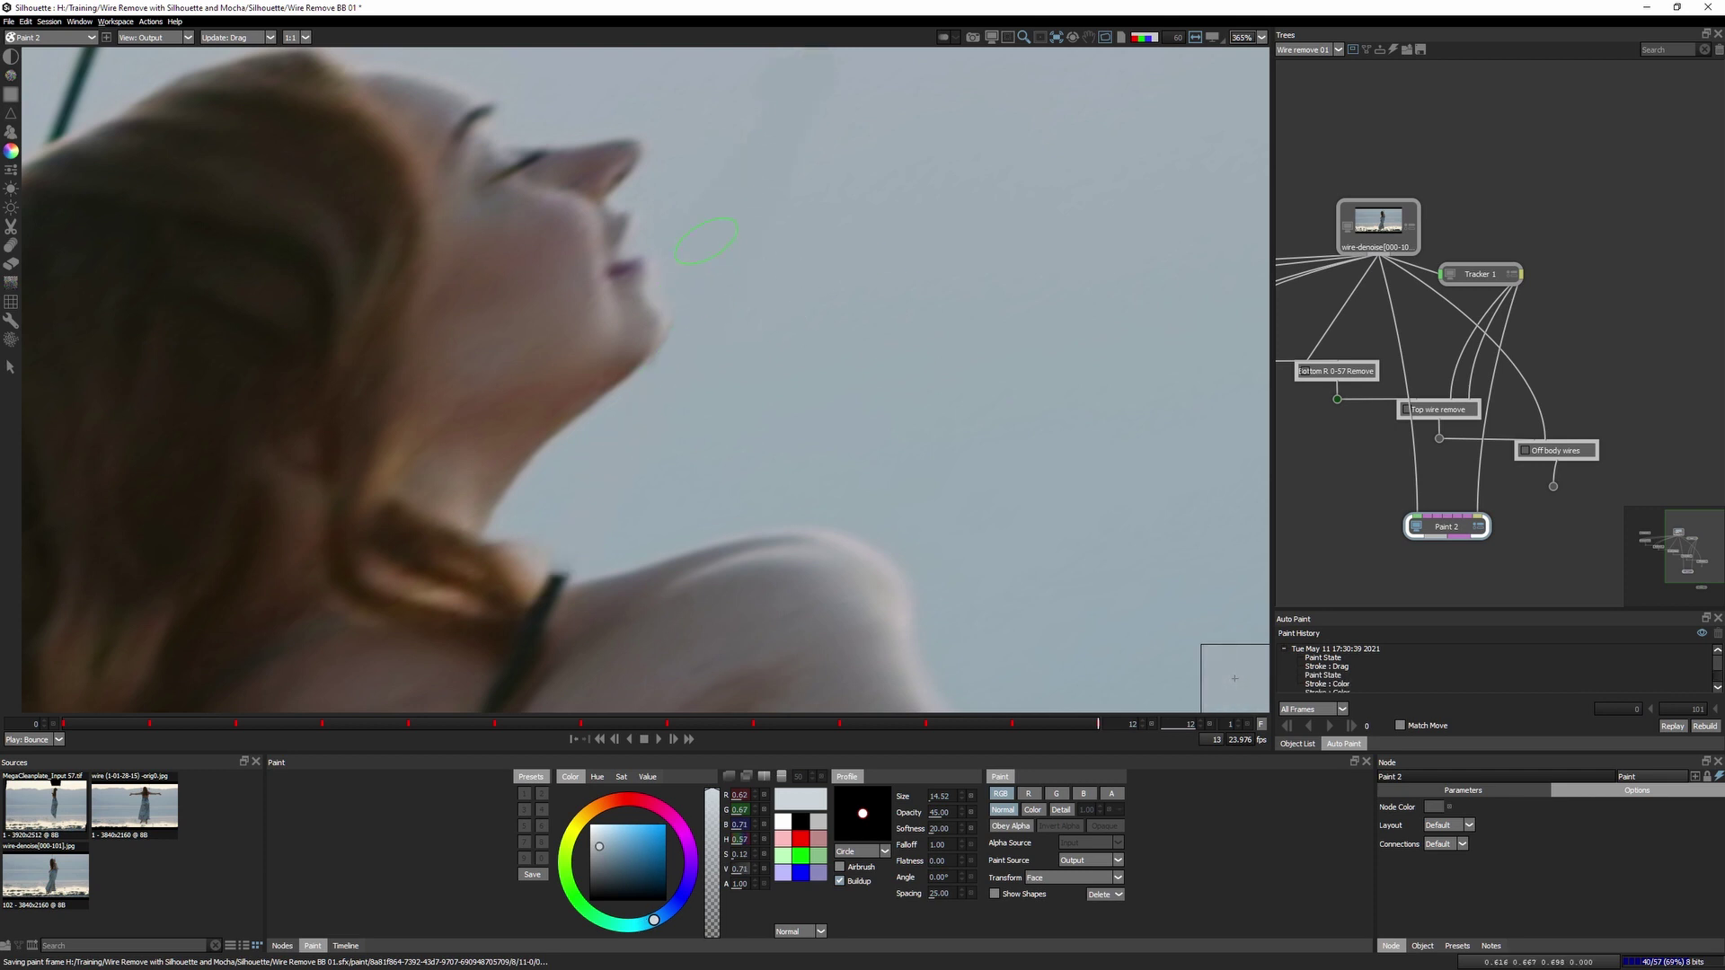
{"action": "key", "text": "Left"}
{"action": "left_click_drag", "start_coordinate": [739, 305], "coordinate": [703, 321]}
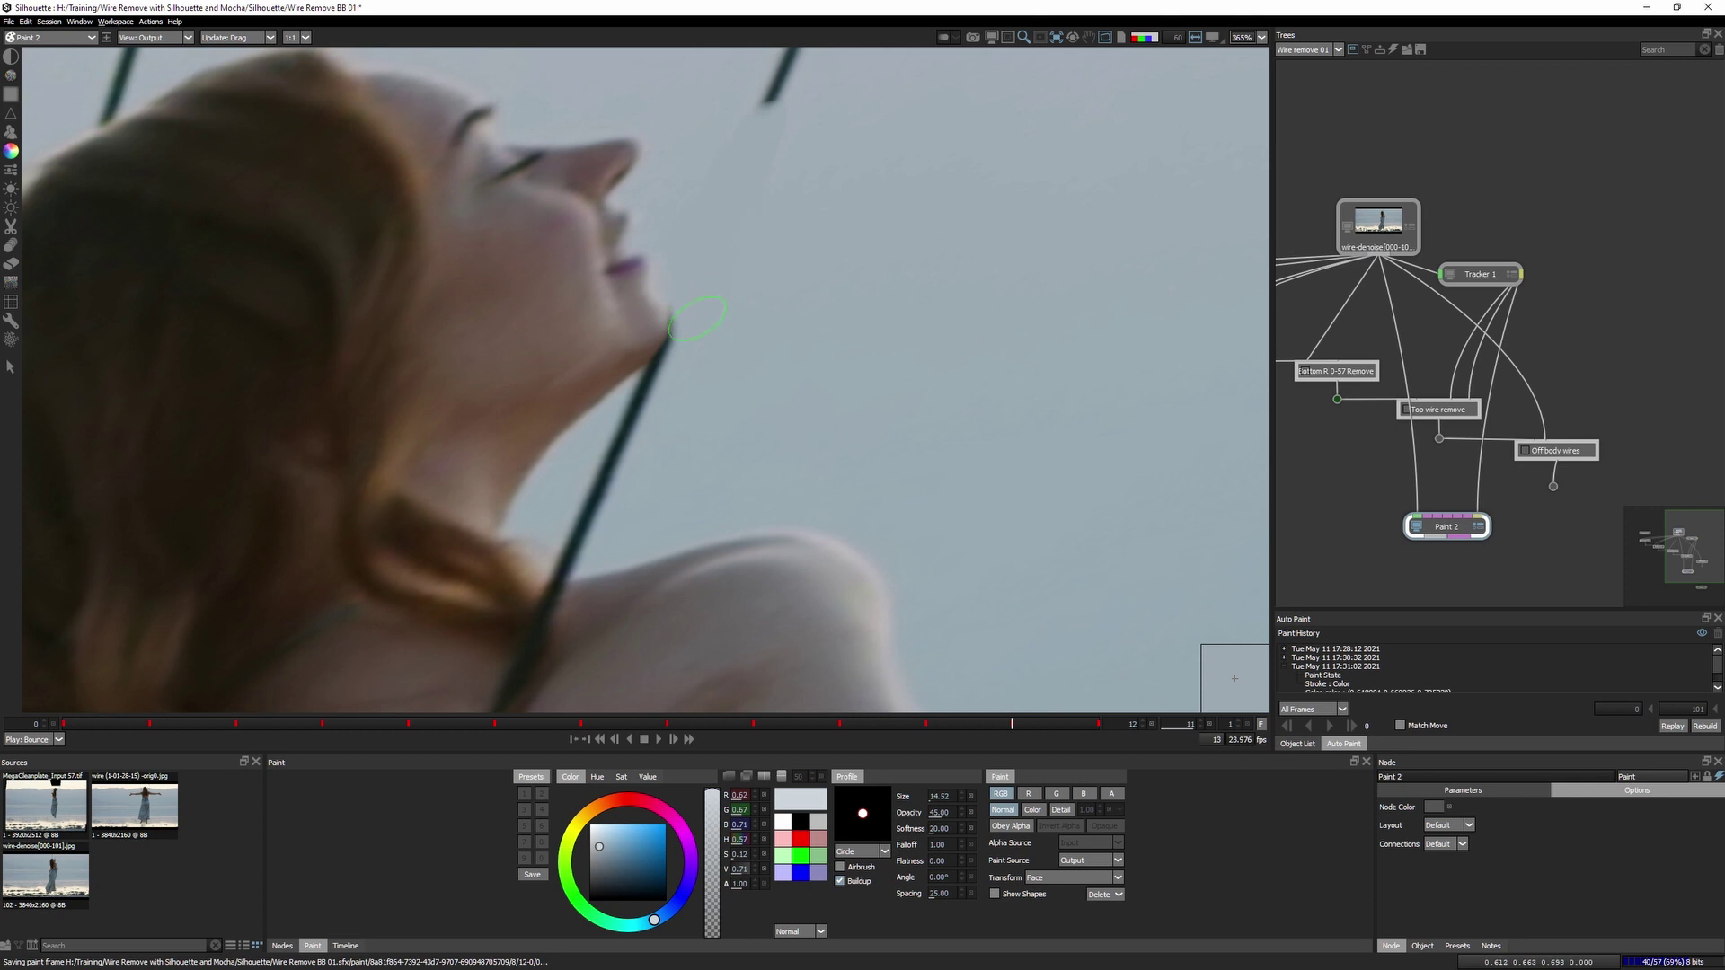
{"action": "left_click_drag", "start_coordinate": [634, 411], "coordinate": [557, 566]}
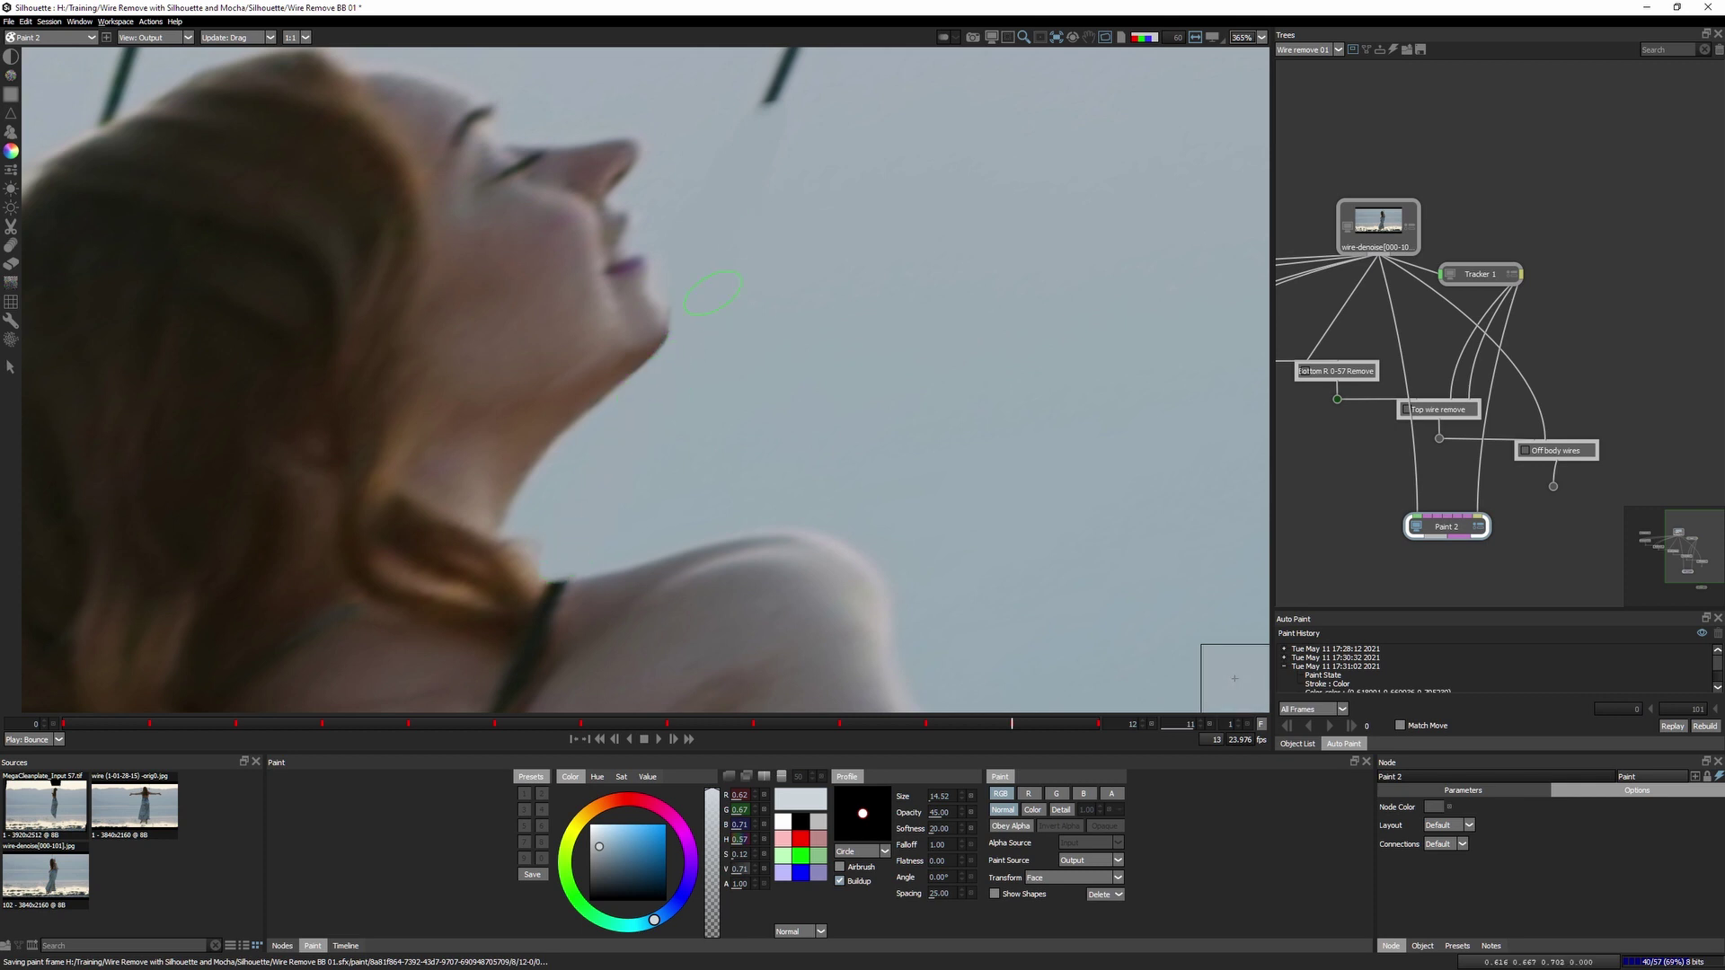
Paint out the wire's middle, upper and lower sections on the next two earlier frames.
{"action": "key", "text": "Left"}
{"action": "mouse_move", "coordinate": [713, 293]}
{"action": "left_mouse_down"}
{"action": "mouse_move", "coordinate": [675, 317]}
{"action": "mouse_move", "coordinate": [641, 383]}
{"action": "mouse_move", "coordinate": [688, 246]}
{"action": "left_mouse_up"}
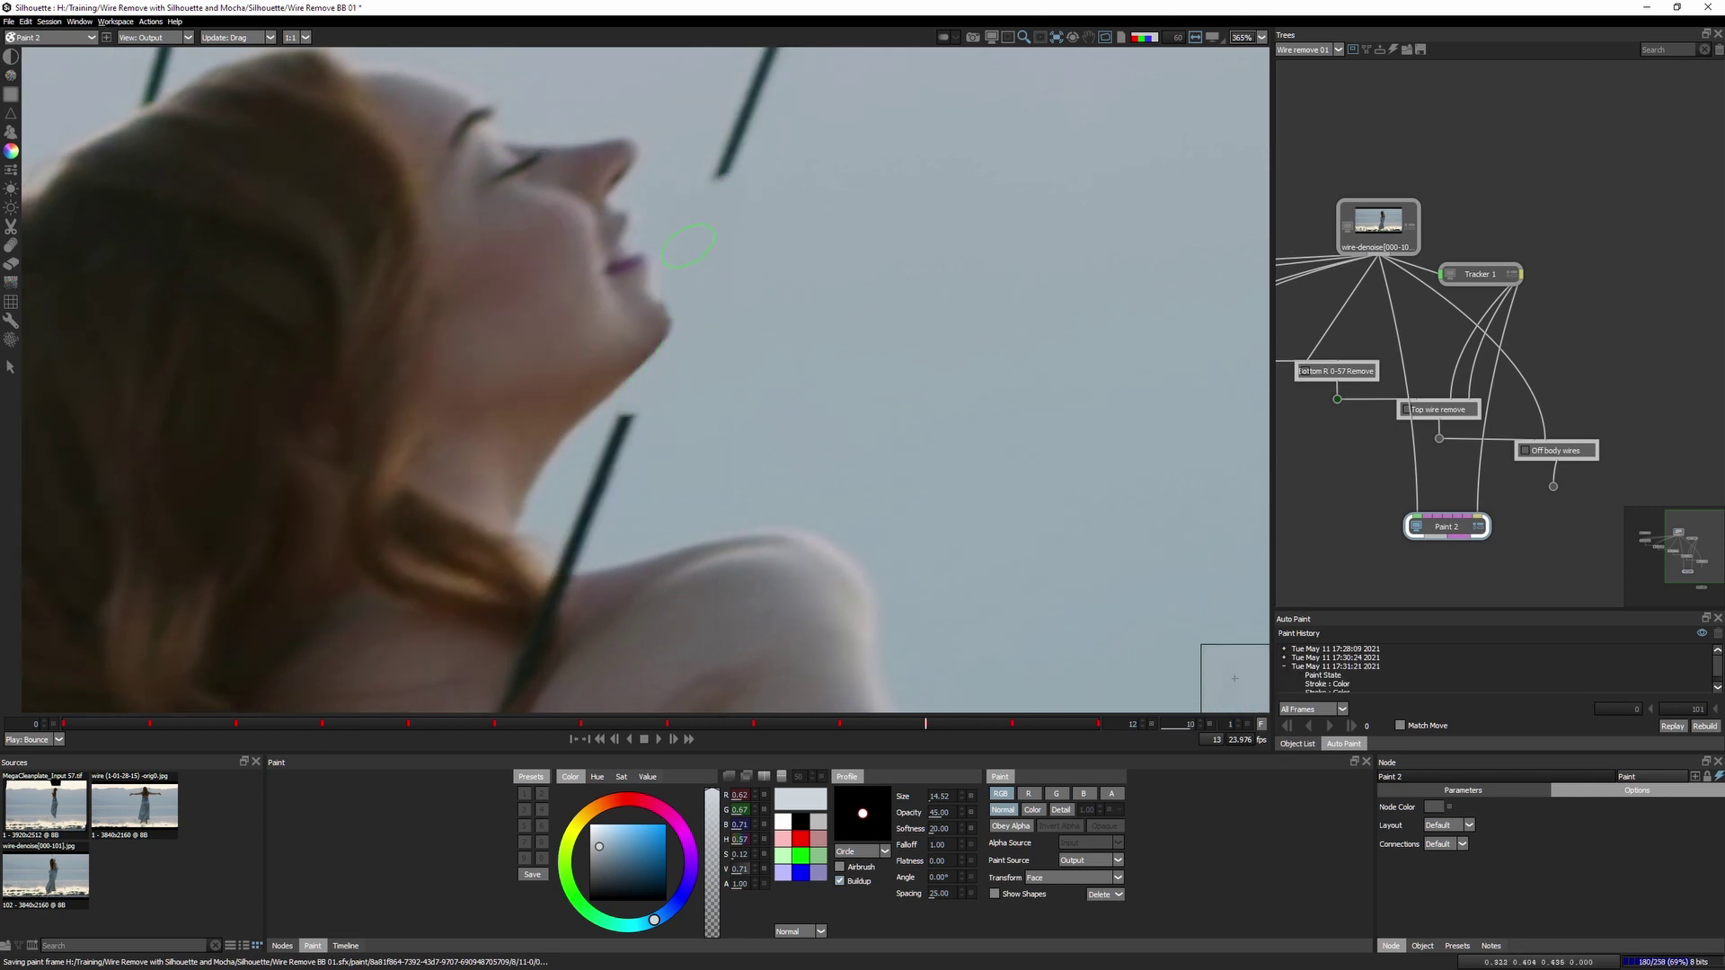
{"action": "left_click_drag", "start_coordinate": [769, 74], "coordinate": [557, 574]}
{"action": "key", "text": "Left"}
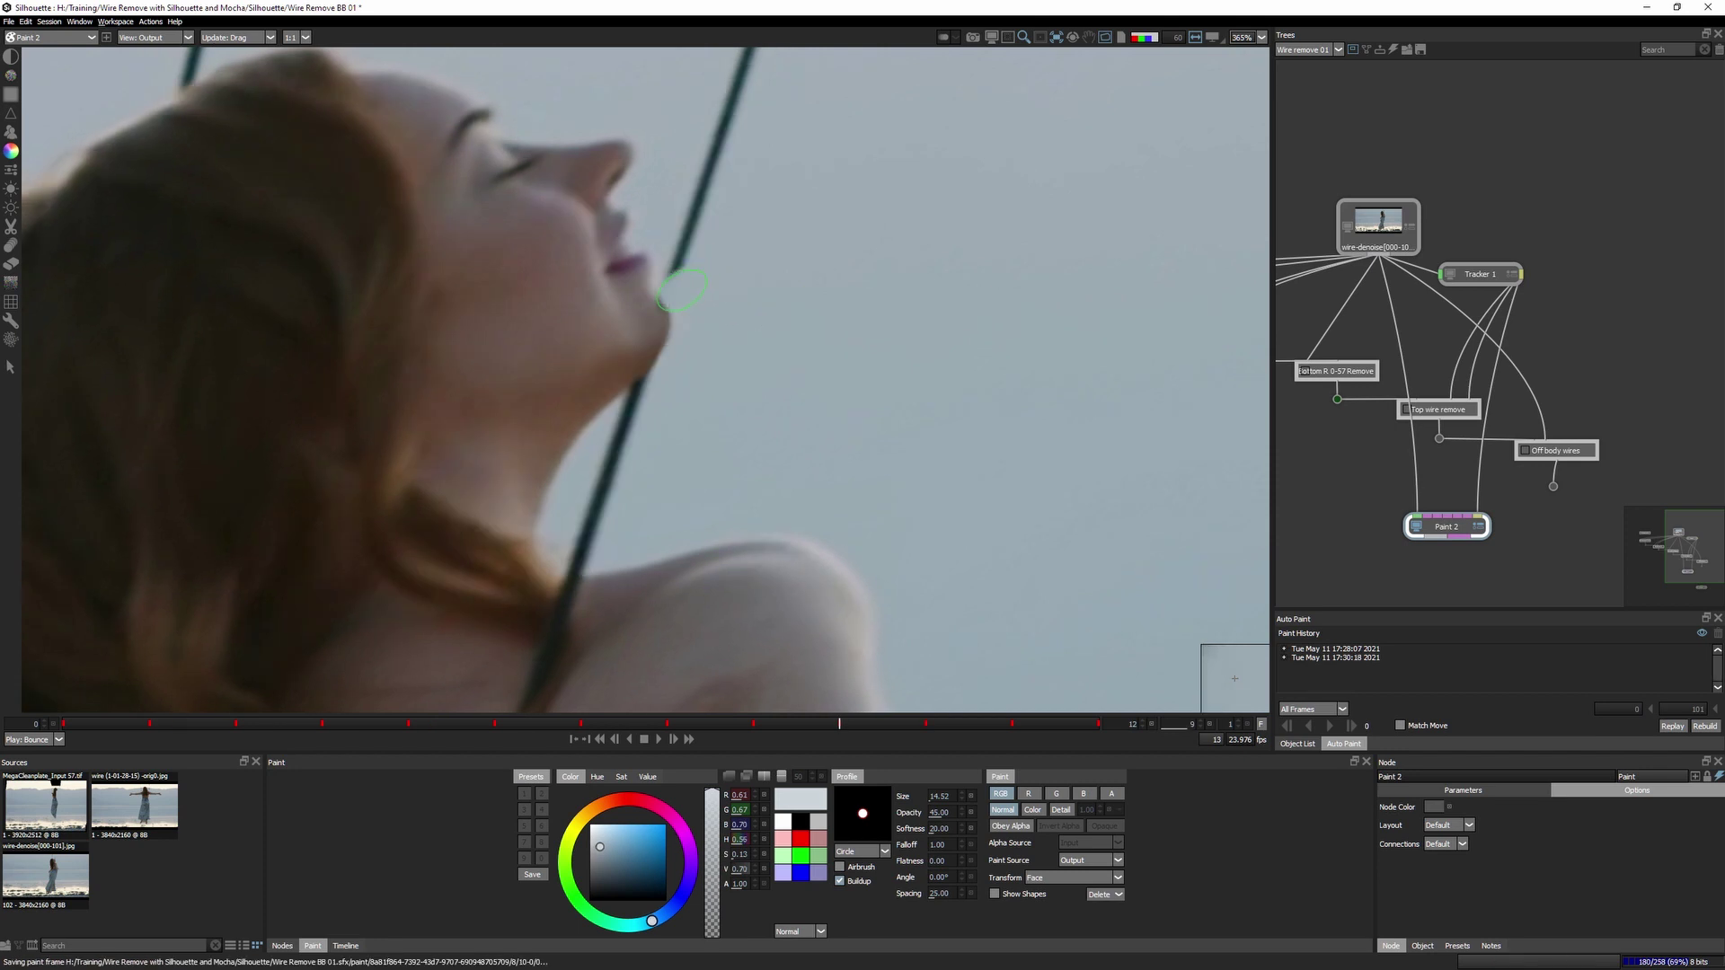
{"action": "left_click_drag", "start_coordinate": [680, 290], "coordinate": [728, 128]}
{"action": "left_click_drag", "start_coordinate": [647, 353], "coordinate": [576, 559]}
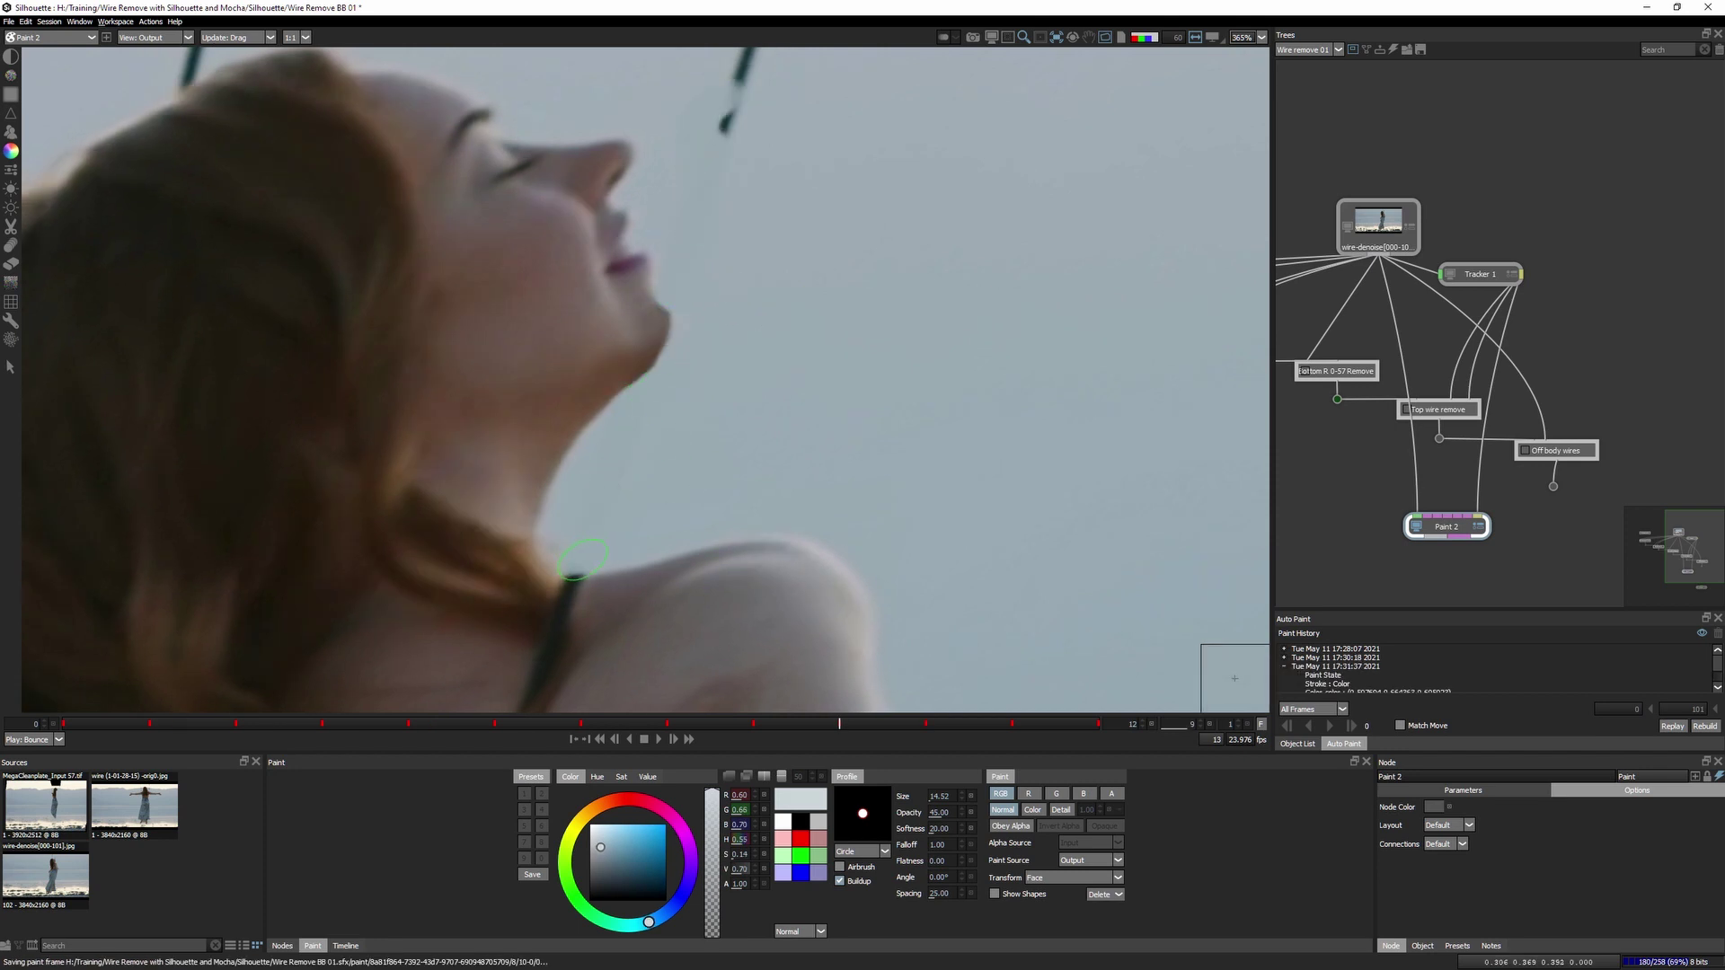
On two more earlier frames, paint out the wire below the chin and above the mouth.
{"action": "key", "text": "Left"}
{"action": "left_click_drag", "start_coordinate": [646, 381], "coordinate": [576, 571]}
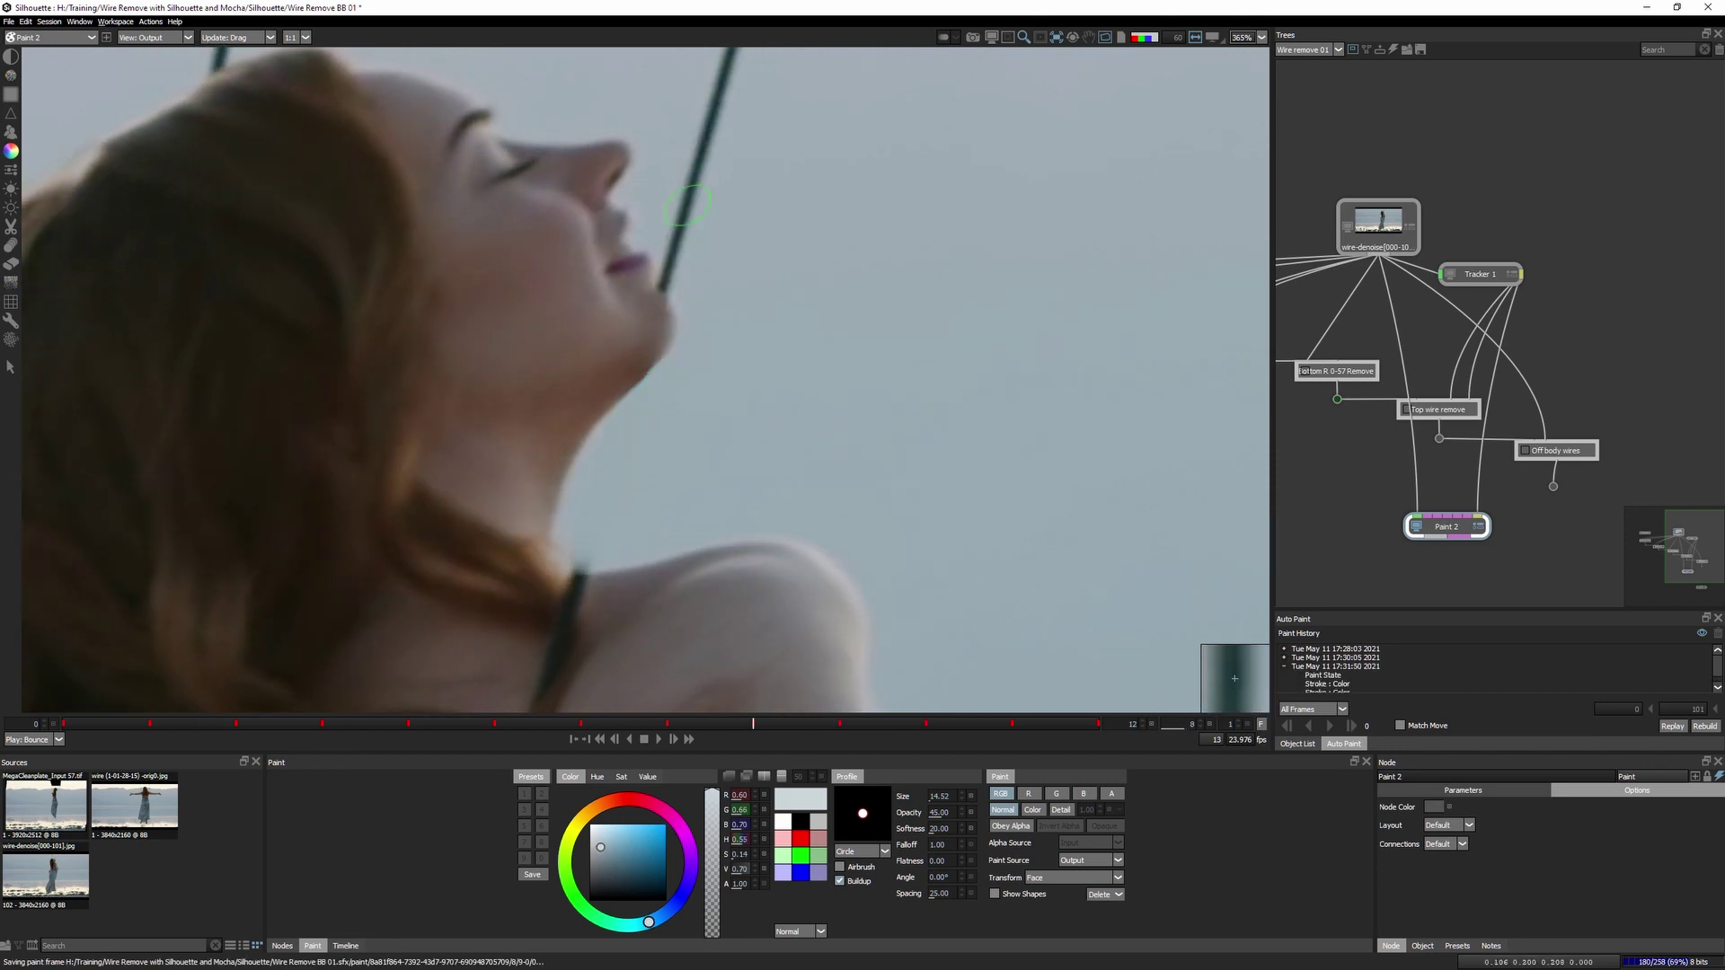
{"action": "left_click_drag", "start_coordinate": [671, 297], "coordinate": [728, 54]}
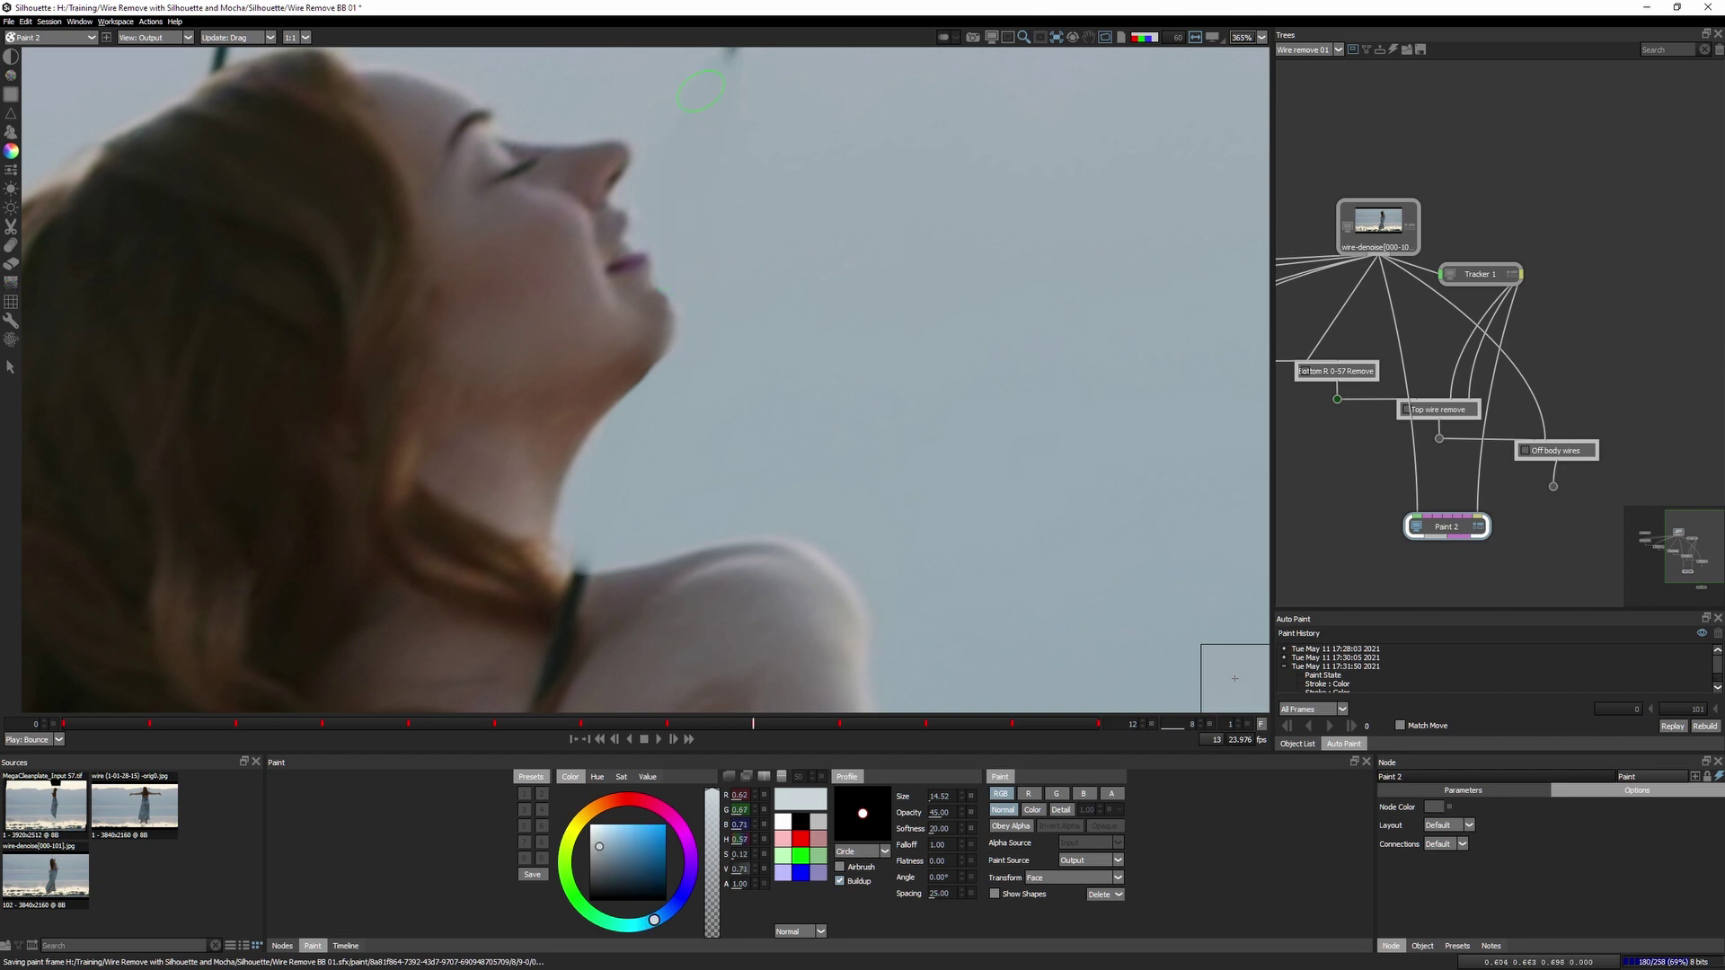
{"action": "key", "text": "Left"}
{"action": "left_click_drag", "start_coordinate": [666, 286], "coordinate": [725, 51]}
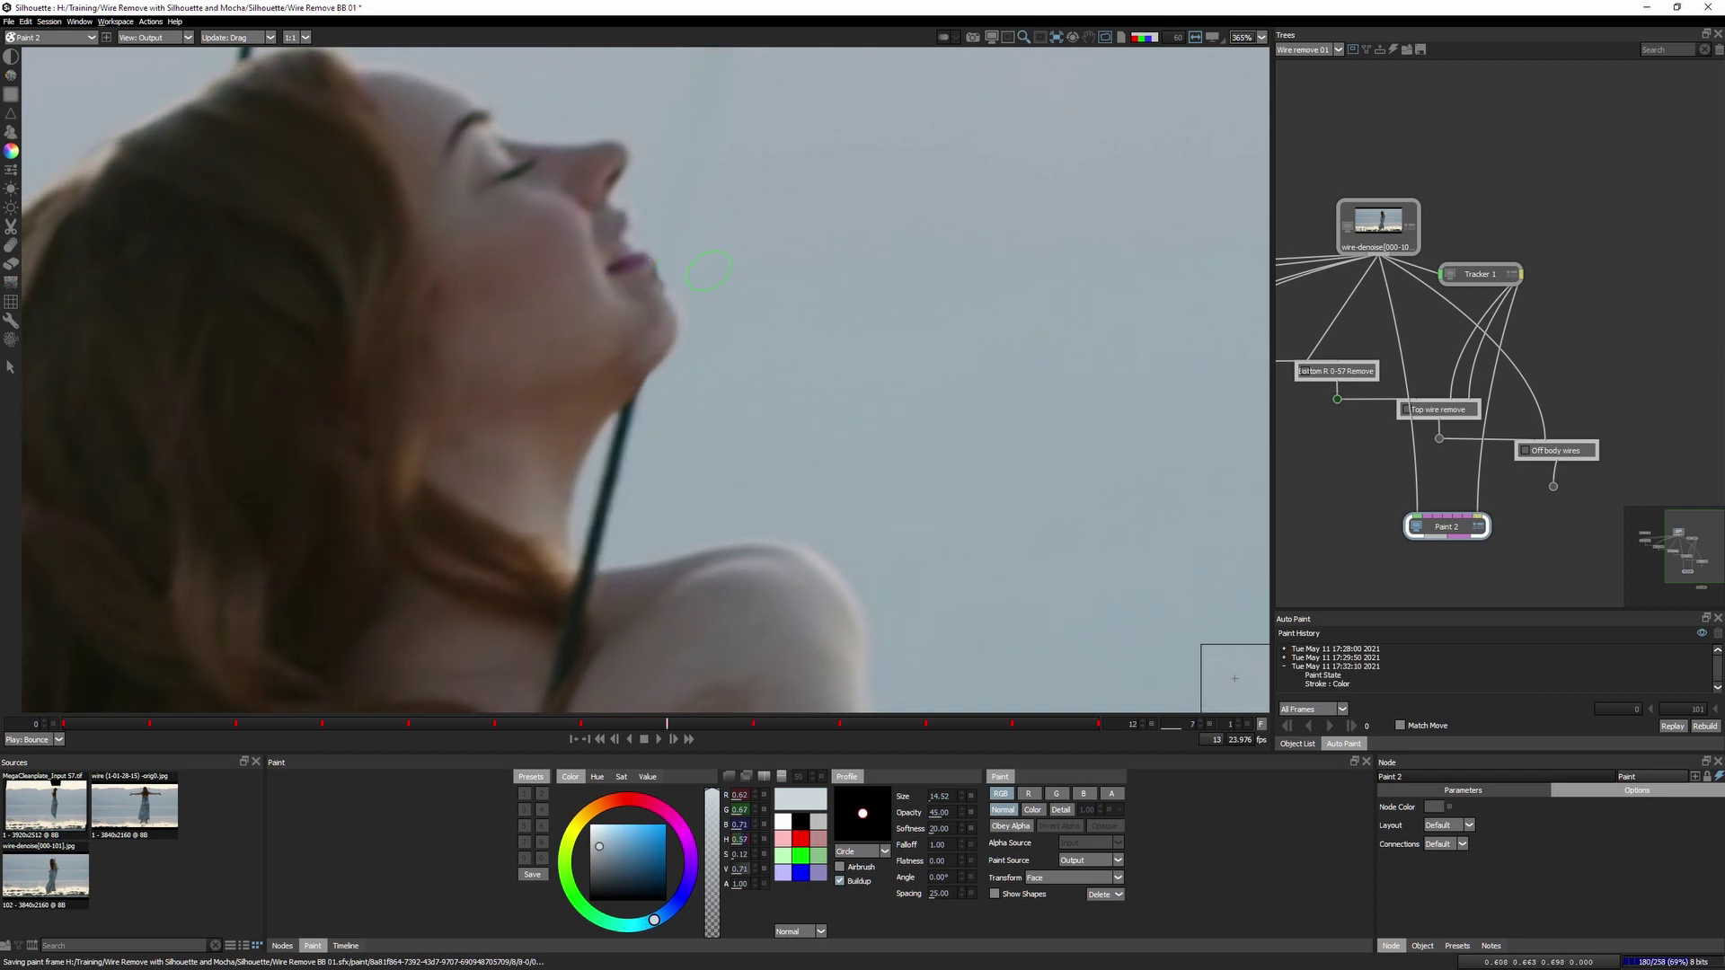
{"action": "left_click_drag", "start_coordinate": [634, 397], "coordinate": [580, 567]}
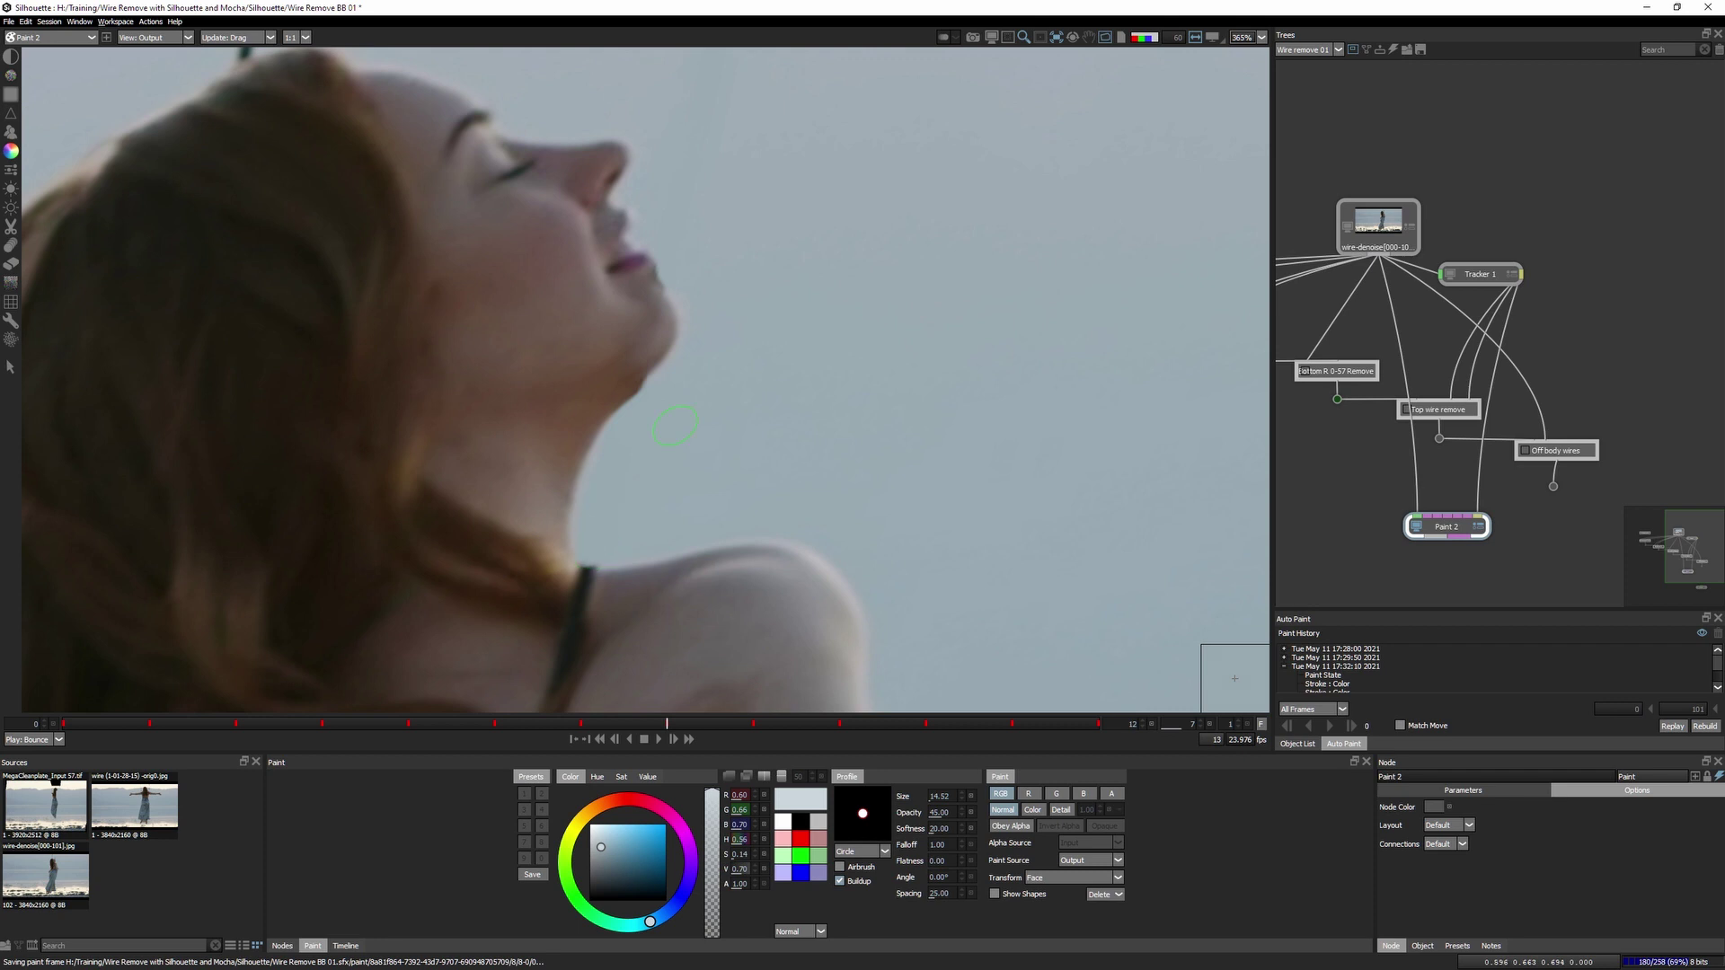
Paint out the wire down the neck, above the mouth and above the head on two earlier frames.
{"action": "key", "text": "Left"}
{"action": "left_click_drag", "start_coordinate": [634, 398], "coordinate": [609, 549]}
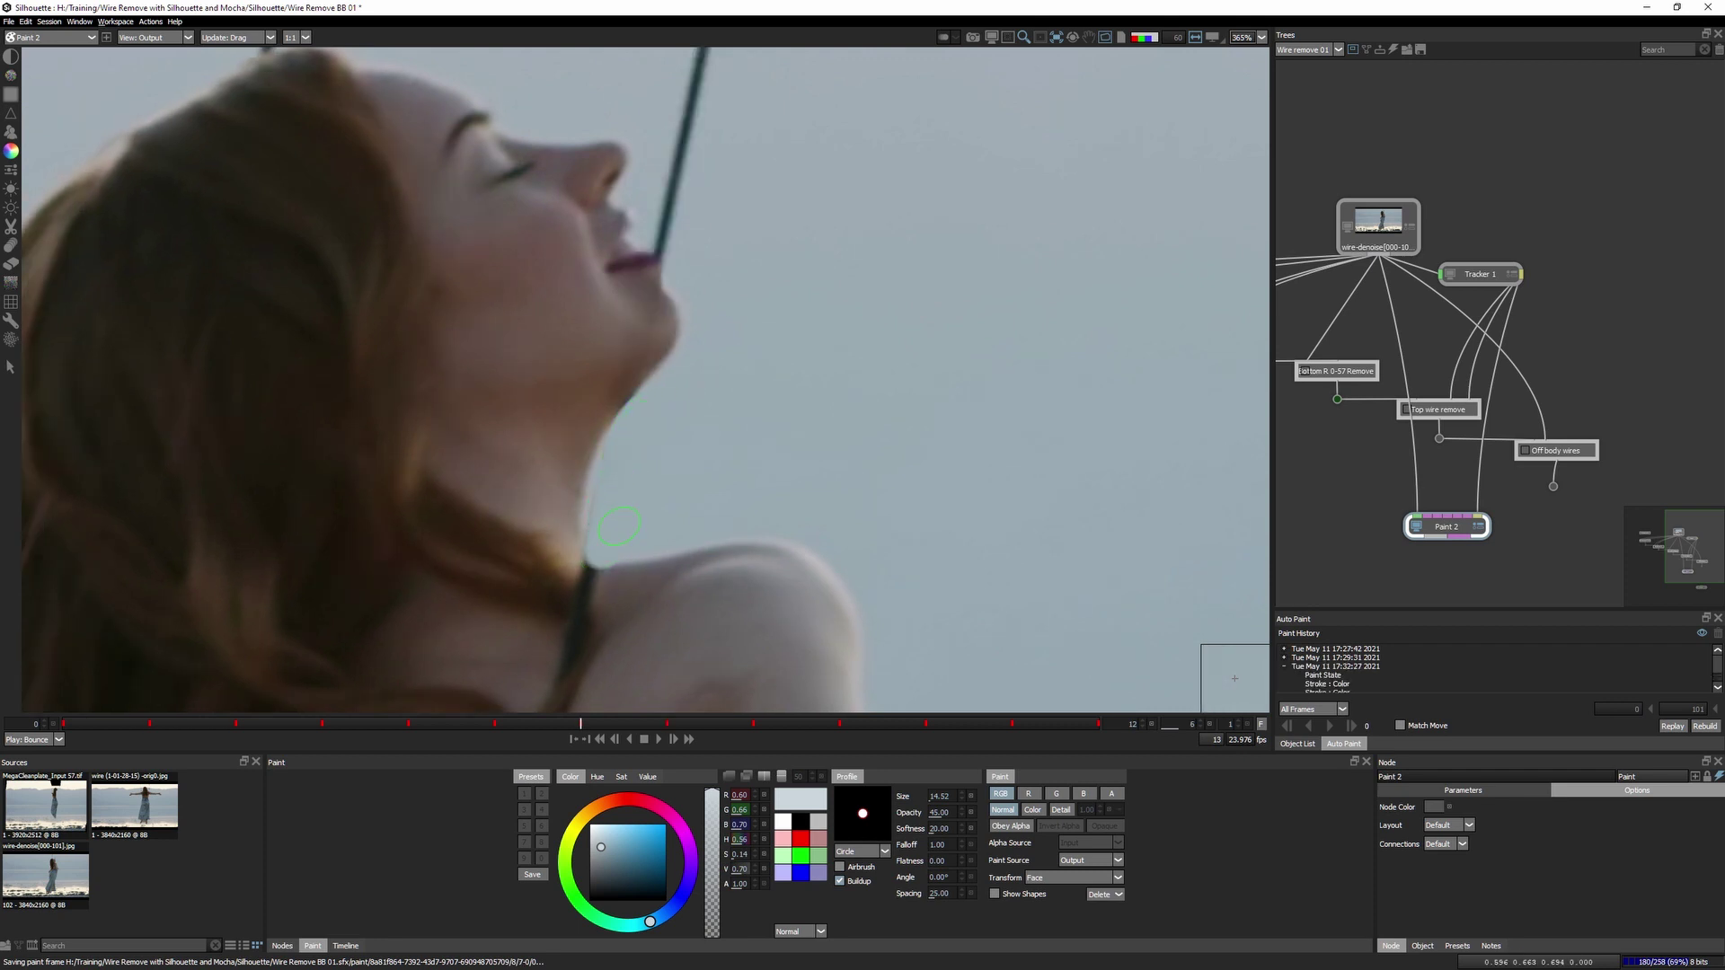
{"action": "left_click_drag", "start_coordinate": [675, 242], "coordinate": [701, 54]}
{"action": "key", "text": "Left"}
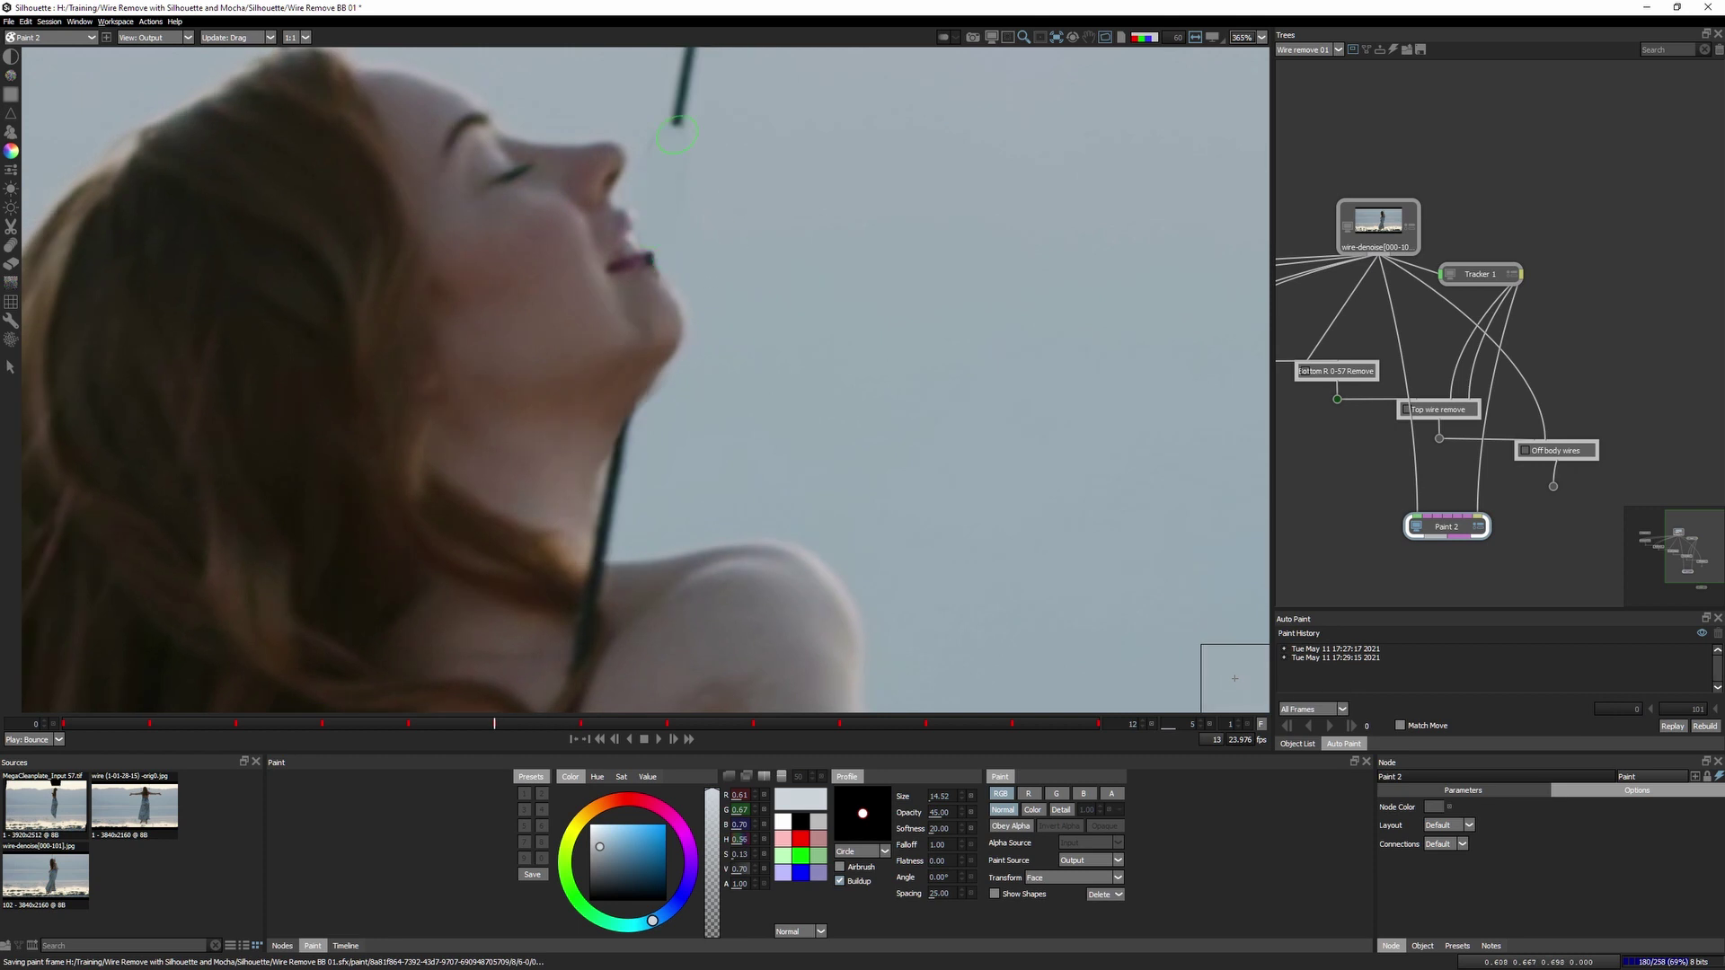
{"action": "left_click_drag", "start_coordinate": [677, 135], "coordinate": [678, 152]}
{"action": "left_click_drag", "start_coordinate": [641, 489], "coordinate": [630, 448]}
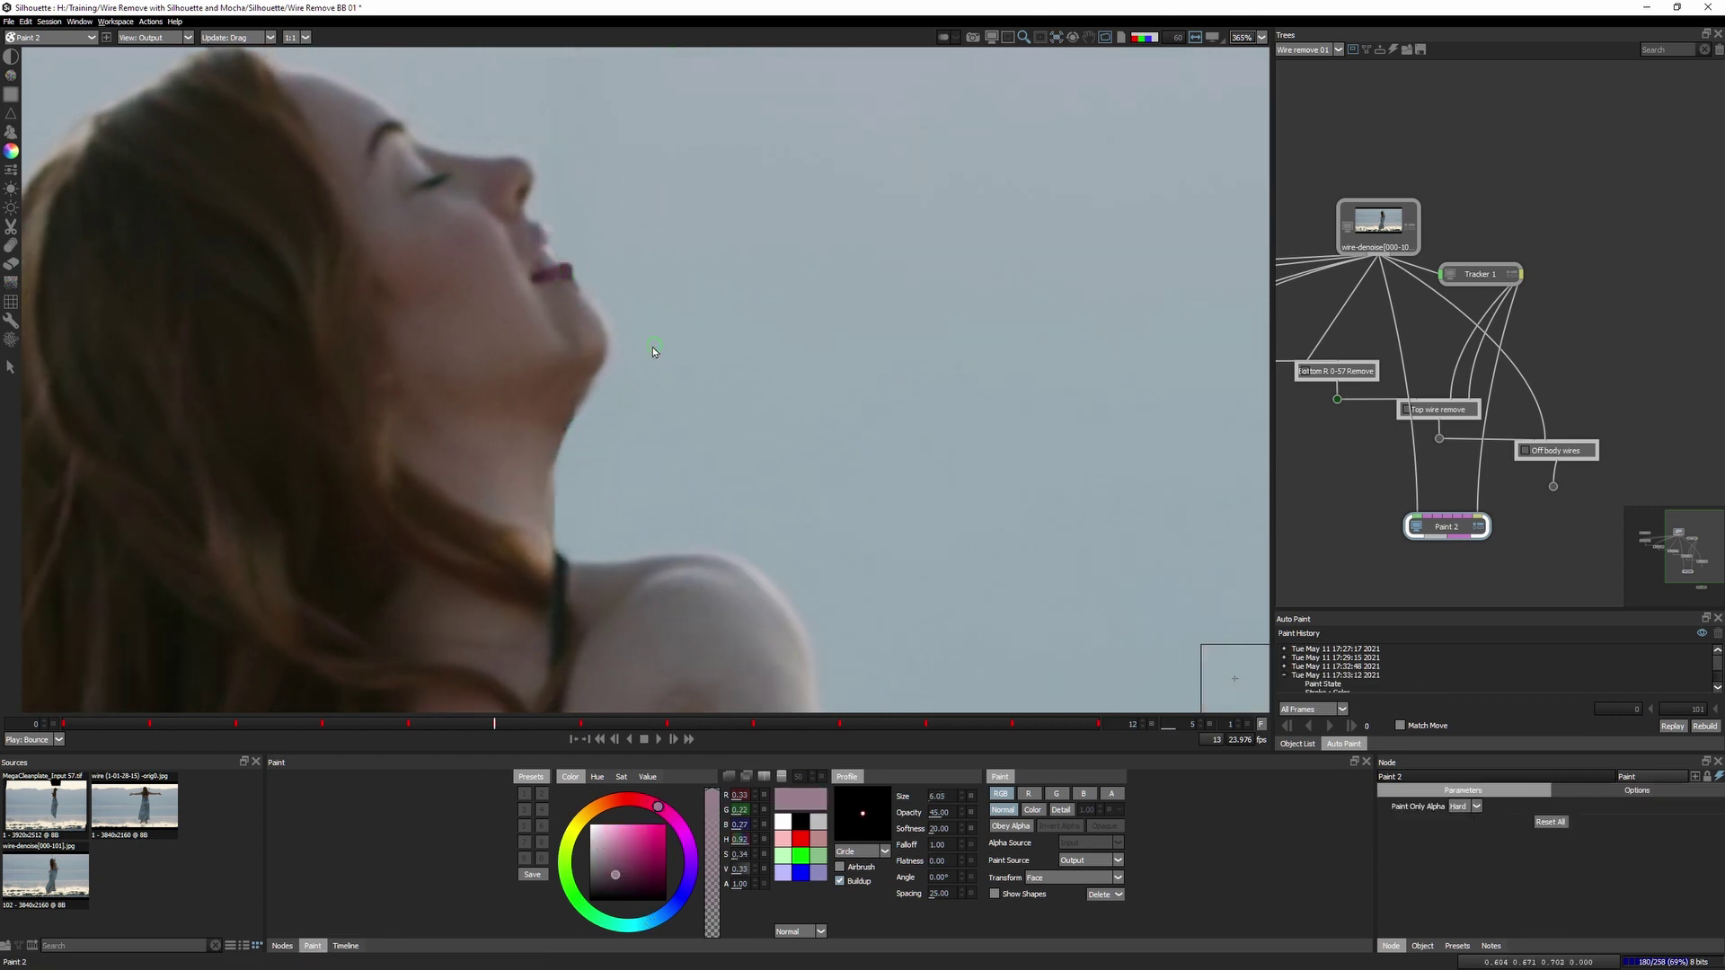
Sample lip and sky colours, enlarge the brush, and paint the wire above the head sky-coloured.
{"action": "left_click", "coordinate": [561, 273], "text": "ctrl"}
{"action": "key", "text": "Left"}
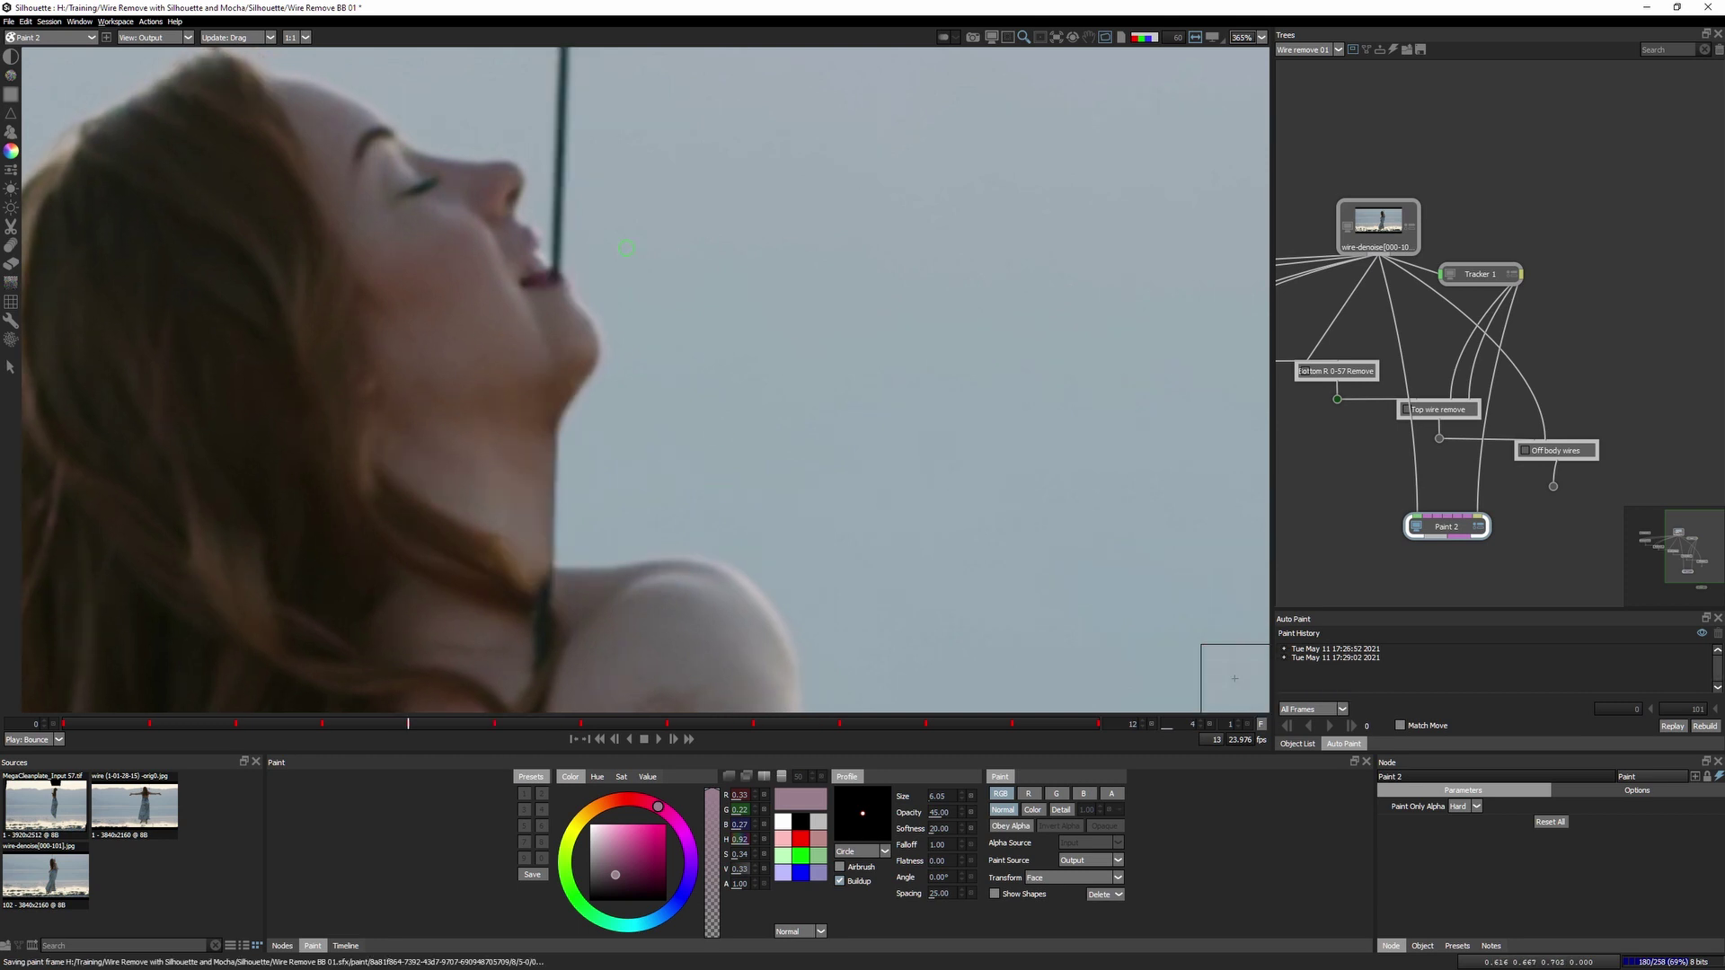
{"action": "left_click", "coordinate": [616, 286], "text": "ctrl"}
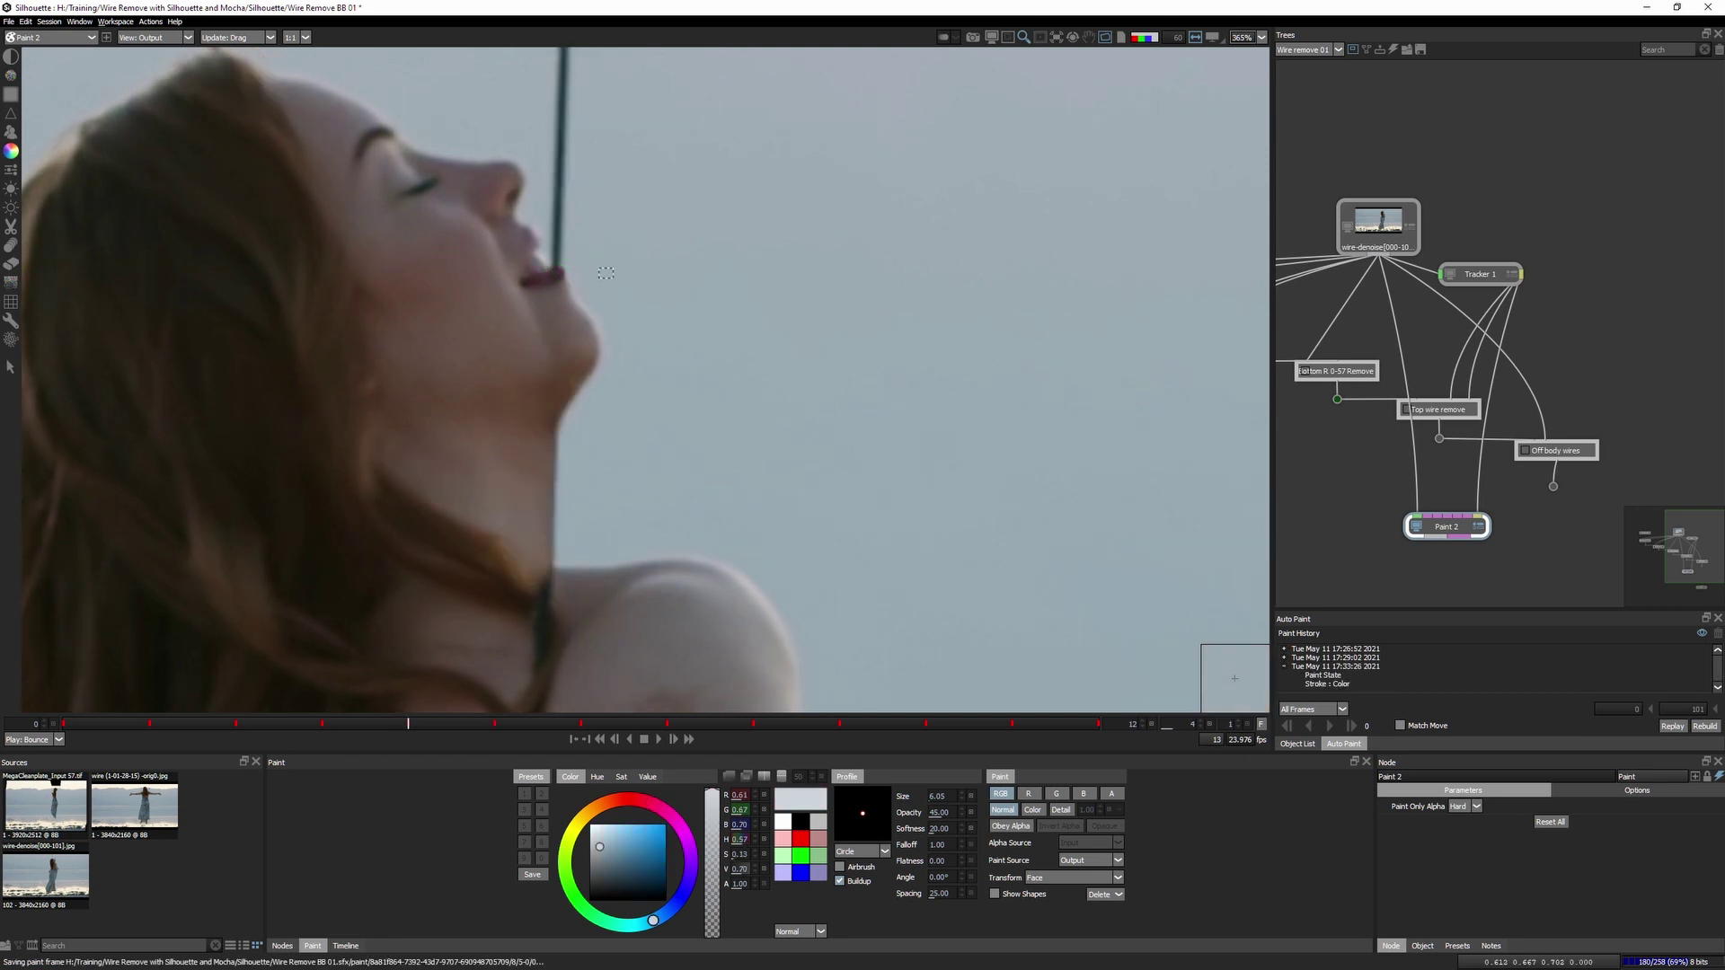
{"action": "left_click", "coordinate": [560, 216], "text": "ctrl"}
{"action": "left_click_drag", "start_coordinate": [561, 217], "coordinate": [570, 230]}
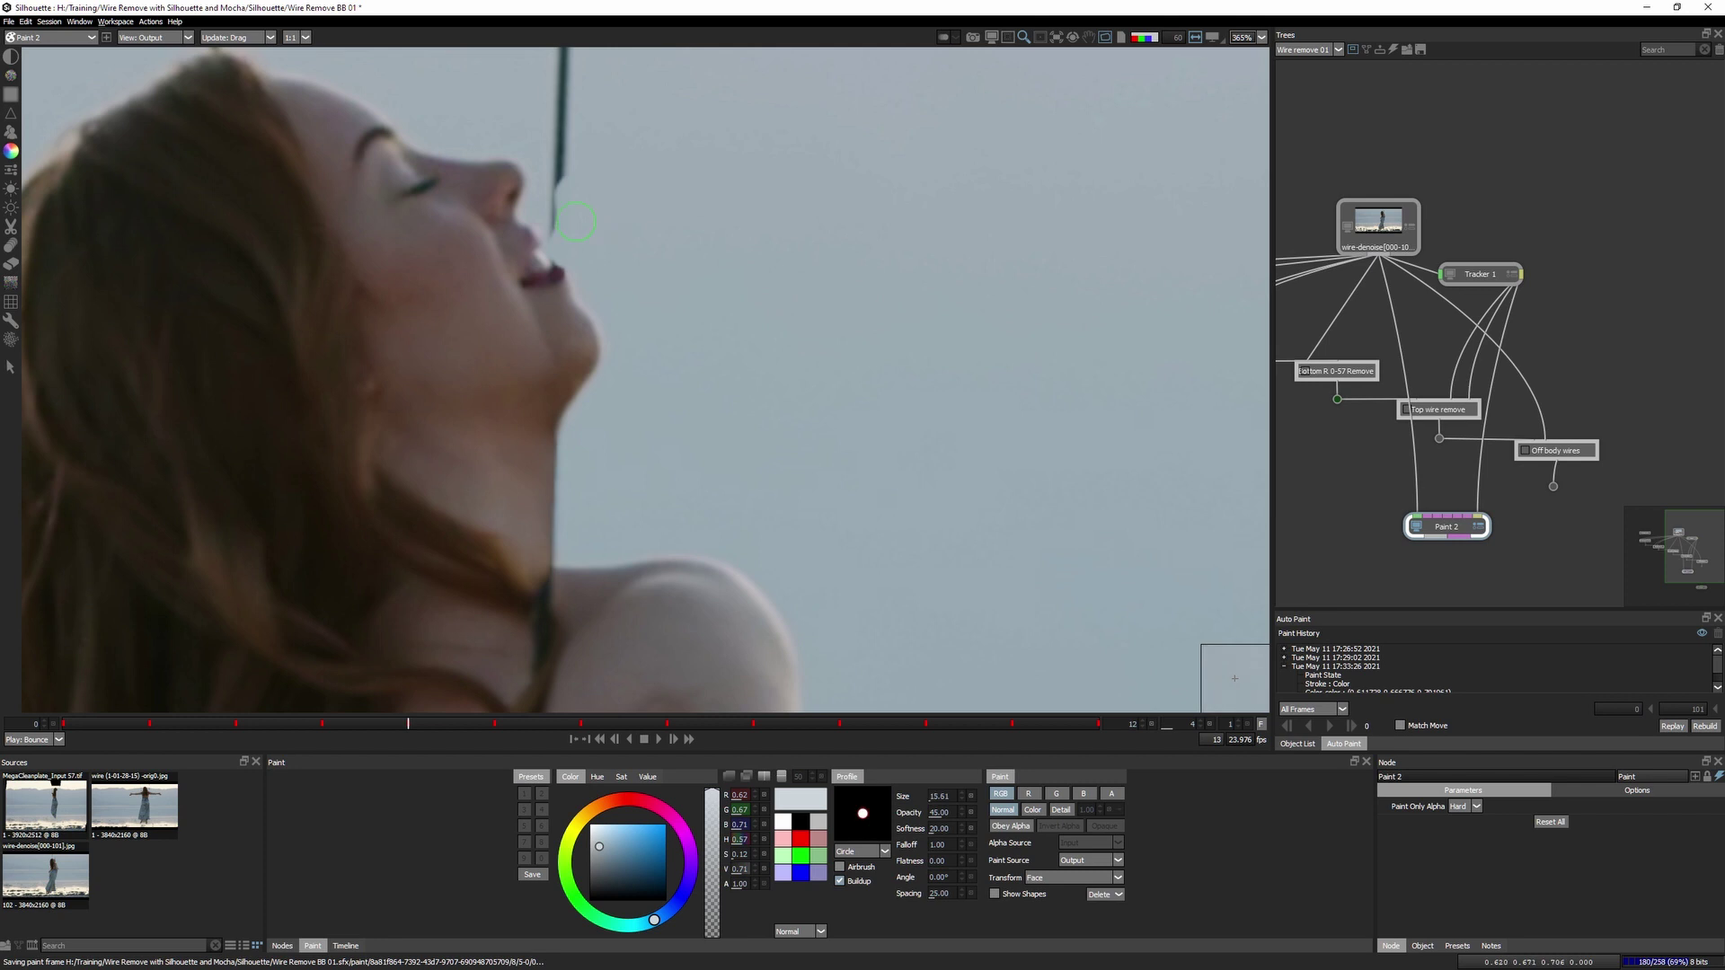
{"action": "left_click_drag", "start_coordinate": [564, 112], "coordinate": [563, 54]}
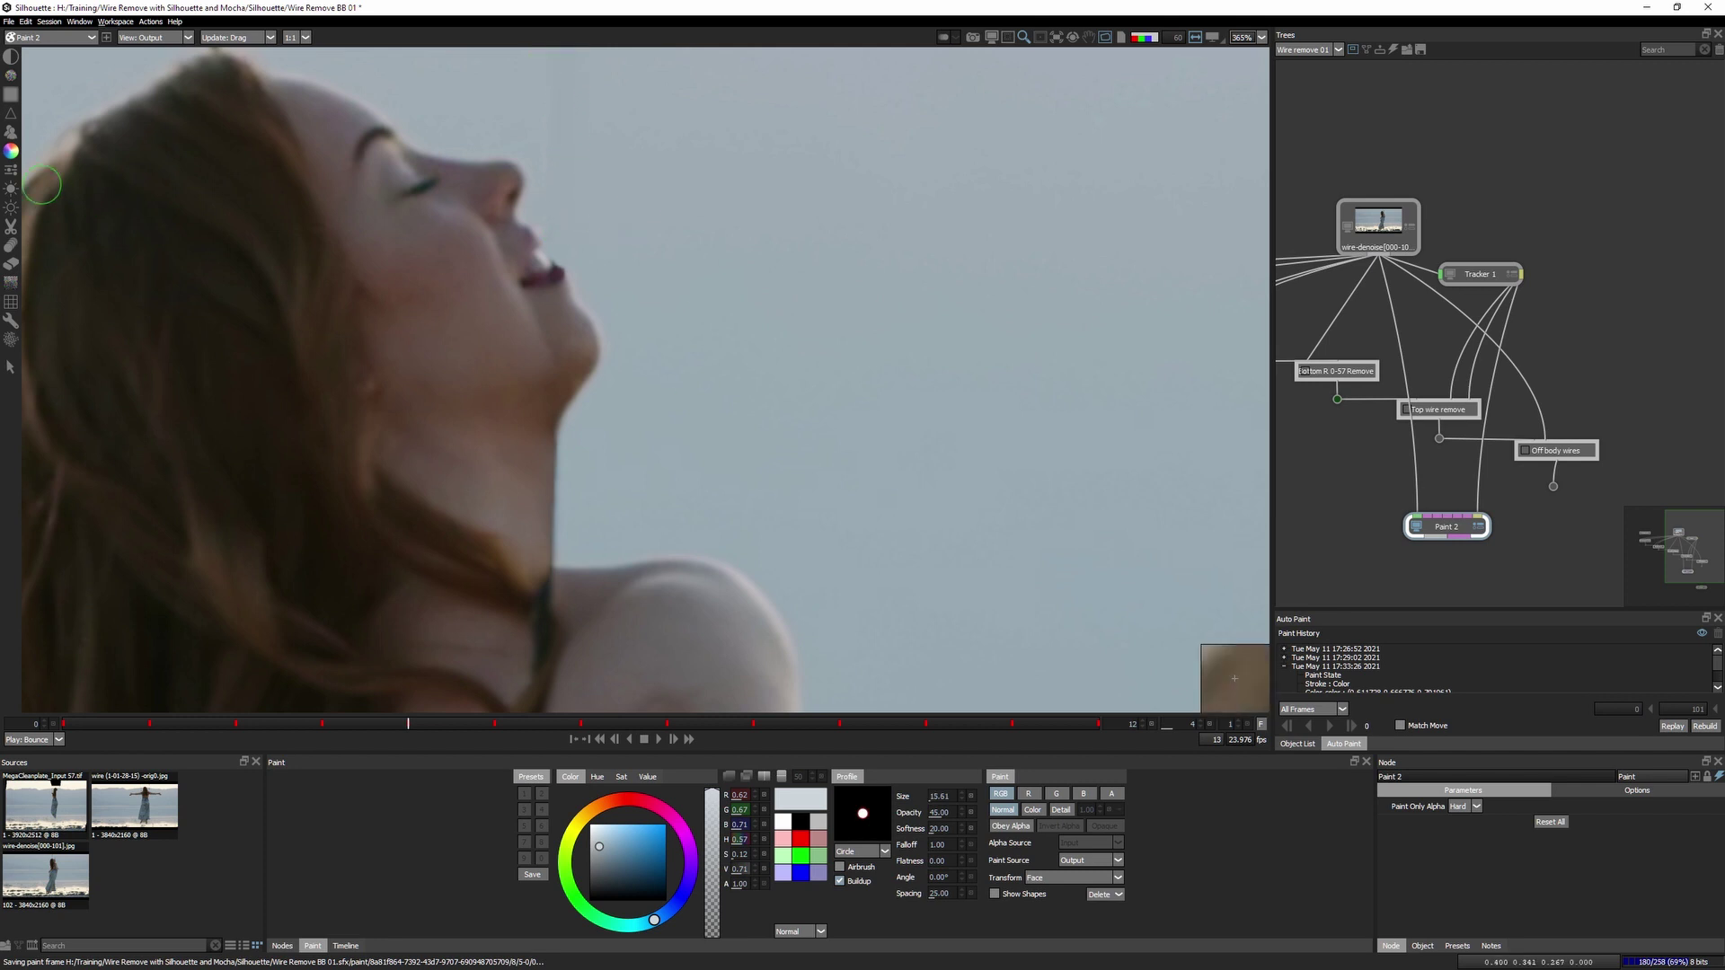
{"action": "left_click", "coordinate": [10, 244]}
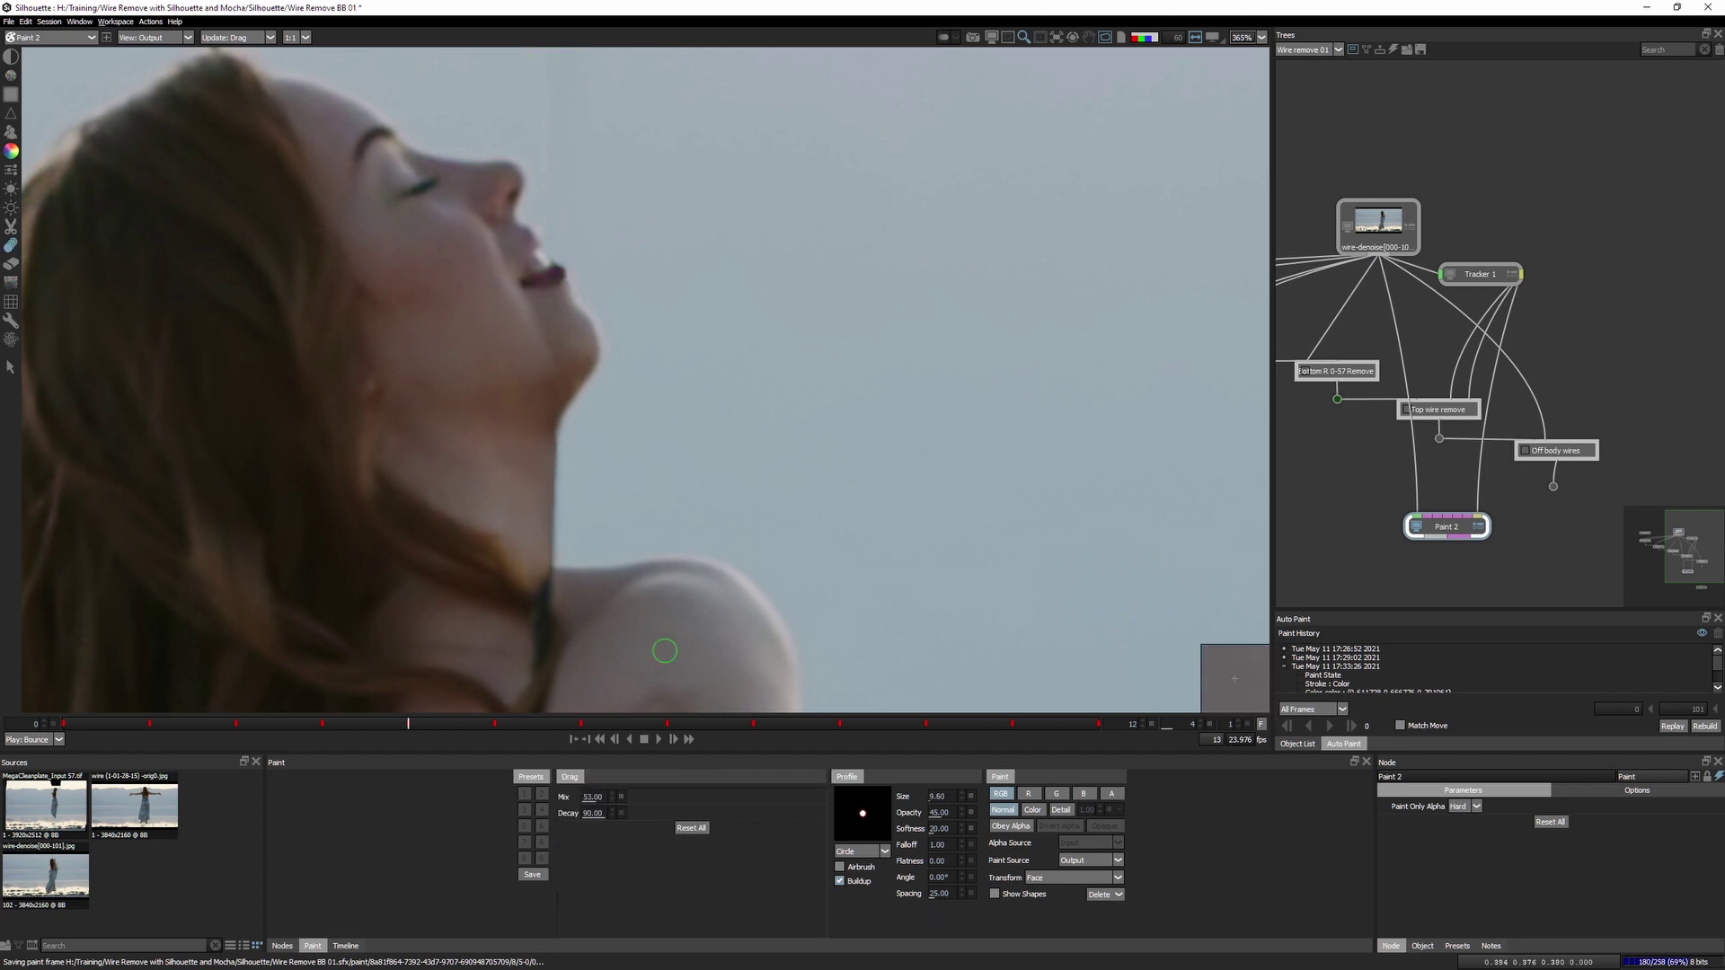
Step back two frames and paint the wire out from the top down to the mouth.
{"action": "key", "text": "Left"}
{"action": "key", "text": "c"}
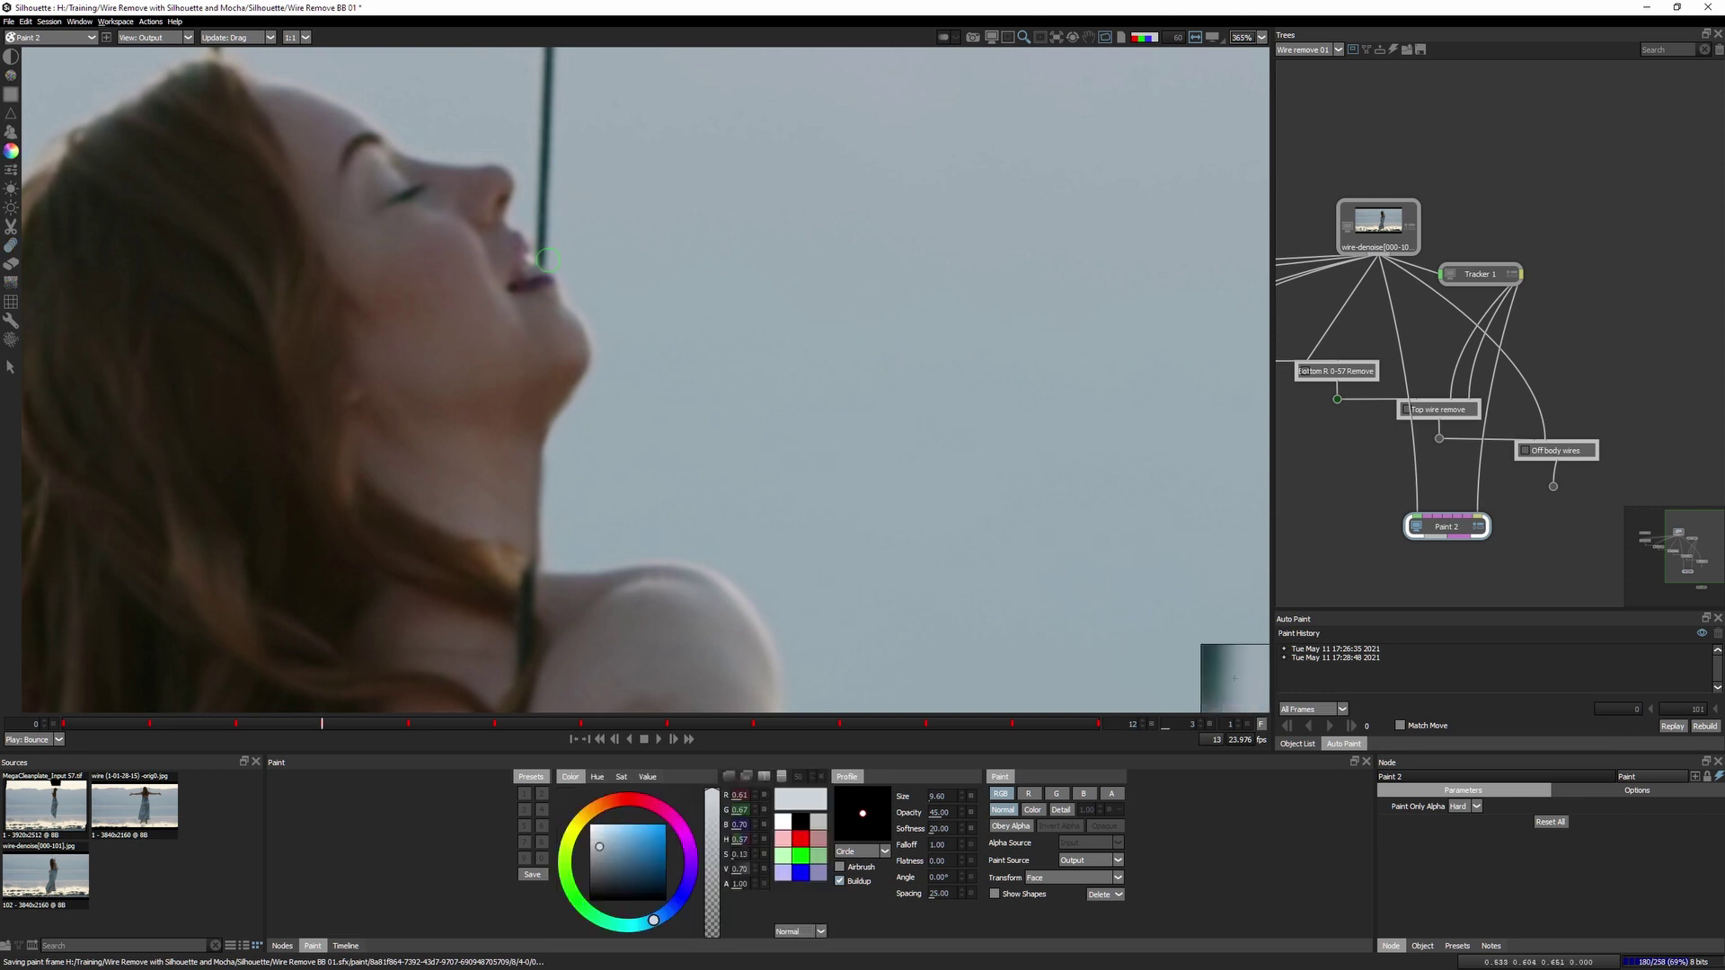
{"action": "mouse_move", "coordinate": [539, 223]}
{"action": "left_mouse_down"}
{"action": "mouse_move", "coordinate": [539, 246]}
{"action": "mouse_move", "coordinate": [543, 123]}
{"action": "left_mouse_up"}
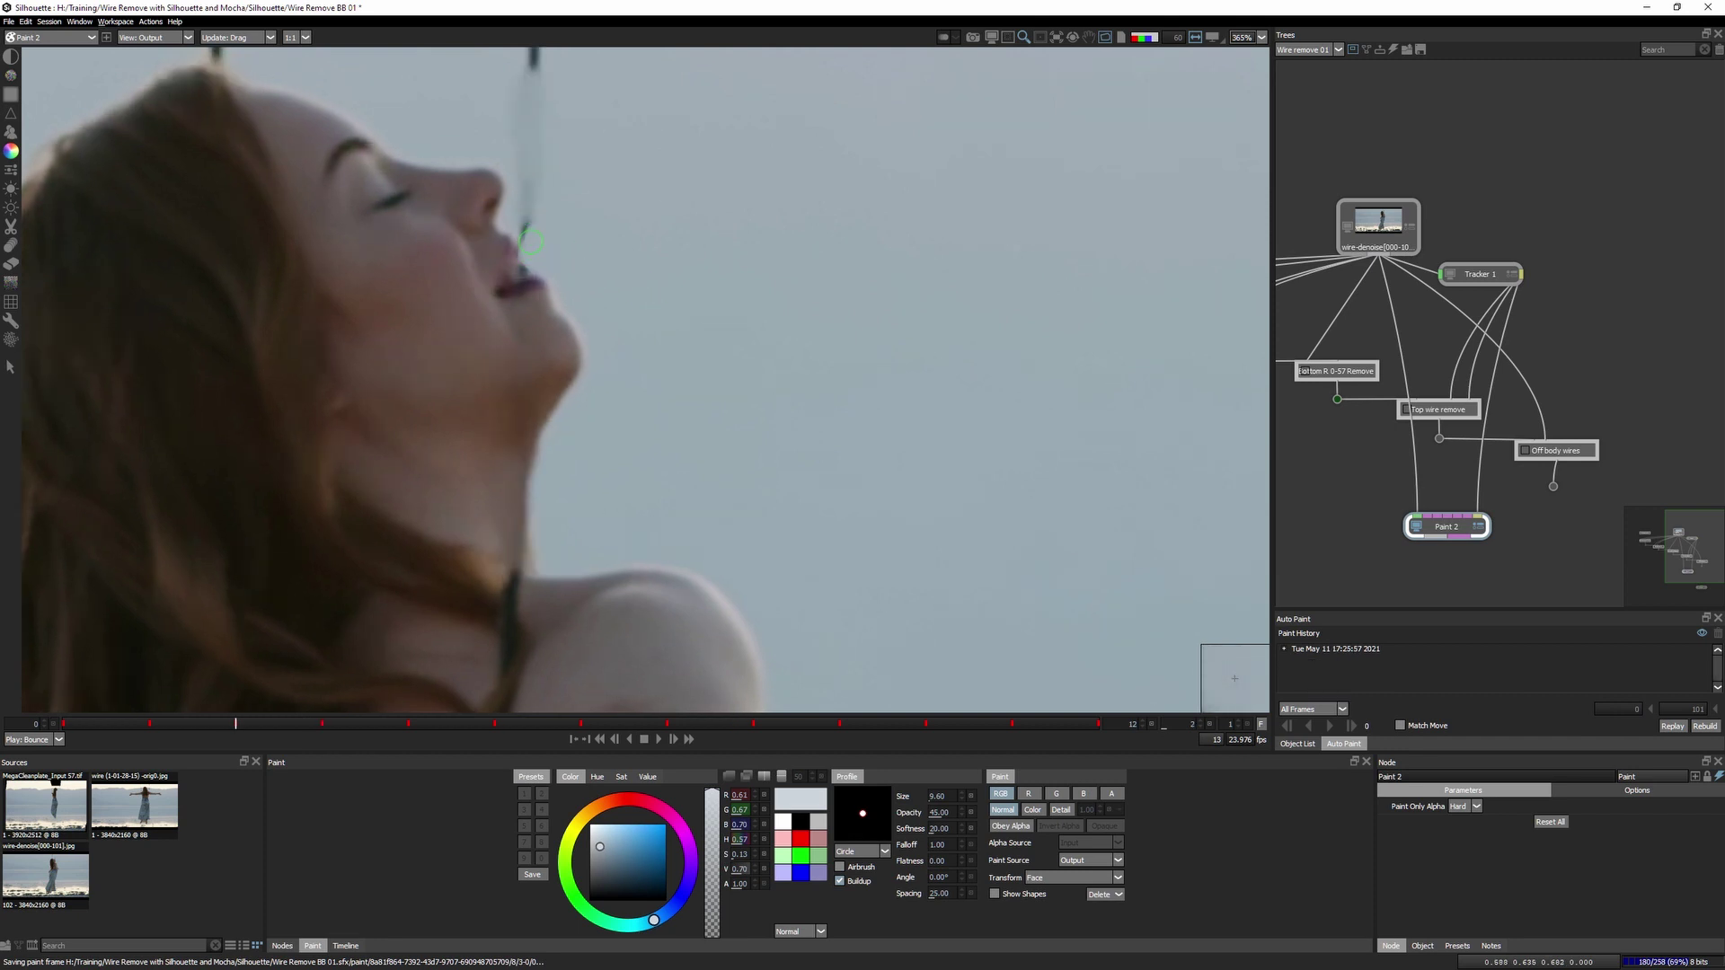
{"action": "left_click_drag", "start_coordinate": [527, 225], "coordinate": [566, 175]}
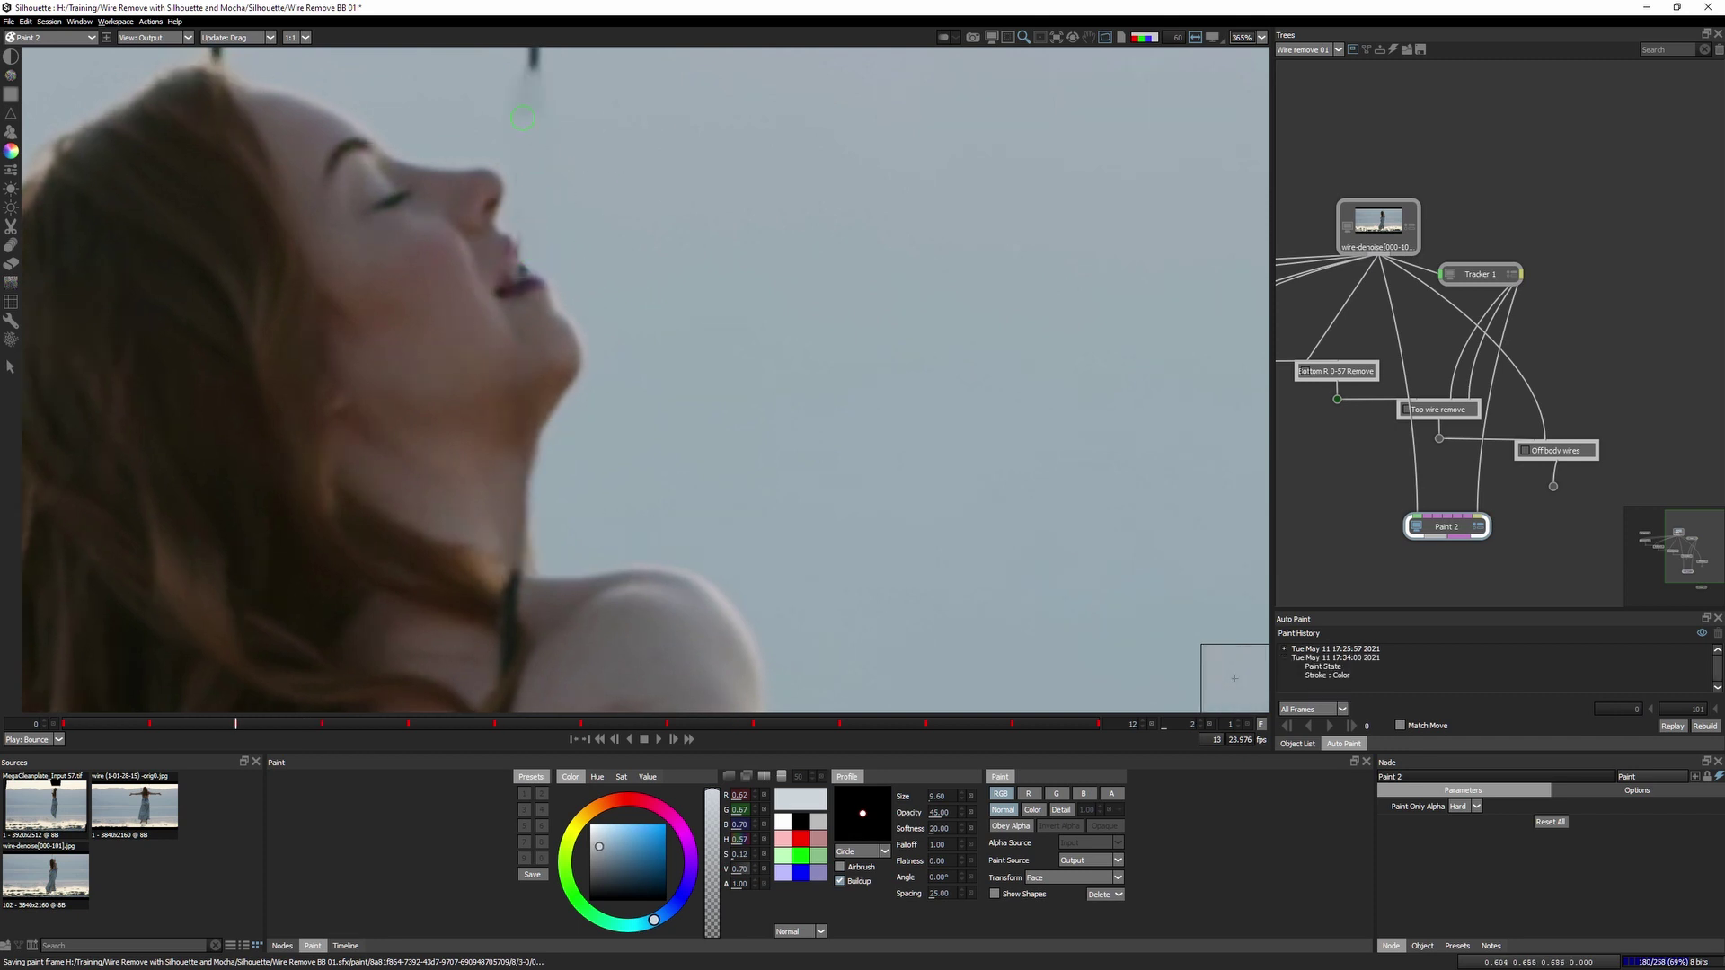
{"action": "left_click_drag", "start_coordinate": [530, 54], "coordinate": [525, 225]}
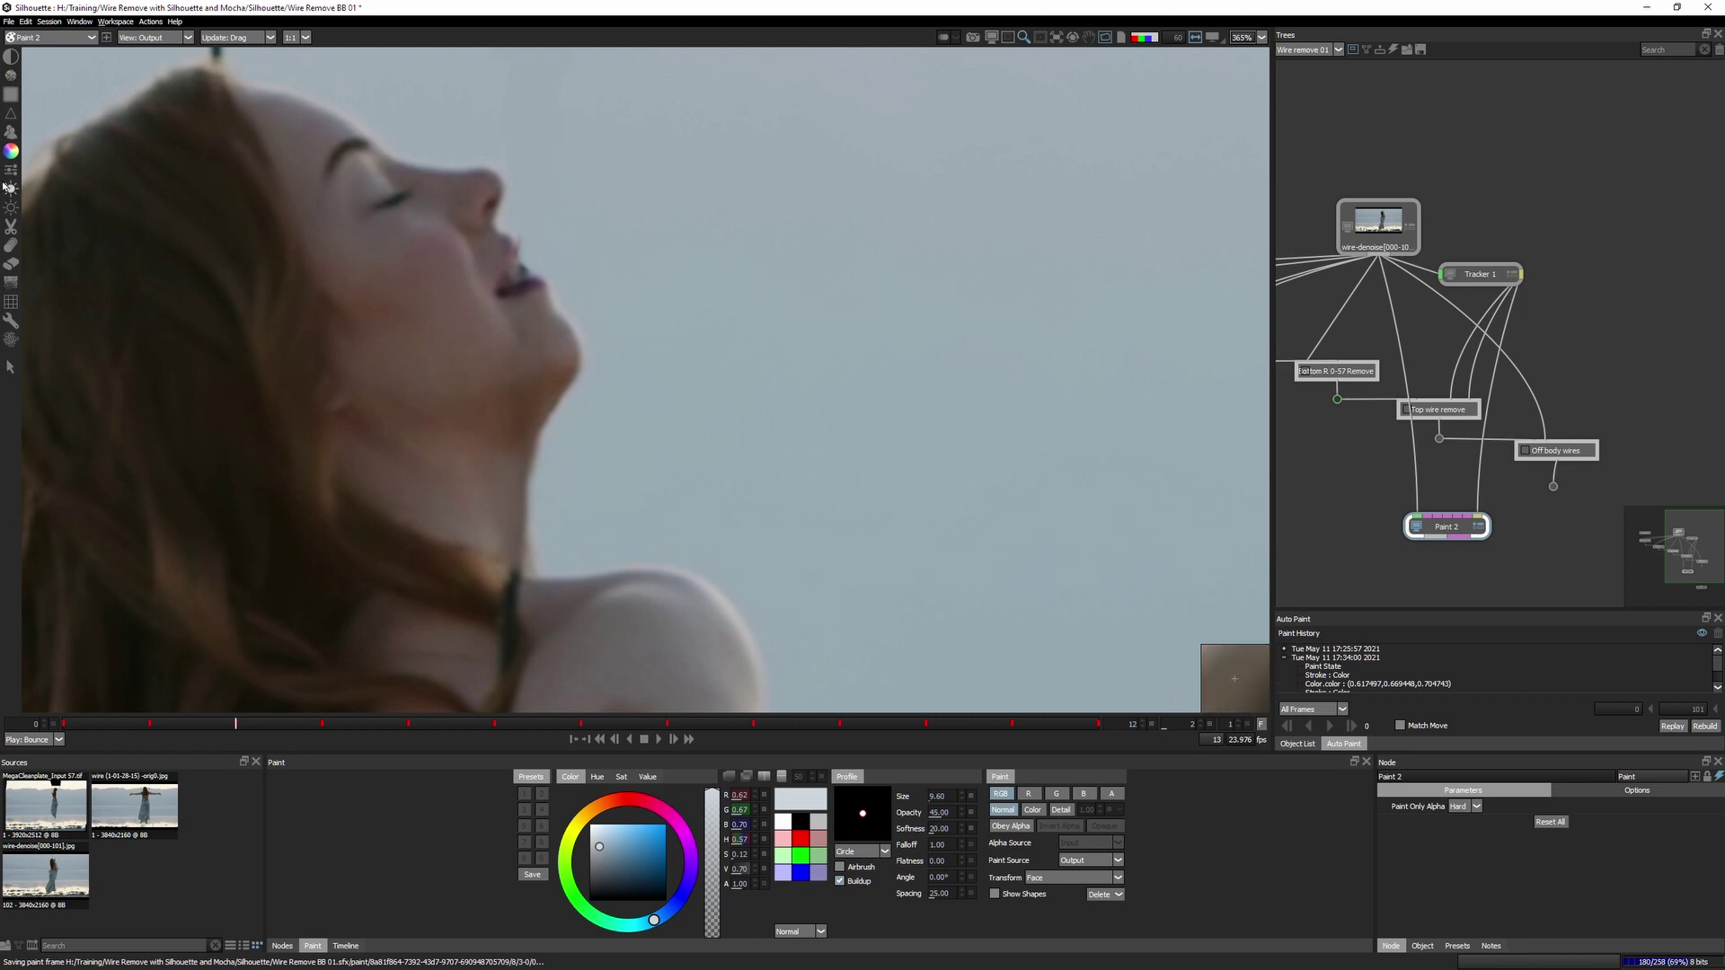
Sample the dark lip colour and paint over the lip at 15 opacity.
{"action": "left_click", "coordinate": [528, 277], "text": "ctrl"}
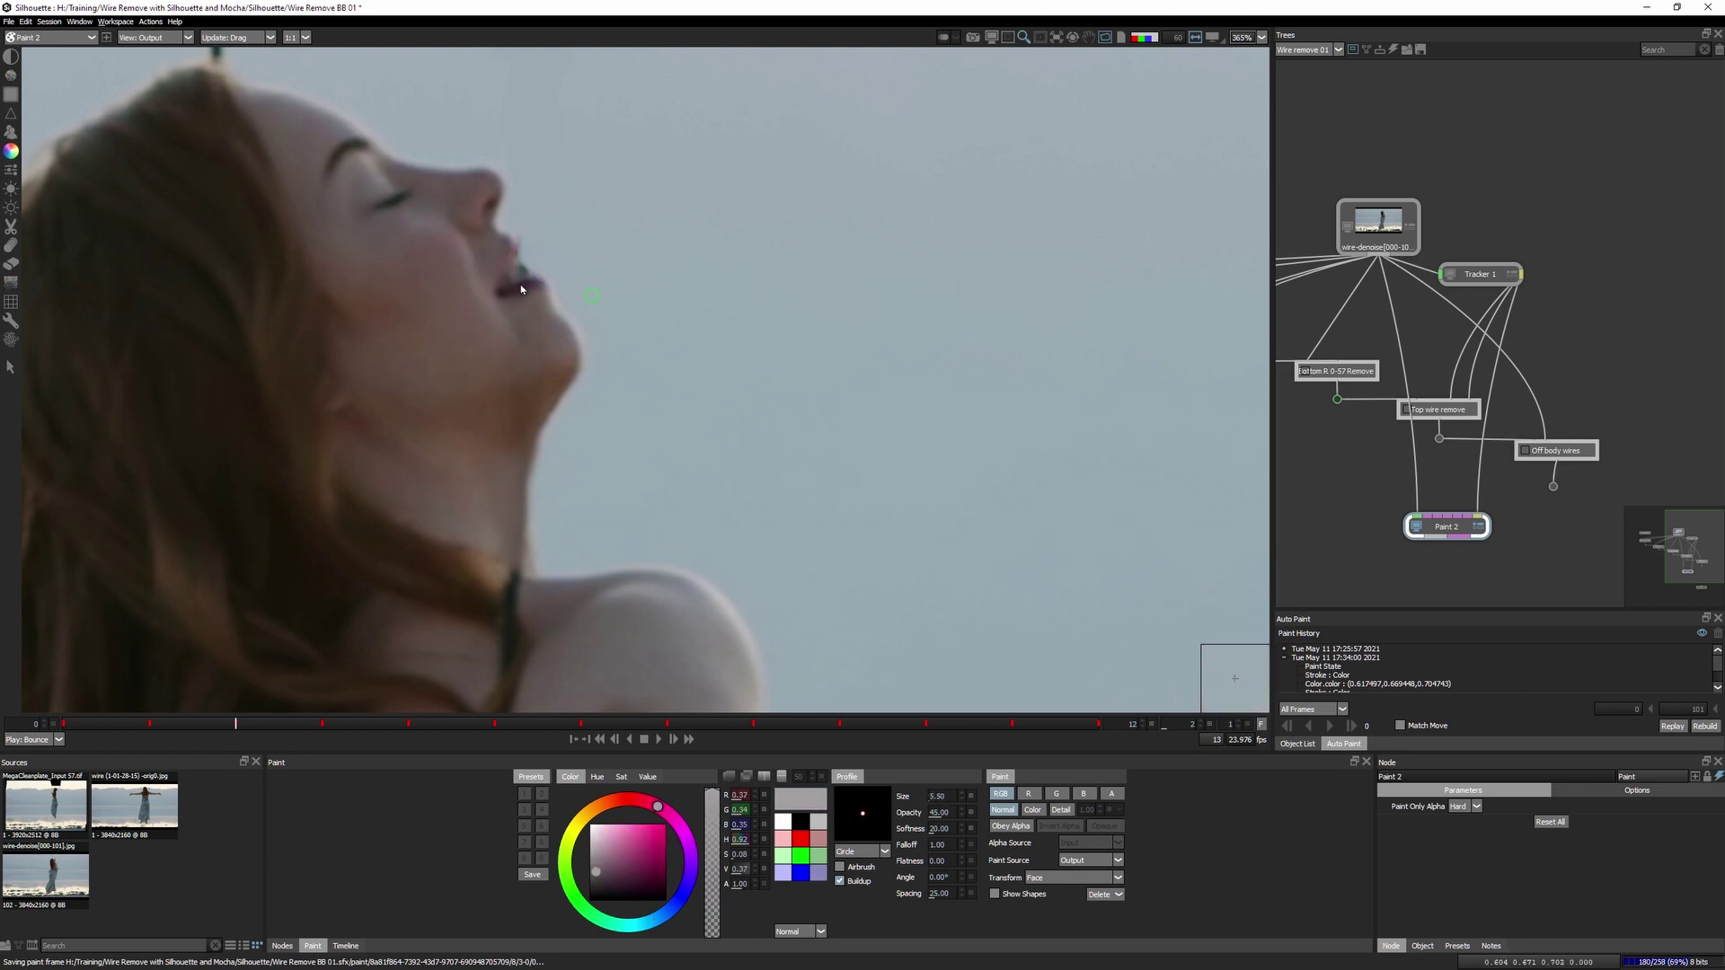
{"action": "left_click_drag", "start_coordinate": [931, 813], "coordinate": [911, 822]}
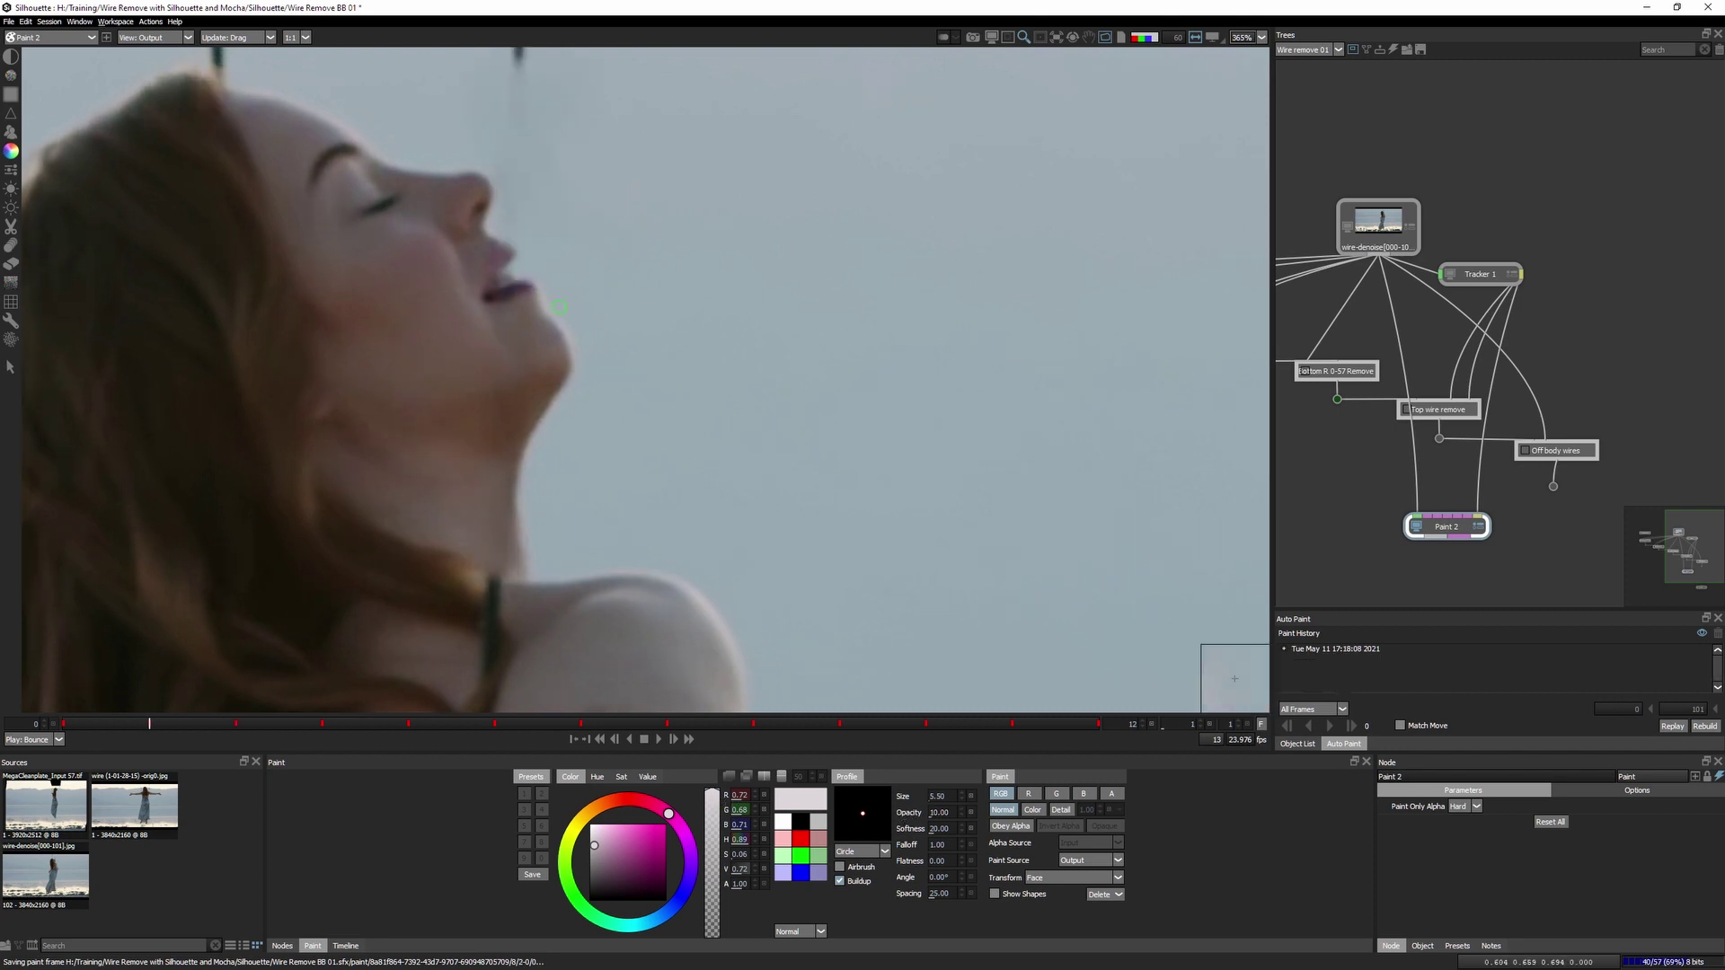
{"action": "left_click_drag", "start_coordinate": [507, 265], "coordinate": [515, 284]}
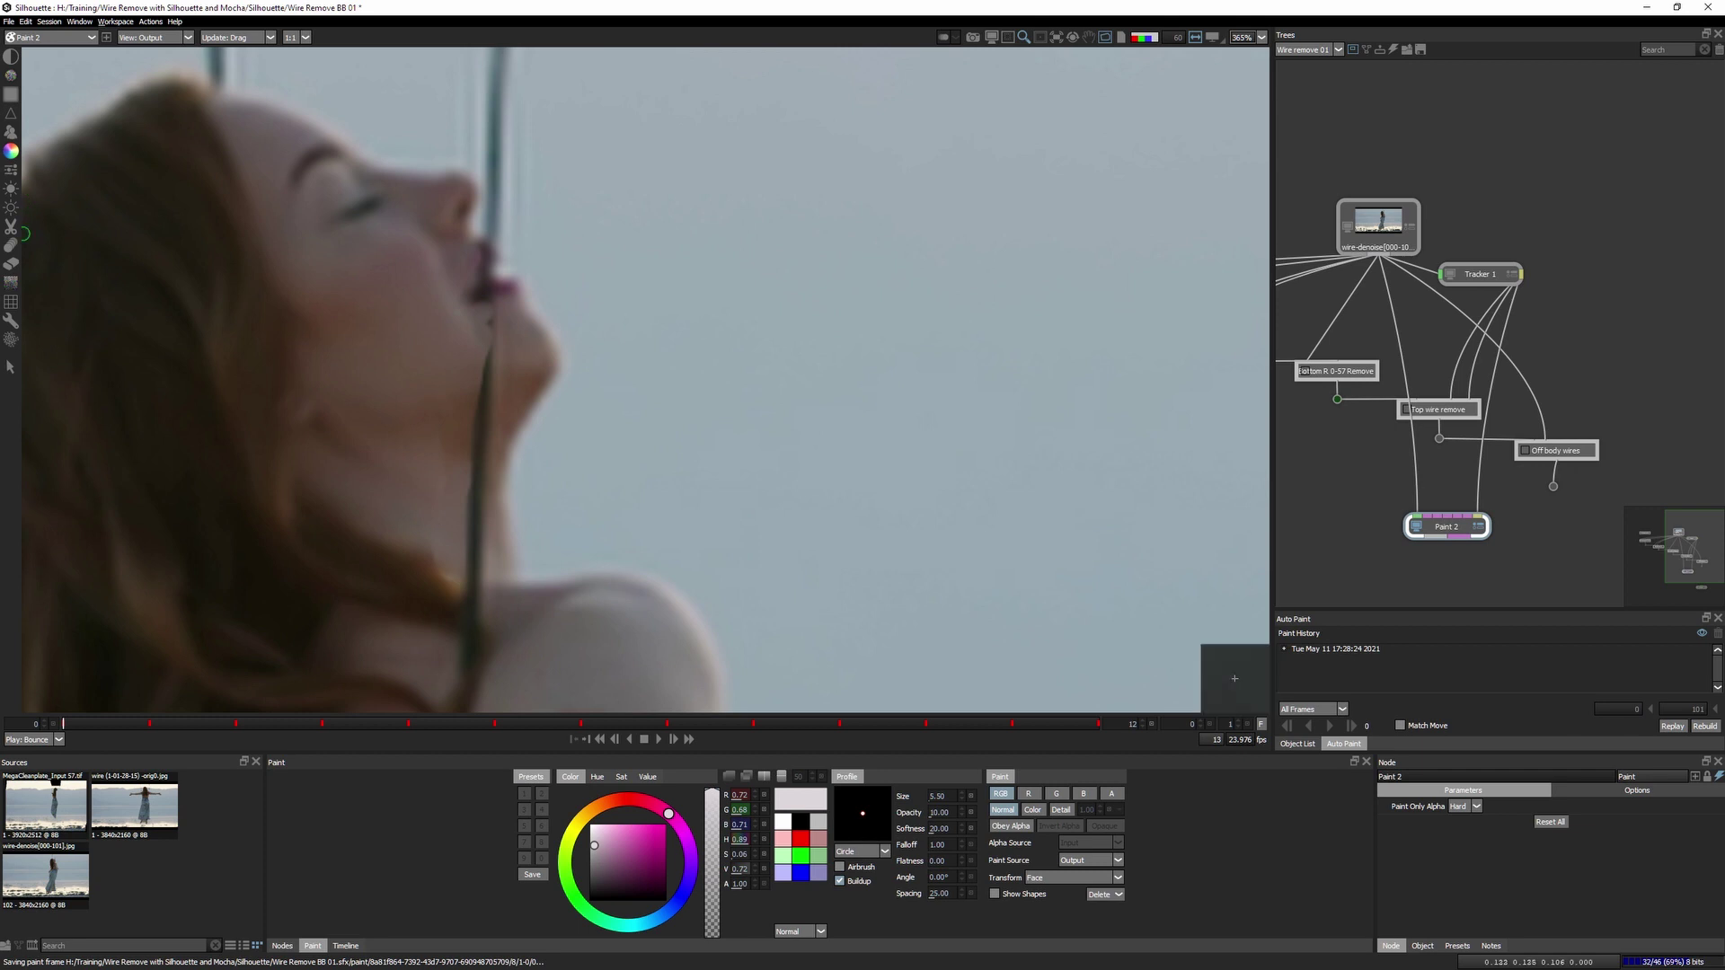
Drag-smear the wire below the lips, then colour-paint skin on the neck and undo it.
{"action": "left_click", "coordinate": [13, 244]}
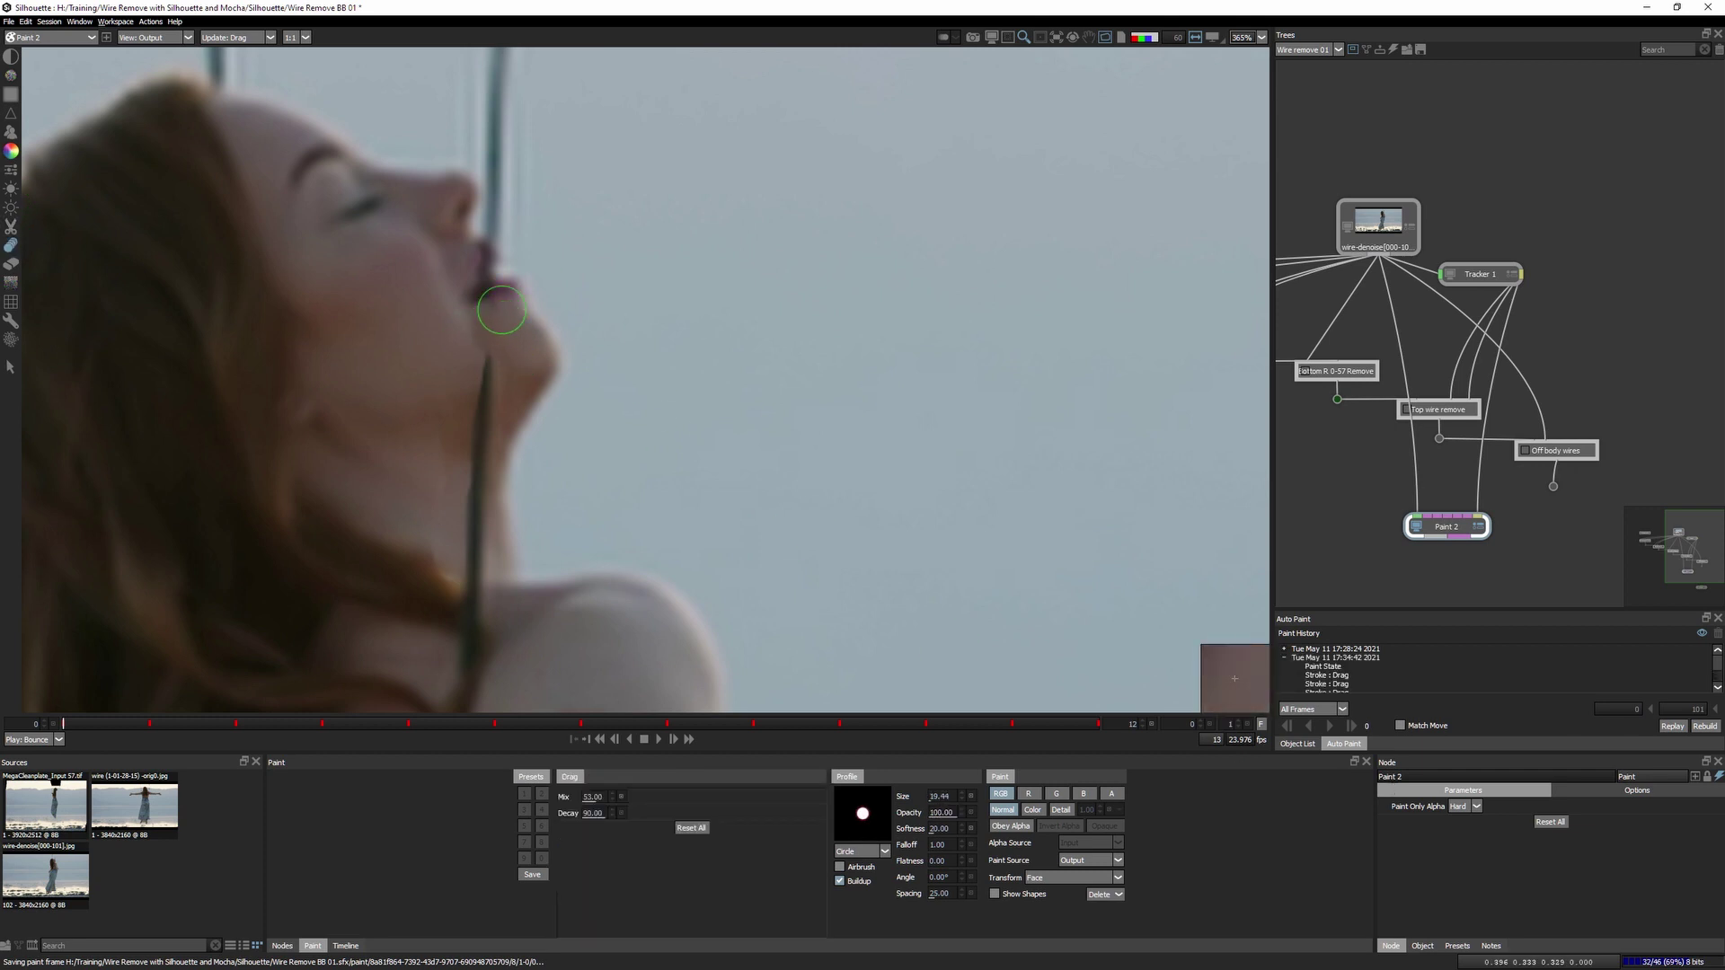
{"action": "mouse_move", "coordinate": [499, 311]}
{"action": "left_mouse_down"}
{"action": "mouse_move", "coordinate": [482, 374]}
{"action": "mouse_move", "coordinate": [512, 386]}
{"action": "mouse_move", "coordinate": [454, 417]}
{"action": "mouse_move", "coordinate": [482, 445]}
{"action": "mouse_move", "coordinate": [468, 567]}
{"action": "left_mouse_up"}
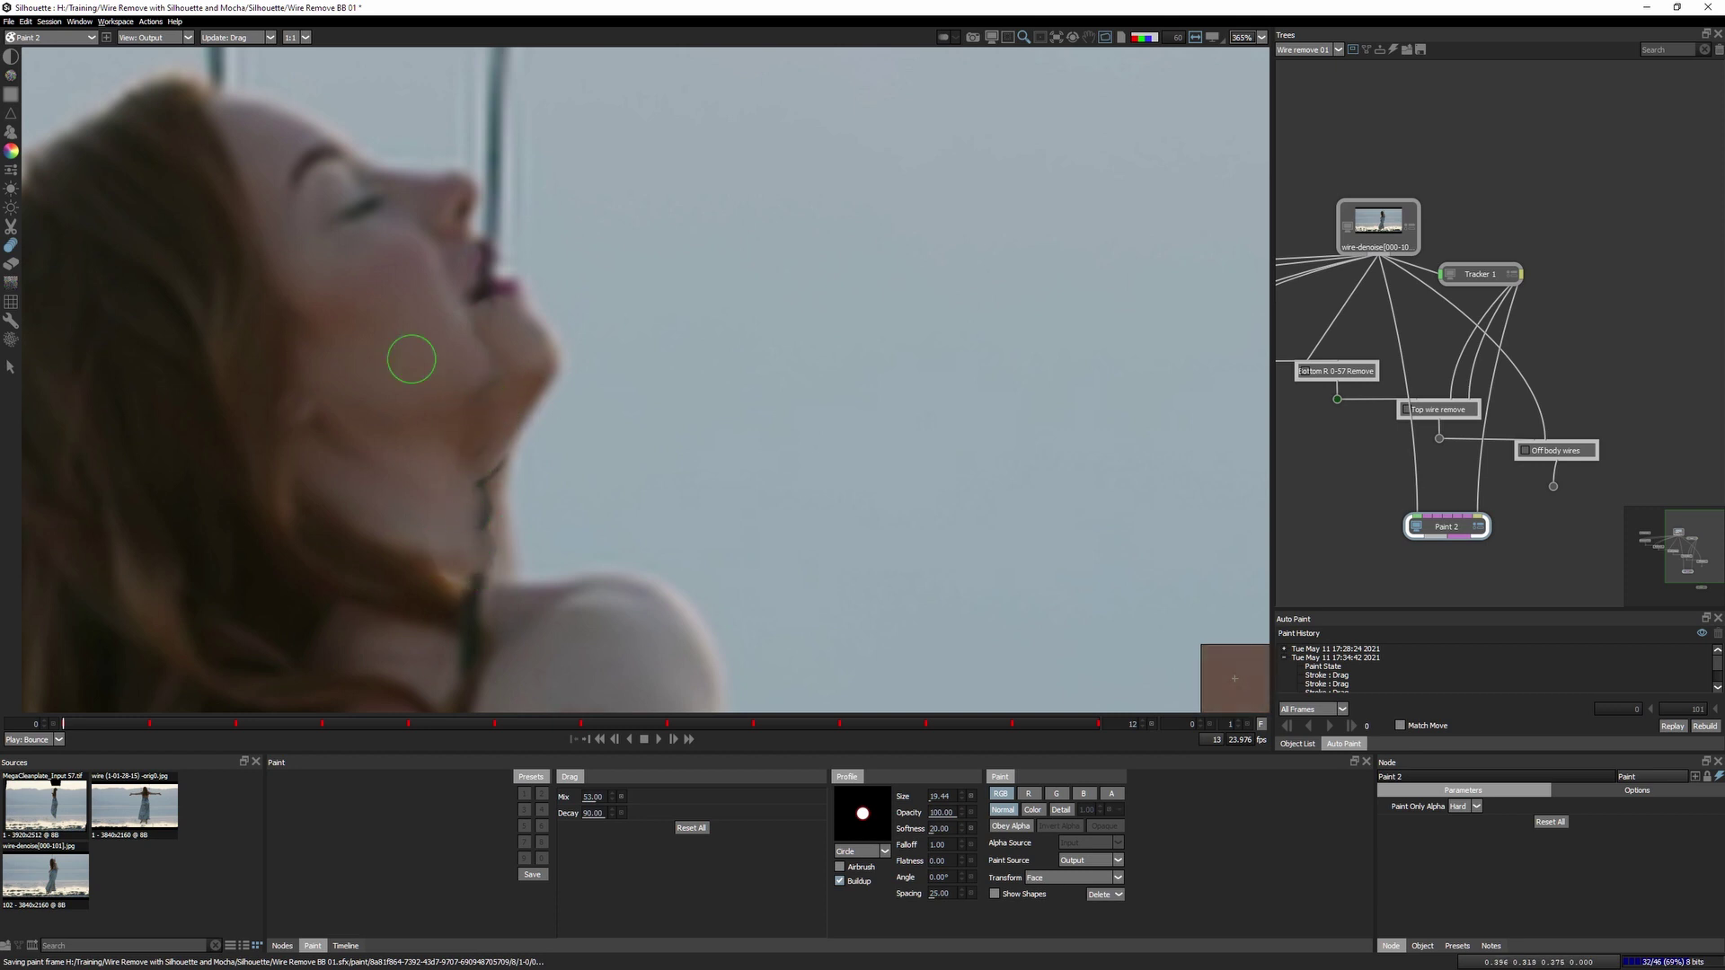
{"action": "left_click", "coordinate": [11, 156]}
{"action": "left_click_drag", "start_coordinate": [487, 488], "coordinate": [487, 523]}
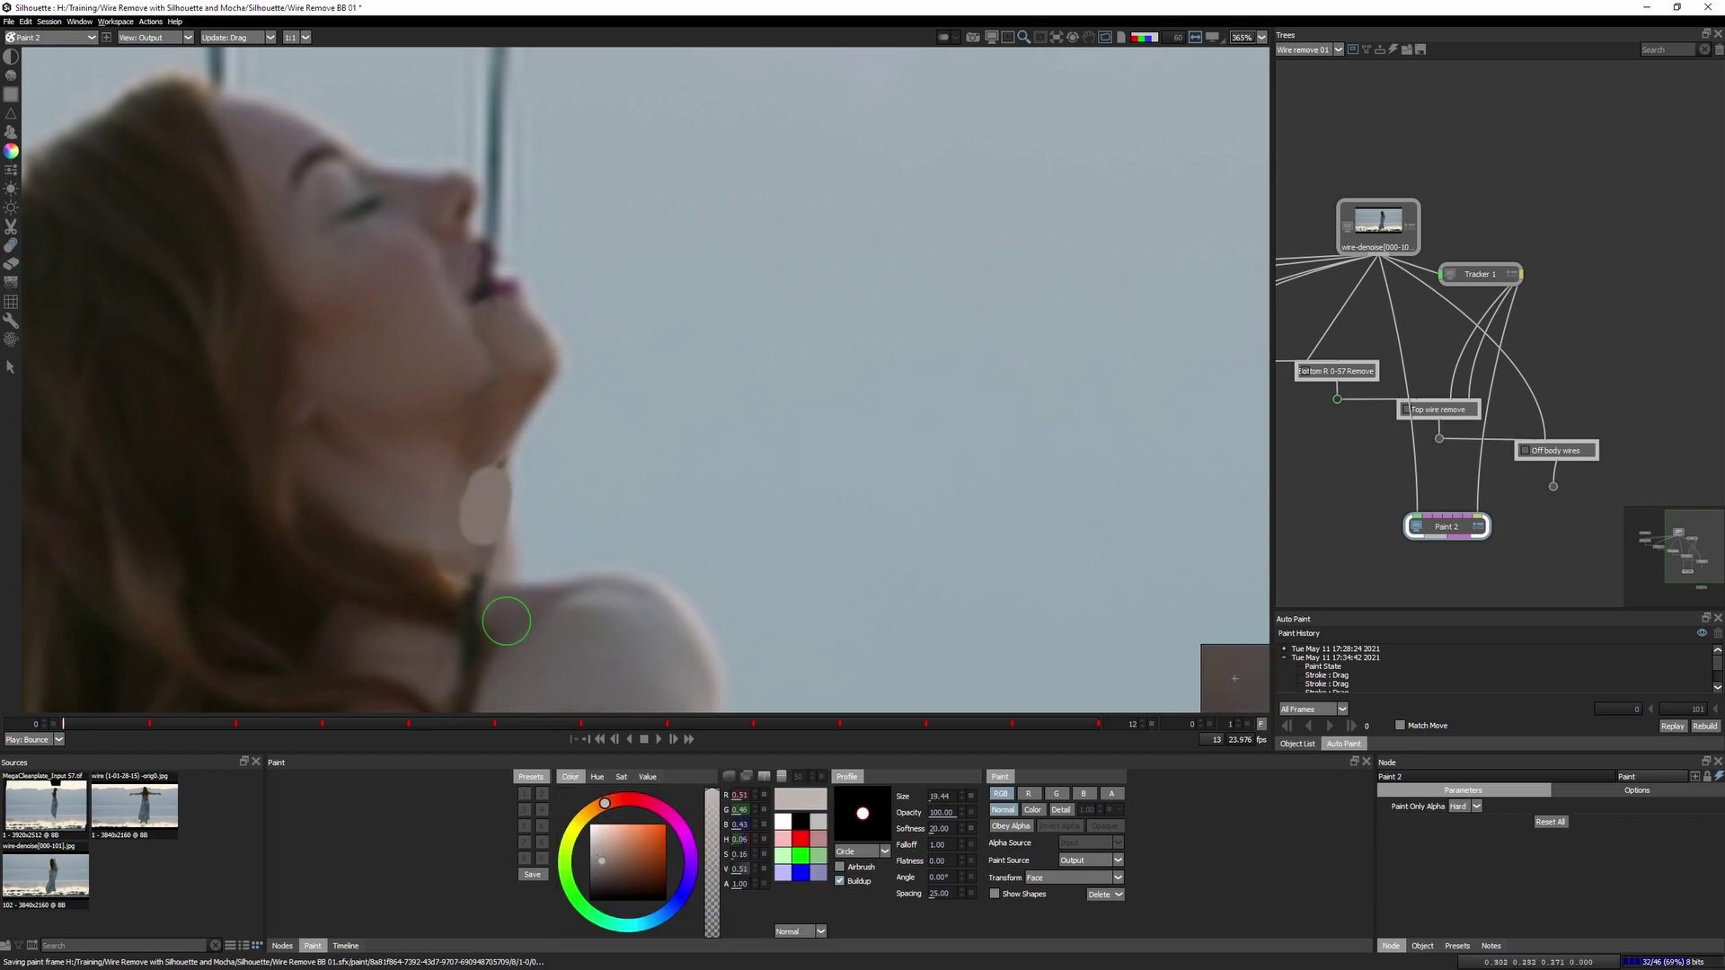
{"action": "key", "text": "ctrl+z"}
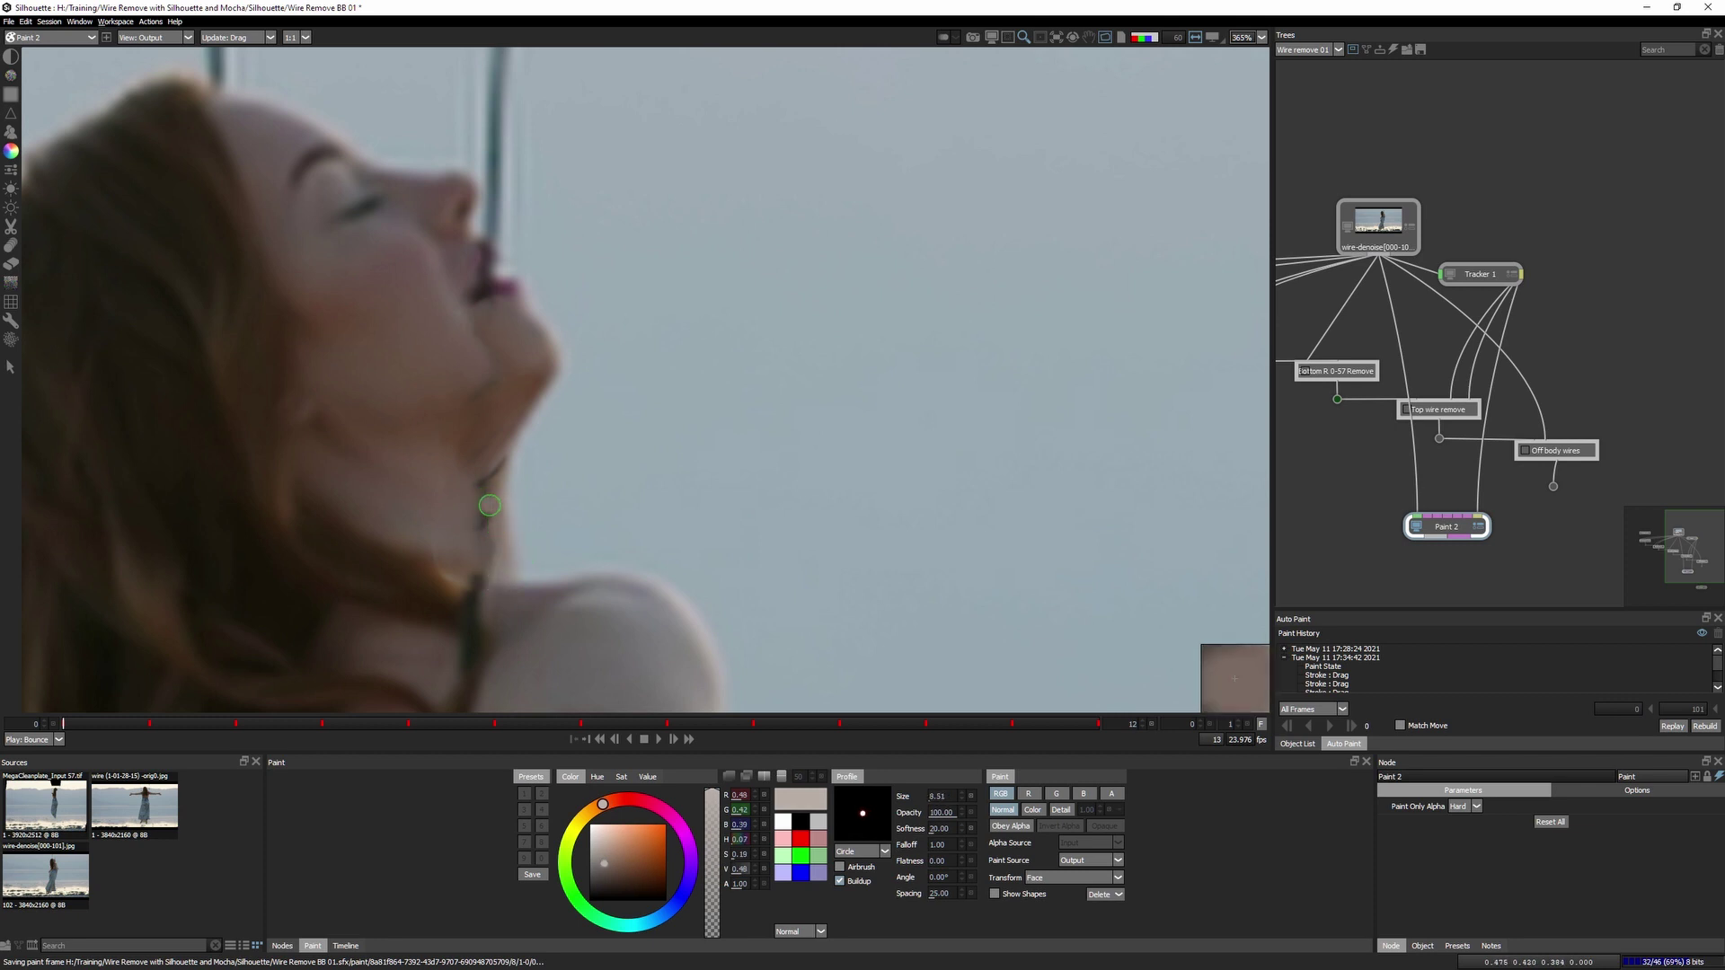
Dab mauve lip colour on the upper lip, paint the wire above the head sky-coloured, and fit the view.
{"action": "left_click", "coordinate": [453, 373], "text": "ctrl"}
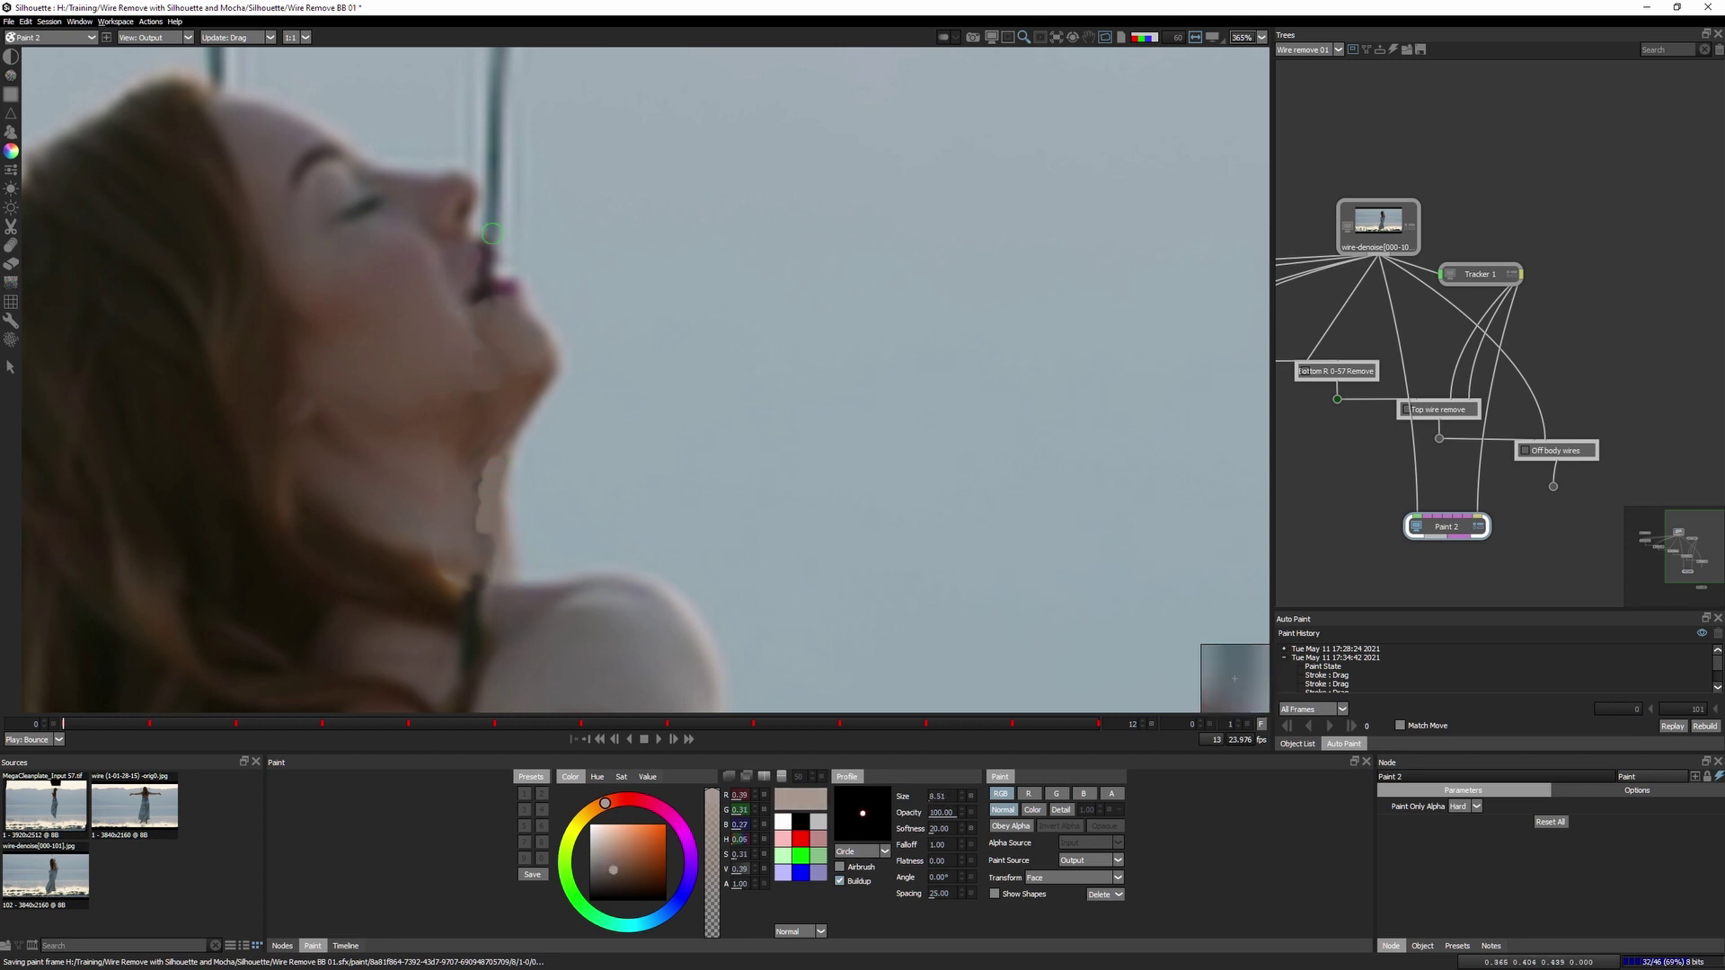
{"action": "left_click", "coordinate": [479, 258], "text": "ctrl"}
{"action": "left_click", "coordinate": [482, 254]}
{"action": "left_click", "coordinate": [491, 224], "text": "ctrl"}
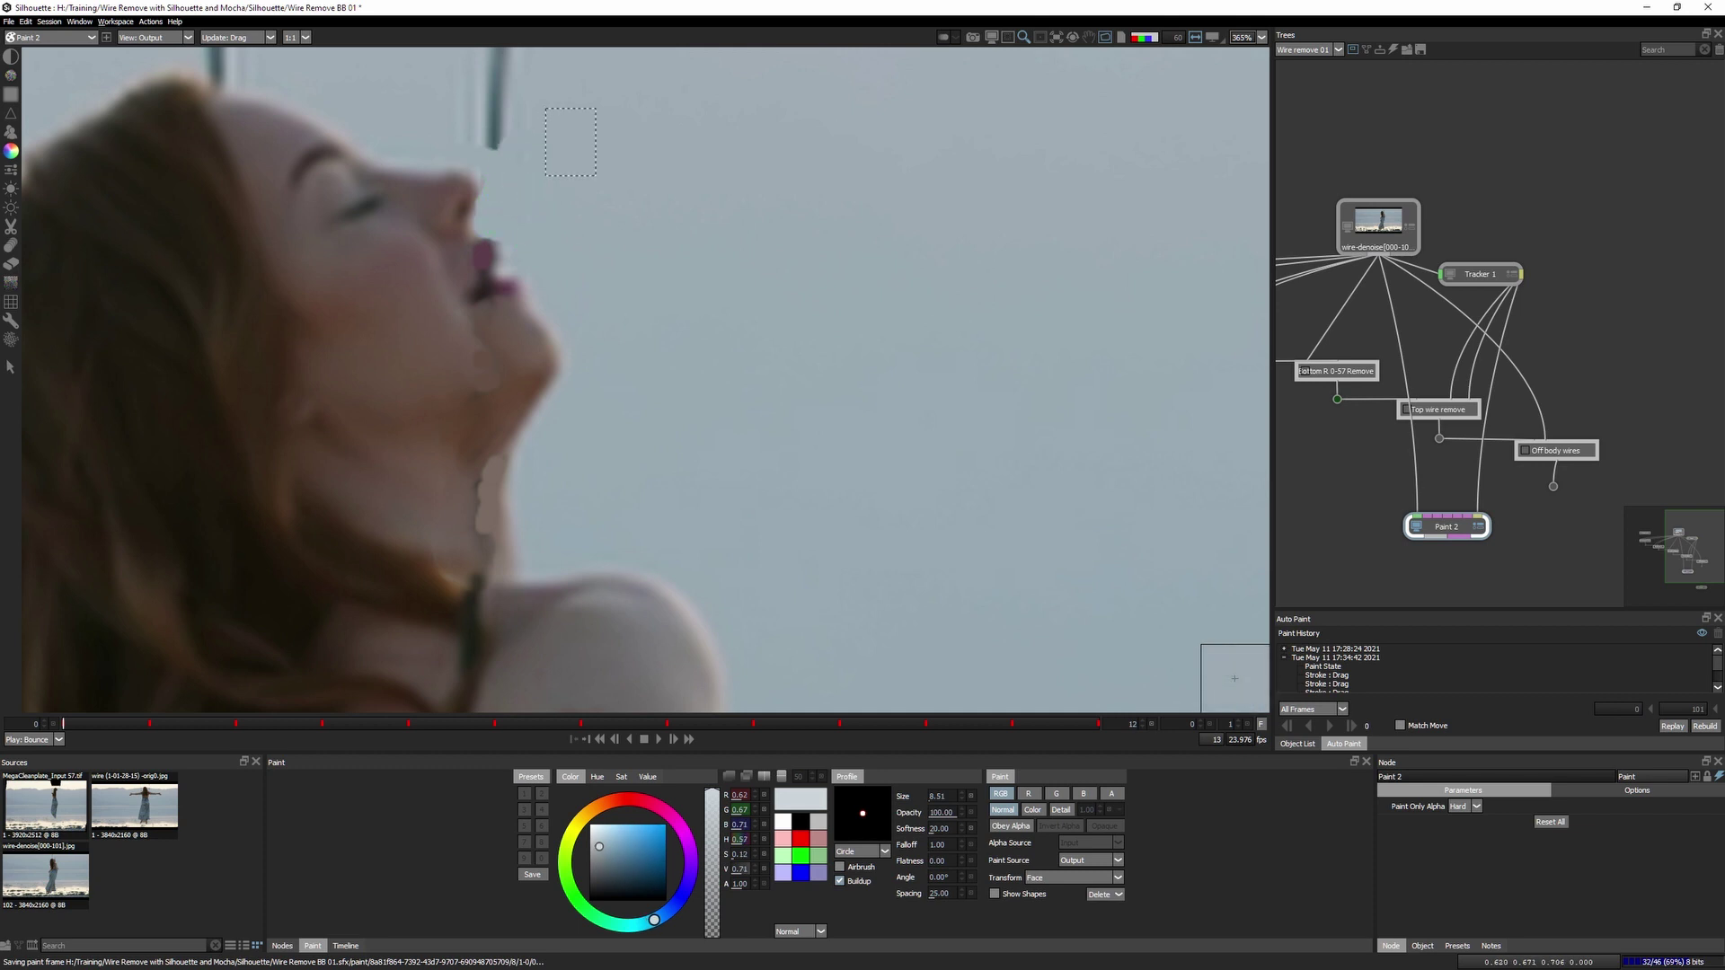
{"action": "left_click_drag", "start_coordinate": [493, 146], "coordinate": [503, 77]}
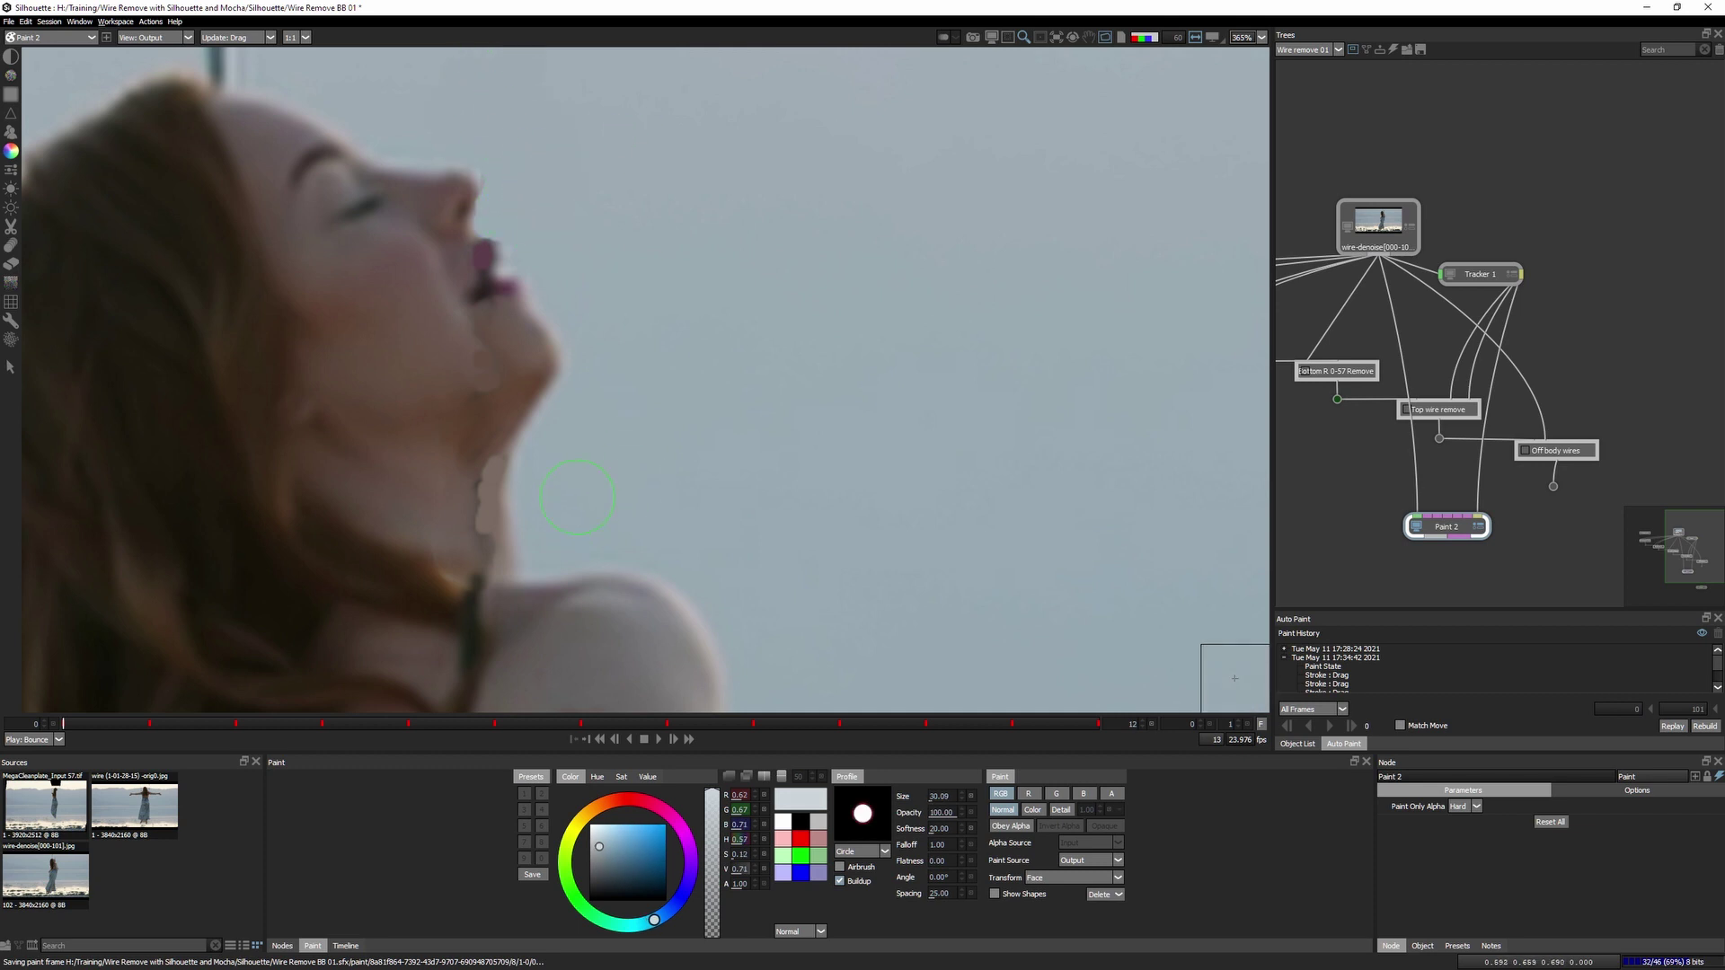
{"action": "key", "text": "d"}
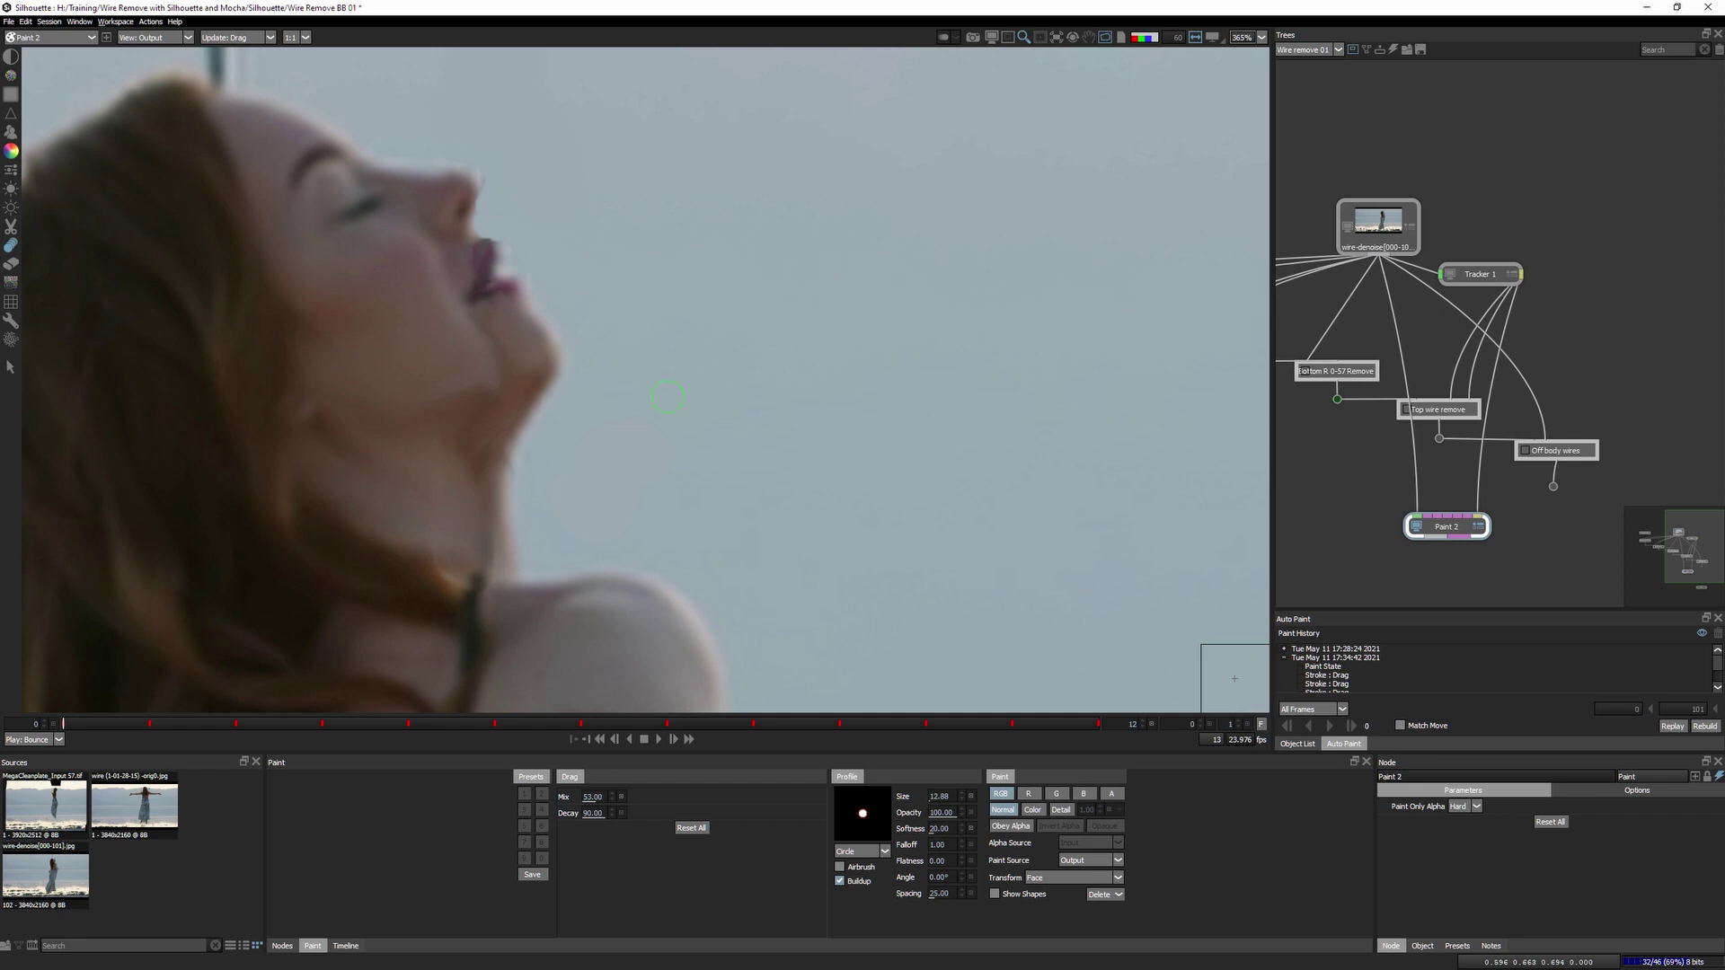
{"action": "key", "text": "f"}
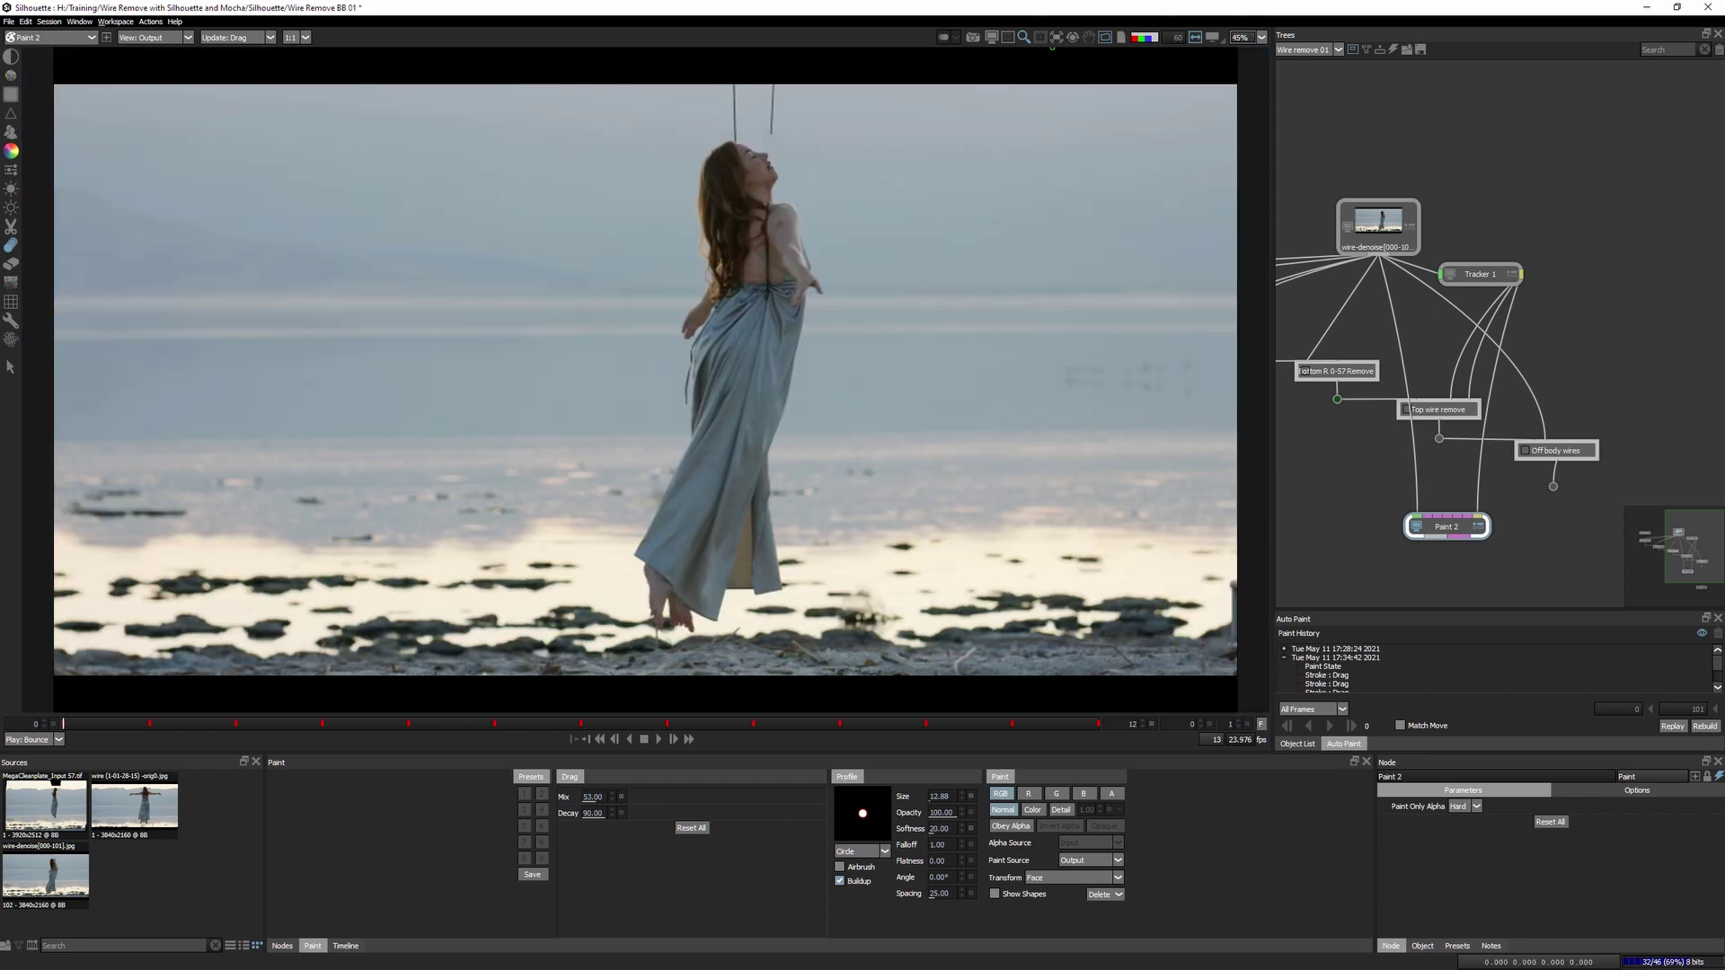
Play the cleaned footage to check the wire removal around her face and neck.
{"action": "left_click", "coordinate": [659, 738]}
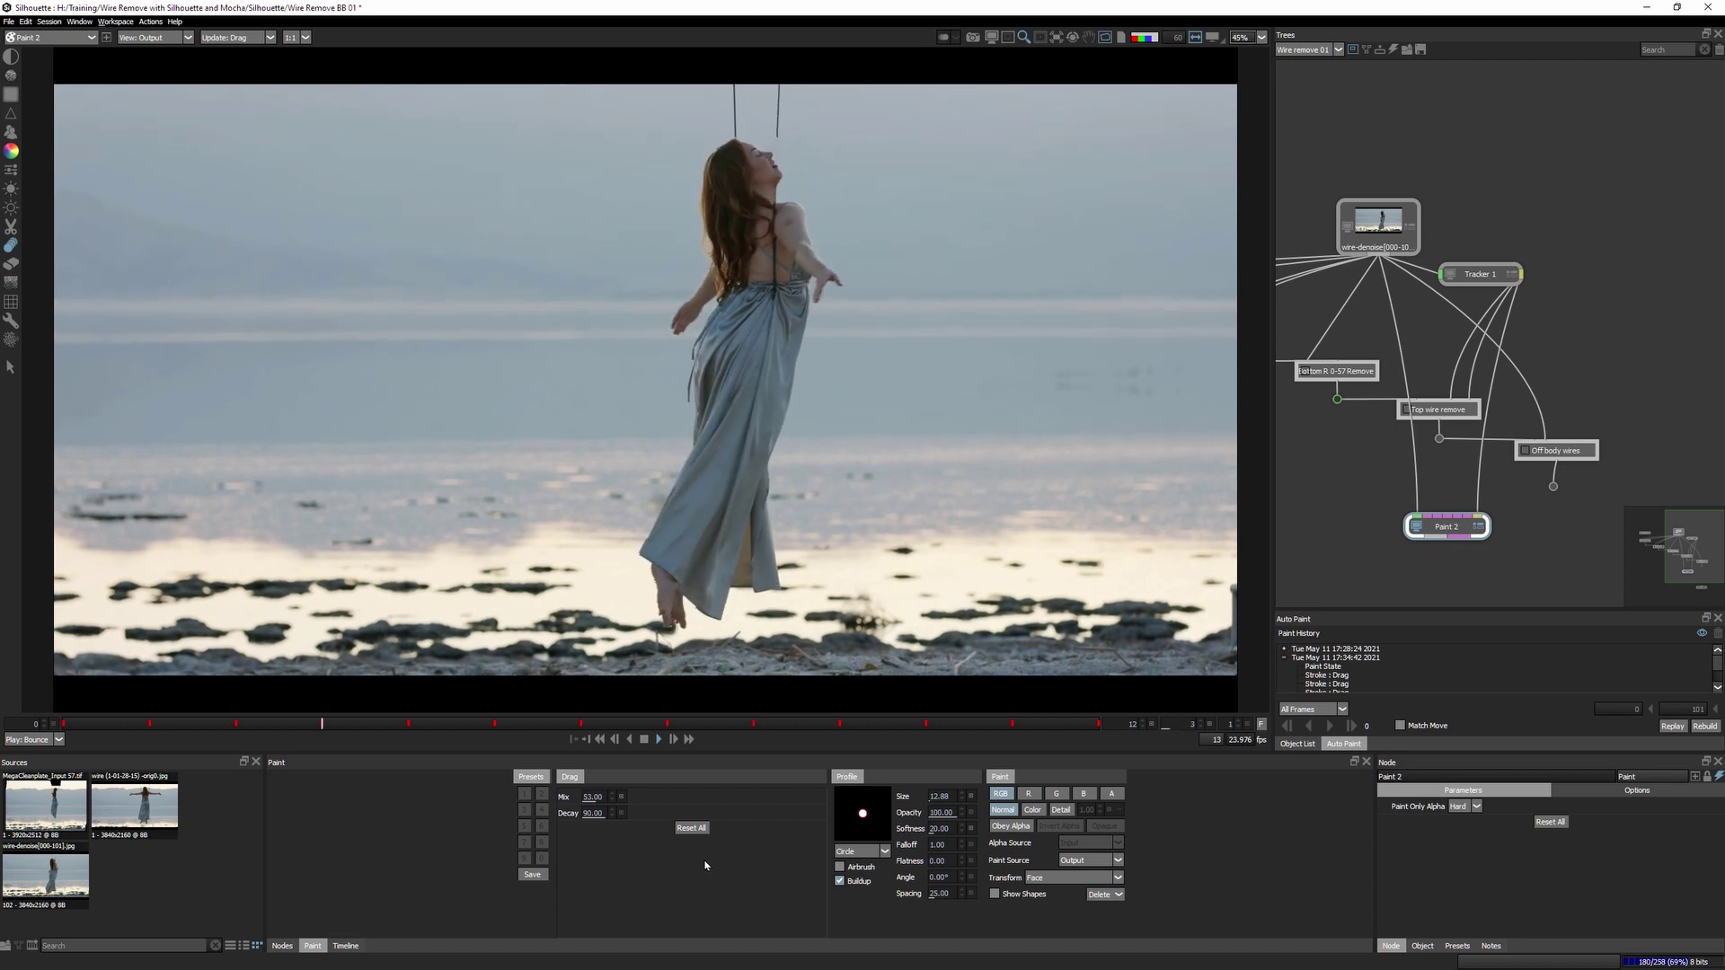
{"action": "scroll", "coordinate": [842, 122], "scroll_direction": "up", "scroll_amount": 5}
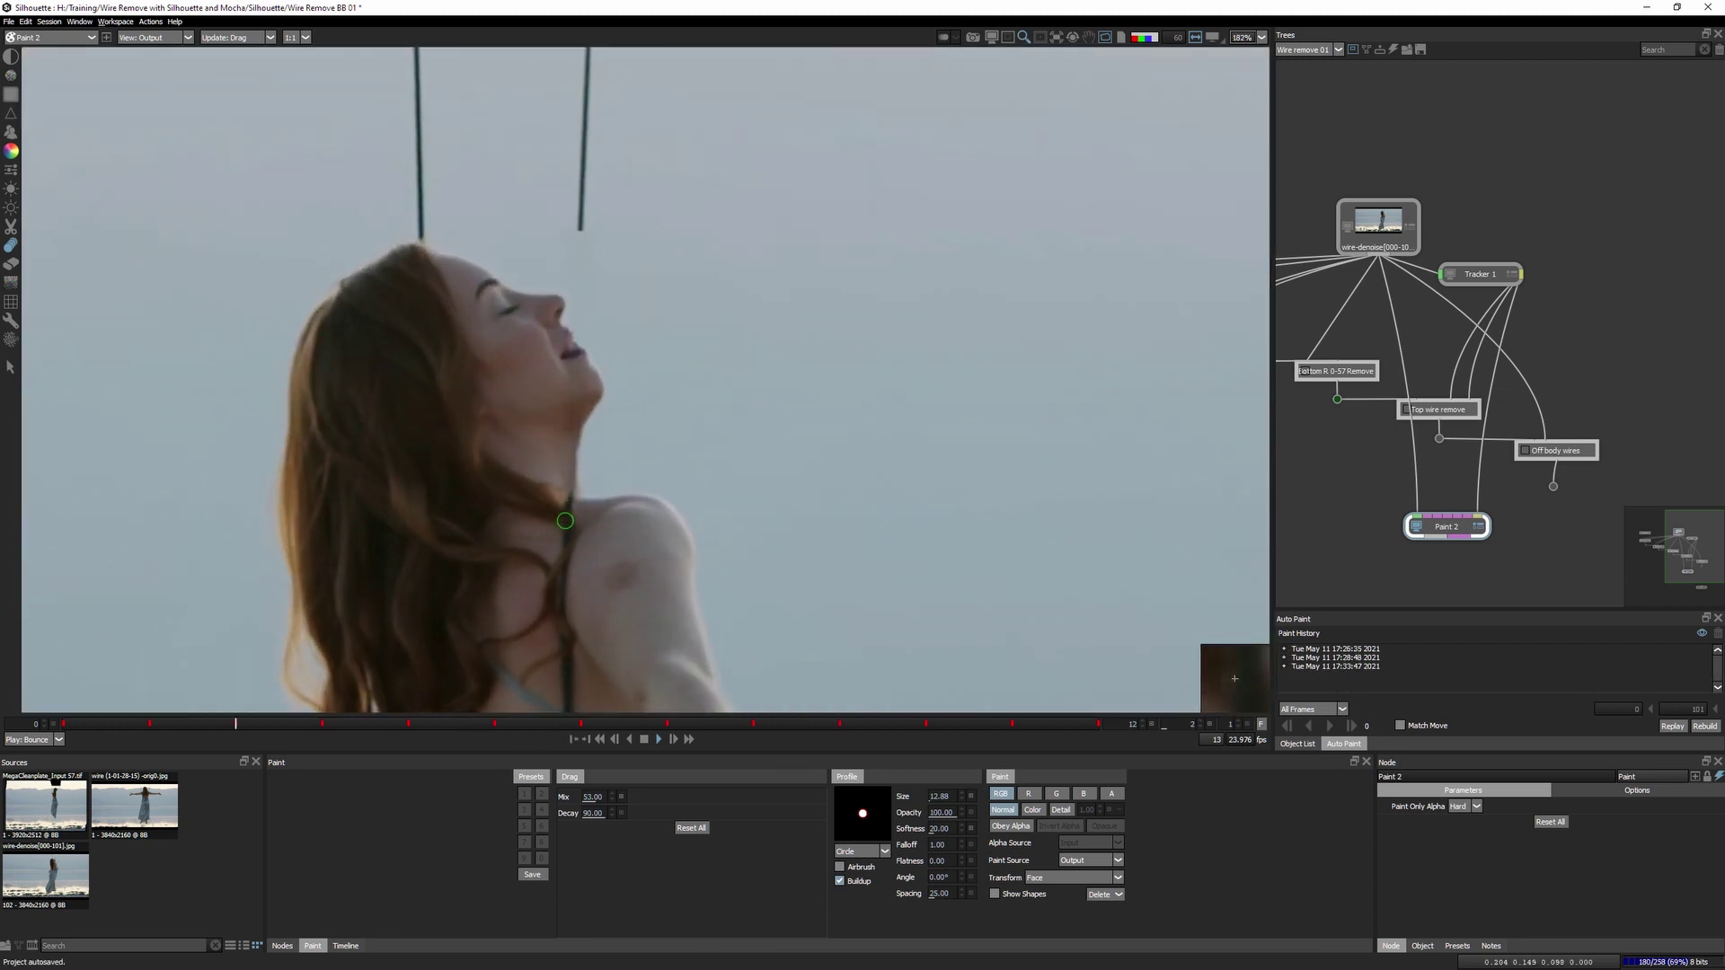